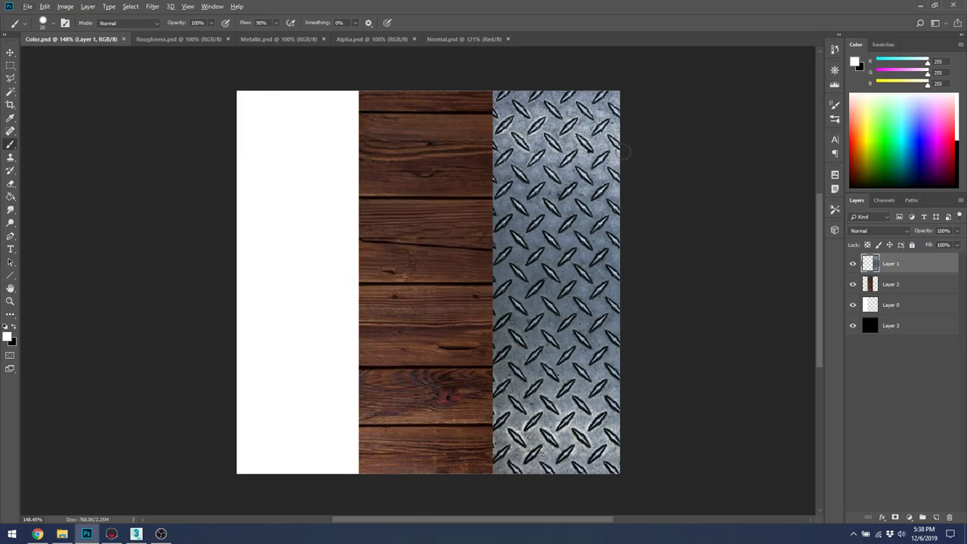
Switch to Marmoset Toolbag and examine the white, wood and diamond-plate strips around the textured sphere up close and from several sides
{"action": "key", "text": "alt+Tab"}
{"action": "left_click_drag", "start_coordinate": [529, 271], "coordinate": [499, 306]}
{"action": "left_click_drag", "start_coordinate": [571, 279], "coordinate": [551, 257]}
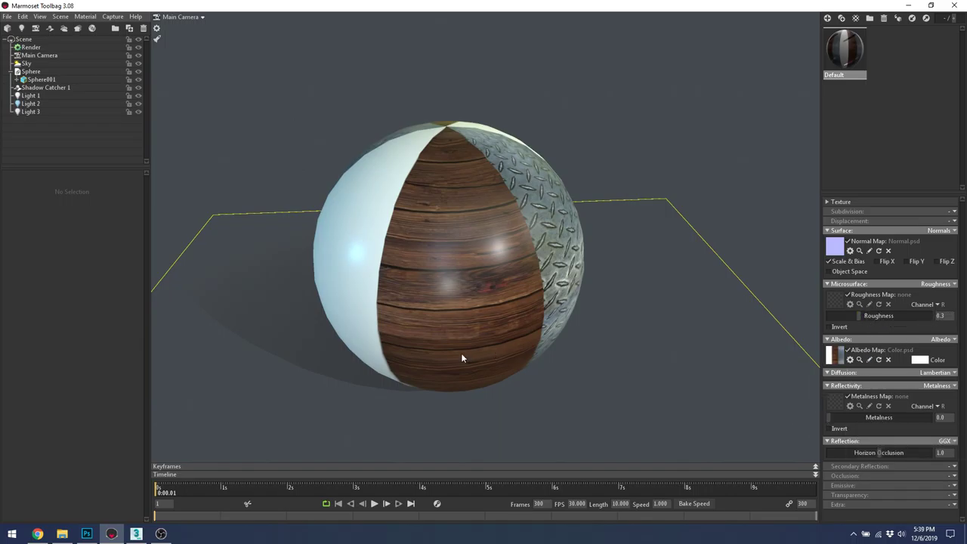
{"action": "left_click_drag", "start_coordinate": [502, 286], "coordinate": [481, 300]}
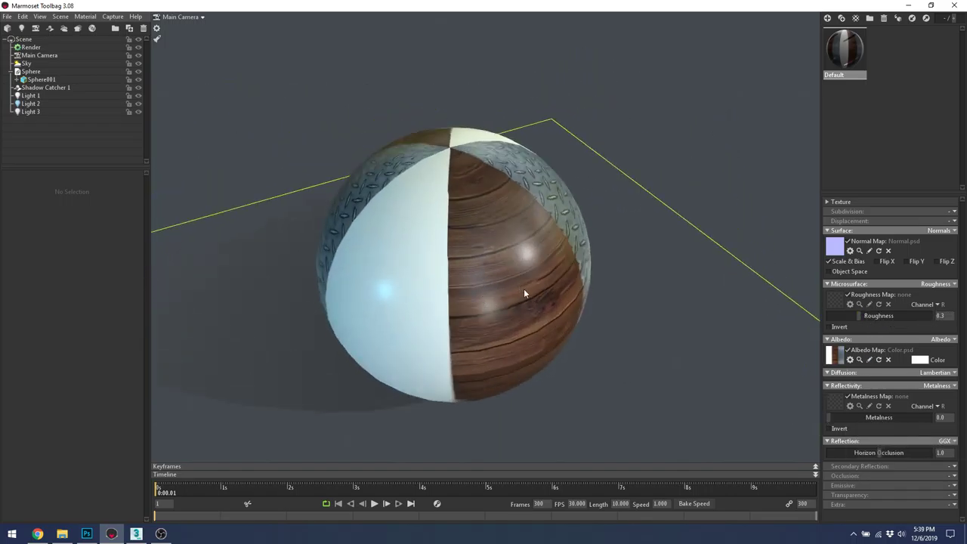
{"action": "scroll", "coordinate": [523, 283], "scroll_direction": "up", "scroll_amount": 5}
{"action": "scroll", "coordinate": [514, 349], "scroll_direction": "down", "scroll_amount": 2}
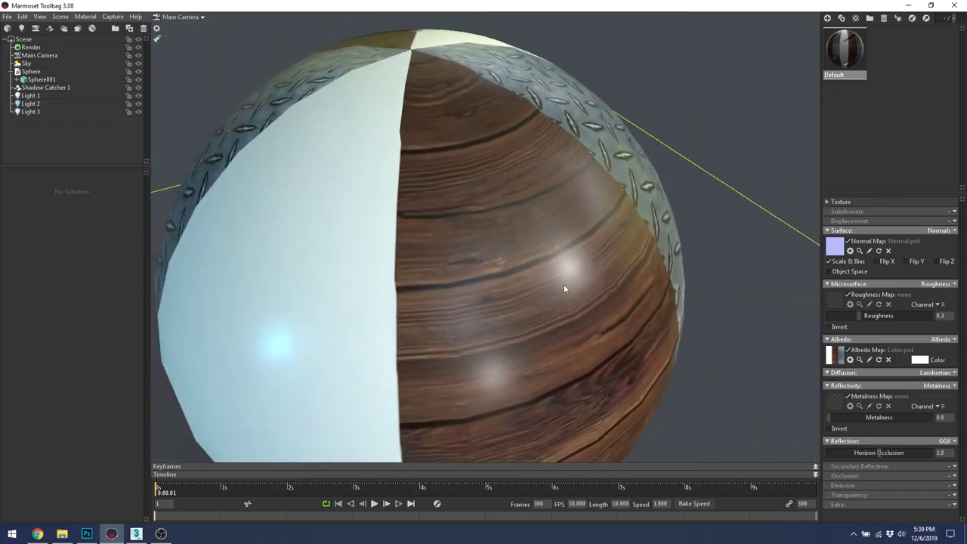
{"action": "left_click_drag", "start_coordinate": [581, 336], "coordinate": [340, 351]}
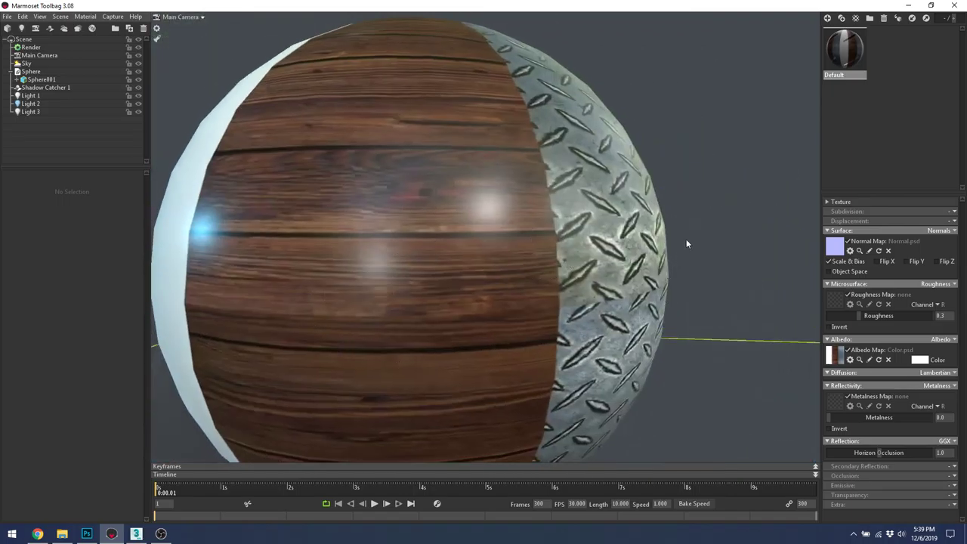
{"action": "scroll", "coordinate": [574, 275], "scroll_direction": "down", "scroll_amount": 3}
{"action": "left_click_drag", "start_coordinate": [533, 266], "coordinate": [549, 295]}
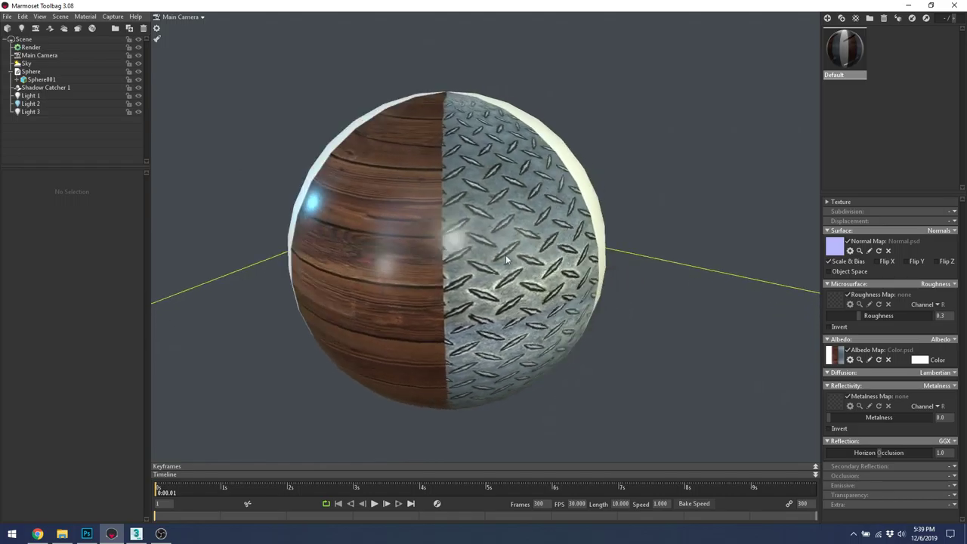
{"action": "left_click_drag", "start_coordinate": [411, 279], "coordinate": [577, 239]}
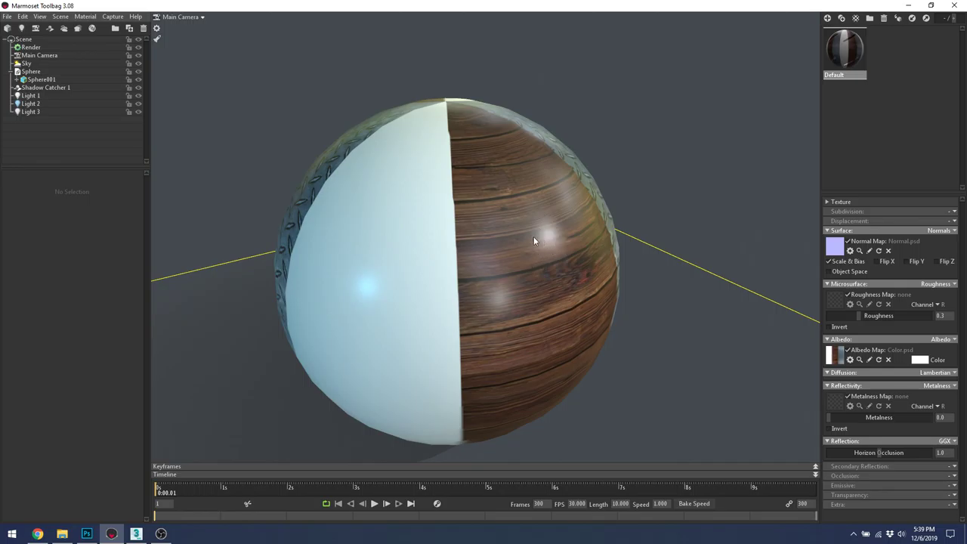
{"action": "left_click_drag", "start_coordinate": [557, 243], "coordinate": [484, 249]}
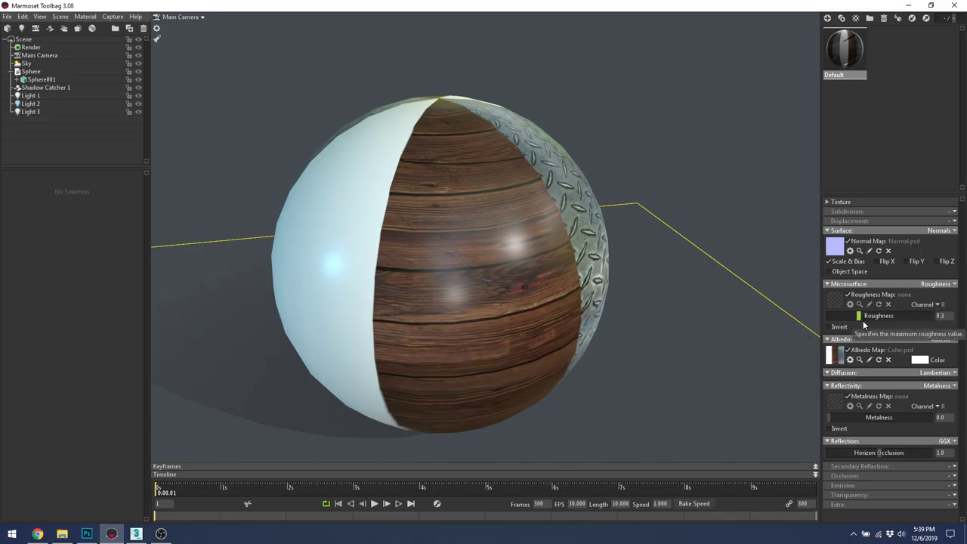
Lower the material's Roughness to 0.0 and inspect the reflections on the white, wood and diamond-plate strips
{"action": "left_click_drag", "start_coordinate": [881, 316], "coordinate": [831, 316]}
{"action": "scroll", "coordinate": [484, 265], "scroll_direction": "up", "scroll_amount": 2}
{"action": "left_click_drag", "start_coordinate": [484, 264], "coordinate": [553, 257]}
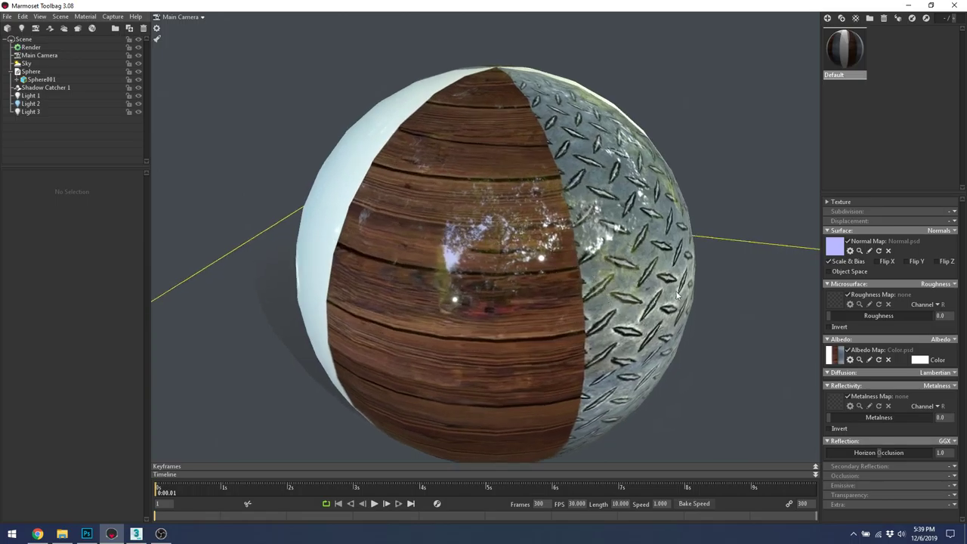
{"action": "scroll", "coordinate": [574, 243], "scroll_direction": "down", "scroll_amount": 2}
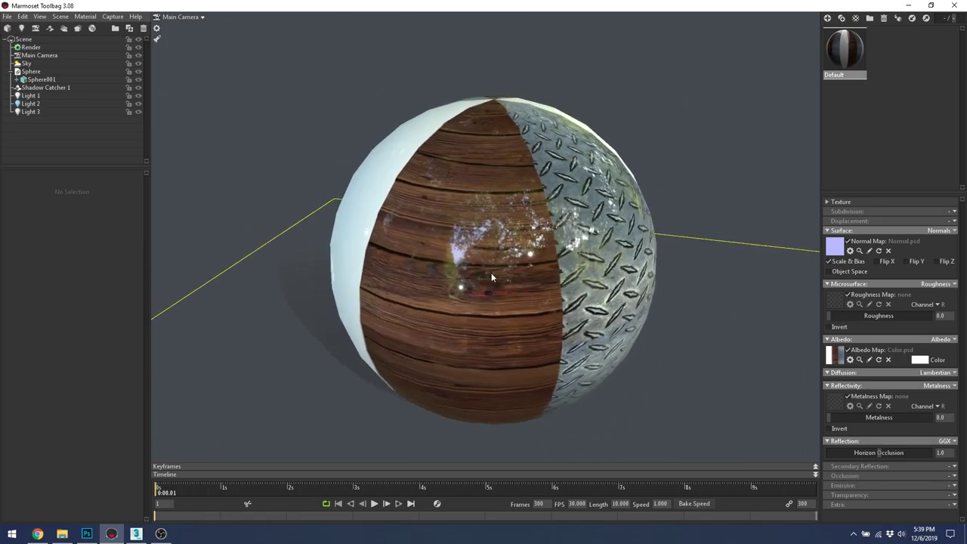
{"action": "left_click_drag", "start_coordinate": [491, 278], "coordinate": [553, 242]}
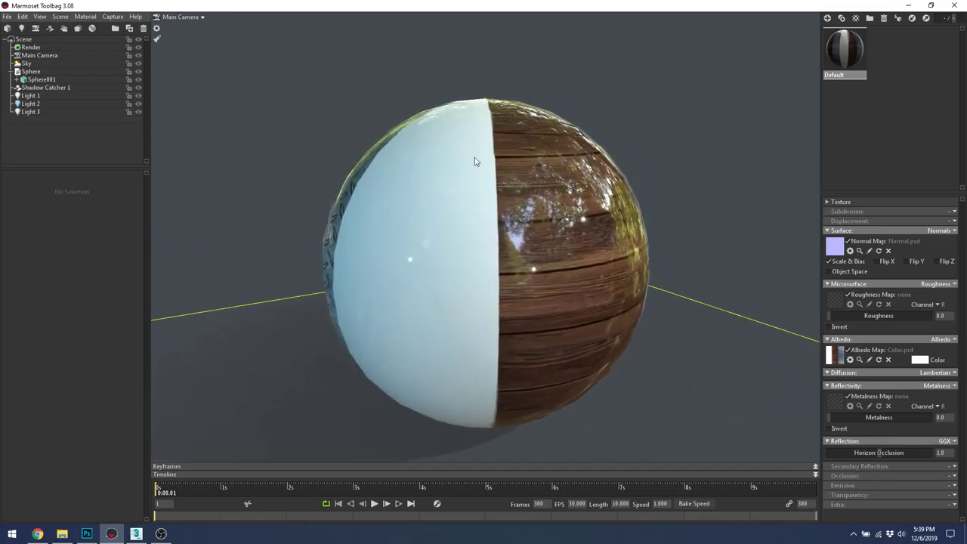
{"action": "left_click_drag", "start_coordinate": [523, 278], "coordinate": [554, 145]}
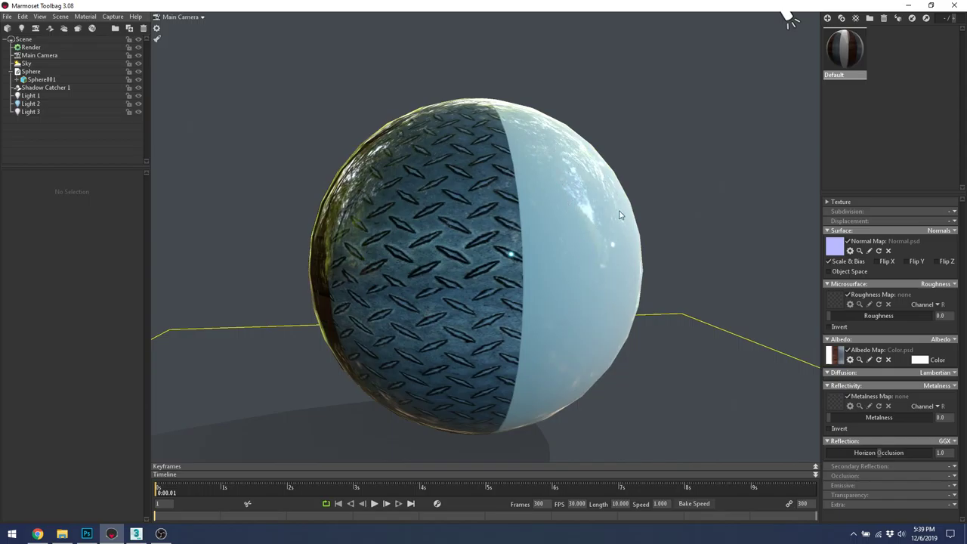
{"action": "left_click_drag", "start_coordinate": [612, 205], "coordinate": [645, 180]}
{"action": "left_click", "coordinate": [527, 258]}
{"action": "left_click", "coordinate": [645, 180]}
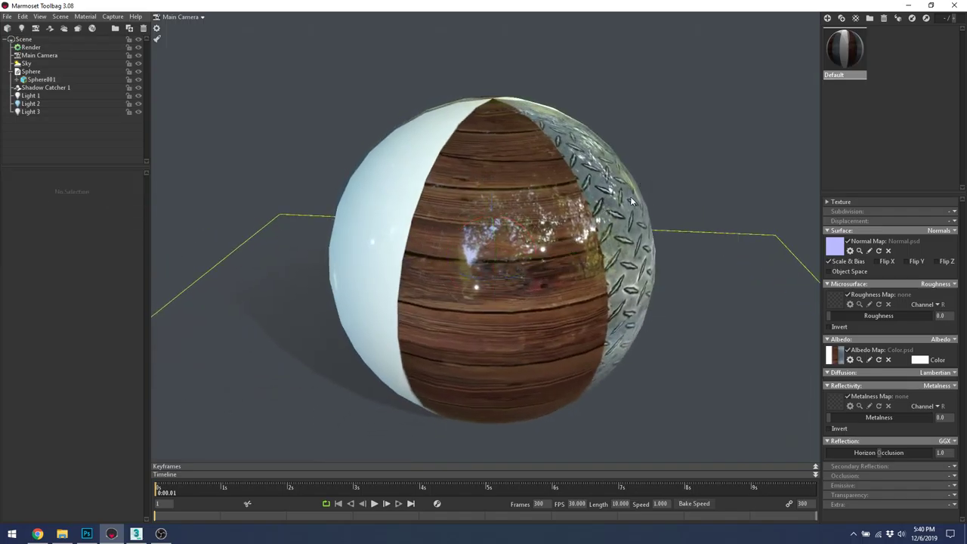
Set the material's Roughness to 1 and inspect the matte surface all around the sphere
{"action": "left_click", "coordinate": [940, 316]}
{"action": "type", "text": "1"}
{"action": "key", "text": "Return"}
{"action": "left_click_drag", "start_coordinate": [740, 264], "coordinate": [602, 152]}
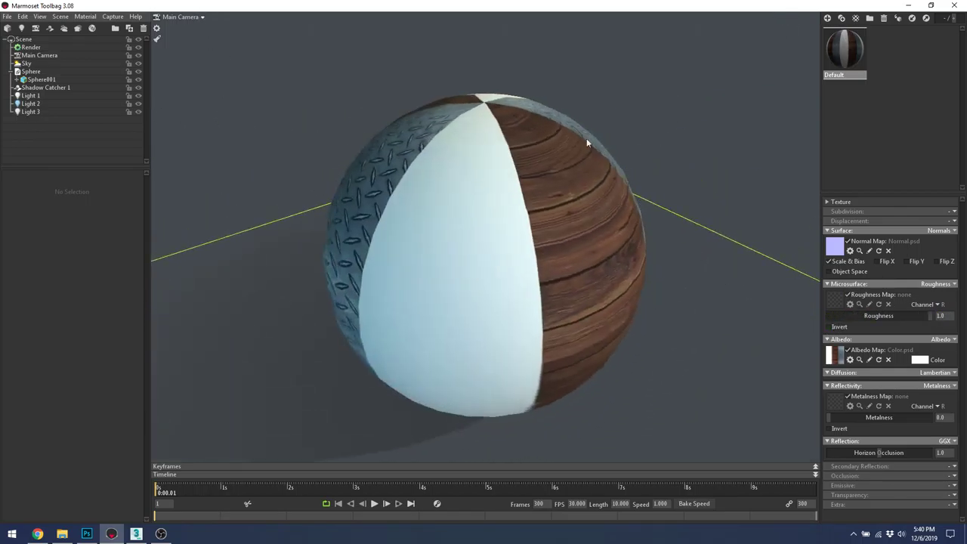
{"action": "left_click_drag", "start_coordinate": [647, 236], "coordinate": [474, 121]}
{"action": "left_click_drag", "start_coordinate": [634, 187], "coordinate": [557, 164]}
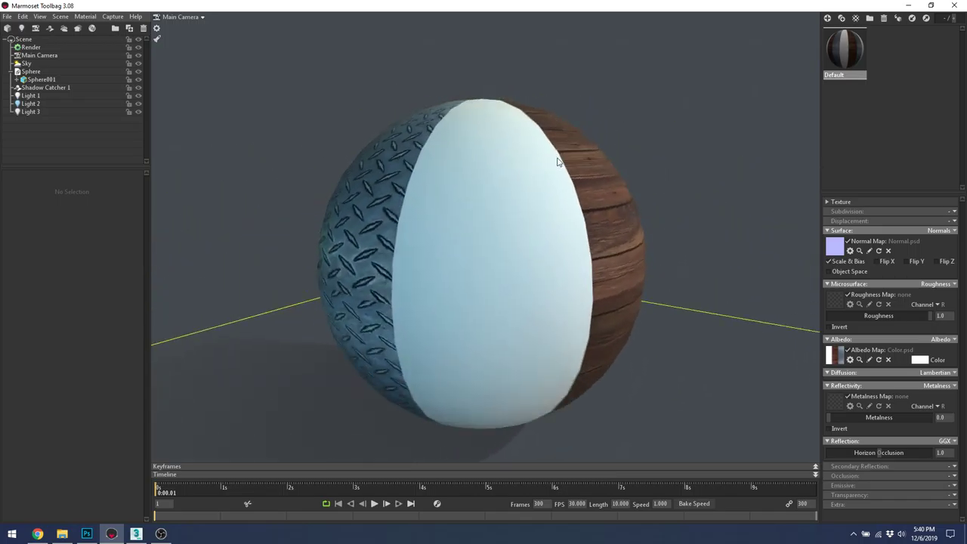
{"action": "left_click", "coordinate": [459, 203]}
{"action": "left_click_drag", "start_coordinate": [453, 205], "coordinate": [350, 236]}
{"action": "left_click", "coordinate": [680, 159]}
{"action": "left_click_drag", "start_coordinate": [680, 160], "coordinate": [613, 221]}
Reduce the material's Roughness to 0.59 and inspect each strip of the sphere
{"action": "mouse_move", "coordinate": [931, 316]}
{"action": "left_mouse_down"}
{"action": "mouse_move", "coordinate": [842, 316]}
{"action": "mouse_move", "coordinate": [903, 316]}
{"action": "mouse_move", "coordinate": [889, 316]}
{"action": "left_mouse_up"}
{"action": "left_click_drag", "start_coordinate": [745, 218], "coordinate": [625, 248]}
{"action": "left_click", "coordinate": [529, 223]}
{"action": "left_click", "coordinate": [398, 101]}
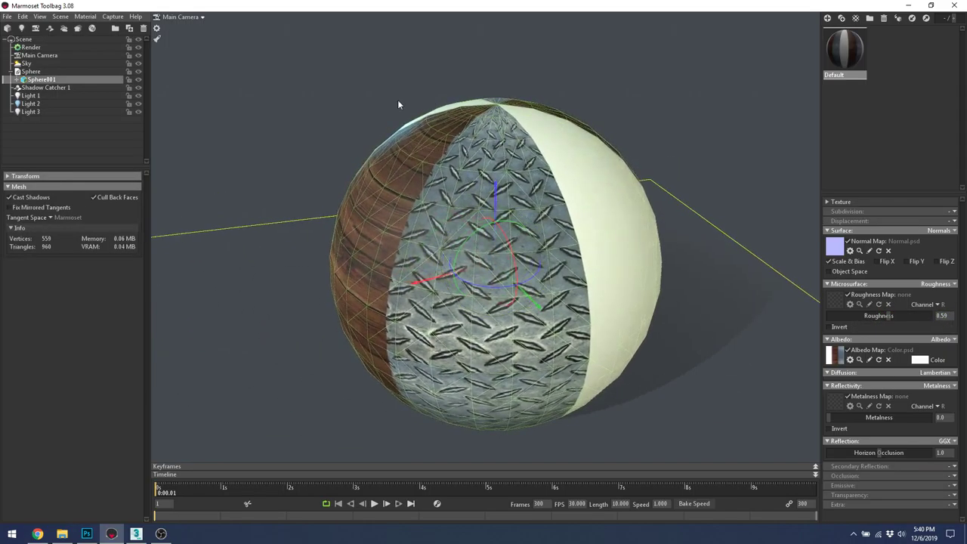
{"action": "left_click_drag", "start_coordinate": [394, 148], "coordinate": [562, 192]}
{"action": "left_click_drag", "start_coordinate": [700, 269], "coordinate": [715, 232]}
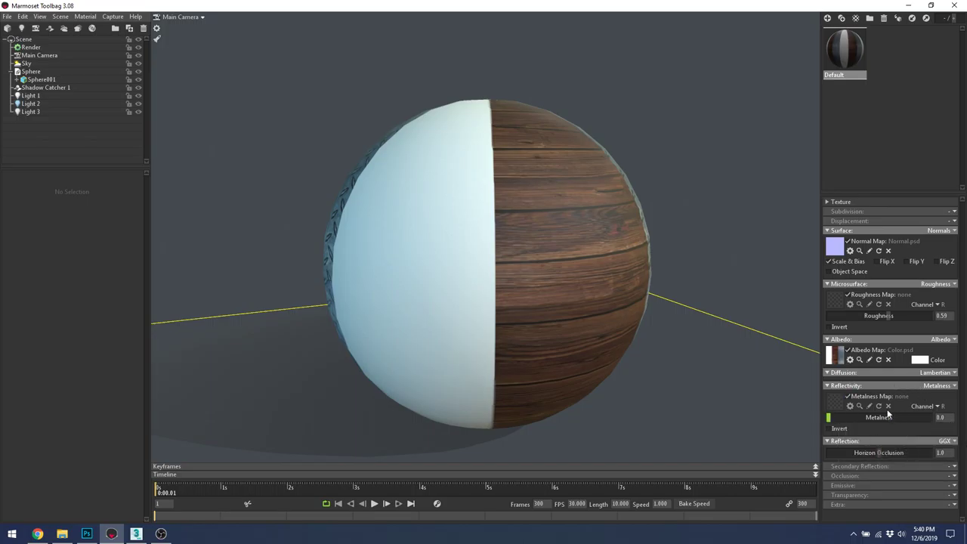
Keep the Metalness reflectivity type, raise Metalness to 1.0 and view the wood and diamond-plate strips
{"action": "left_click", "coordinate": [936, 386]}
{"action": "left_click", "coordinate": [786, 416]}
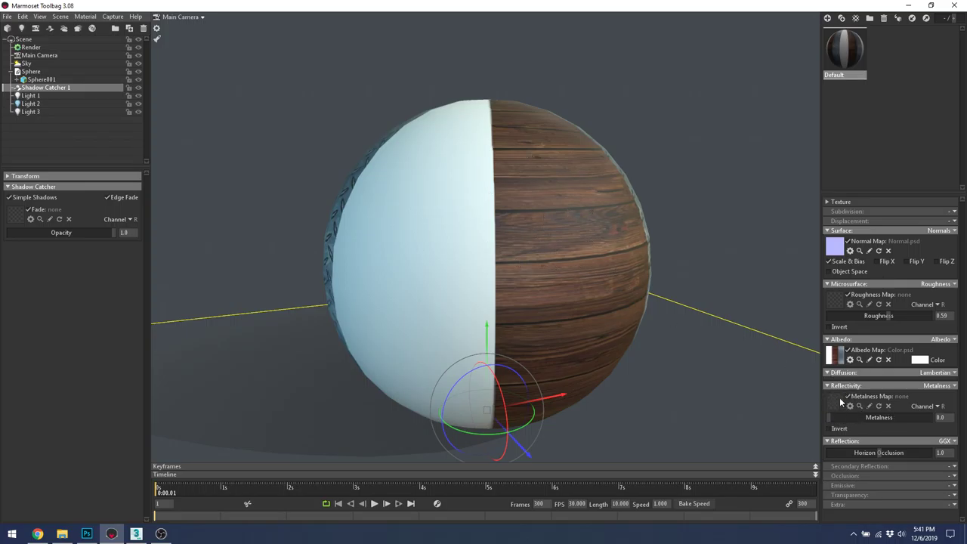
{"action": "left_click_drag", "start_coordinate": [829, 415], "coordinate": [944, 409]}
{"action": "left_click_drag", "start_coordinate": [741, 262], "coordinate": [784, 311]}
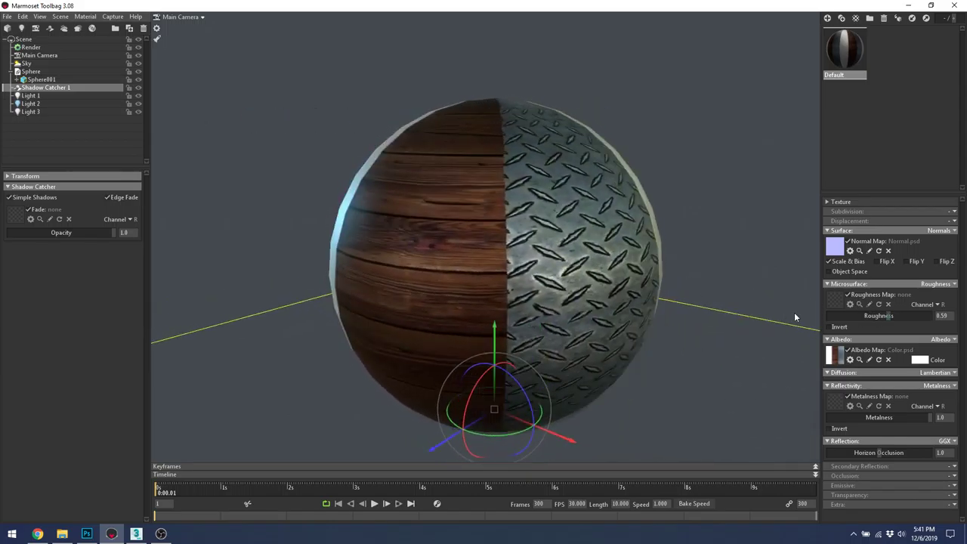
Reduce Roughness to about 0.18 on the fully metallic material and check the reflections on the white strip
{"action": "left_click_drag", "start_coordinate": [889, 316], "coordinate": [847, 316]}
{"action": "left_click_drag", "start_coordinate": [668, 301], "coordinate": [520, 166]}
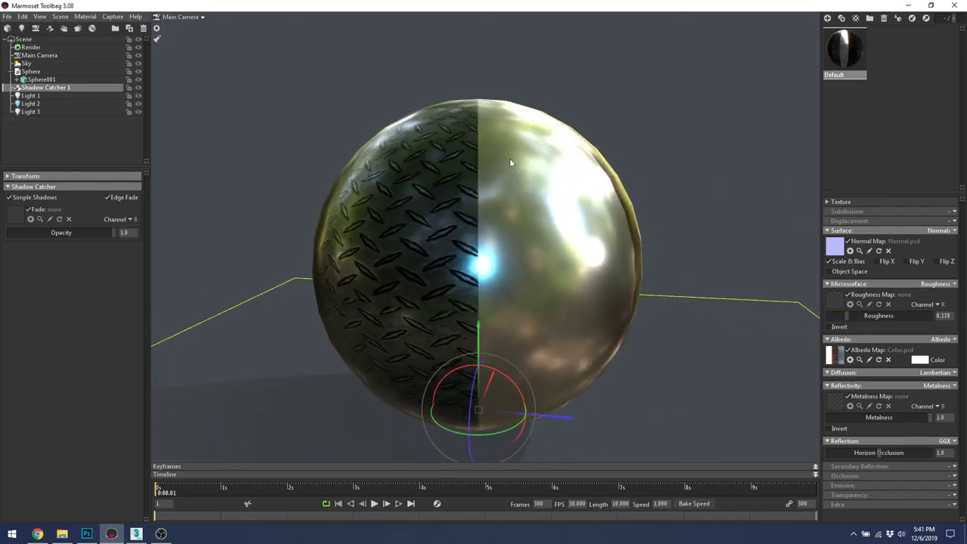
{"action": "left_click", "coordinate": [860, 417]}
{"action": "key", "text": "ctrl+z"}
Lower Roughness to 0.0 on the fully metallic material and examine the mirror-like reflections around the sphere
{"action": "left_click_drag", "start_coordinate": [846, 316], "coordinate": [824, 316]}
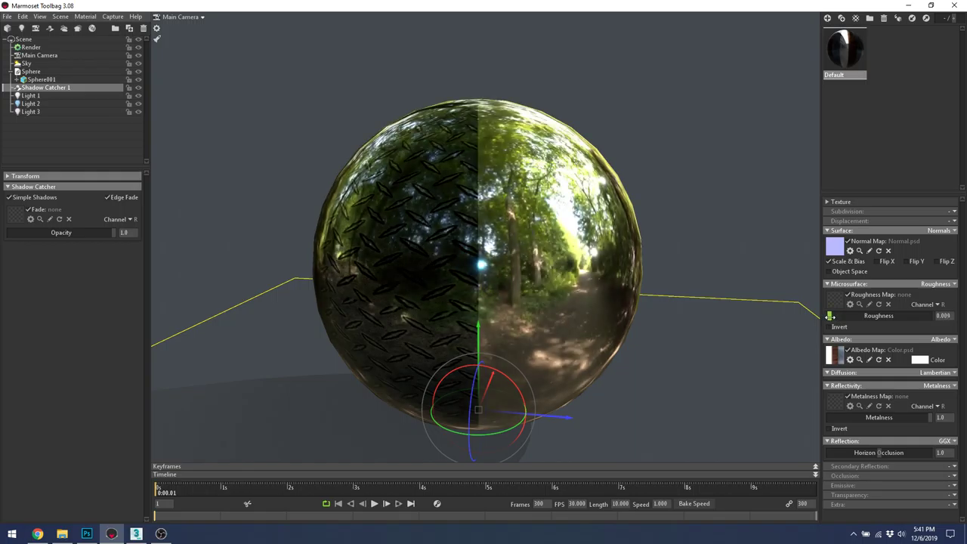
{"action": "scroll", "coordinate": [636, 265], "scroll_direction": "down", "scroll_amount": 2}
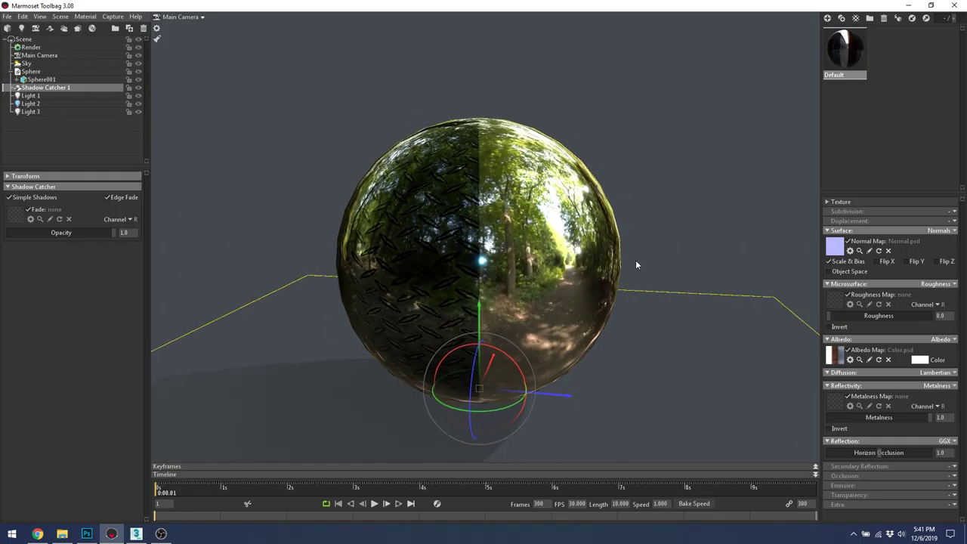
{"action": "left_click_drag", "start_coordinate": [636, 254], "coordinate": [527, 193]}
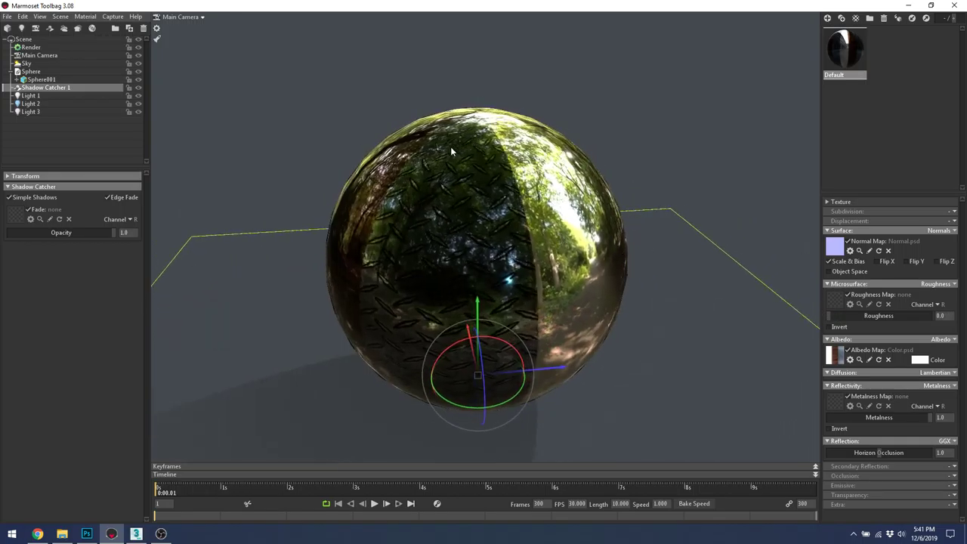
{"action": "left_click_drag", "start_coordinate": [628, 278], "coordinate": [557, 231]}
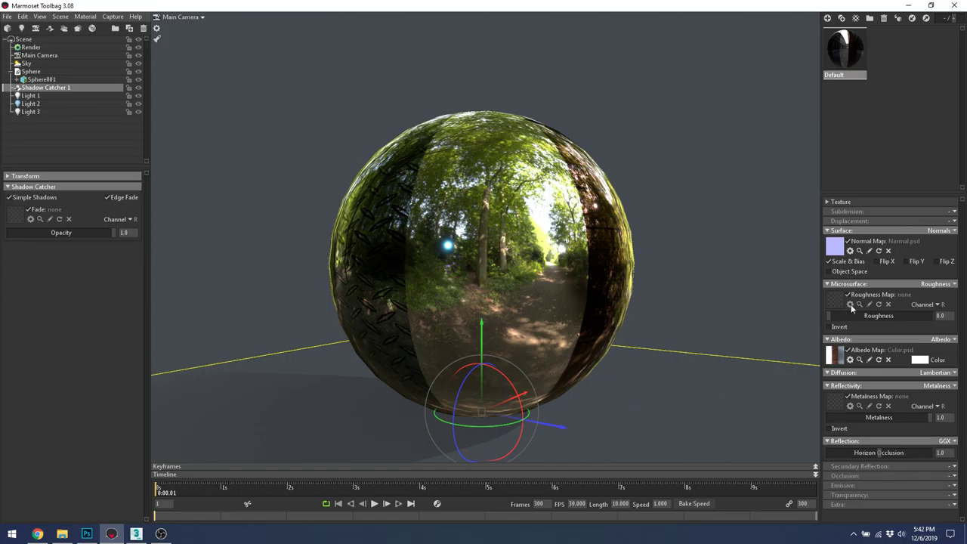
{"action": "left_click", "coordinate": [714, 229]}
{"action": "left_click_drag", "start_coordinate": [713, 228], "coordinate": [662, 207]}
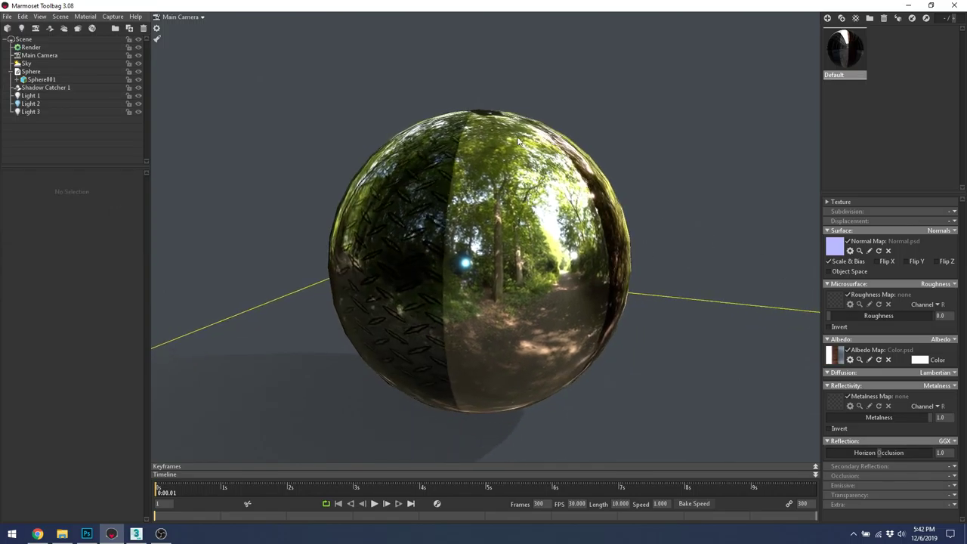
{"action": "left_click_drag", "start_coordinate": [593, 189], "coordinate": [586, 189]}
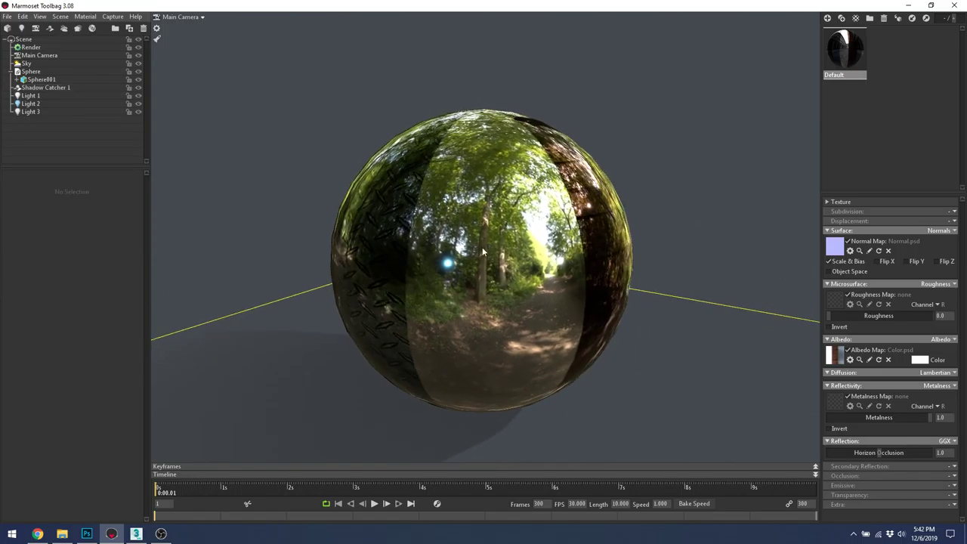
{"action": "left_click", "coordinate": [552, 209]}
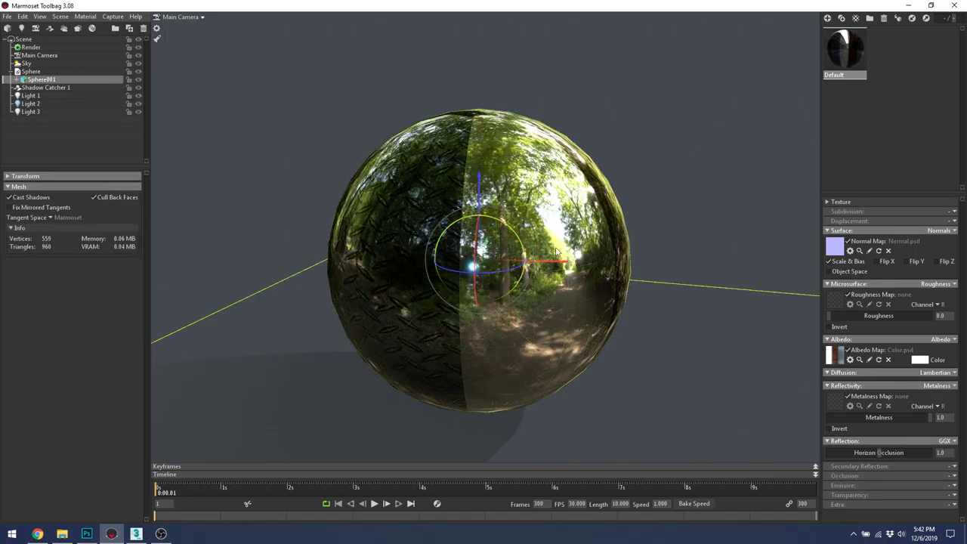
{"action": "left_click", "coordinate": [658, 123]}
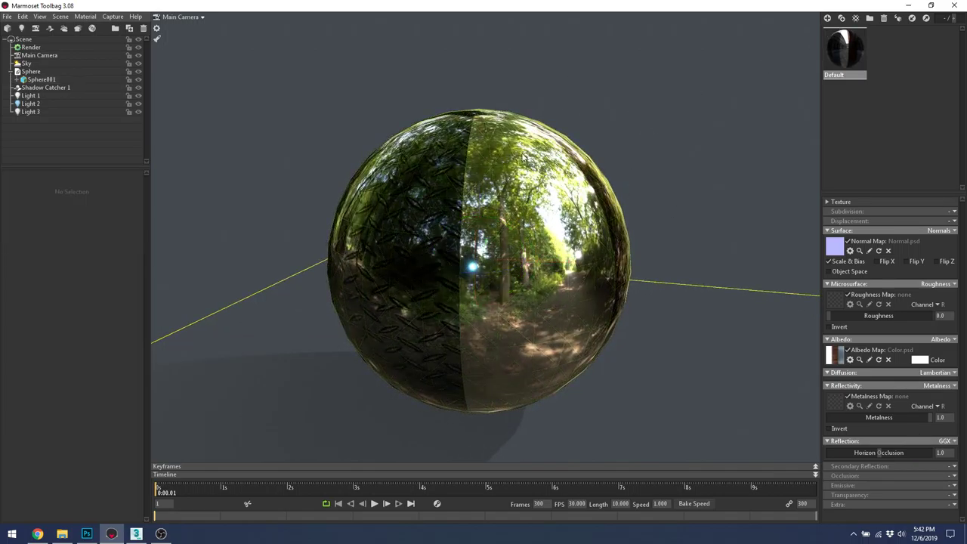
Restore the non-metallic look by setting the material's Metalness to 0.0 and Roughness to 0.3
{"action": "mouse_move", "coordinate": [837, 318]}
{"action": "left_mouse_down"}
{"action": "mouse_move", "coordinate": [947, 318]}
{"action": "mouse_move", "coordinate": [837, 326]}
{"action": "left_mouse_up"}
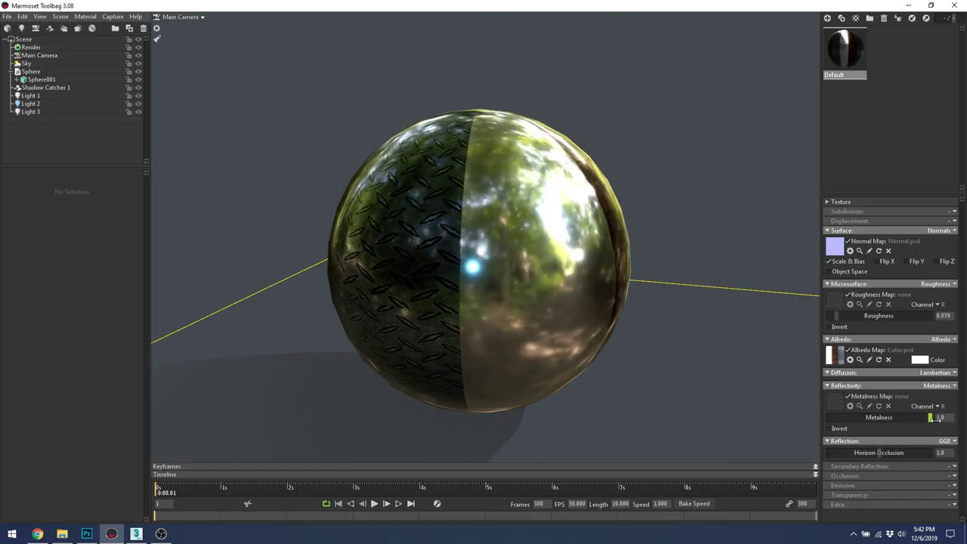
{"action": "left_click_drag", "start_coordinate": [963, 420], "coordinate": [788, 386]}
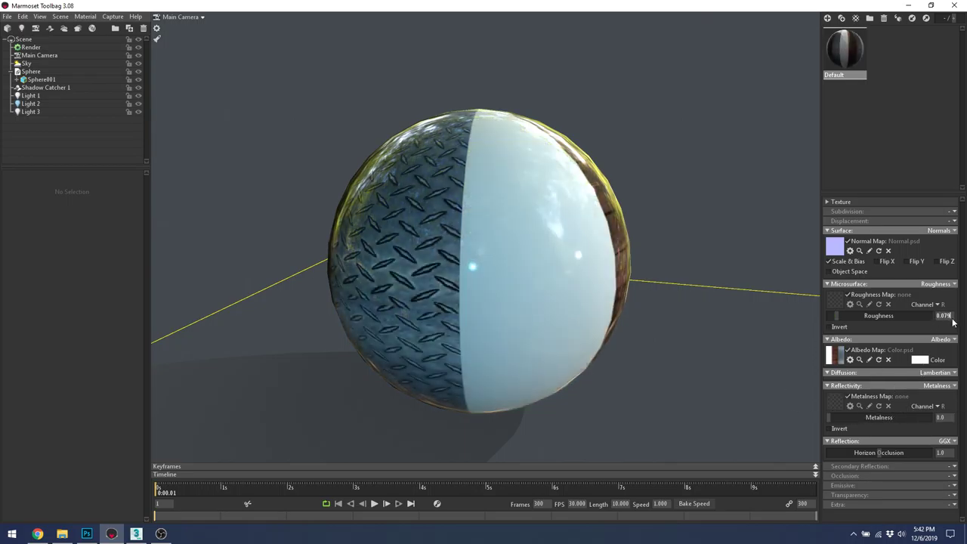
{"action": "type", "text": "0.3"}
{"action": "key", "text": "Return"}
{"action": "left_click_drag", "start_coordinate": [603, 175], "coordinate": [561, 218]}
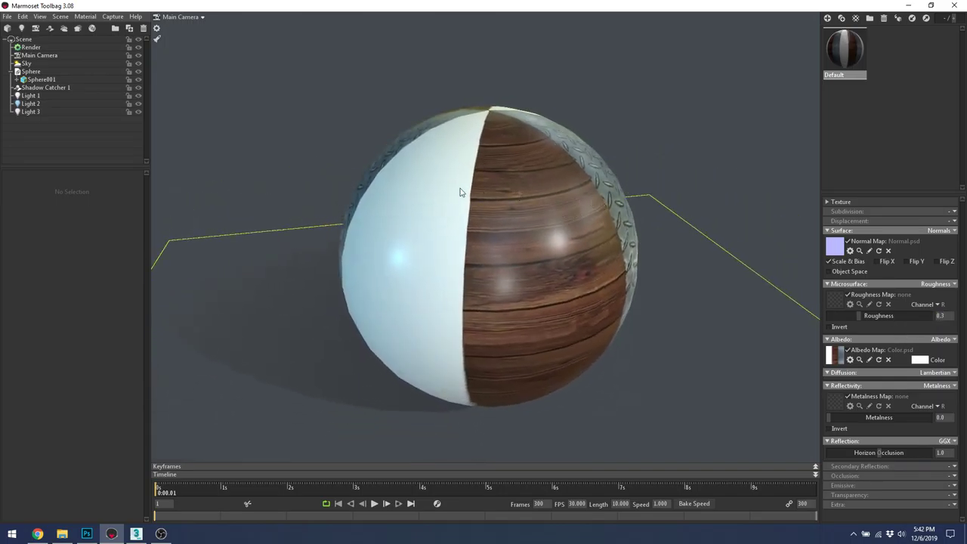
Switch to Photoshop and brush an irregular white patch over the wood strip where it meets the white strip in Color.psd
{"action": "key", "text": "alt+Tab"}
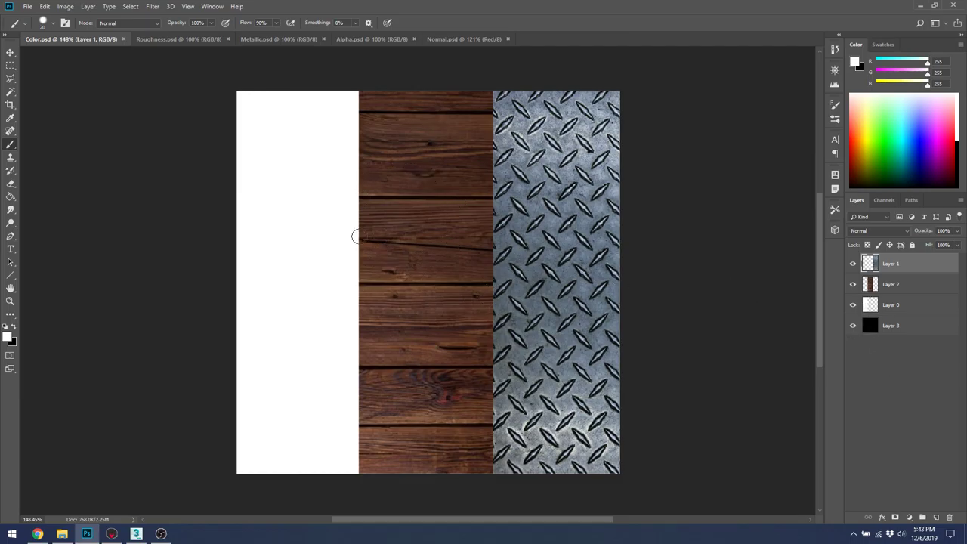
{"action": "mouse_move", "coordinate": [349, 175]}
{"action": "left_mouse_down"}
{"action": "mouse_move", "coordinate": [363, 263]}
{"action": "mouse_move", "coordinate": [356, 205]}
{"action": "mouse_move", "coordinate": [359, 238]}
{"action": "mouse_move", "coordinate": [338, 295]}
{"action": "mouse_move", "coordinate": [379, 230]}
{"action": "mouse_move", "coordinate": [351, 321]}
{"action": "mouse_move", "coordinate": [383, 237]}
{"action": "mouse_move", "coordinate": [354, 178]}
{"action": "mouse_move", "coordinate": [396, 221]}
{"action": "mouse_move", "coordinate": [359, 152]}
{"action": "left_mouse_up"}
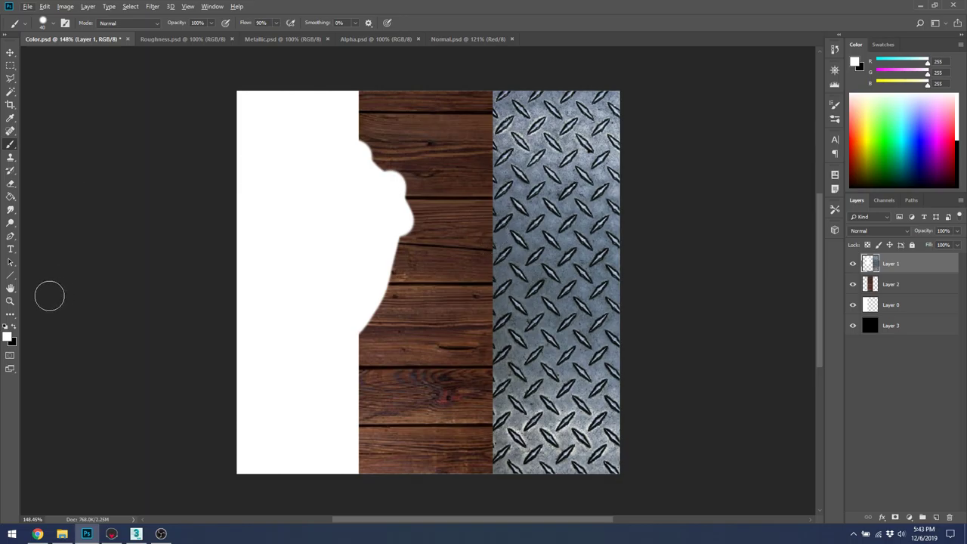
Activate the Dodge, Eraser and Clone Stamp tools in turn, ending with Clone Stamp
{"action": "left_click", "coordinate": [10, 223]}
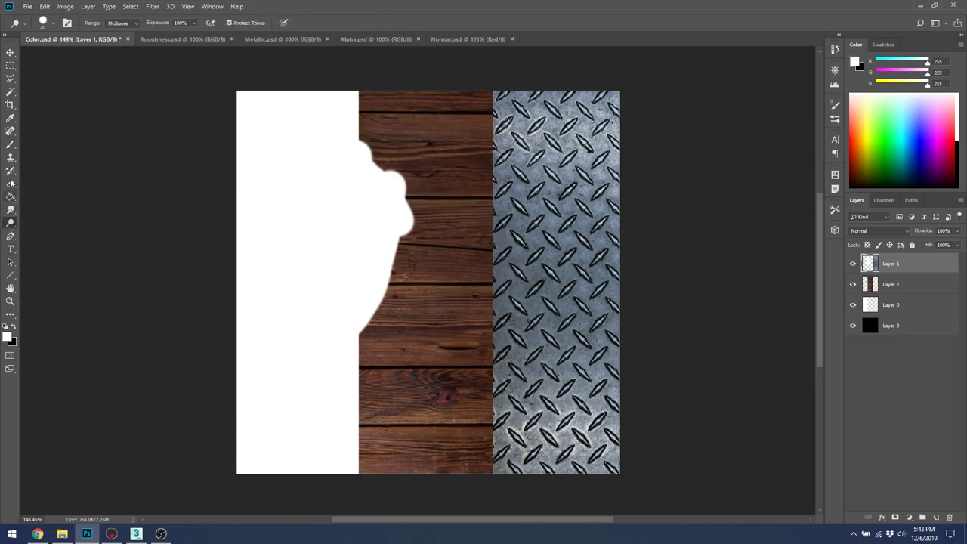
{"action": "key", "text": "e"}
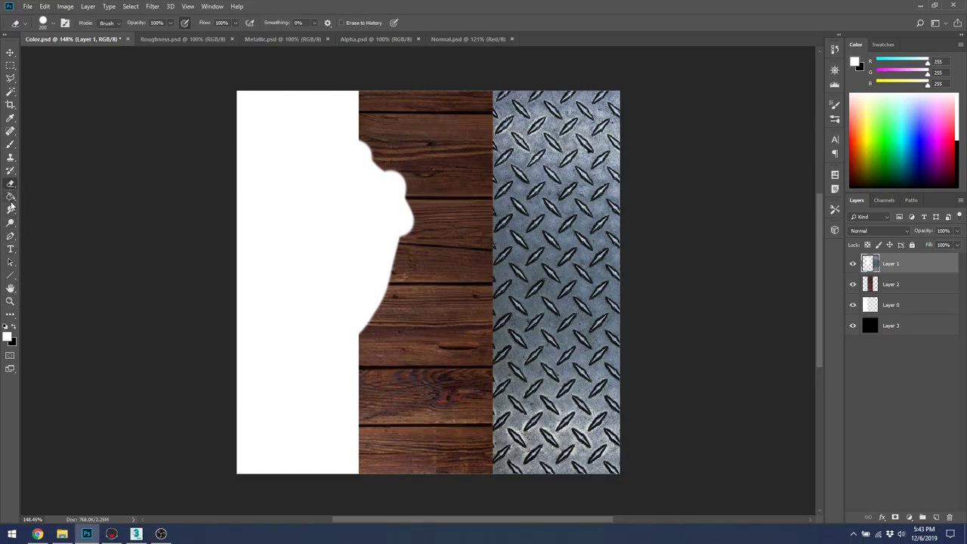
{"action": "left_click", "coordinate": [12, 157]}
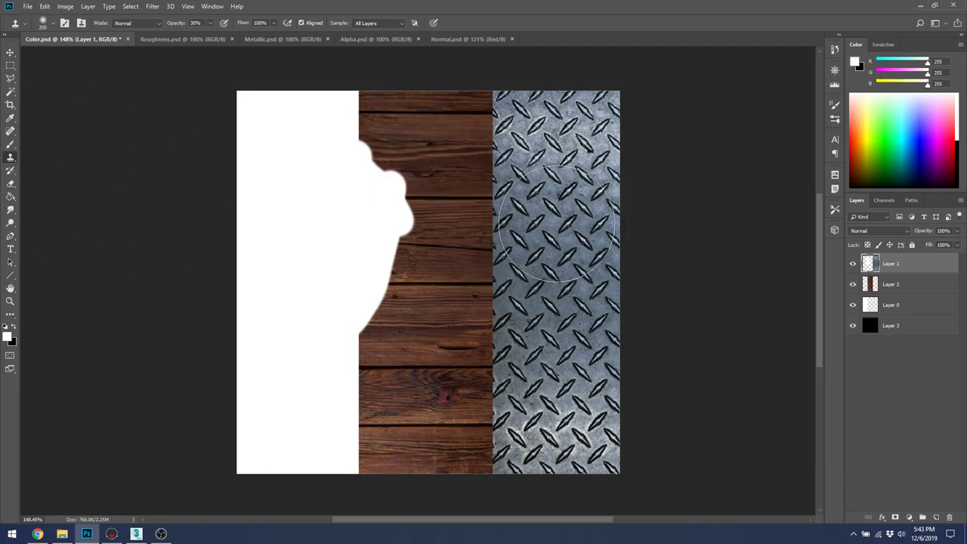
Try cloning the metal plate texture over the edge of the wood strip with the Clone Stamp at 100% opacity
{"action": "mouse_move", "coordinate": [541, 219]}
{"action": "left_mouse_down"}
{"action": "mouse_move", "coordinate": [492, 190]}
{"action": "mouse_move", "coordinate": [464, 209]}
{"action": "mouse_move", "coordinate": [496, 242]}
{"action": "mouse_move", "coordinate": [531, 311]}
{"action": "left_mouse_up"}
{"action": "key", "text": "ctrl+z"}
{"action": "key", "text": "0"}
{"action": "mouse_move", "coordinate": [470, 311]}
{"action": "left_mouse_down"}
{"action": "mouse_move", "coordinate": [520, 259]}
{"action": "mouse_move", "coordinate": [454, 313]}
{"action": "mouse_move", "coordinate": [483, 257]}
{"action": "mouse_move", "coordinate": [551, 211]}
{"action": "left_mouse_up"}
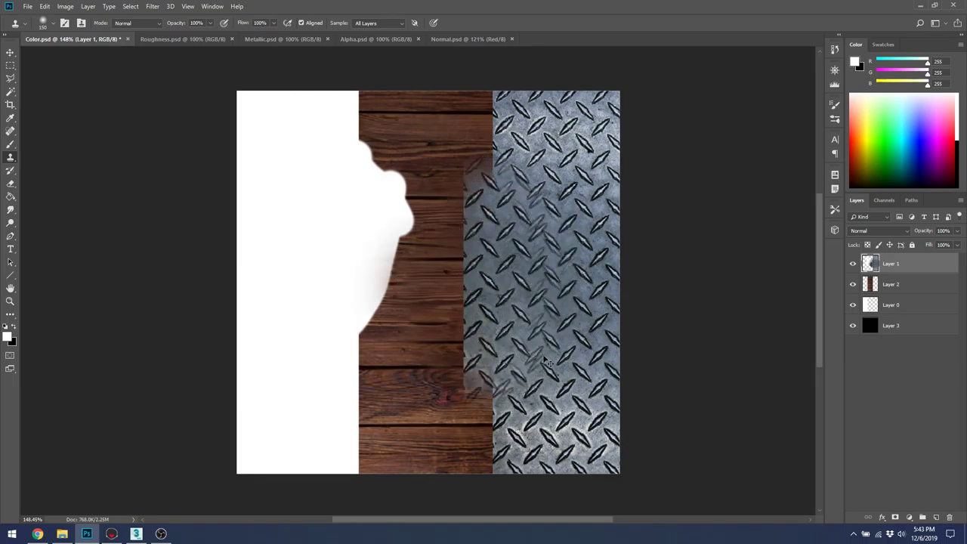
Undo the clone strokes and the white brush patch on Color.psd
{"action": "key", "text": "ctrl+z"}
{"action": "key", "text": "ctrl+z"}
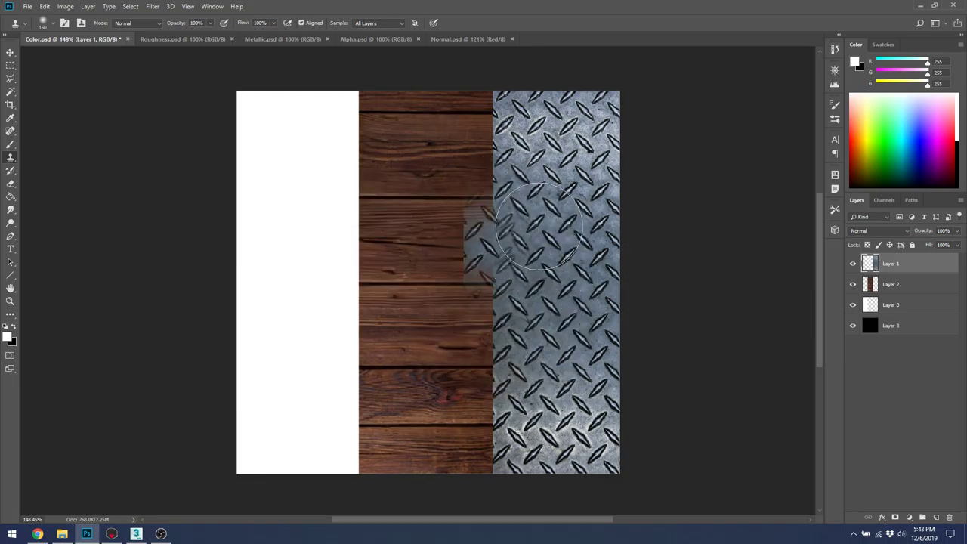
{"action": "left_click_drag", "start_coordinate": [315, 399], "coordinate": [315, 441]}
{"action": "key", "text": "ctrl+z"}
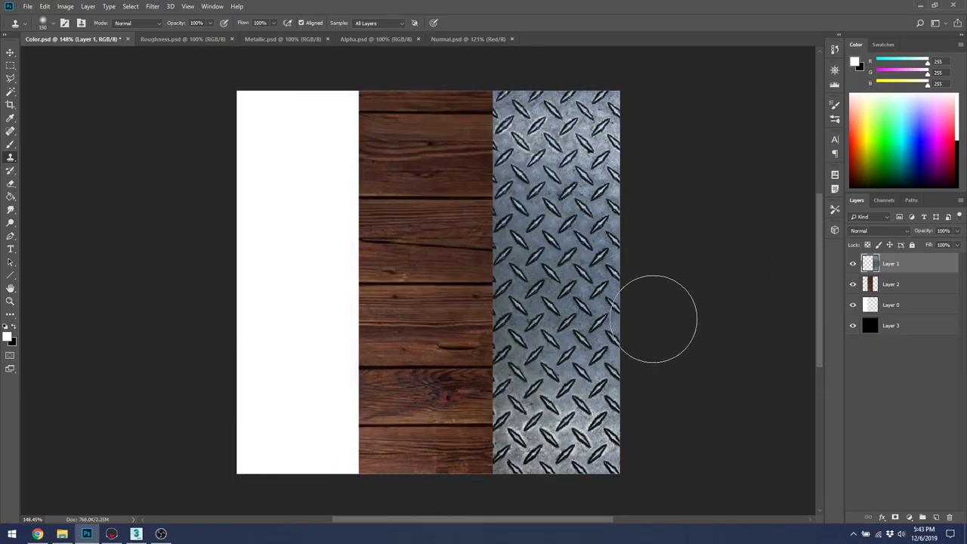
Activate the Brush tool and add a new empty layer to Color.psd, placed above the metal plate layer
{"action": "left_click", "coordinate": [910, 284]}
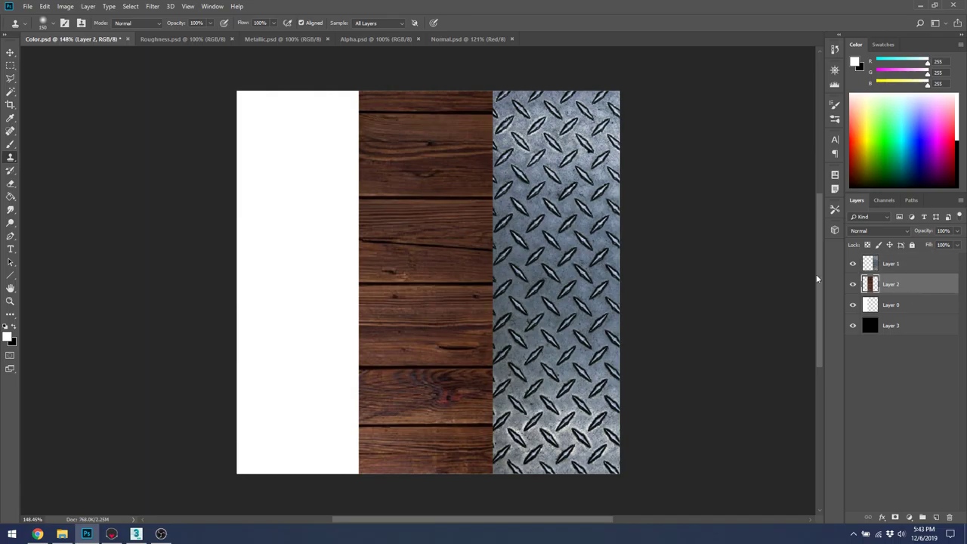
{"action": "key", "text": "b"}
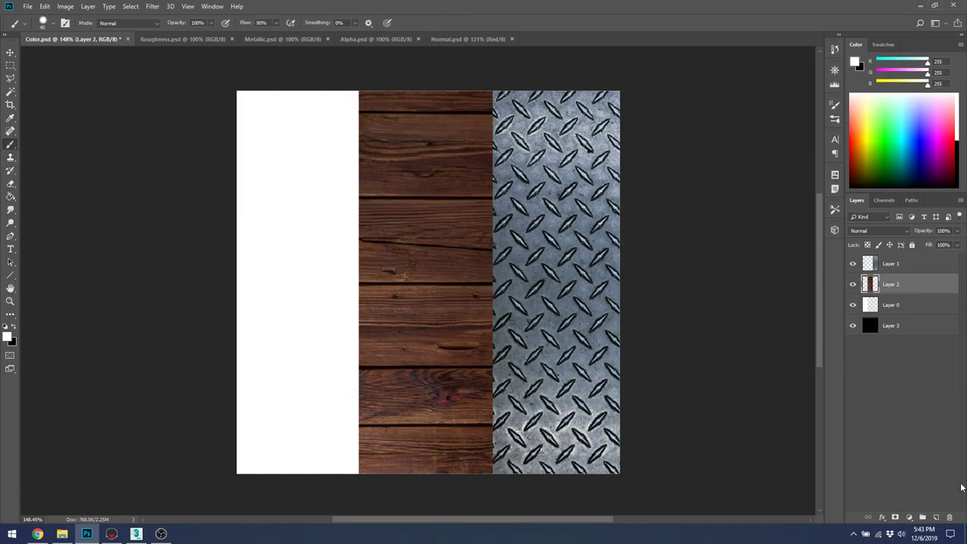
{"action": "left_click", "coordinate": [937, 519]}
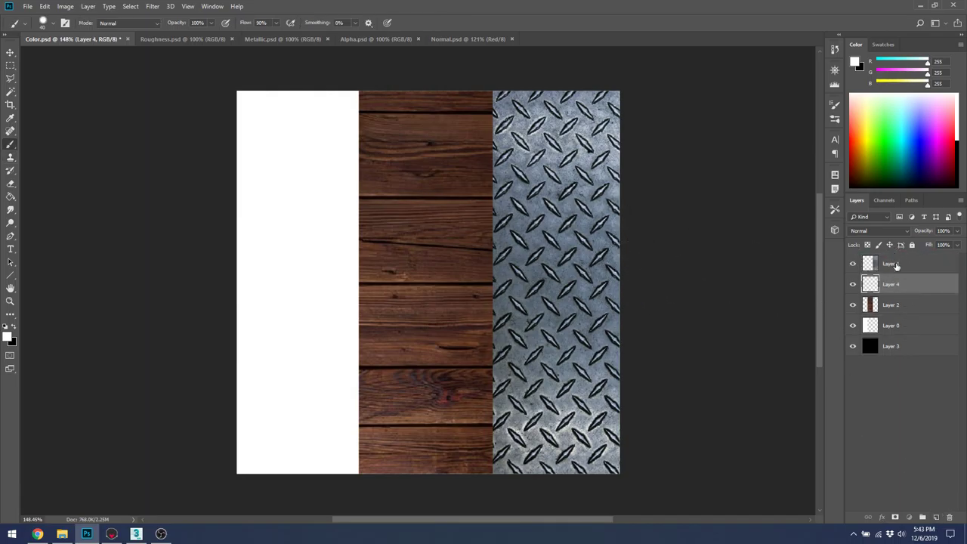
{"action": "left_click_drag", "start_coordinate": [899, 257], "coordinate": [899, 260]}
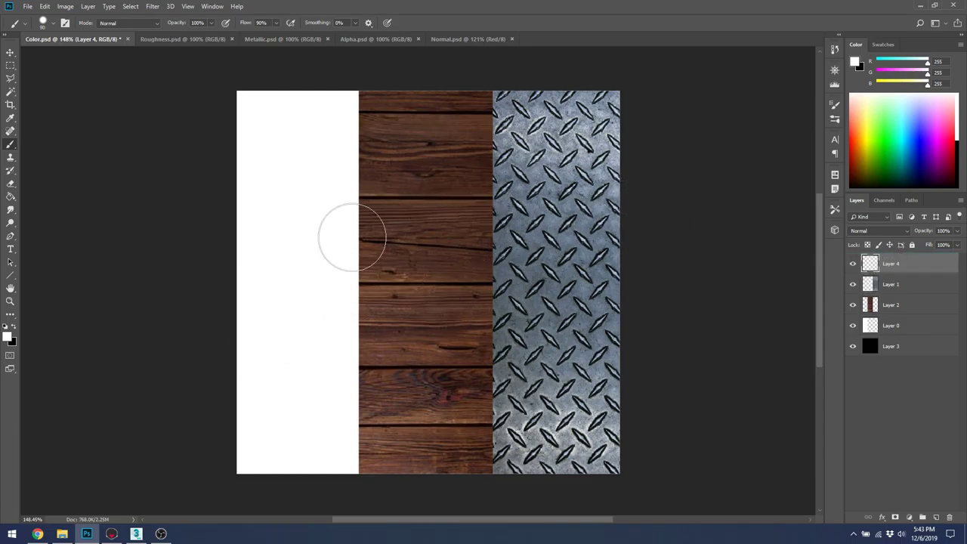
Switch the color sliders to HSB and set a yellow foreground color with H 50, S 74 and B 100
{"action": "left_click", "coordinate": [865, 105]}
{"action": "left_click", "coordinate": [961, 46]}
{"action": "left_click", "coordinate": [912, 89]}
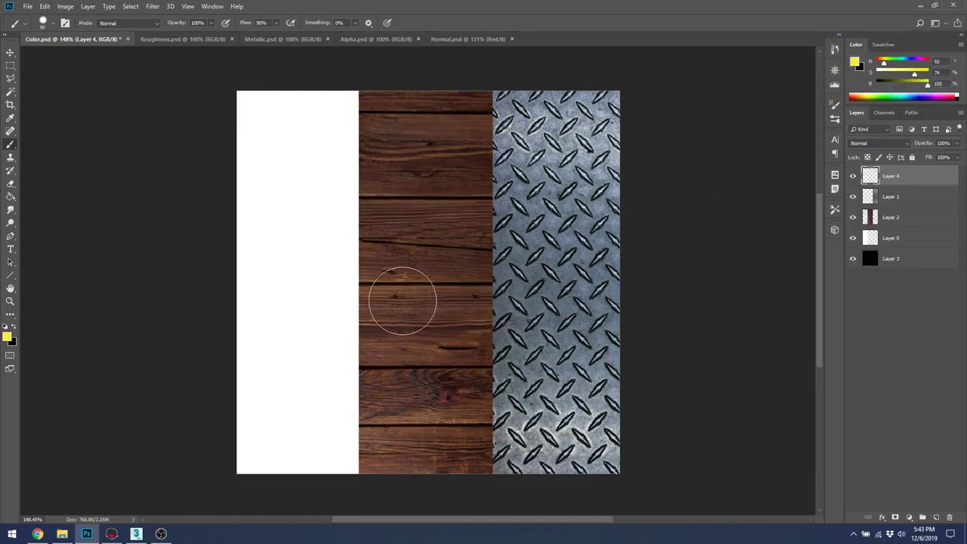
Test yellow strokes across the strips, undo them, and adjust the hardness of the 150 px brush for a crisper edge
{"action": "left_click_drag", "start_coordinate": [313, 367], "coordinate": [510, 249]}
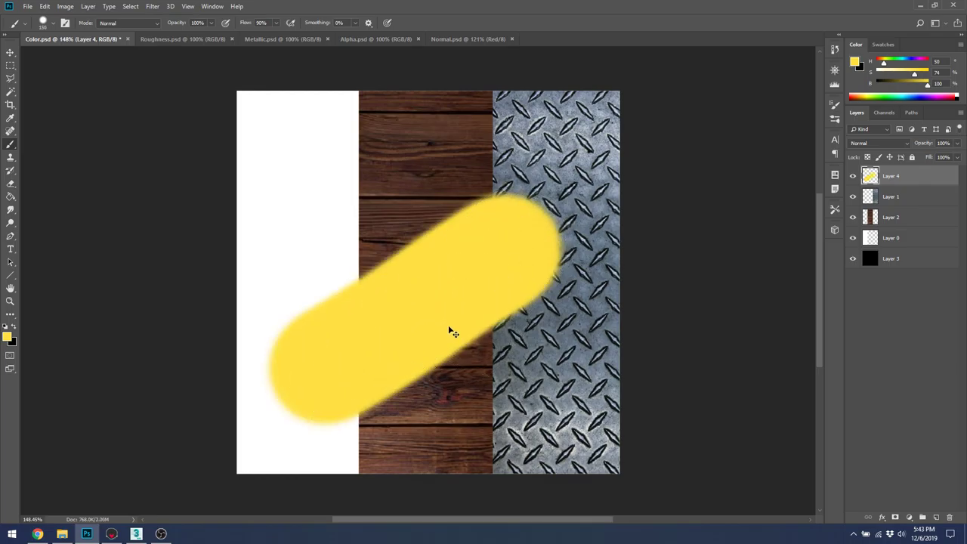
{"action": "key", "text": "ctrl+z"}
{"action": "right_click", "coordinate": [367, 290]}
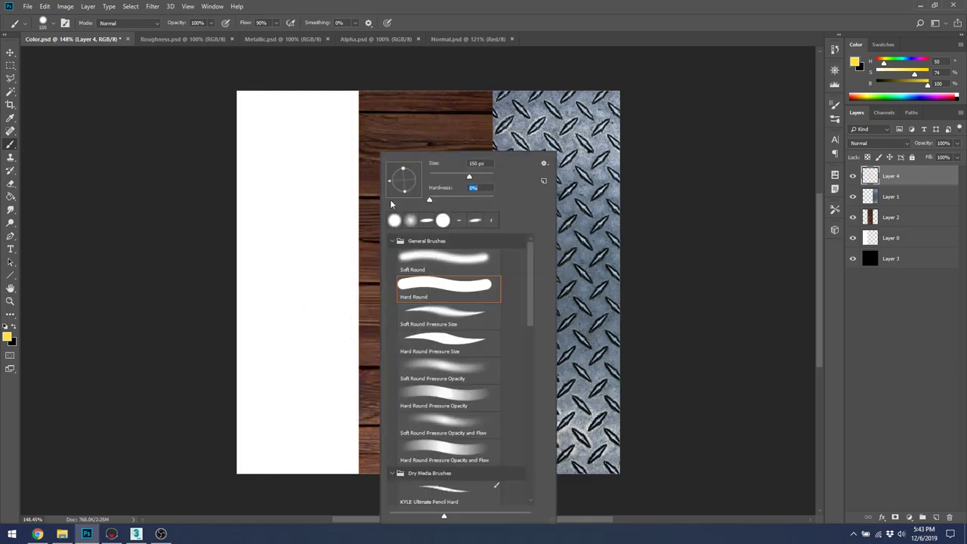
{"action": "key", "text": "Return"}
{"action": "mouse_move", "coordinate": [316, 324]}
{"action": "left_mouse_down"}
{"action": "mouse_move", "coordinate": [502, 199]}
{"action": "mouse_move", "coordinate": [563, 197]}
{"action": "left_mouse_up"}
{"action": "key", "text": "ctrl+z"}
{"action": "right_click", "coordinate": [454, 243]}
{"action": "key", "text": "Return"}
Paint a broad yellow band with the 150 px brush diagonally across the white, wood and metal strips, undoing and repainting the first try
{"action": "mouse_move", "coordinate": [321, 321]}
{"action": "left_mouse_down"}
{"action": "mouse_move", "coordinate": [488, 213]}
{"action": "mouse_move", "coordinate": [429, 259]}
{"action": "mouse_move", "coordinate": [474, 271]}
{"action": "mouse_move", "coordinate": [470, 248]}
{"action": "mouse_move", "coordinate": [537, 302]}
{"action": "left_mouse_up"}
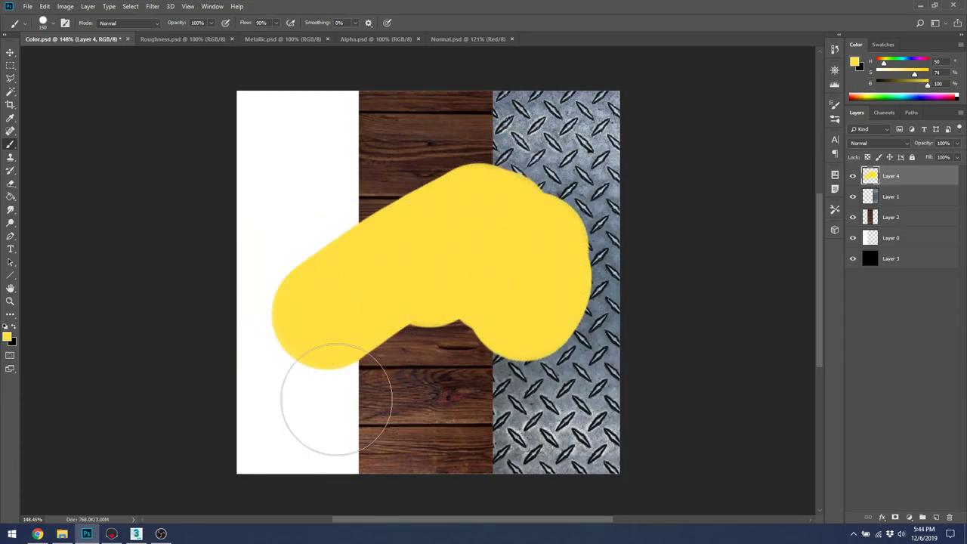
{"action": "key", "text": "h"}
{"action": "left_click_drag", "start_coordinate": [356, 324], "coordinate": [393, 272]}
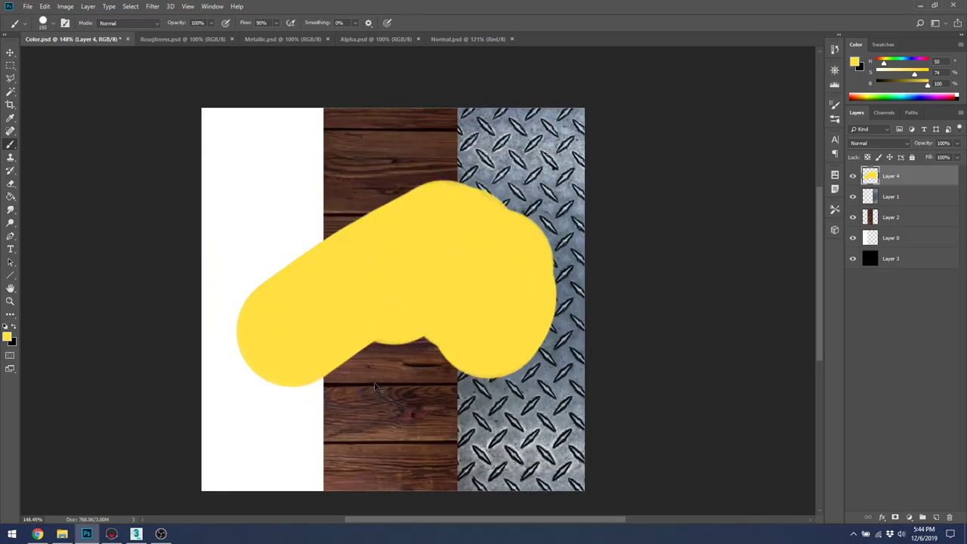
{"action": "key", "text": "ctrl+z"}
{"action": "key", "text": "ctrl+z"}
{"action": "mouse_move", "coordinate": [295, 398]}
{"action": "left_mouse_down"}
{"action": "mouse_move", "coordinate": [464, 347]}
{"action": "mouse_move", "coordinate": [484, 315]}
{"action": "mouse_move", "coordinate": [452, 366]}
{"action": "mouse_move", "coordinate": [519, 298]}
{"action": "left_mouse_up"}
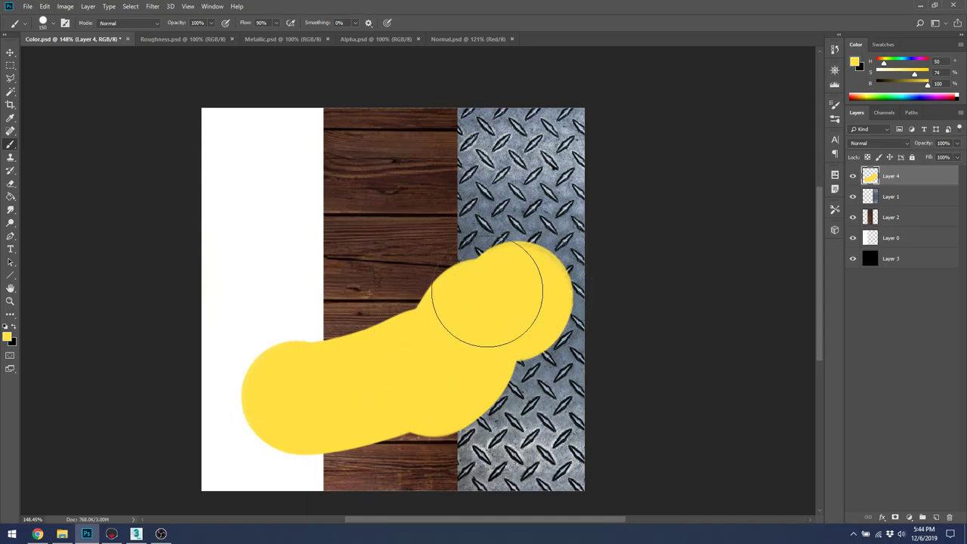
Move the yellow layer directly above the wood layer, clip it to the wood and set its blend mode to Multiply
{"action": "left_click", "coordinate": [870, 142]}
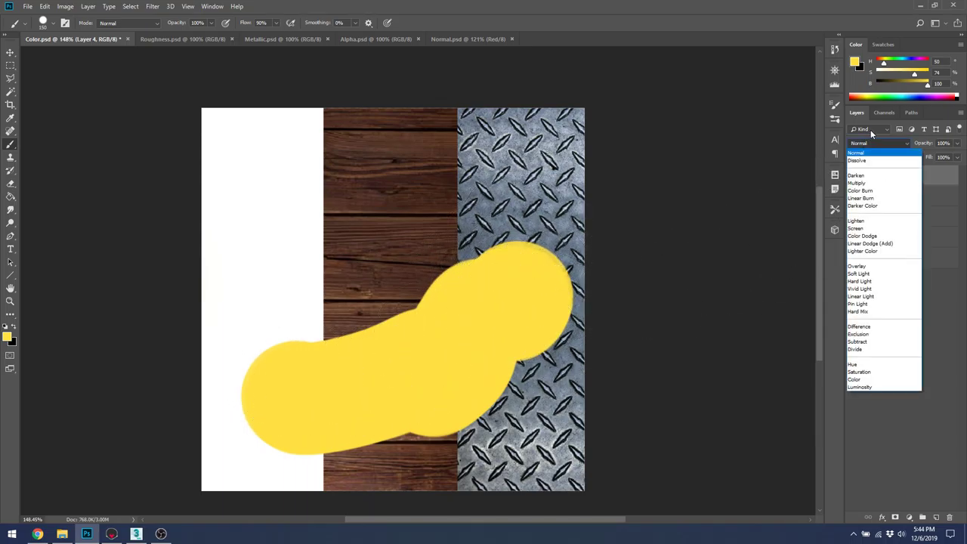
{"action": "left_click", "coordinate": [966, 279]}
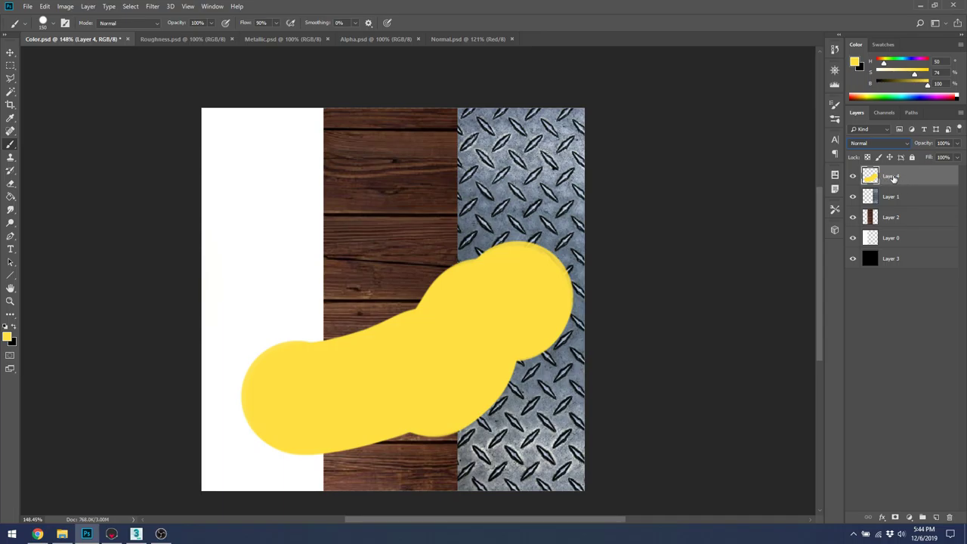
{"action": "left_click_drag", "start_coordinate": [896, 174], "coordinate": [903, 205]}
{"action": "left_click", "coordinate": [863, 206], "text": "alt"}
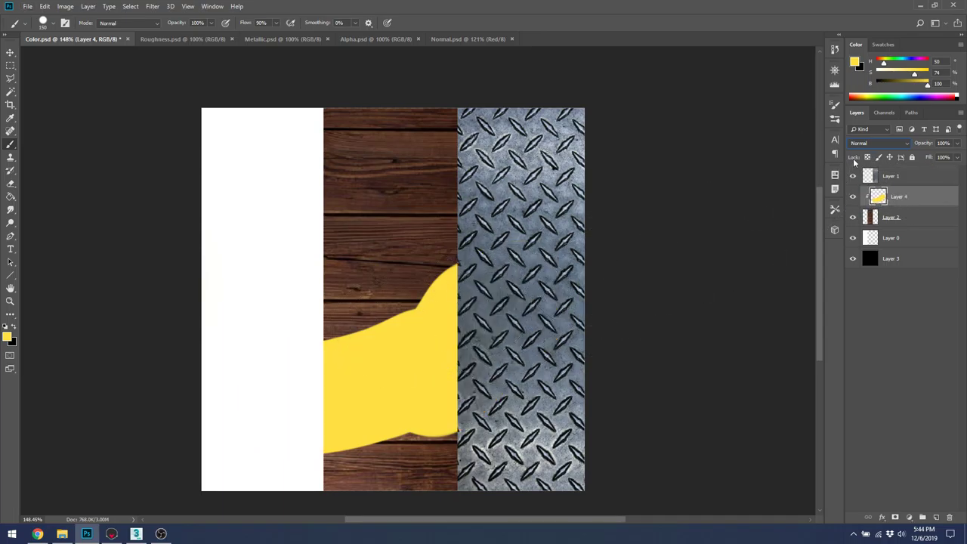
{"action": "left_click", "coordinate": [878, 144]}
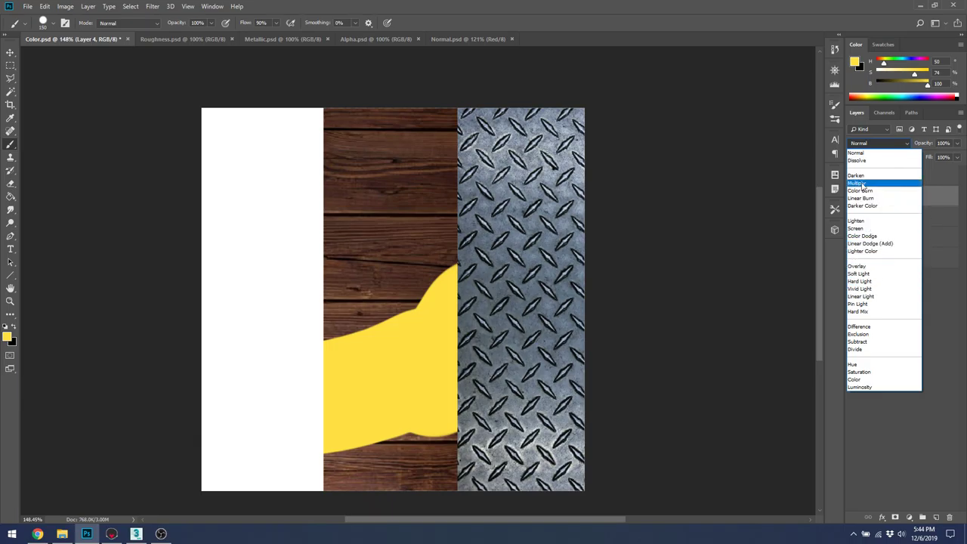
{"action": "left_click", "coordinate": [861, 183]}
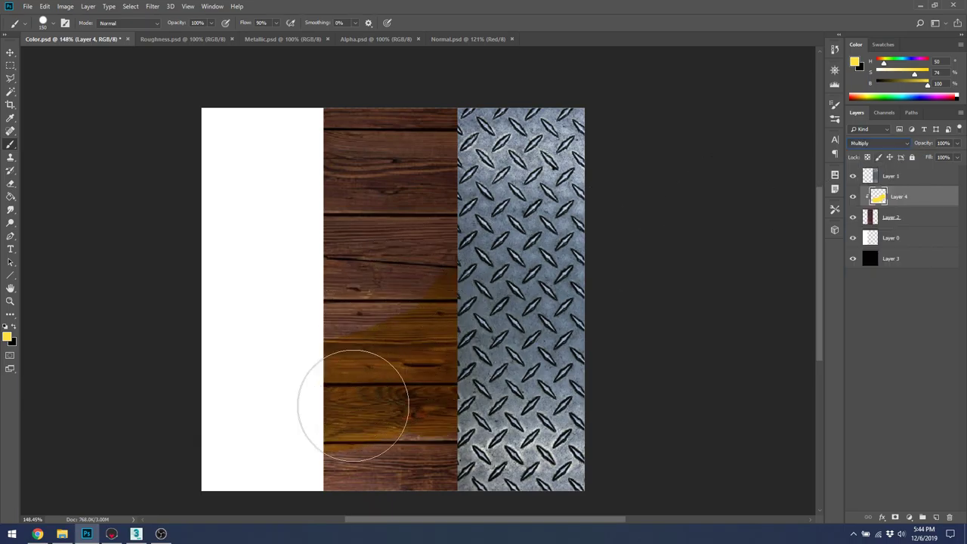
Return the yellow layer to Normal blending, release its clipping mask and move it back above the metal layer
{"action": "left_click", "coordinate": [880, 143]}
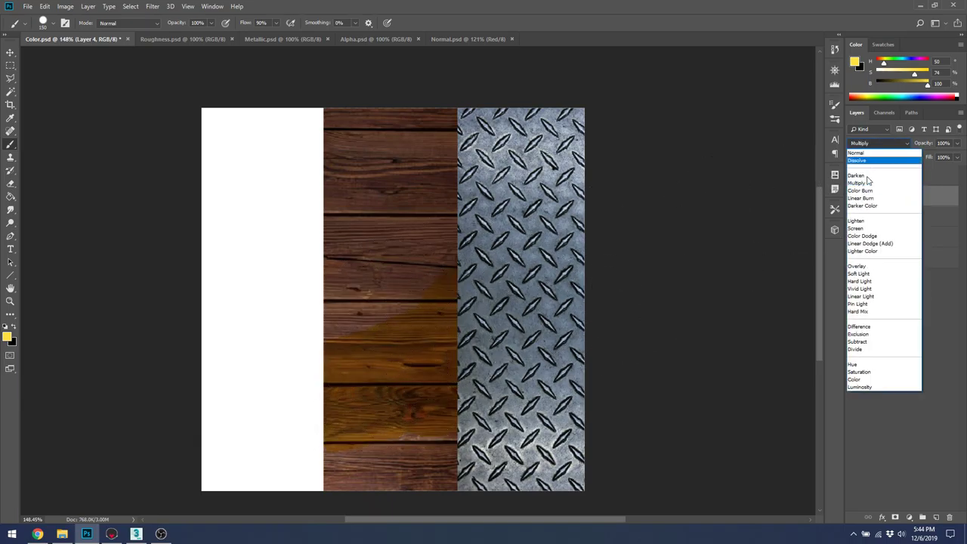
{"action": "left_click", "coordinate": [907, 183]}
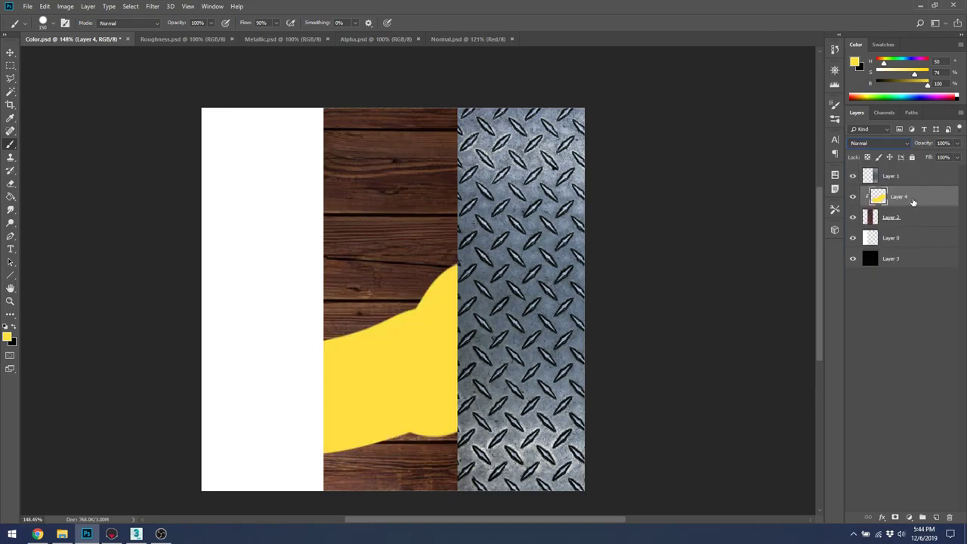
{"action": "left_click", "coordinate": [900, 207], "text": "alt"}
{"action": "left_click_drag", "start_coordinate": [901, 201], "coordinate": [893, 168]}
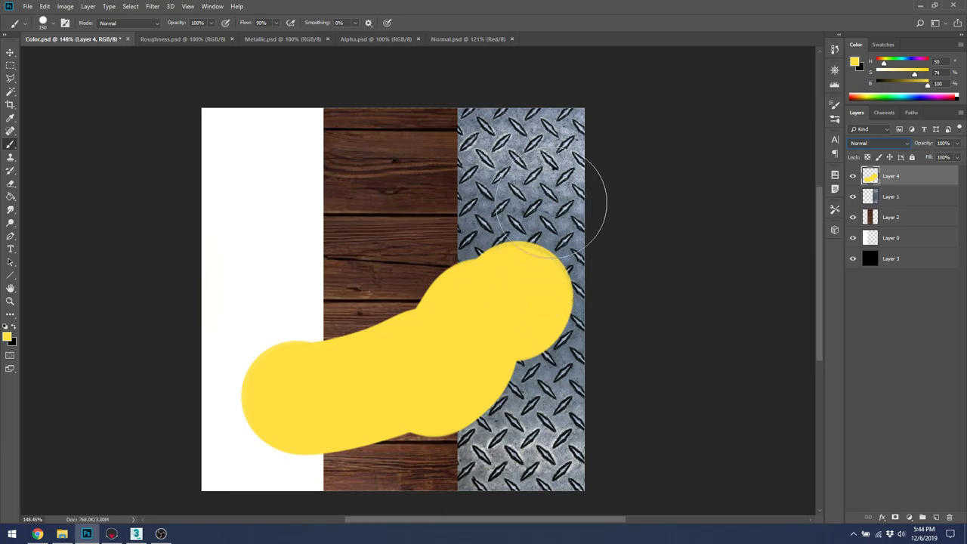
Dab more yellow at the band's metal end, save Color.psd and inspect the updated sphere in Marmoset Toolbag
{"action": "left_click", "coordinate": [522, 294]}
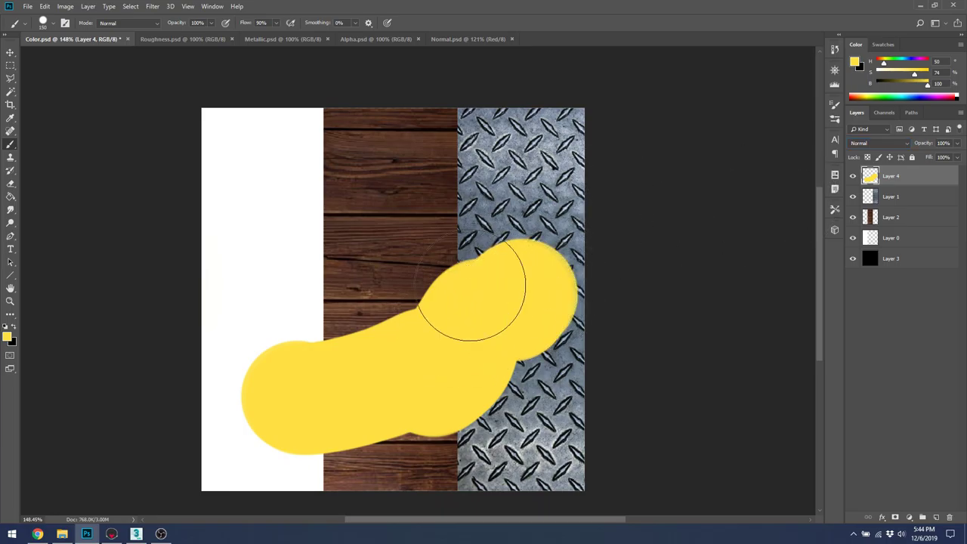
{"action": "key", "text": "ctrl+s"}
{"action": "key", "text": "alt+Tab"}
{"action": "left_click_drag", "start_coordinate": [710, 283], "coordinate": [629, 184]}
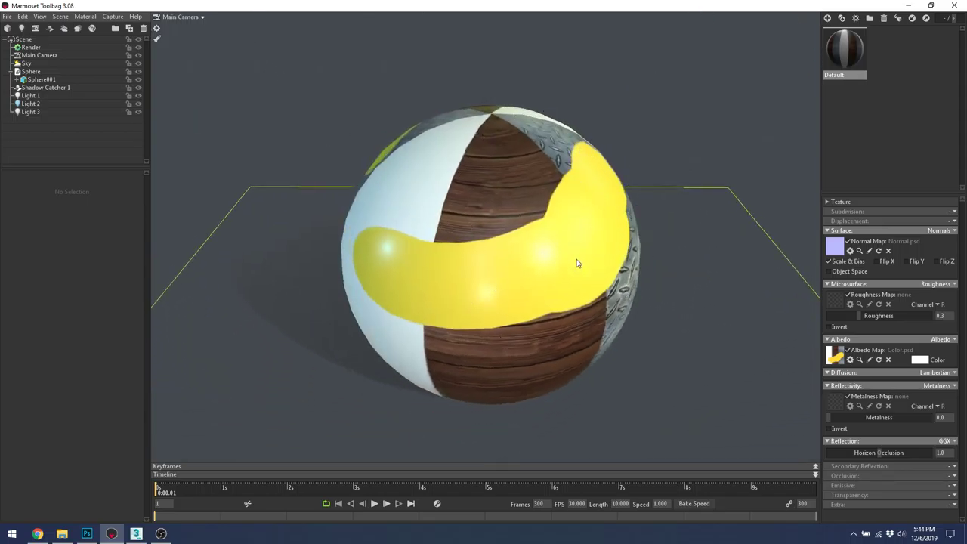
Switch to Photoshop and compare the Color.psd texture with the blank Roughness.psd document
{"action": "key", "text": "alt+Tab"}
{"action": "left_click", "coordinate": [194, 38]}
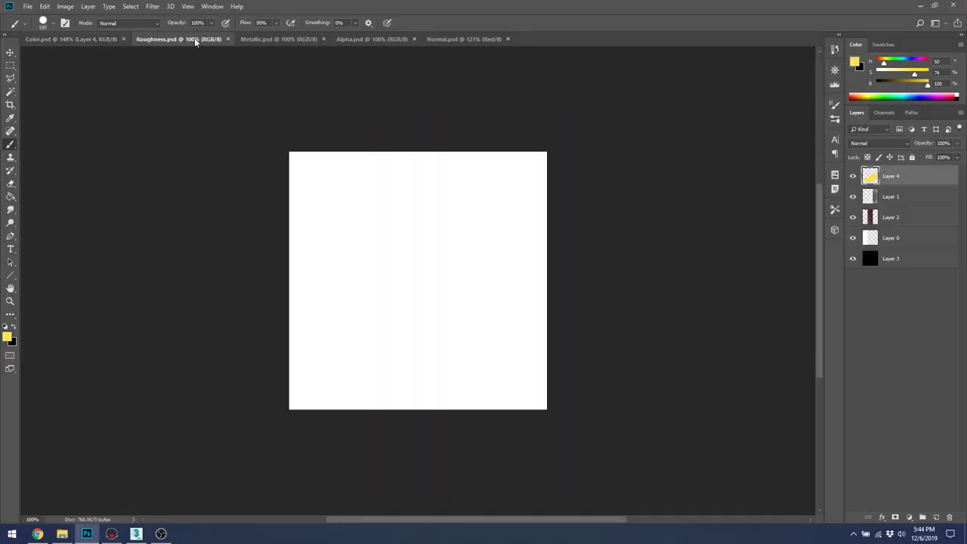
{"action": "left_click", "coordinate": [98, 41]}
{"action": "left_click", "coordinate": [182, 39]}
{"action": "left_click", "coordinate": [72, 38]}
Select the entire Color.psd canvas and go to Roughness.psd to try transferring it
{"action": "key", "text": "ctrl+a"}
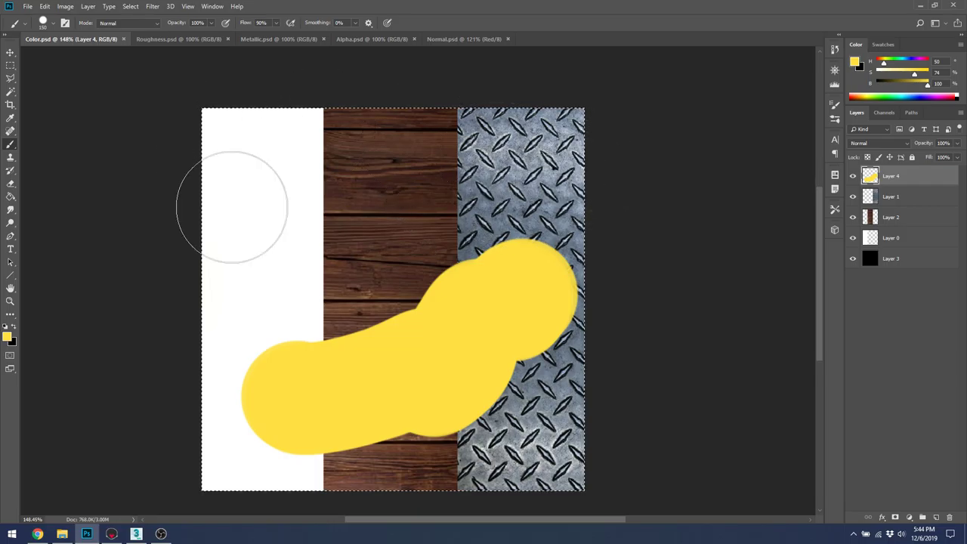
{"action": "left_click", "coordinate": [186, 40]}
{"action": "left_click", "coordinate": [64, 40]}
{"action": "left_click", "coordinate": [176, 37]}
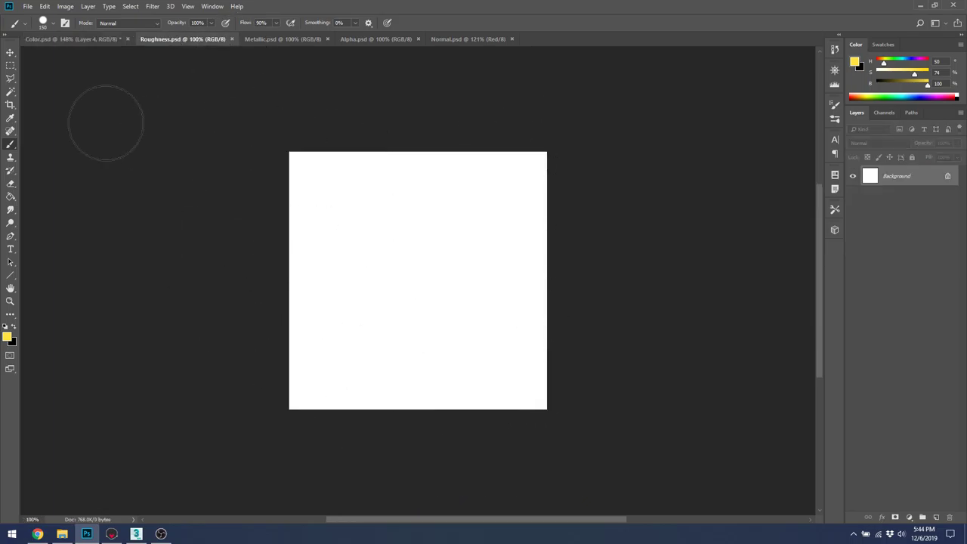
Select the wood strip from its layer outline in Color.psd and paste a merged copy, including the yellow paint, into Roughness.psd
{"action": "left_click", "coordinate": [73, 38]}
{"action": "left_click", "coordinate": [876, 218], "text": "ctrl"}
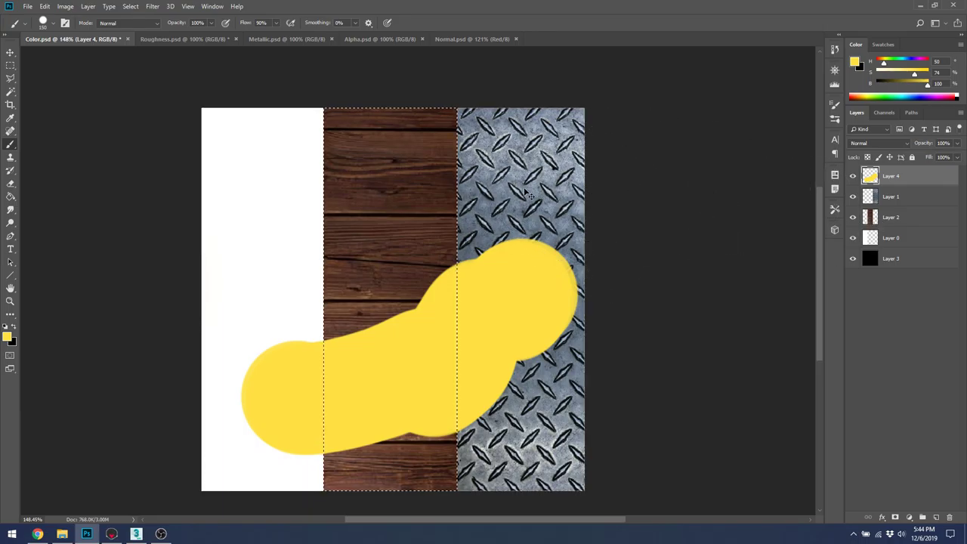
{"action": "key", "text": "ctrl+a"}
{"action": "left_click", "coordinate": [872, 217], "text": "ctrl"}
{"action": "left_click", "coordinate": [206, 40]}
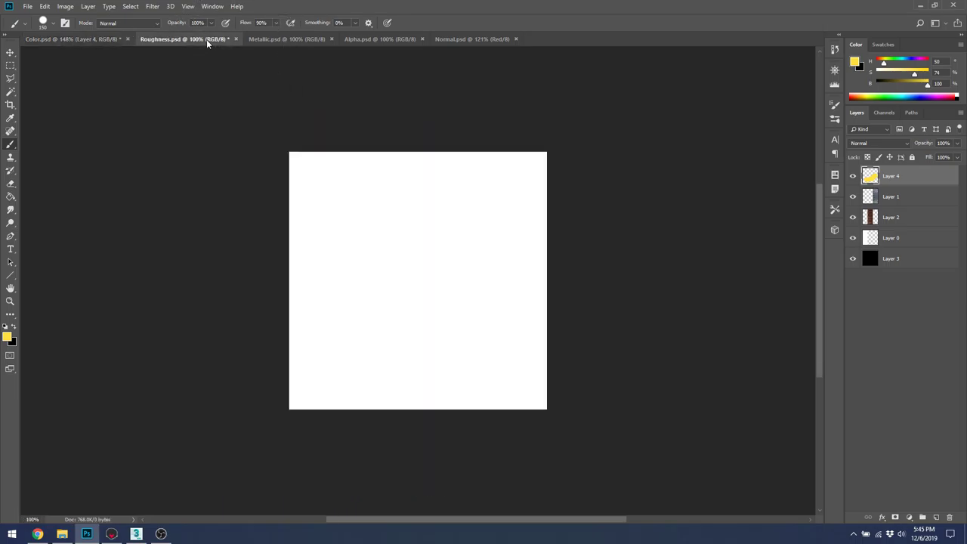
{"action": "left_click", "coordinate": [103, 39]}
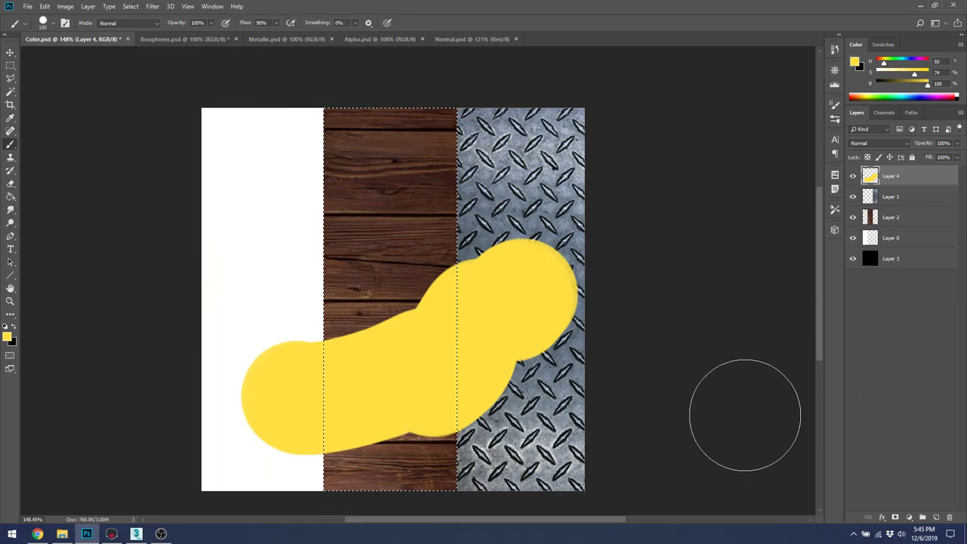
{"action": "left_click", "coordinate": [194, 38]}
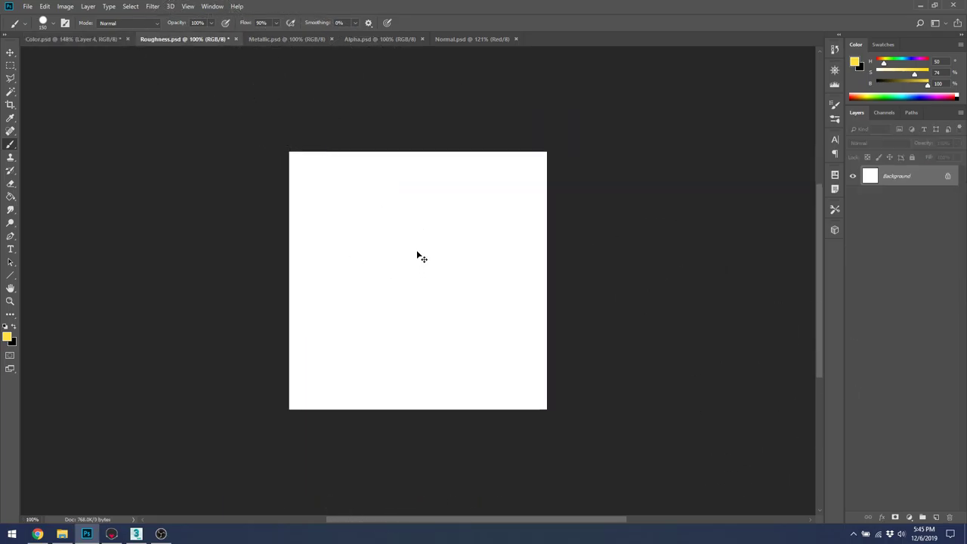
{"action": "left_click_drag", "start_coordinate": [408, 203], "coordinate": [411, 205]}
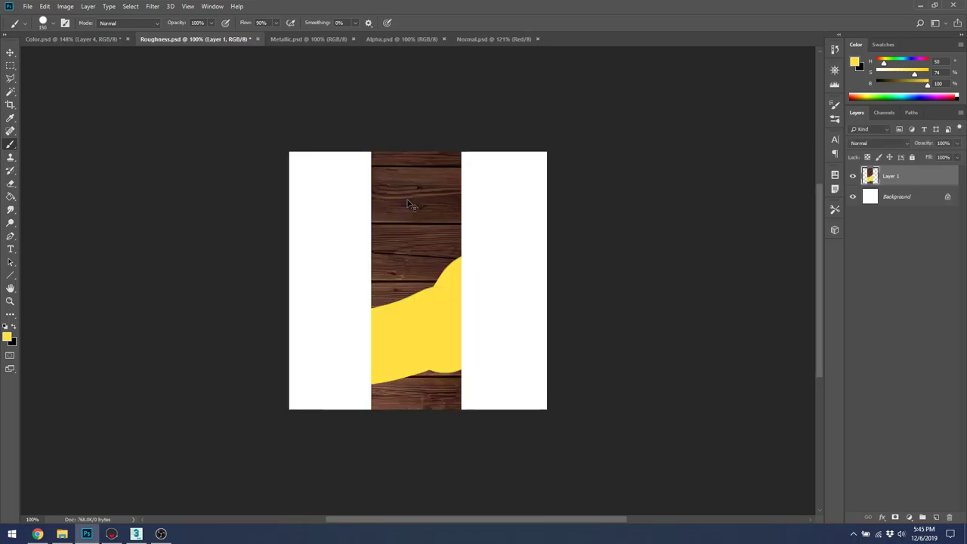
Select the metal strip from its layer outline in Color.psd and paste a merged copy into Roughness.psd as another layer
{"action": "scroll", "coordinate": [360, 225], "scroll_direction": "up", "scroll_amount": 3}
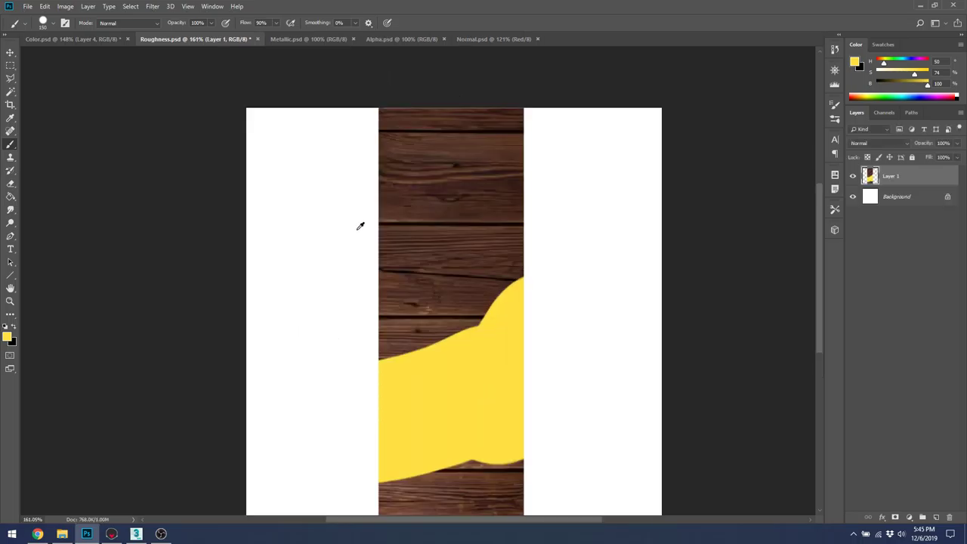
{"action": "scroll", "coordinate": [380, 160], "scroll_direction": "down", "scroll_amount": 1}
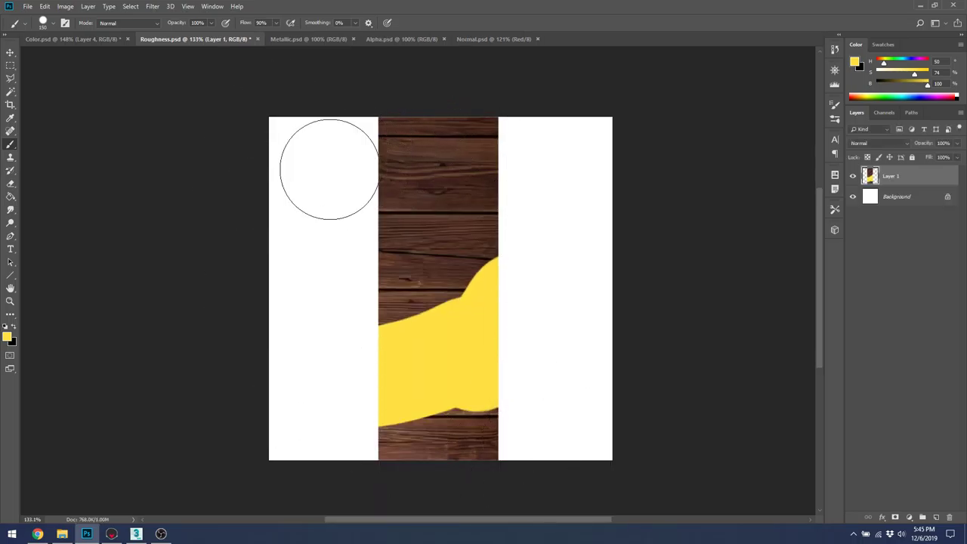
{"action": "left_click", "coordinate": [64, 39]}
{"action": "left_click", "coordinate": [870, 198], "text": "ctrl"}
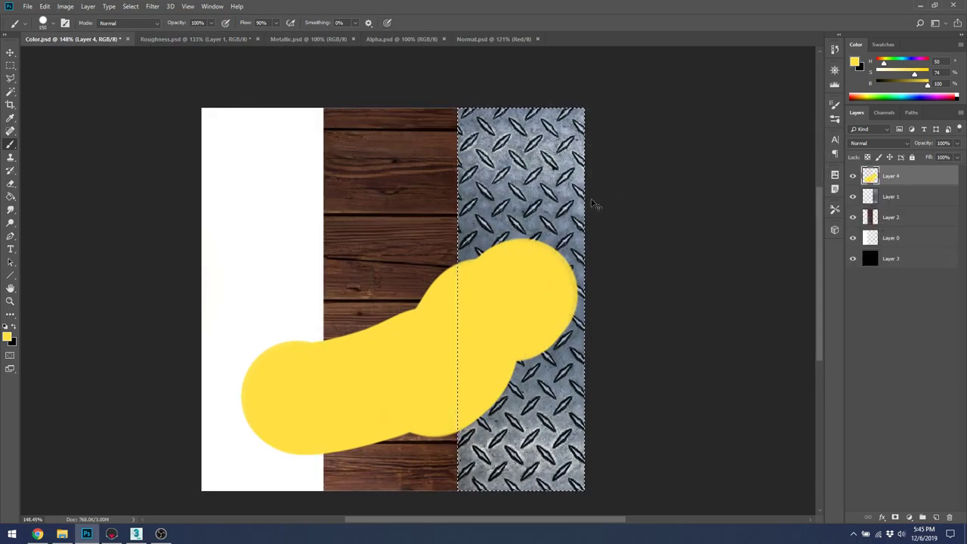
{"action": "left_click", "coordinate": [201, 34]}
{"action": "key", "text": "ctrl+v"}
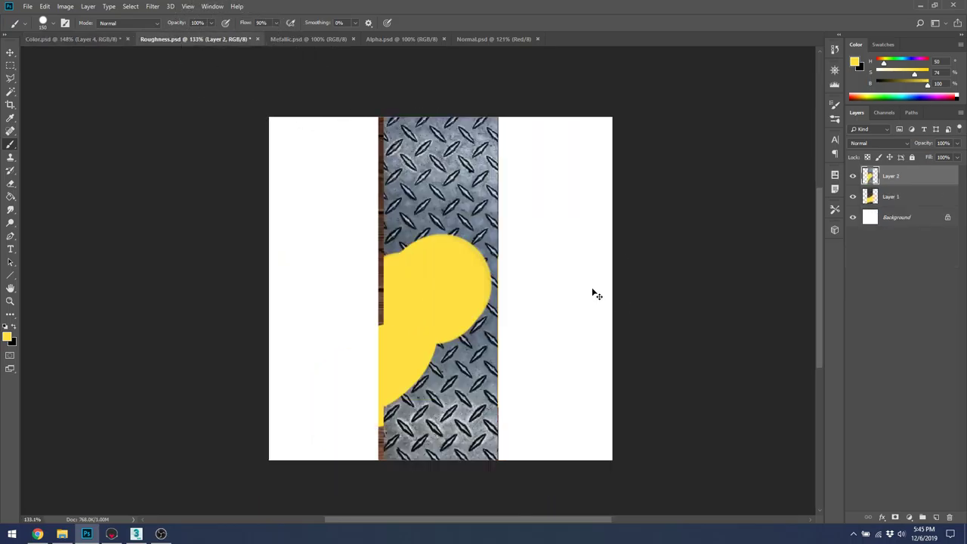
Replace the metal strip in Roughness.psd with an aligned copy of only the metal layer from Color.psd, without the yellow paint
{"action": "key", "text": "ctrl+z"}
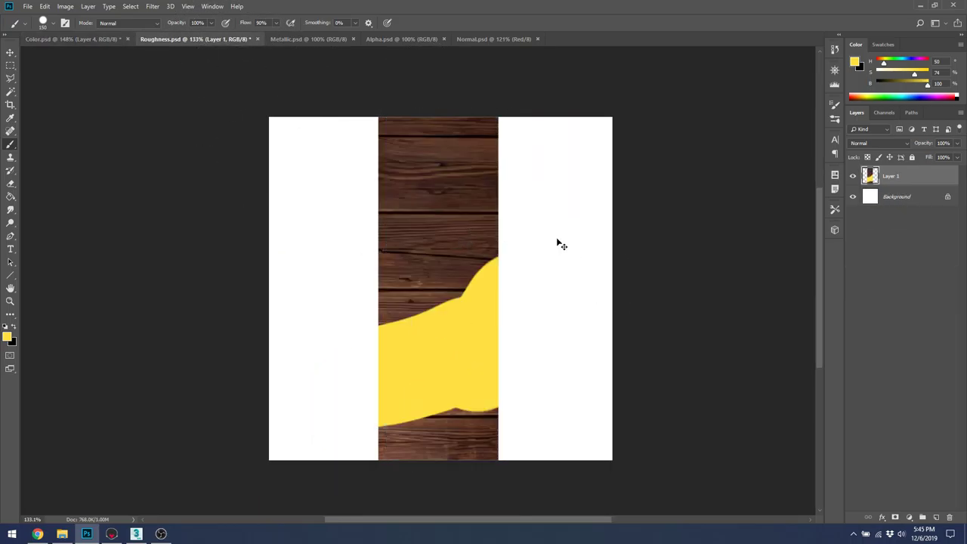
{"action": "key", "text": "ctrl+v"}
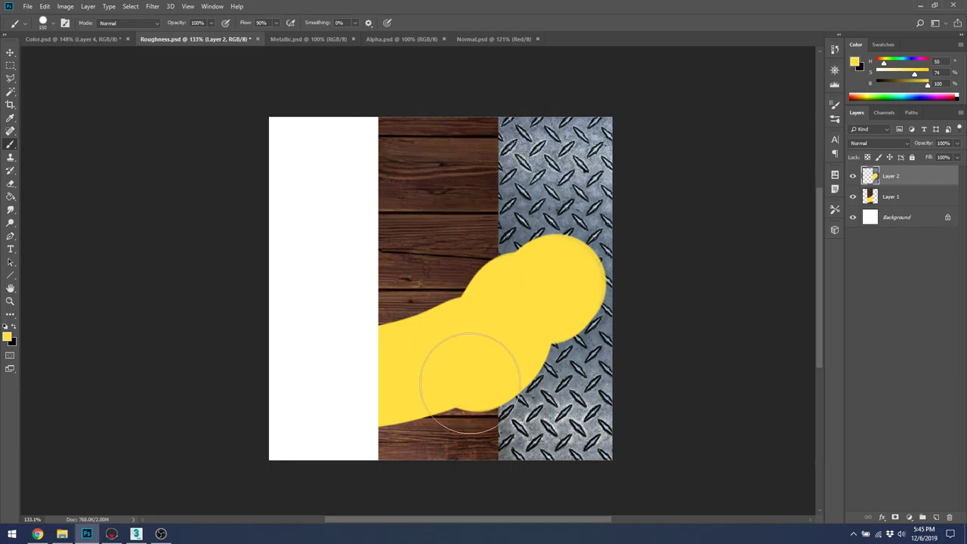
{"action": "left_click", "coordinate": [72, 39]}
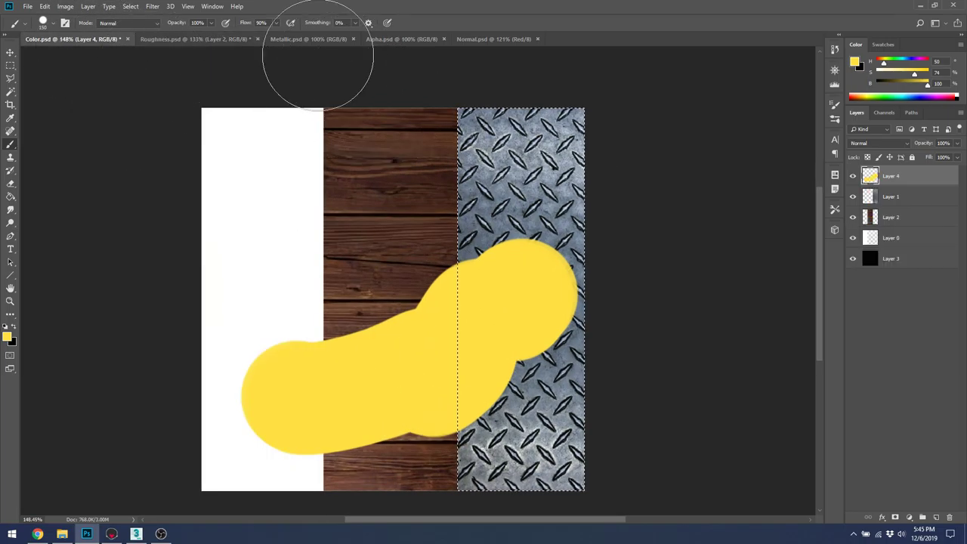
{"action": "left_click", "coordinate": [899, 197]}
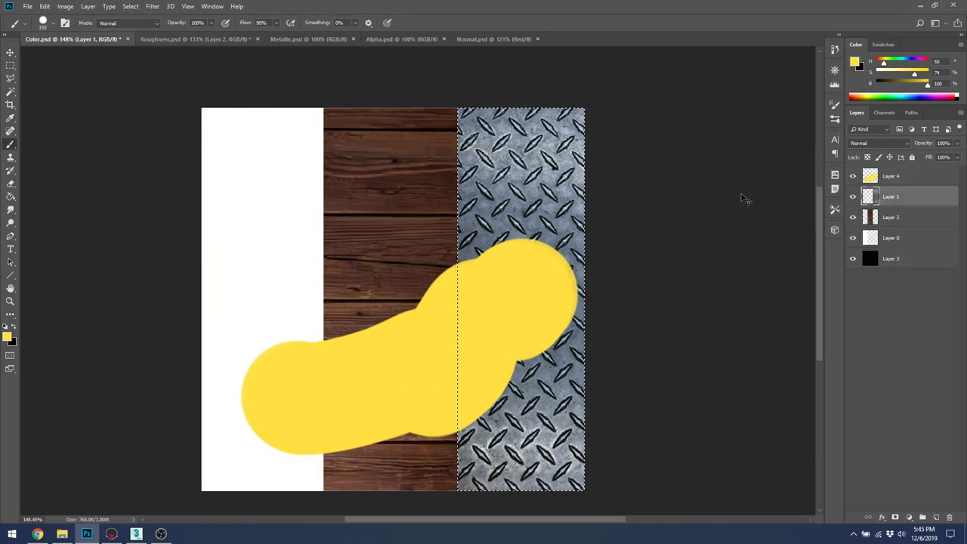
{"action": "left_click", "coordinate": [240, 40]}
{"action": "key", "text": "ctrl+z"}
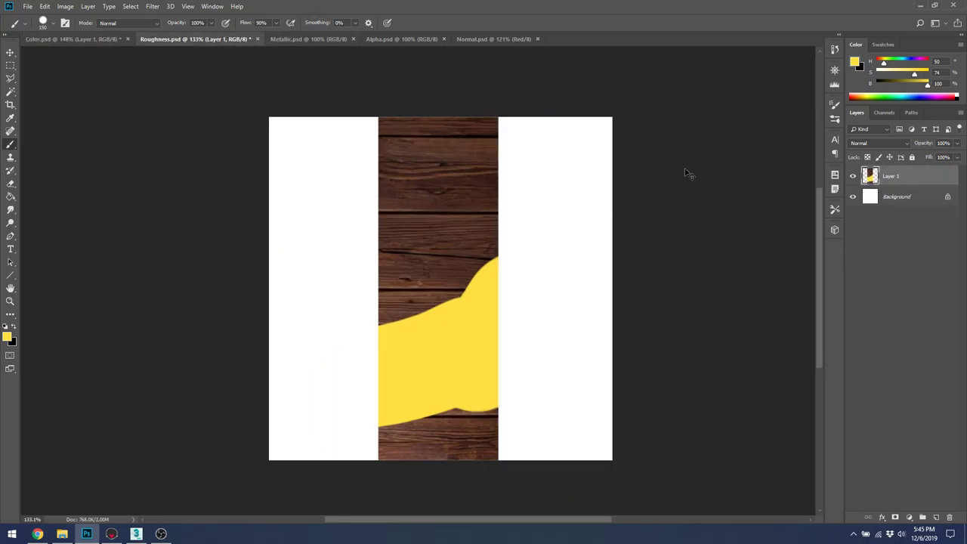
{"action": "key", "text": "ctrl+shift+z"}
Replace the painted wood layer in Roughness.psd with a copy of only the wood layer from Color.psd, selected from its outline
{"action": "left_click", "coordinate": [68, 38]}
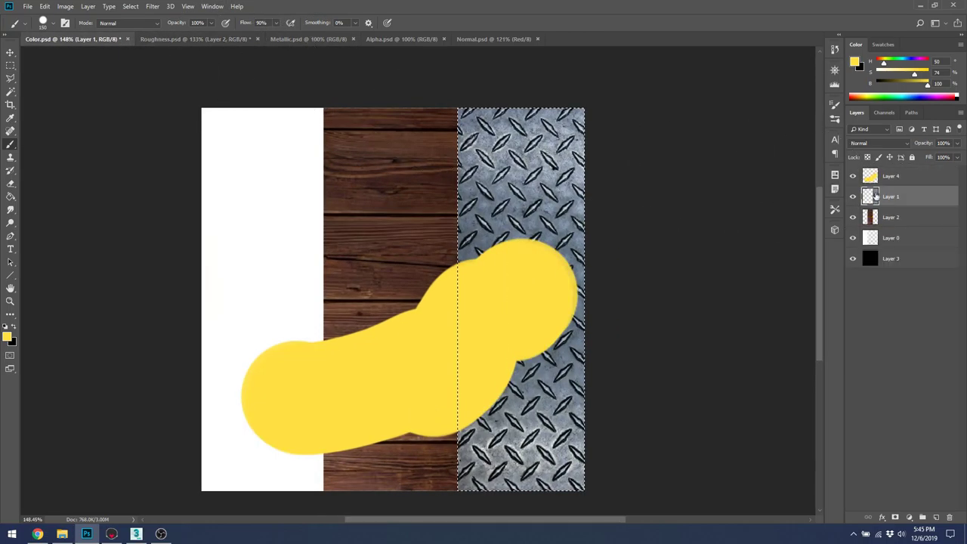
{"action": "left_click", "coordinate": [875, 220]}
{"action": "left_click", "coordinate": [874, 220], "text": "ctrl"}
{"action": "left_click", "coordinate": [195, 38]}
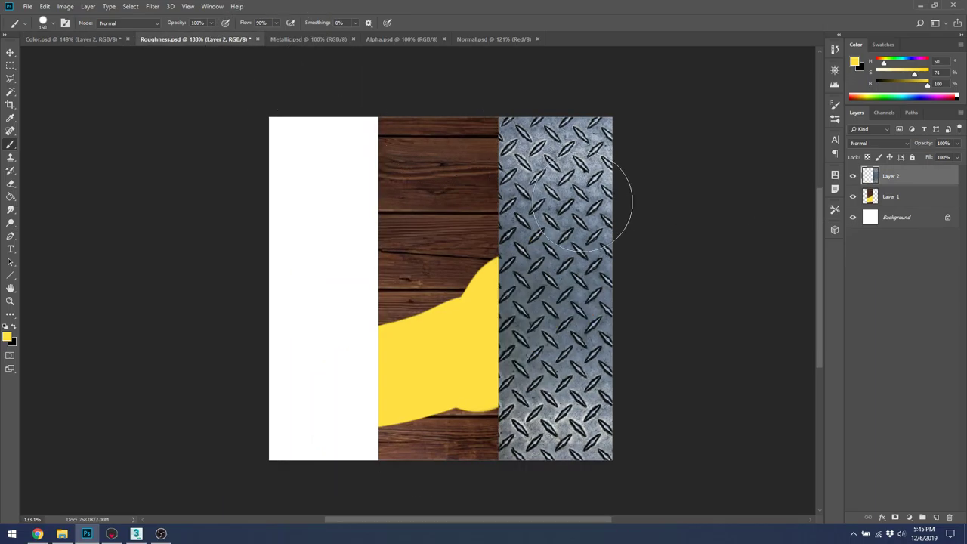
{"action": "key", "text": "alt+bracketleft"}
{"action": "key", "text": "Delete"}
{"action": "key", "text": "ctrl+z"}
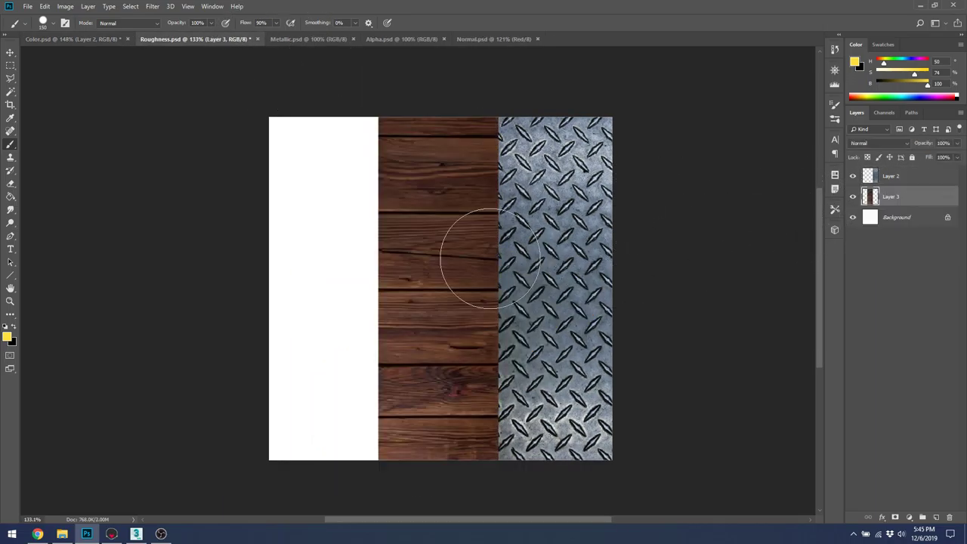
{"action": "left_click", "coordinate": [85, 39]}
{"action": "left_click", "coordinate": [870, 176], "text": "ctrl"}
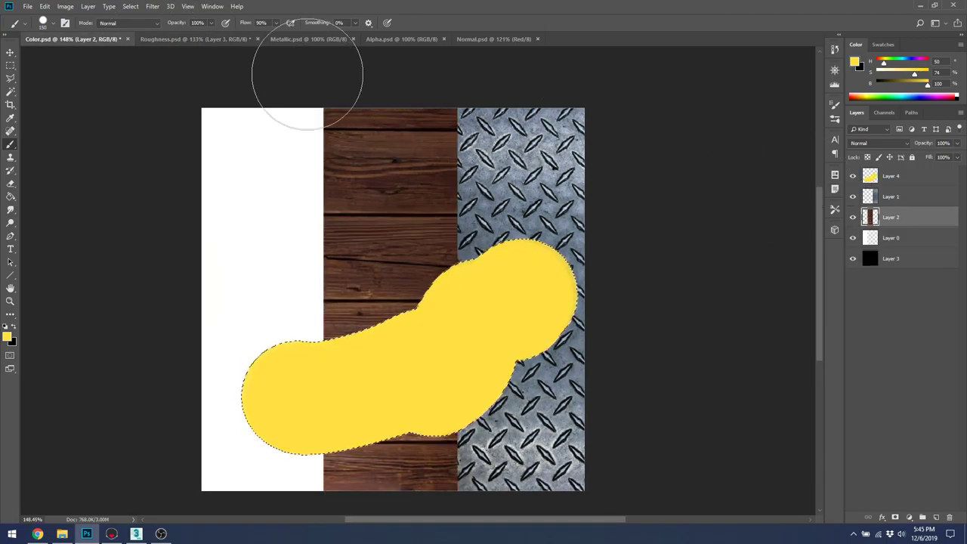
{"action": "left_click", "coordinate": [200, 39]}
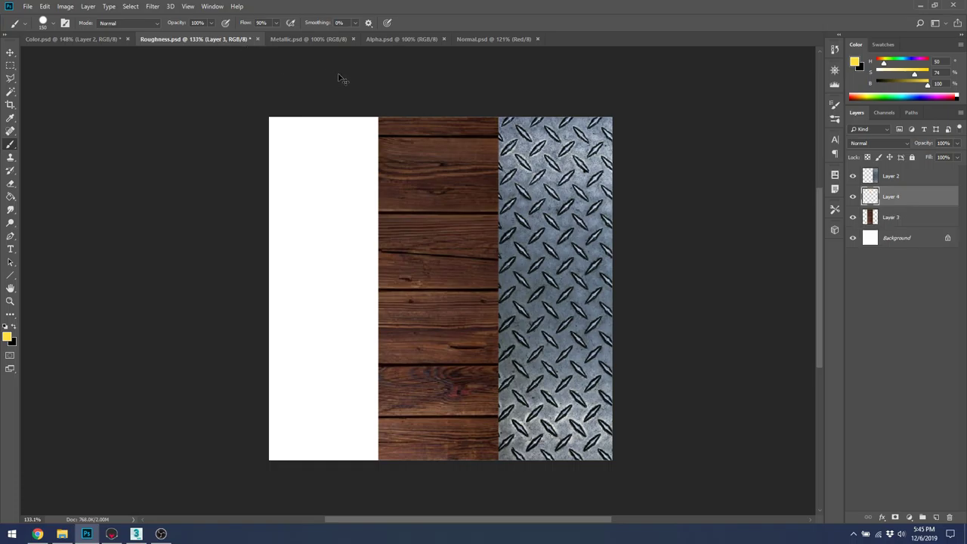
Copy the yellow paint layer from Color.psd over the full canvas, paste it into Roughness.psd and place it above the metal layer
{"action": "left_click", "coordinate": [74, 39]}
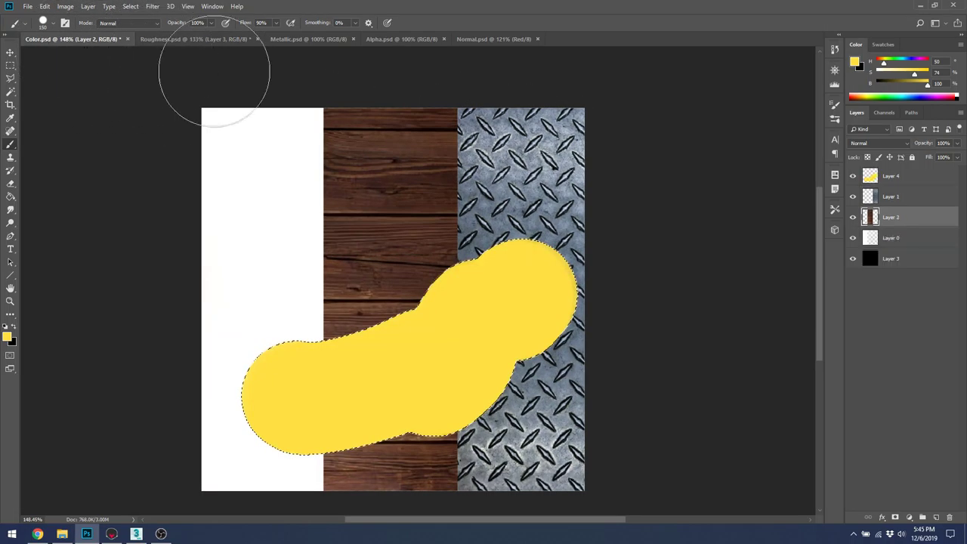
{"action": "left_click", "coordinate": [878, 178]}
{"action": "key", "text": "ctrl+a"}
{"action": "key", "text": "ctrl+c"}
{"action": "left_click", "coordinate": [221, 38]}
{"action": "key", "text": "ctrl+v"}
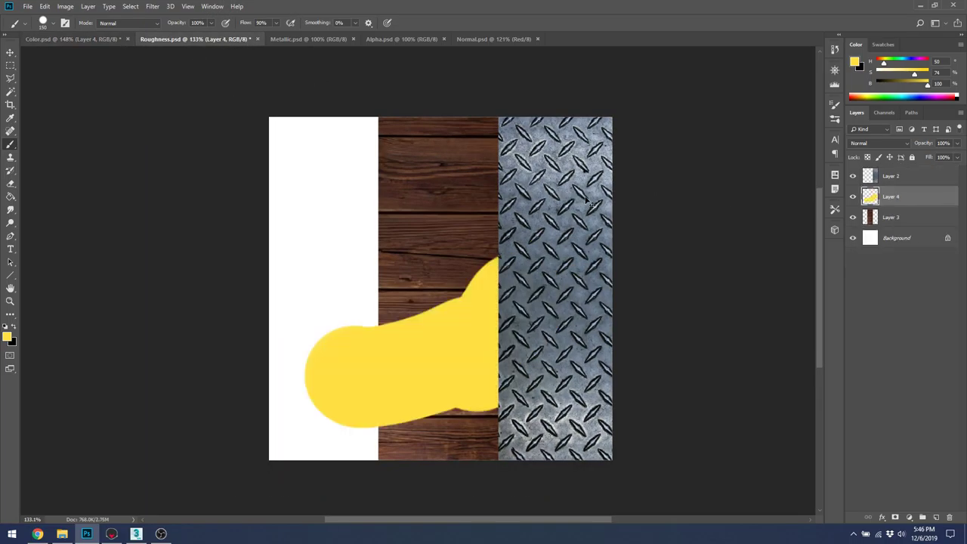
{"action": "left_click_drag", "start_coordinate": [892, 197], "coordinate": [891, 173]}
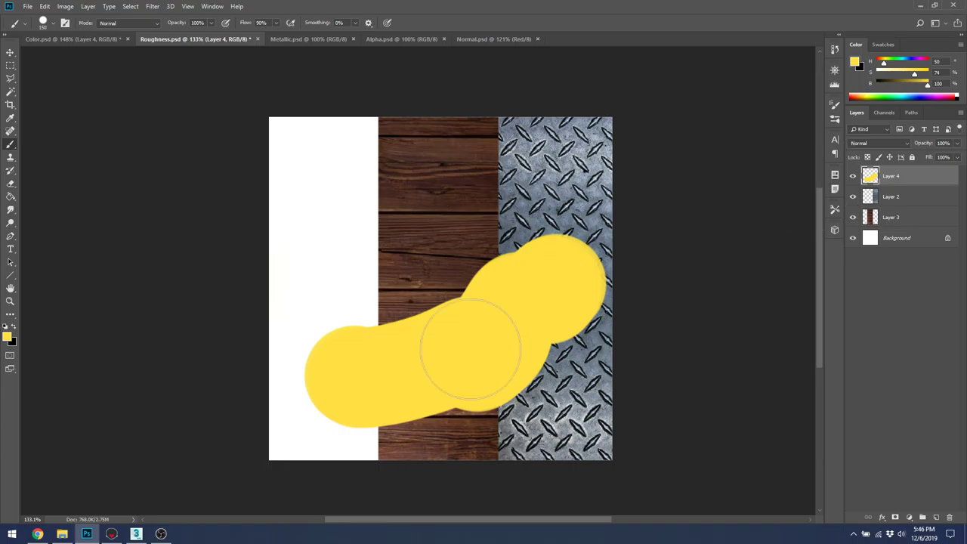
Convert the locked Background of Roughness.psd into a regular layer with the default settings
{"action": "double_click", "coordinate": [919, 239]}
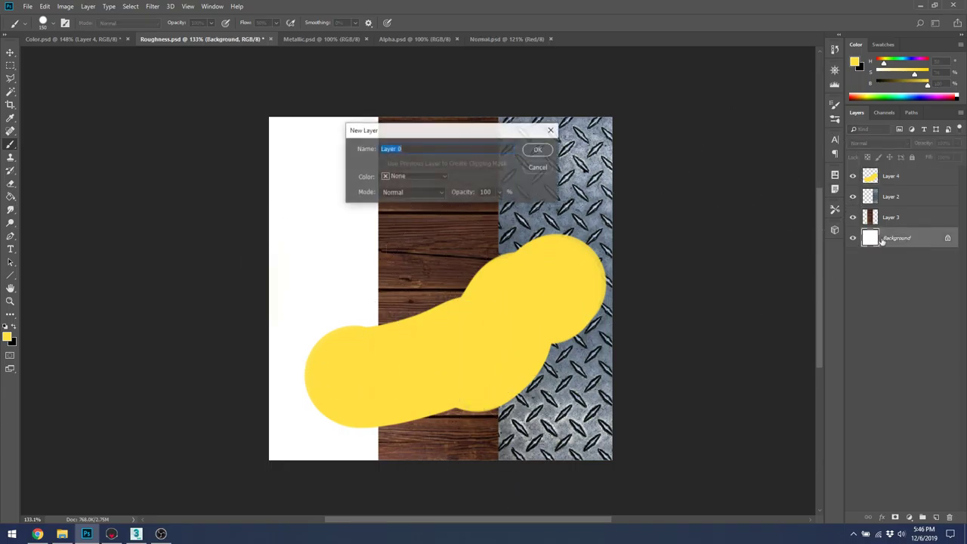
{"action": "left_click", "coordinate": [538, 151]}
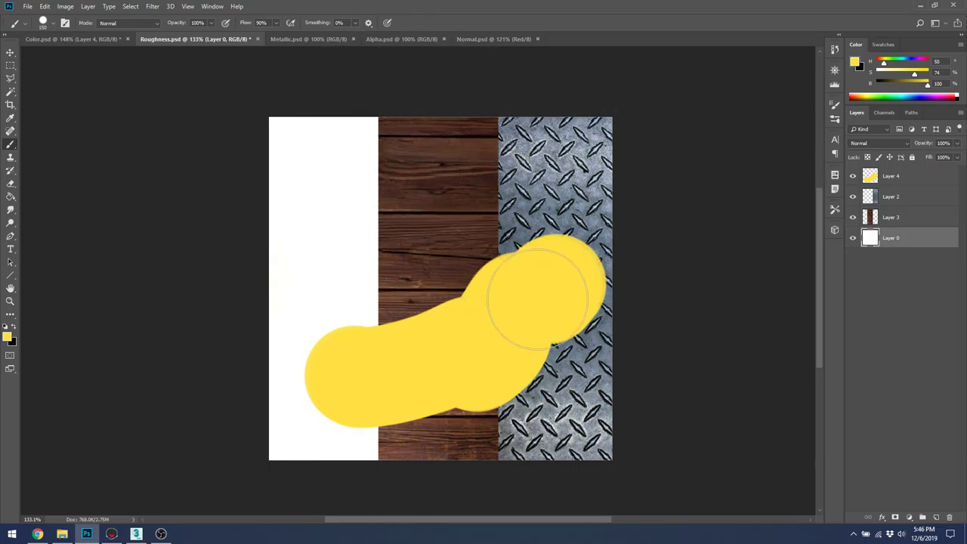
{"action": "right_click", "coordinate": [539, 115]}
{"action": "left_click", "coordinate": [734, 278]}
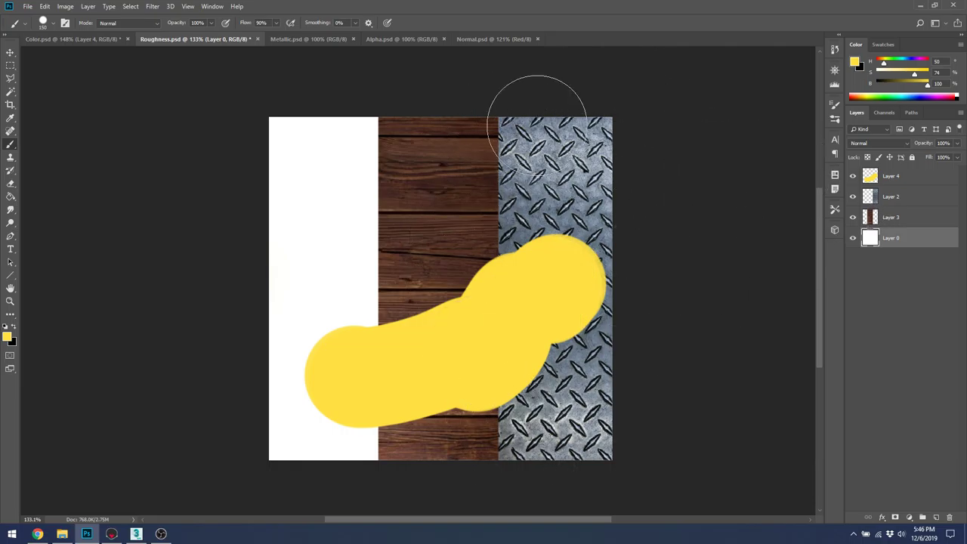
{"action": "left_click", "coordinate": [30, 38]}
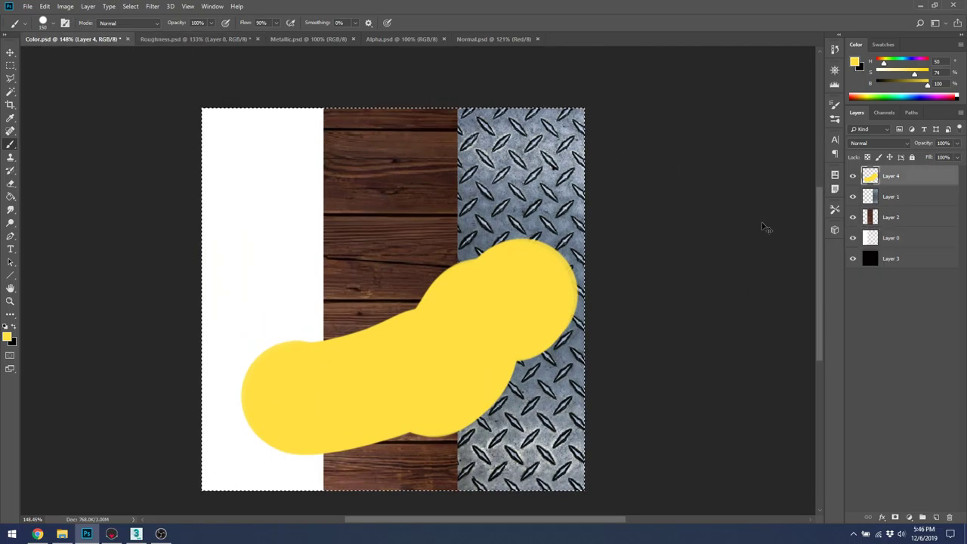
{"action": "left_click", "coordinate": [218, 39]}
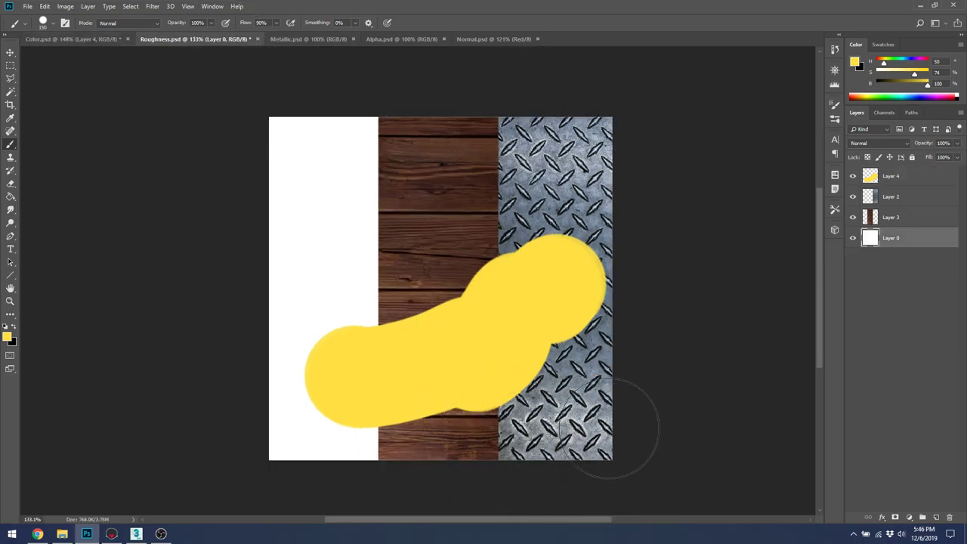
Add a new layer above the metal strip's layer in Roughness.psd and clip it to that layer
{"action": "left_click", "coordinate": [877, 201]}
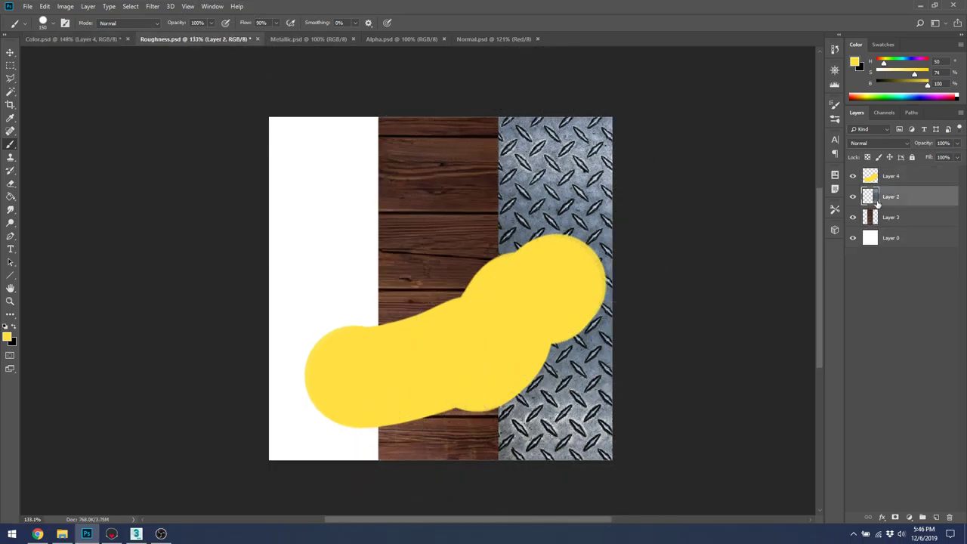
{"action": "left_click", "coordinate": [871, 197], "text": "ctrl"}
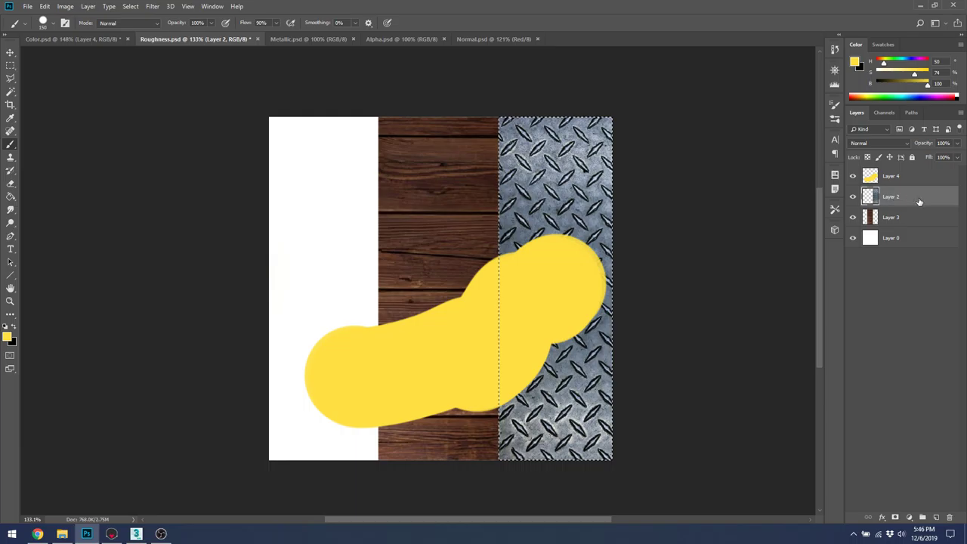
{"action": "right_click", "coordinate": [899, 236]}
{"action": "key", "text": "Escape"}
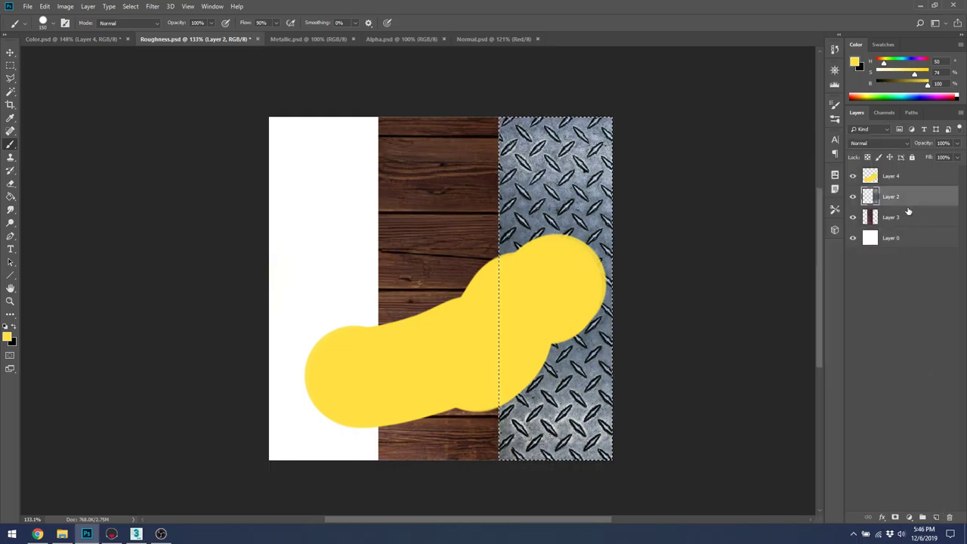
{"action": "left_click", "coordinate": [937, 516]}
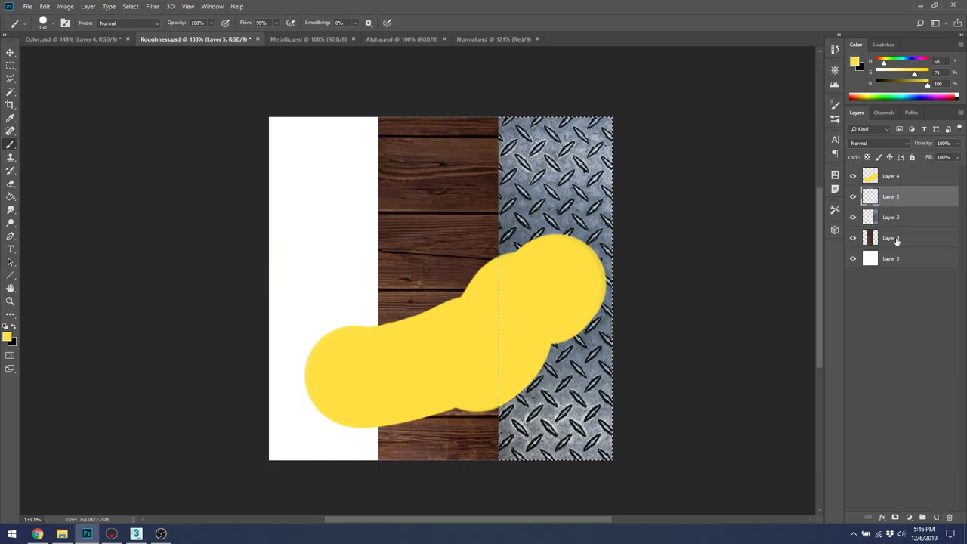
{"action": "key", "text": "ctrl+d"}
{"action": "left_click", "coordinate": [899, 202], "text": "alt"}
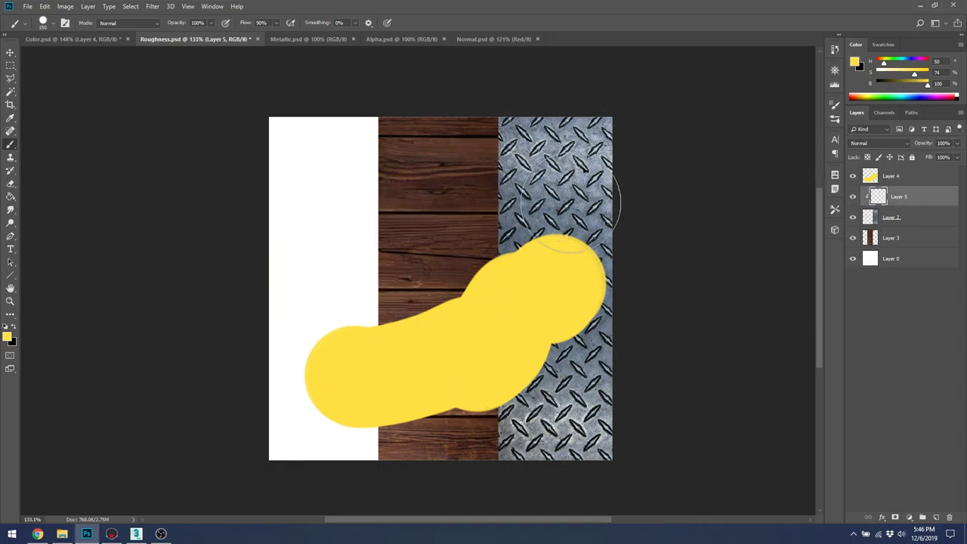
Test the clipping mask by painting yellow over the whole metal strip and toggling the metal layer's visibility
{"action": "mouse_move", "coordinate": [532, 249]}
{"action": "left_mouse_down"}
{"action": "mouse_move", "coordinate": [670, 189]}
{"action": "mouse_move", "coordinate": [665, 104]}
{"action": "mouse_move", "coordinate": [574, 423]}
{"action": "mouse_move", "coordinate": [665, 438]}
{"action": "mouse_move", "coordinate": [529, 393]}
{"action": "left_mouse_up"}
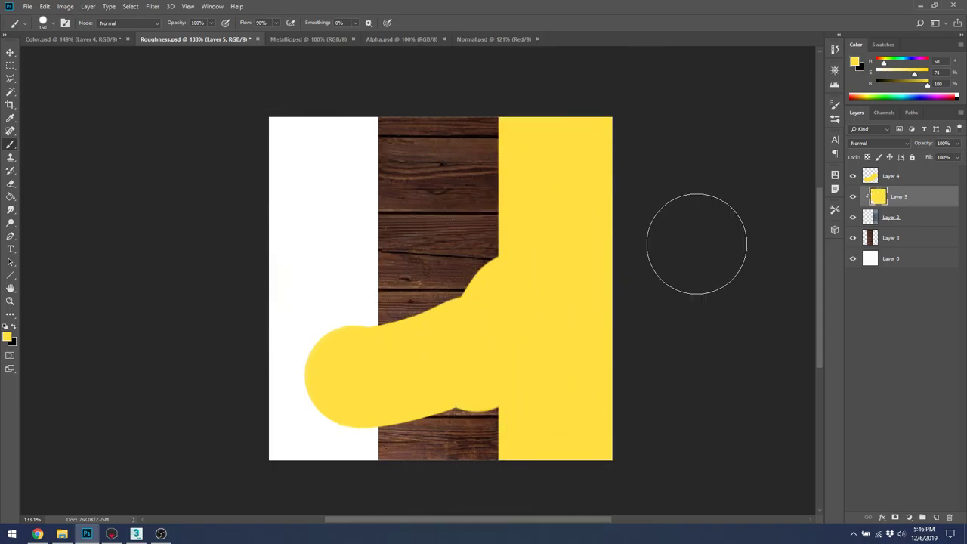
{"action": "left_click", "coordinate": [874, 218]}
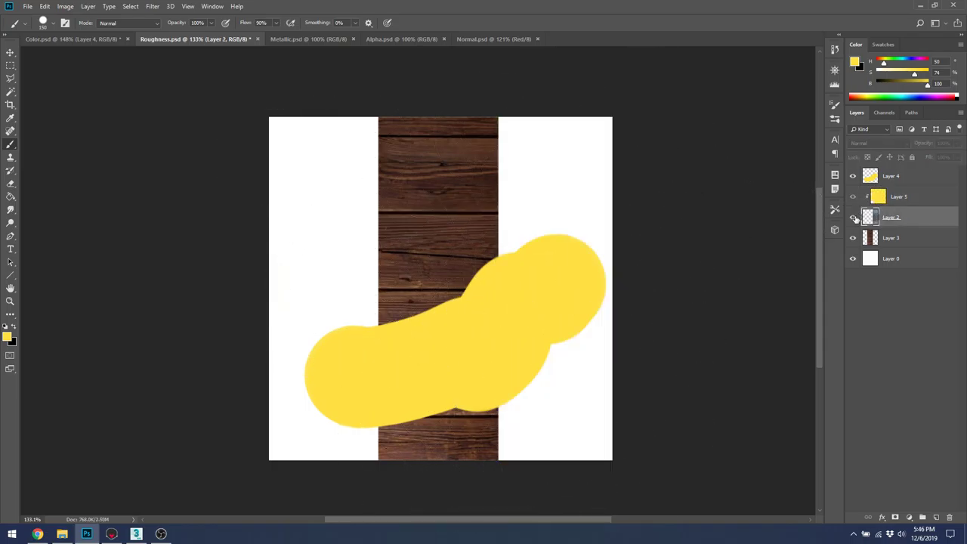
{"action": "left_click", "coordinate": [889, 196]}
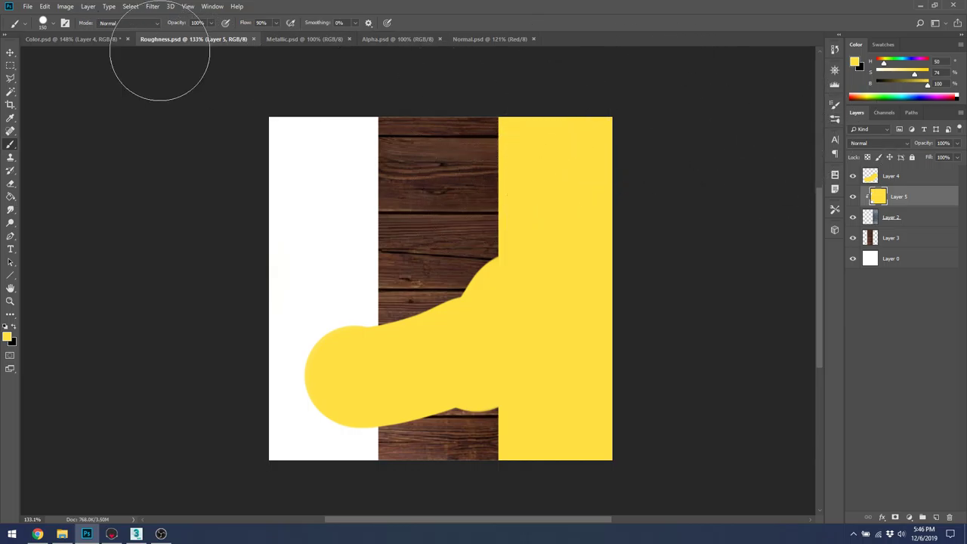
Convert Roughness.psd to Grayscale mode without merging its layers
{"action": "left_click", "coordinate": [130, 6]}
{"action": "mouse_move", "coordinate": [88, 6]}
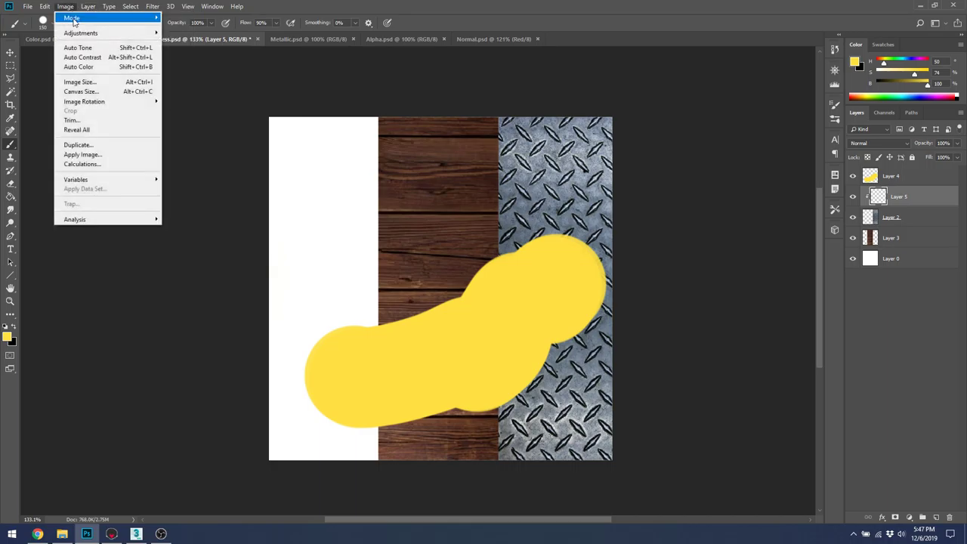
{"action": "mouse_move", "coordinate": [143, 18]}
{"action": "left_click", "coordinate": [186, 27]}
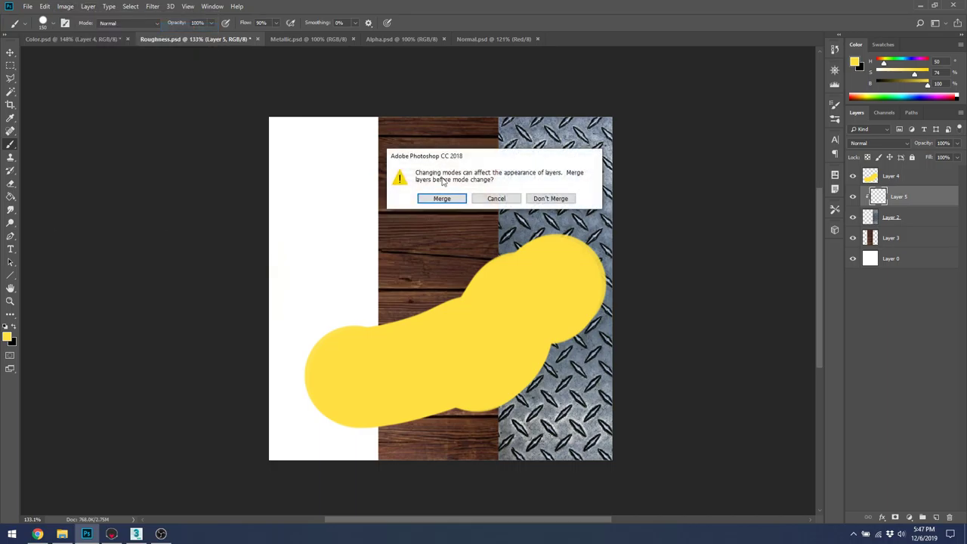
{"action": "left_click", "coordinate": [550, 199]}
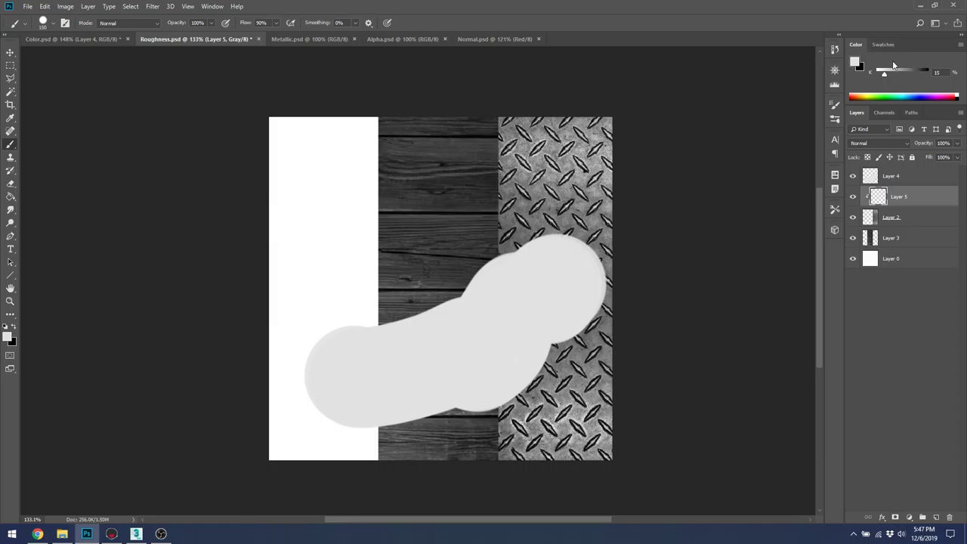
Darken the foreground gray to its maximum and swap foreground and background colors several times to compare them
{"action": "left_click_drag", "start_coordinate": [887, 77], "coordinate": [964, 75]}
{"action": "key", "text": "x"}
{"action": "key", "text": "x"}
{"action": "key", "text": "x"}
{"action": "key", "text": "x"}
Set the foreground gray to 50% K and fill the layer clipped to the metal strip with the Paint Bucket
{"action": "left_click_drag", "start_coordinate": [929, 73], "coordinate": [909, 74]}
{"action": "mouse_move", "coordinate": [910, 74]}
{"action": "left_mouse_down"}
{"action": "mouse_move", "coordinate": [895, 74]}
{"action": "mouse_move", "coordinate": [917, 76]}
{"action": "left_mouse_up"}
{"action": "left_click_drag", "start_coordinate": [904, 77], "coordinate": [904, 76]}
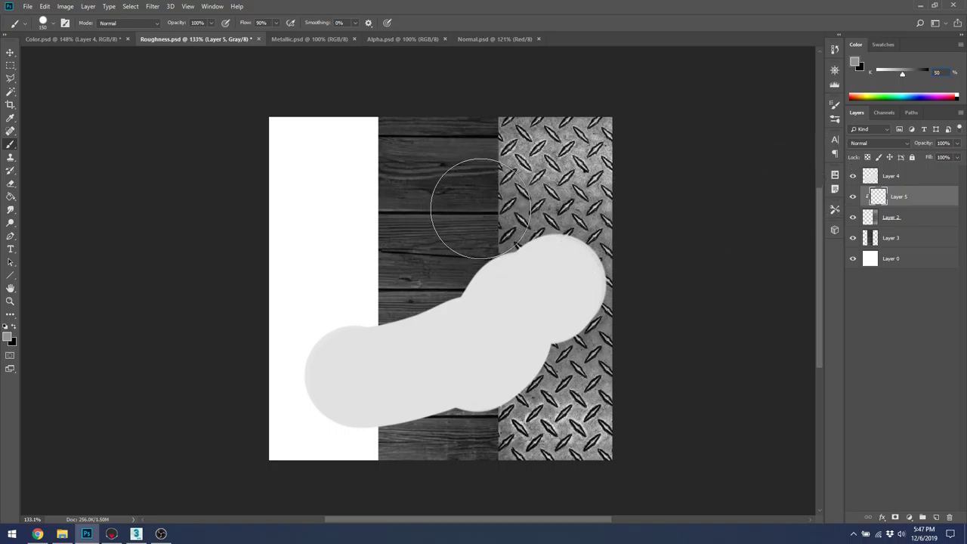
{"action": "right_click", "coordinate": [182, 172]}
{"action": "key", "text": "Escape"}
{"action": "left_click", "coordinate": [11, 196]}
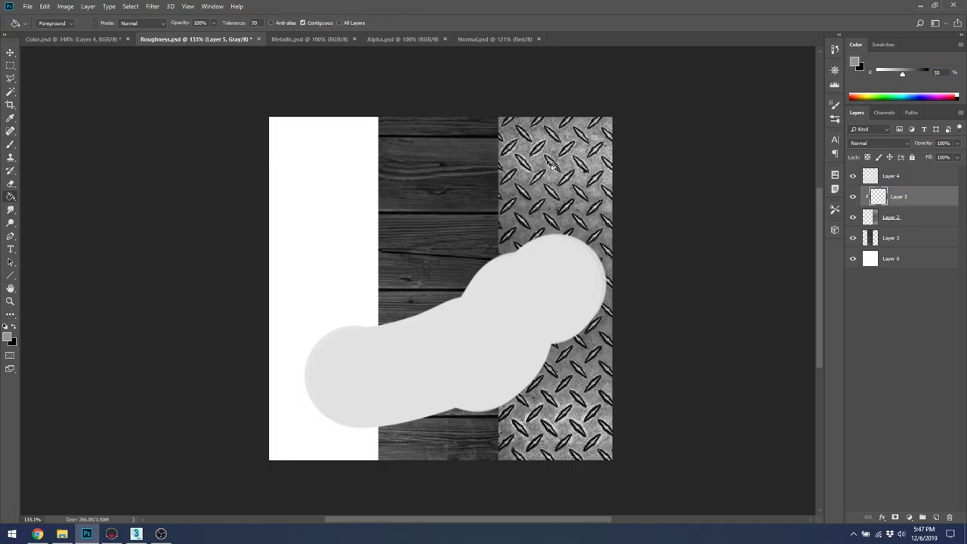
{"action": "left_click", "coordinate": [578, 179]}
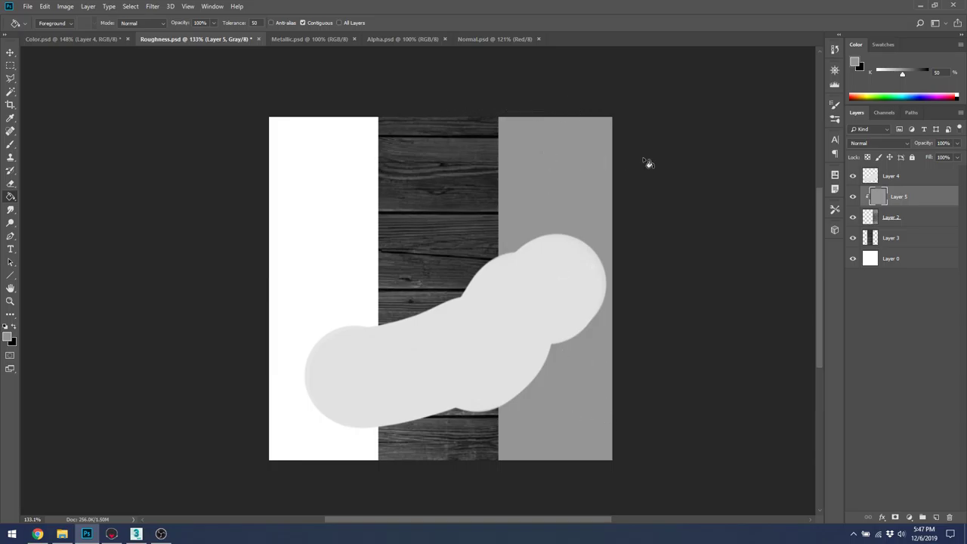
Add a new layer clipped to the paint stroke's layer and fill it with 75% K gray
{"action": "left_click", "coordinate": [887, 178]}
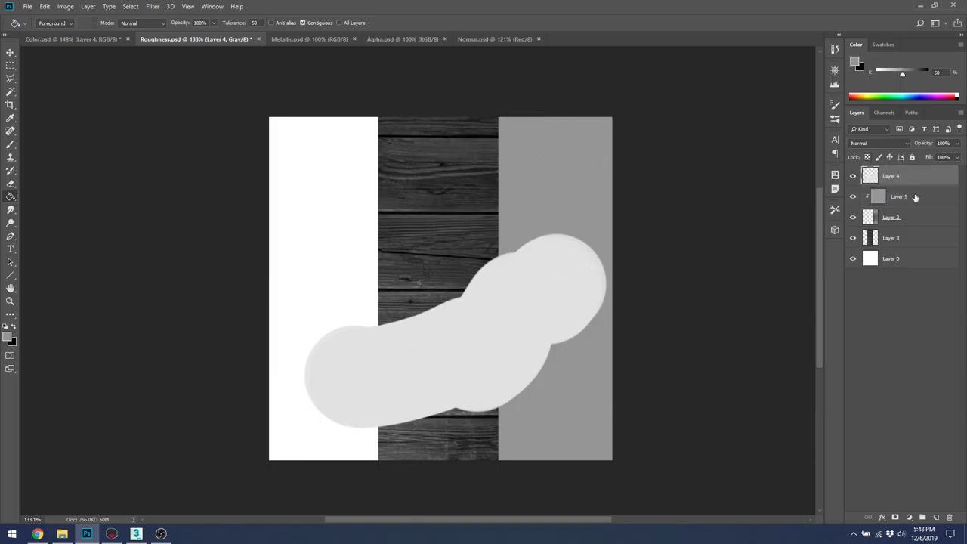
{"action": "left_click", "coordinate": [935, 517]}
{"action": "left_click", "coordinate": [913, 183], "text": "alt"}
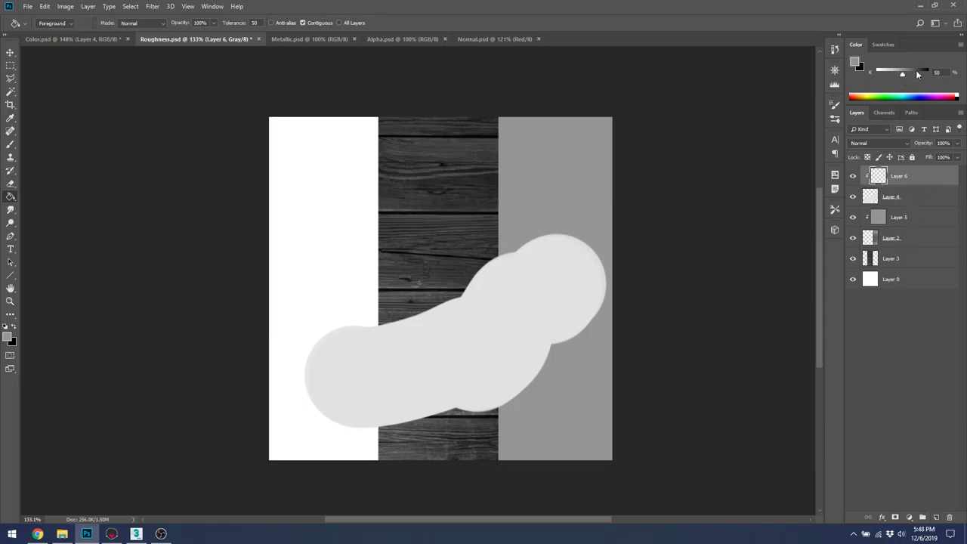
{"action": "type", "text": "75"}
{"action": "left_click", "coordinate": [529, 290]}
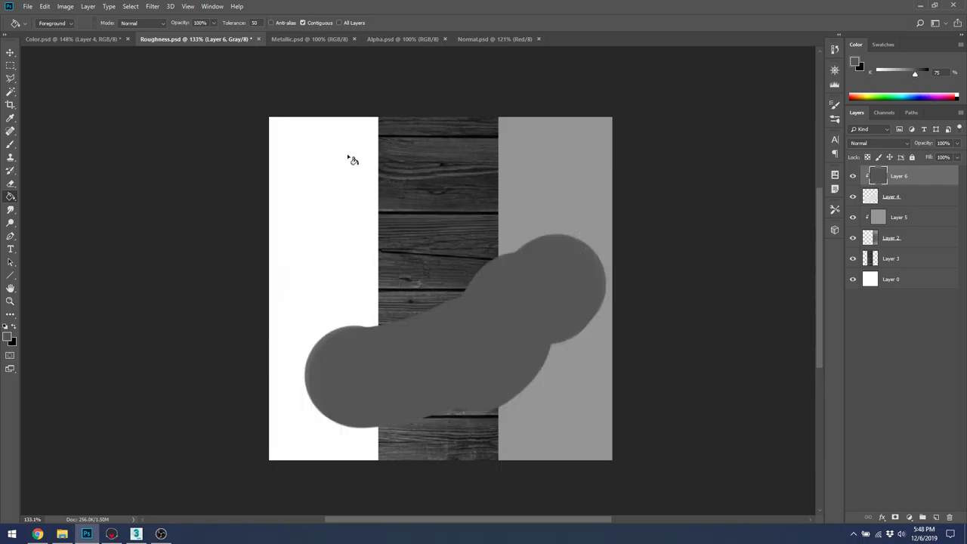
Add a new layer clipped to the wood strip's layer and fill it with 25% K gray
{"action": "left_click", "coordinate": [921, 262]}
{"action": "left_click", "coordinate": [937, 517]}
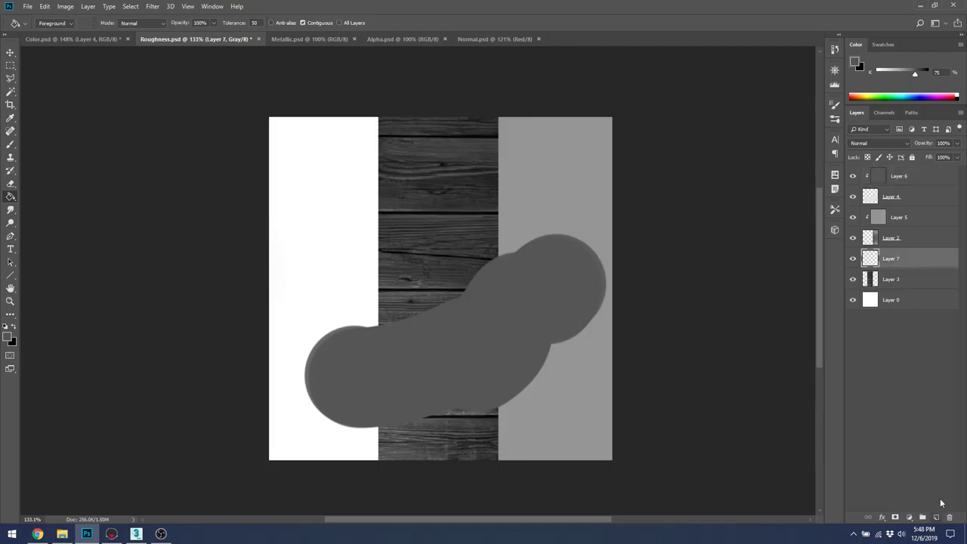
{"action": "left_click", "coordinate": [927, 263], "text": "alt"}
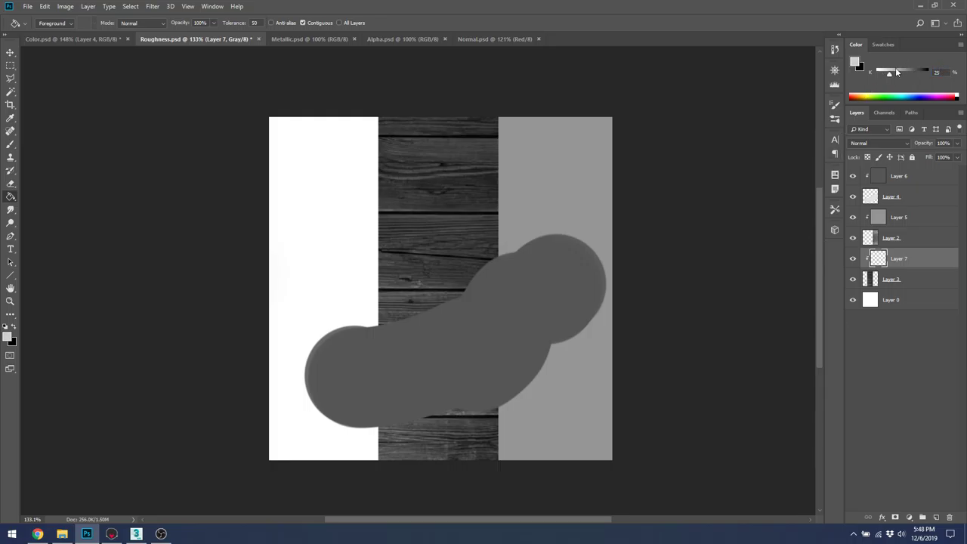
{"action": "left_click", "coordinate": [458, 178]}
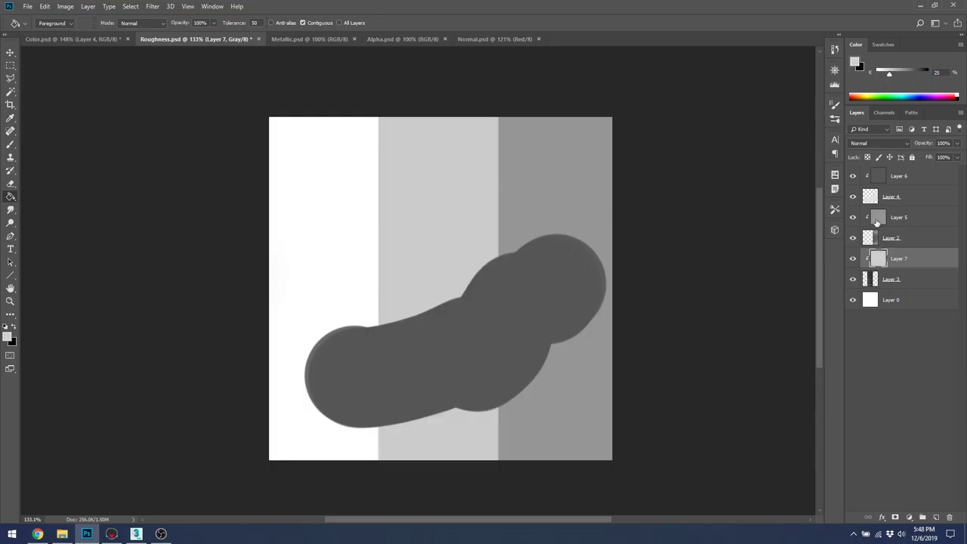
Add a layer clipped to the white base layer, fill it with 85% K gray, and save Roughness.psd
{"action": "left_click", "coordinate": [884, 299]}
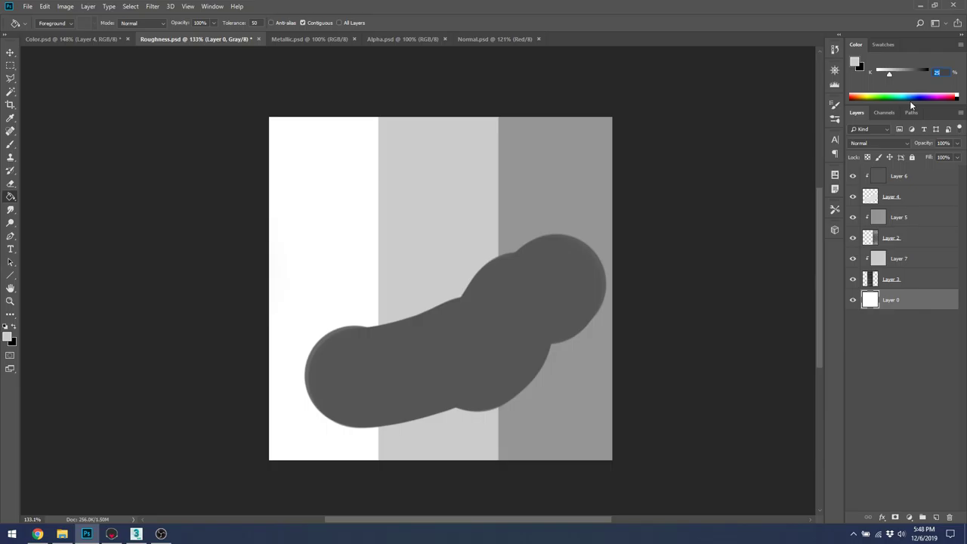
{"action": "type", "text": "8"}
{"action": "key", "text": "Return"}
{"action": "type", "text": "85"}
{"action": "key", "text": "Return"}
{"action": "right_click", "coordinate": [282, 355]}
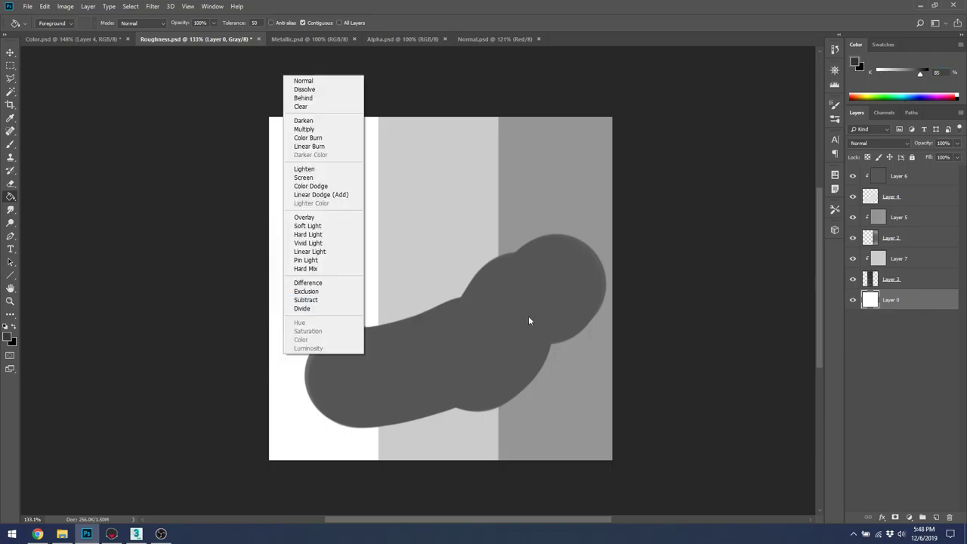
{"action": "left_click", "coordinate": [750, 333]}
{"action": "left_click", "coordinate": [938, 518]}
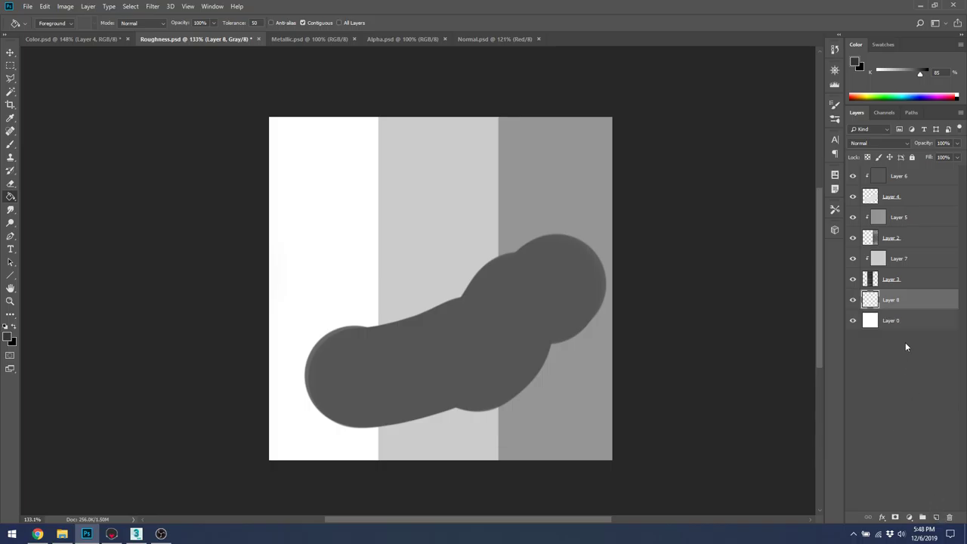
{"action": "left_click", "coordinate": [909, 307], "text": "alt"}
{"action": "scroll", "coordinate": [313, 296], "scroll_direction": "up", "scroll_amount": 2}
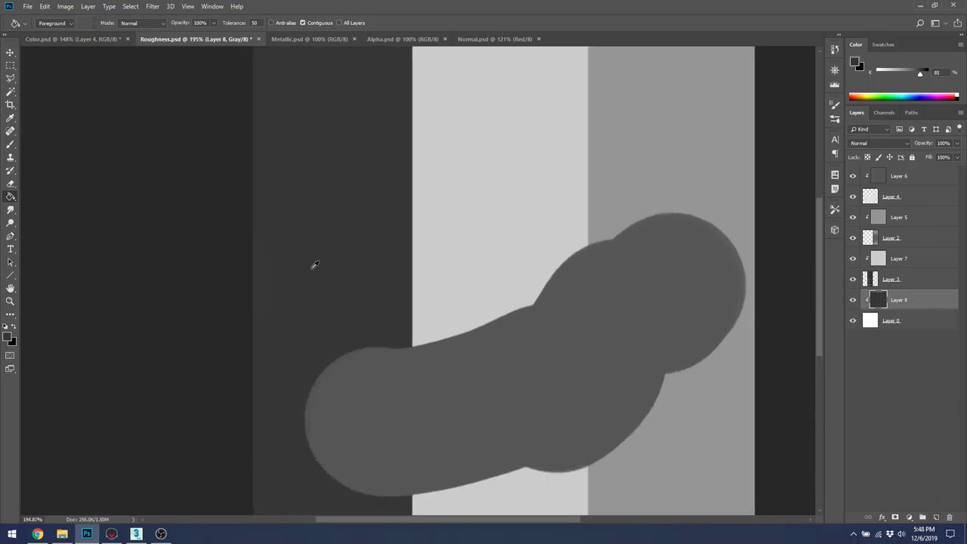
{"action": "scroll", "coordinate": [306, 272], "scroll_direction": "down", "scroll_amount": 1}
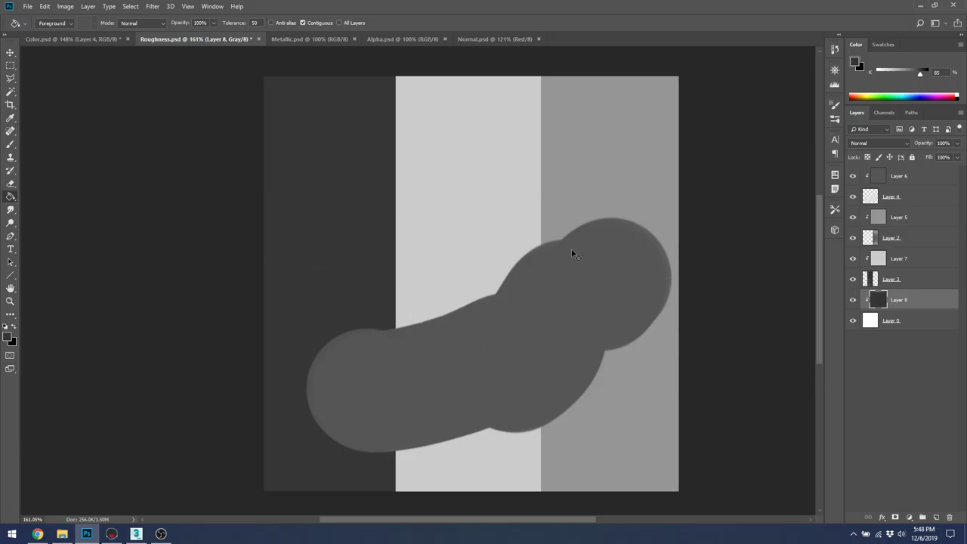
{"action": "key", "text": "ctrl+s"}
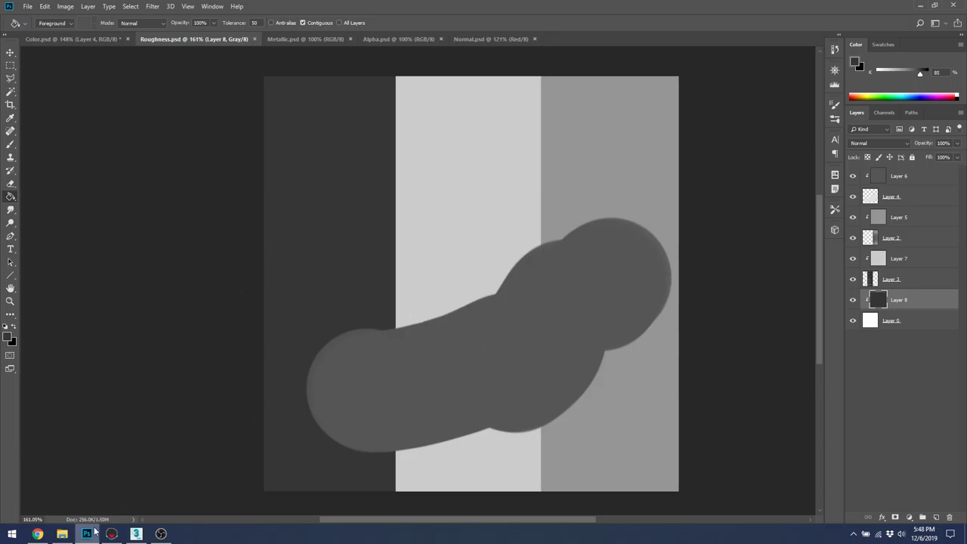
Switch to Marmoset Toolbag and load Roughness.psd as the Default material's roughness map
{"action": "left_click", "coordinate": [112, 533]}
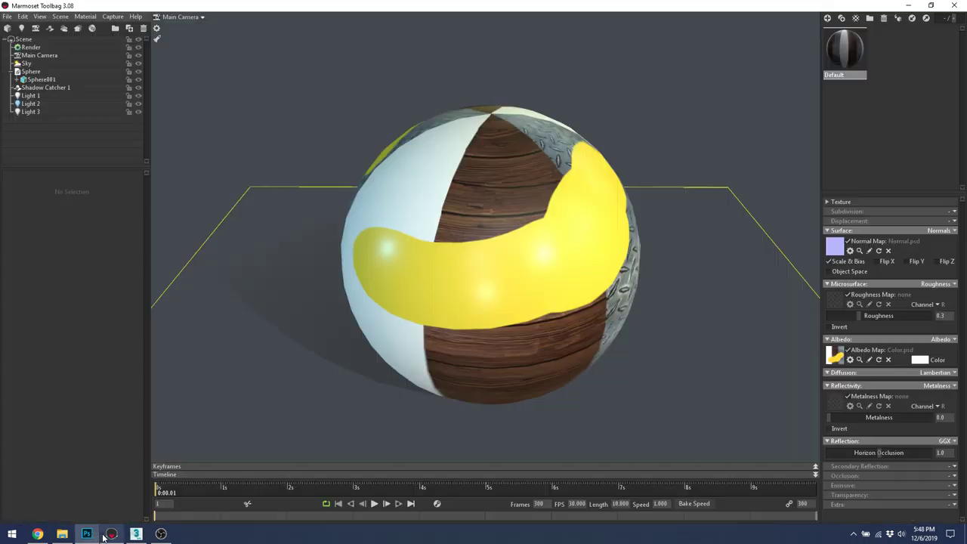
{"action": "left_click", "coordinate": [840, 305]}
{"action": "double_click", "coordinate": [280, 230]}
{"action": "left_click_drag", "start_coordinate": [566, 219], "coordinate": [567, 246]}
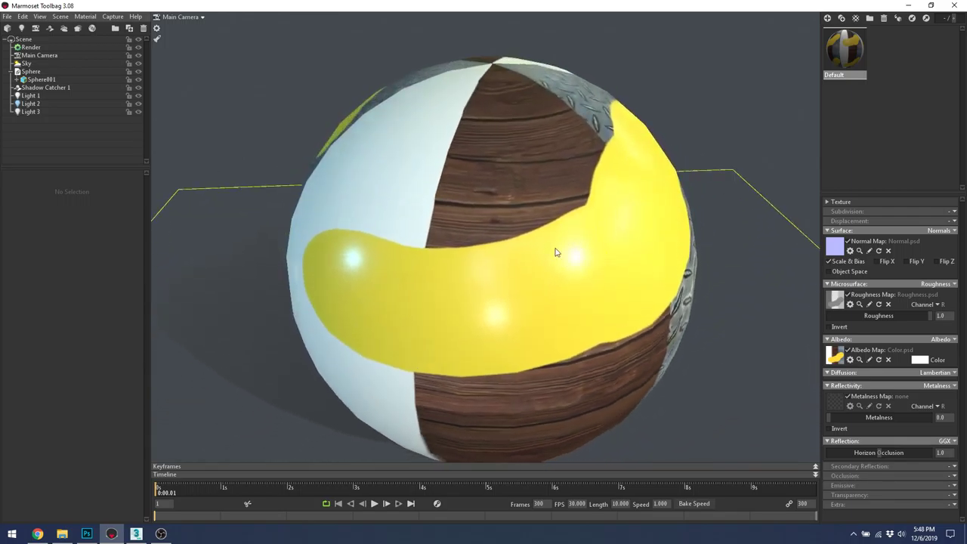
{"action": "left_click_drag", "start_coordinate": [585, 262], "coordinate": [554, 166]}
{"action": "left_click", "coordinate": [536, 158]}
{"action": "left_click_drag", "start_coordinate": [548, 200], "coordinate": [410, 222]}
{"action": "left_click_drag", "start_coordinate": [643, 175], "coordinate": [556, 201]}
Switch to Photoshop, refill the layer clipped to the metal strip with 65% K gray, and save Roughness.psd
{"action": "key", "text": "alt+Tab"}
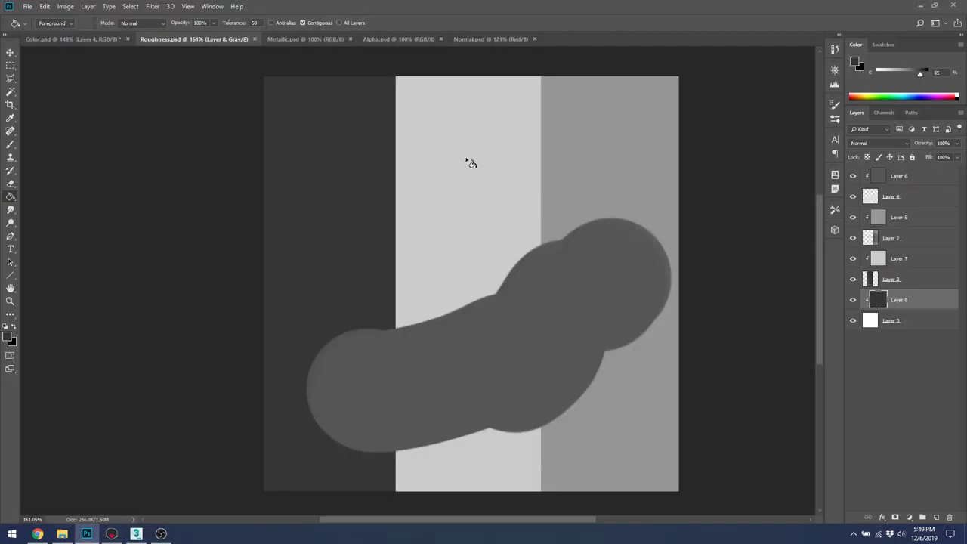
{"action": "left_click", "coordinate": [896, 217]}
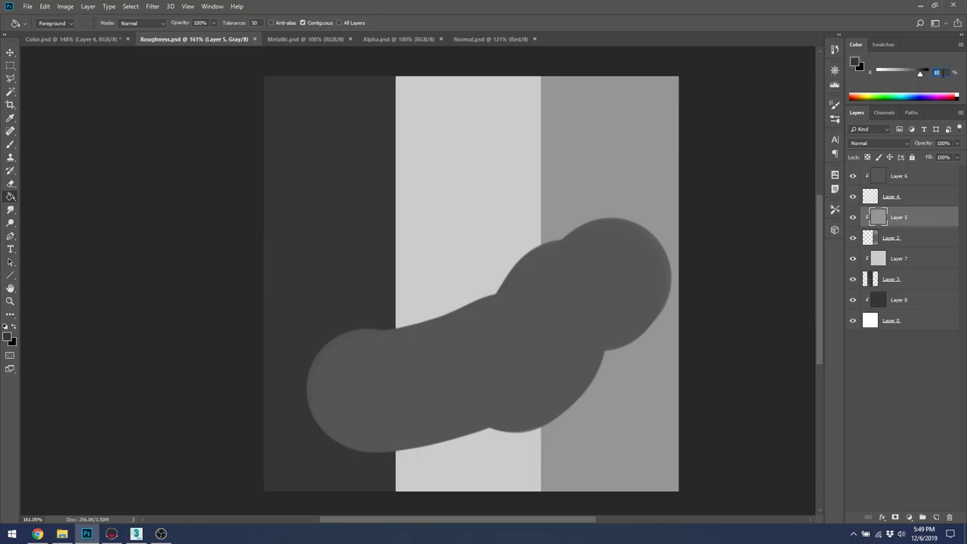
{"action": "left_click", "coordinate": [640, 153]}
{"action": "key", "text": "ctrl+s"}
Switch to Marmoset Toolbag and examine the light reflections on the sphere's metal, white, wood and yellow areas, comparing them with the roughness map
{"action": "key", "text": "alt+Tab"}
{"action": "left_click_drag", "start_coordinate": [570, 222], "coordinate": [388, 186]}
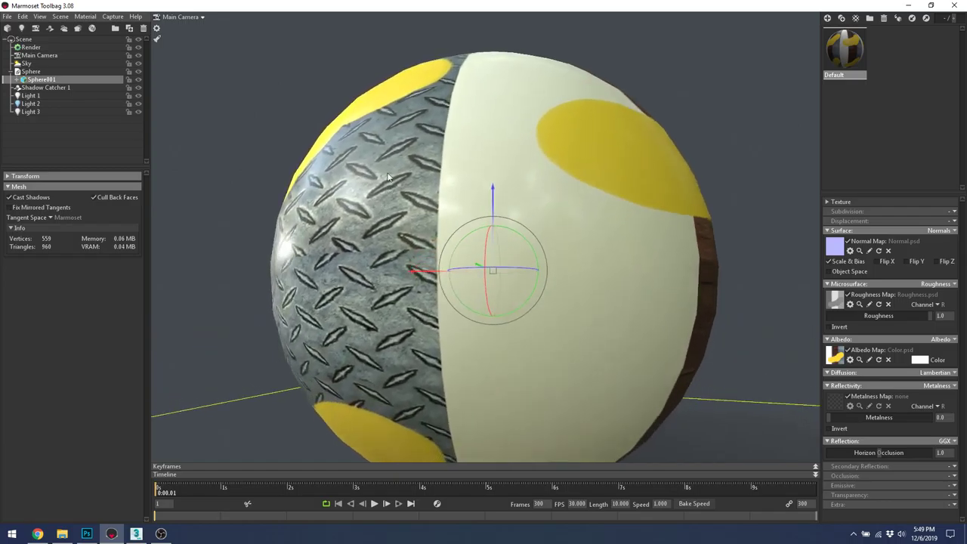
{"action": "left_click_drag", "start_coordinate": [452, 145], "coordinate": [513, 243]}
{"action": "left_click_drag", "start_coordinate": [636, 179], "coordinate": [694, 66]}
{"action": "left_click", "coordinate": [580, 115]}
{"action": "left_click_drag", "start_coordinate": [743, 266], "coordinate": [604, 211]}
{"action": "left_click", "coordinate": [675, 225]}
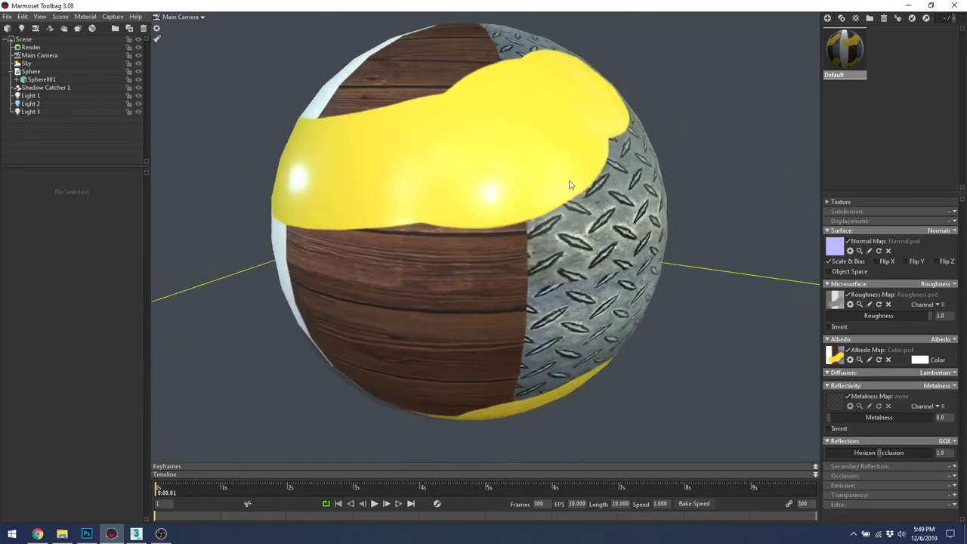
{"action": "left_click_drag", "start_coordinate": [617, 263], "coordinate": [660, 243]}
{"action": "mouse_move", "coordinate": [551, 231]}
{"action": "left_mouse_down"}
{"action": "mouse_move", "coordinate": [557, 216]}
{"action": "mouse_move", "coordinate": [620, 217]}
{"action": "mouse_move", "coordinate": [572, 259]}
{"action": "mouse_move", "coordinate": [539, 229]}
{"action": "left_mouse_up"}
{"action": "scroll", "coordinate": [540, 229], "scroll_direction": "up", "scroll_amount": 3}
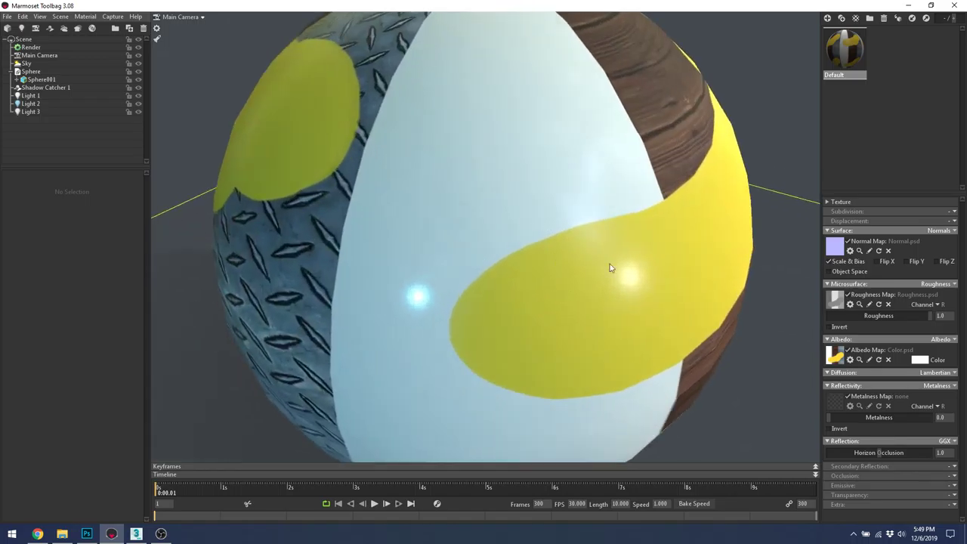
{"action": "key", "text": "alt+Tab"}
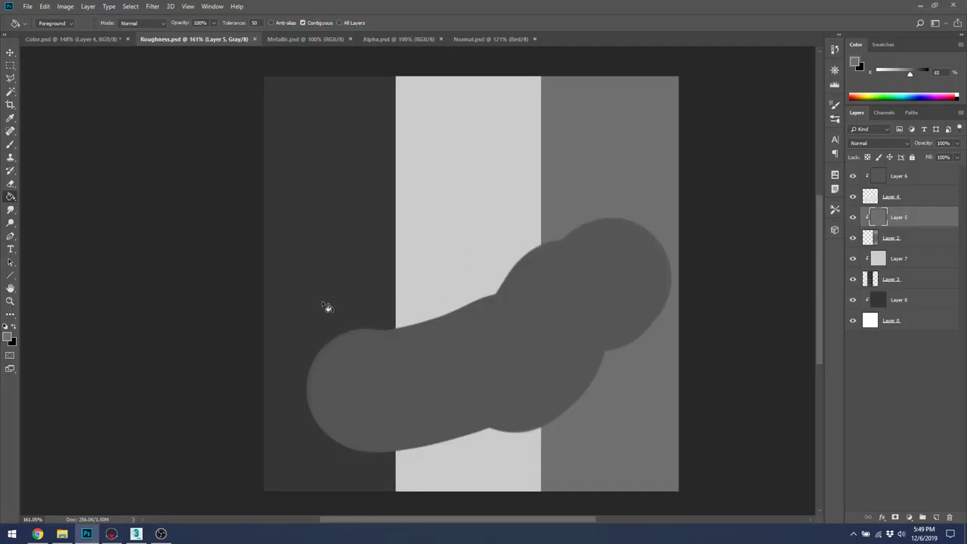
{"action": "key", "text": "alt+Tab"}
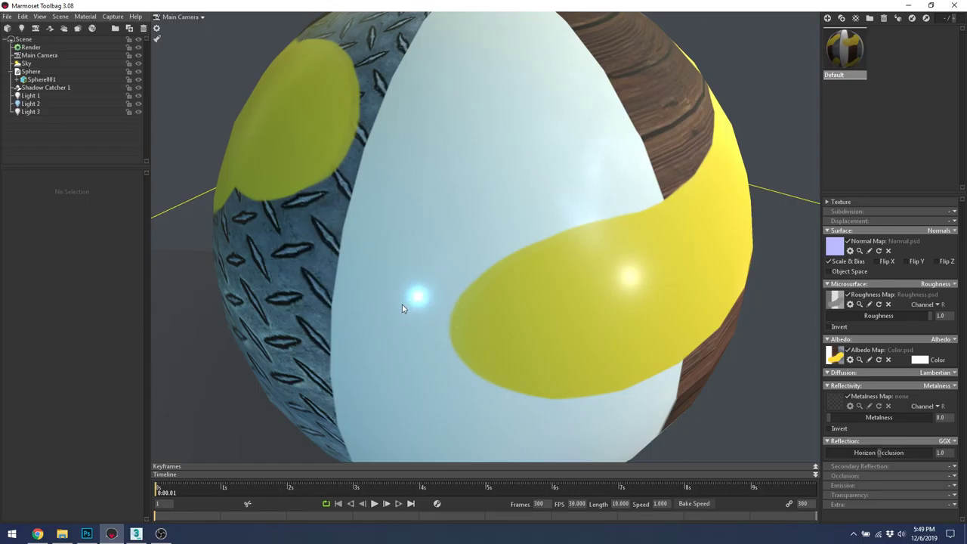
{"action": "scroll", "coordinate": [650, 282], "scroll_direction": "down", "scroll_amount": 5}
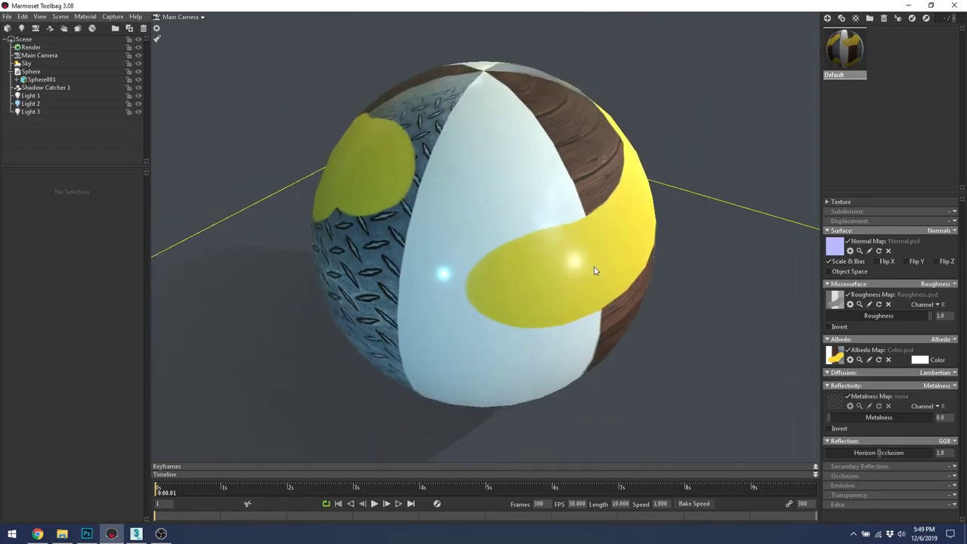
{"action": "left_click_drag", "start_coordinate": [631, 276], "coordinate": [544, 287]}
{"action": "scroll", "coordinate": [599, 257], "scroll_direction": "up", "scroll_amount": 3}
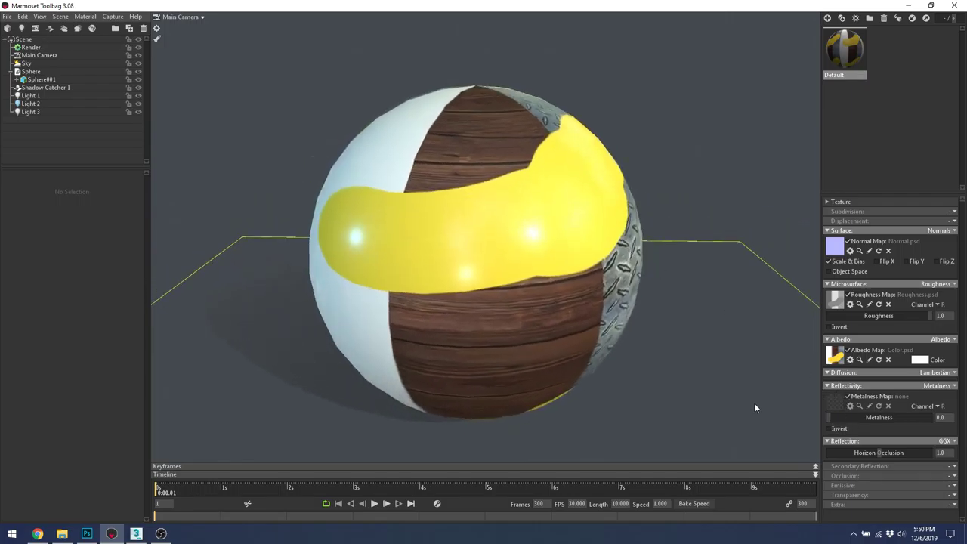
Switch to Photoshop and copy the yellow paint stroke layer from Color.psd into Metallic.psd
{"action": "key", "text": "alt+Tab"}
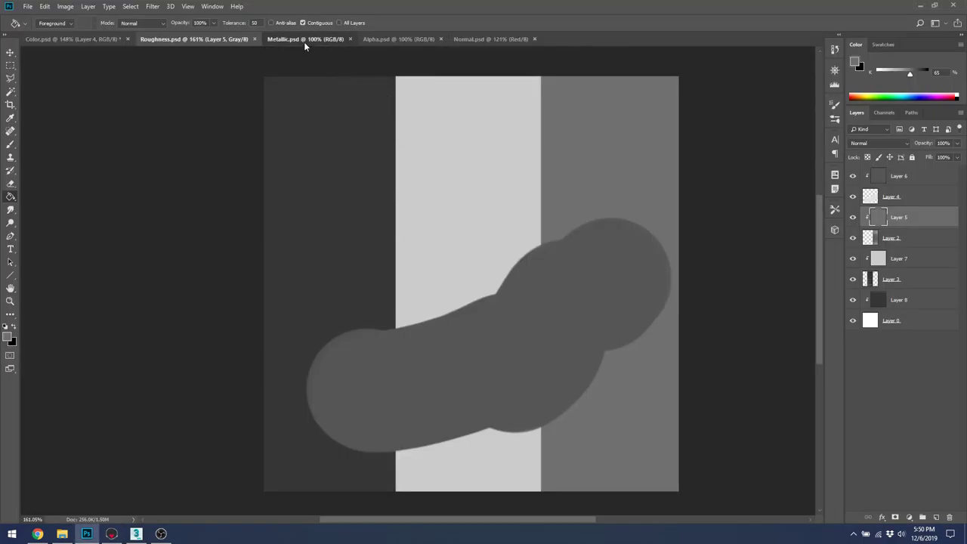
{"action": "left_click", "coordinate": [306, 39]}
{"action": "left_click", "coordinate": [219, 40]}
{"action": "left_click", "coordinate": [97, 42]}
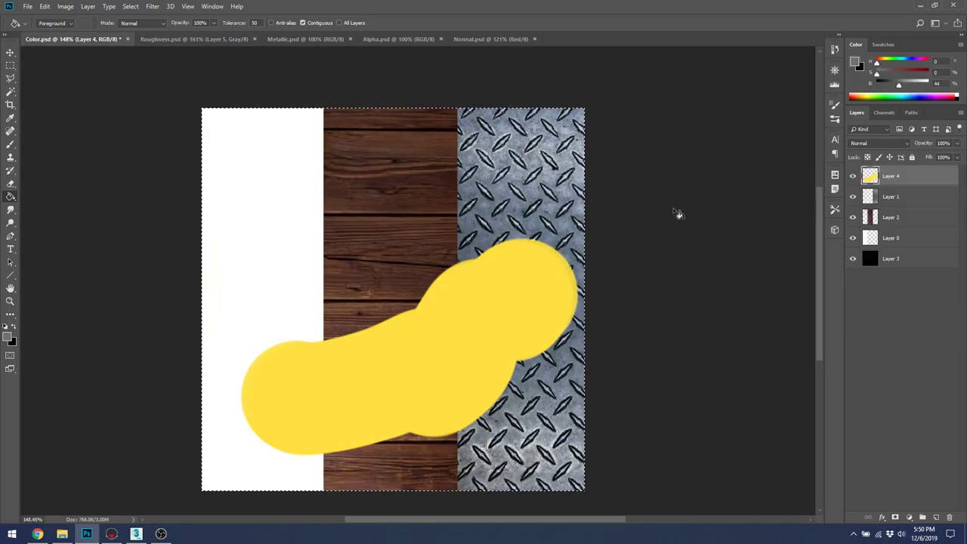
{"action": "left_click", "coordinate": [316, 39]}
{"action": "key", "text": "ctrl+v"}
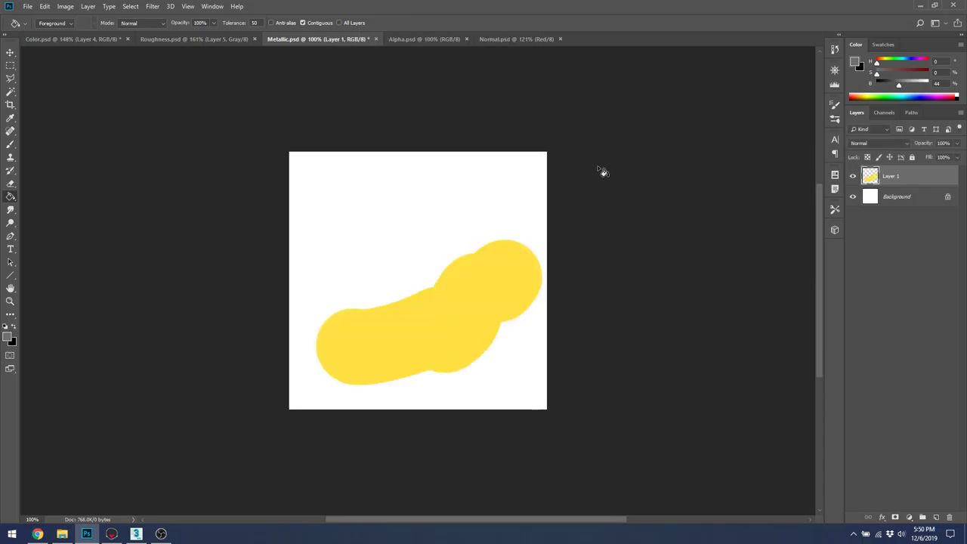
Copy the metal strip layer from Color.psd into Metallic.psd
{"action": "left_click", "coordinate": [72, 39]}
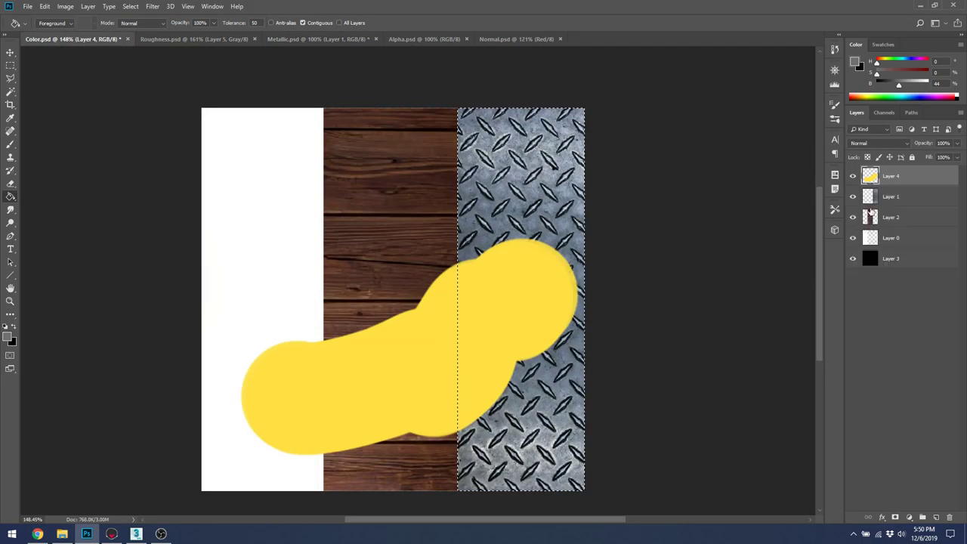
{"action": "left_click", "coordinate": [879, 200]}
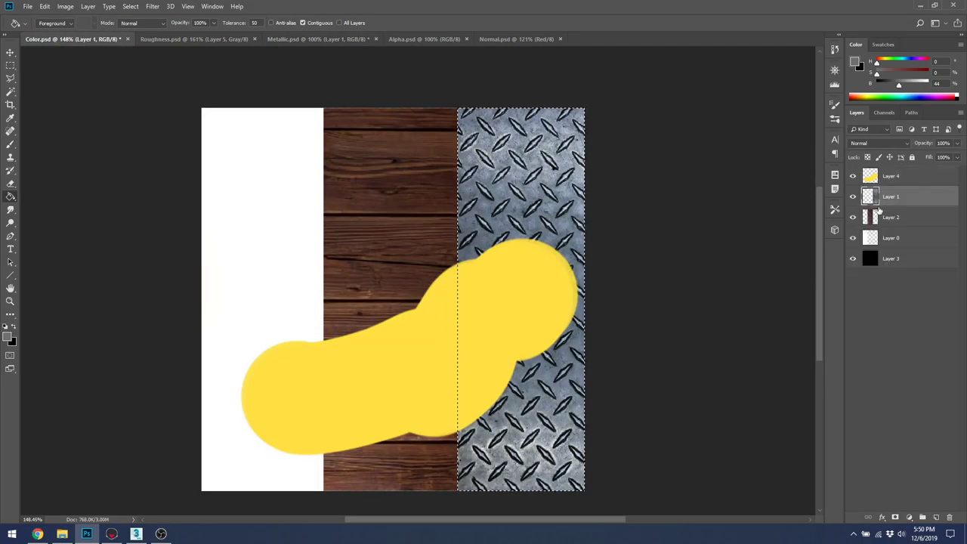
{"action": "left_click", "coordinate": [317, 38]}
{"action": "key", "text": "ctrl+v"}
Copy the wood strip layer from Color.psd into Metallic.psd and move the paint stroke layer to the top
{"action": "left_click", "coordinate": [76, 38]}
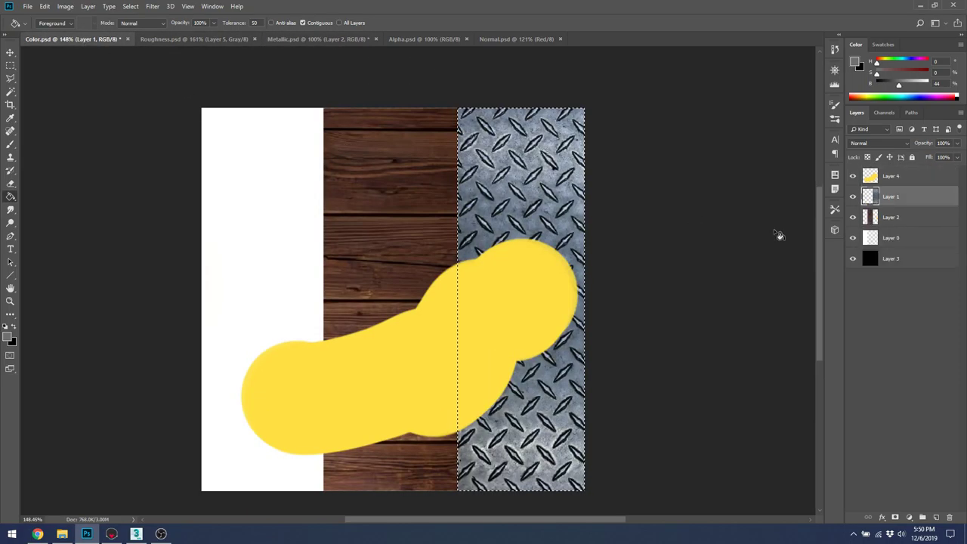
{"action": "left_click", "coordinate": [869, 217], "text": "ctrl"}
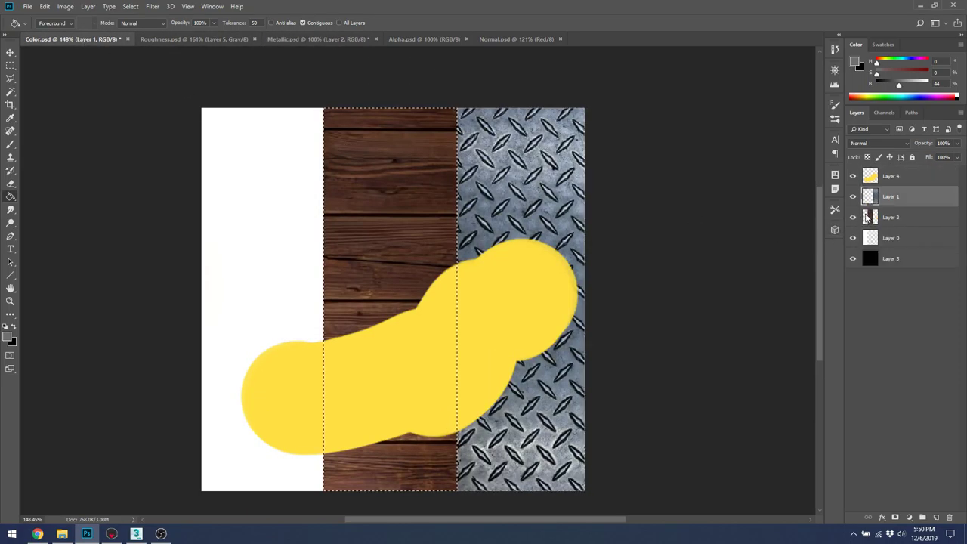
{"action": "left_click", "coordinate": [911, 220]}
{"action": "left_click", "coordinate": [322, 40]}
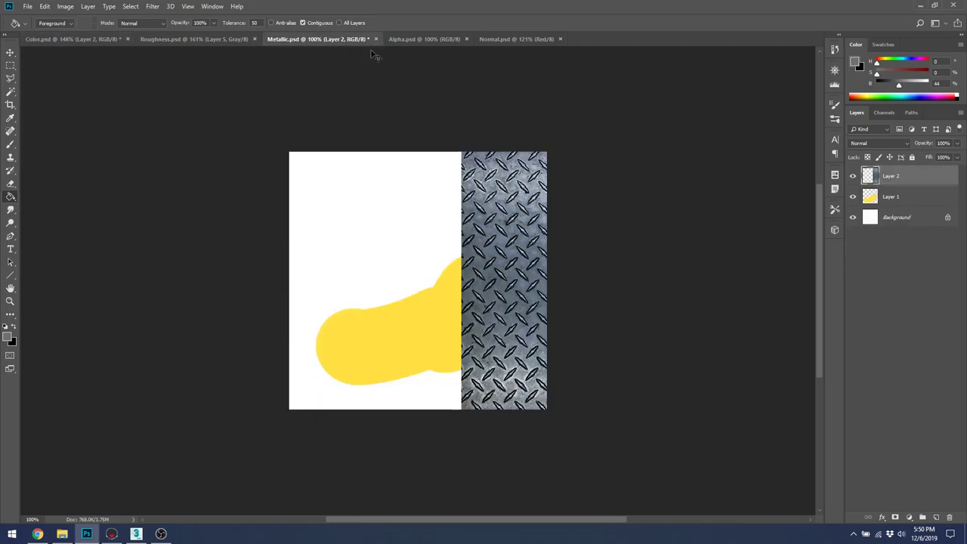
{"action": "key", "text": "ctrl+v"}
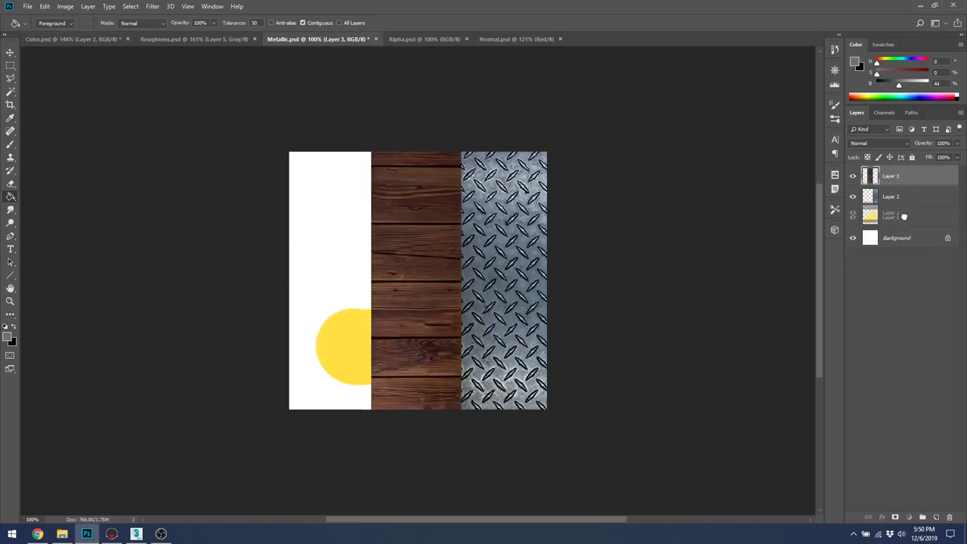
{"action": "left_click_drag", "start_coordinate": [902, 175], "coordinate": [902, 176]}
Reset the colors to default and fill the Background layer of Metallic.psd with black
{"action": "left_click", "coordinate": [898, 241]}
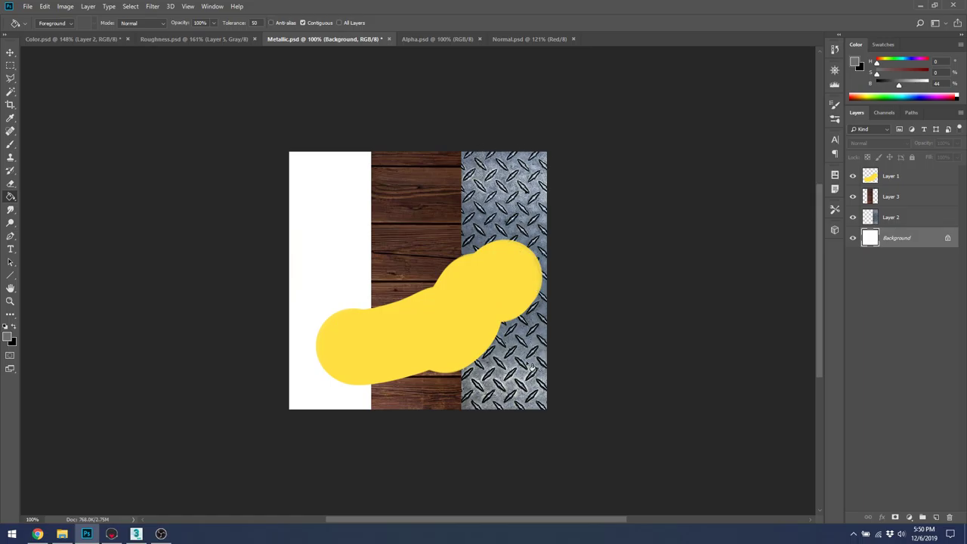
{"action": "key", "text": "d"}
{"action": "key", "text": "alt+BackSpace"}
Add a new empty layer clipped to the metal strip's layer
{"action": "left_click", "coordinate": [916, 219]}
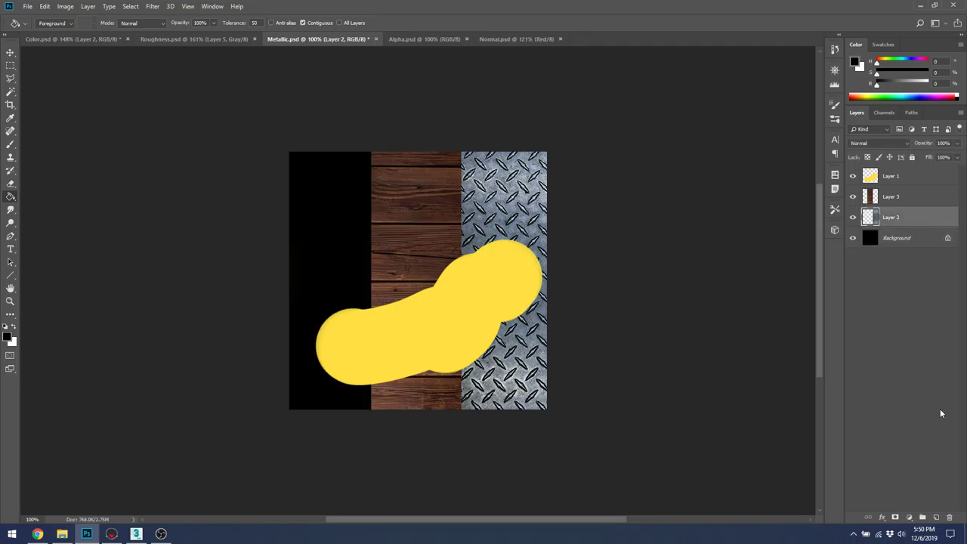
{"action": "left_click", "coordinate": [936, 517]}
{"action": "left_click", "coordinate": [915, 225], "text": "alt"}
Add a new layer clipped to the wood strip's layer and fill it with black
{"action": "left_click", "coordinate": [909, 198]}
{"action": "left_click", "coordinate": [937, 517]}
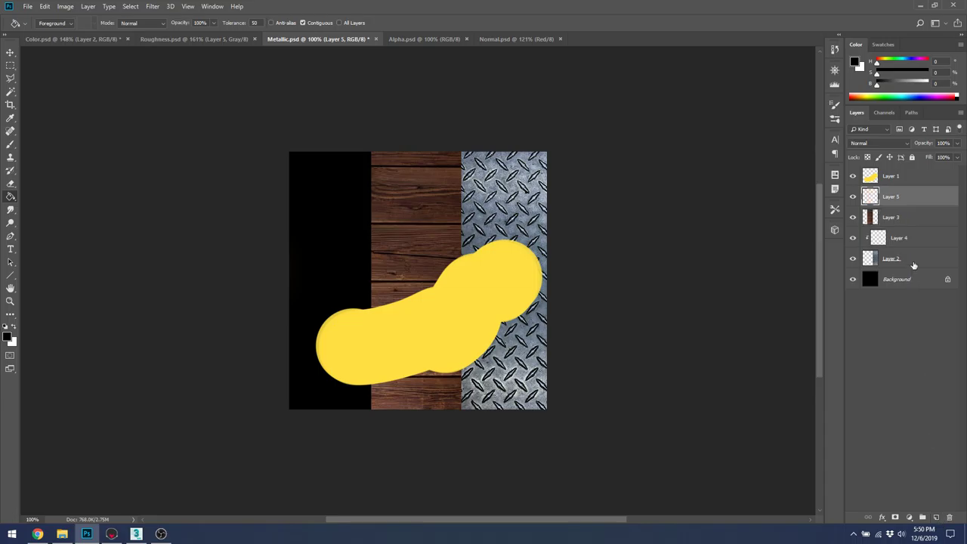
{"action": "left_click", "coordinate": [916, 203], "text": "alt"}
{"action": "key", "text": "alt+BackSpace"}
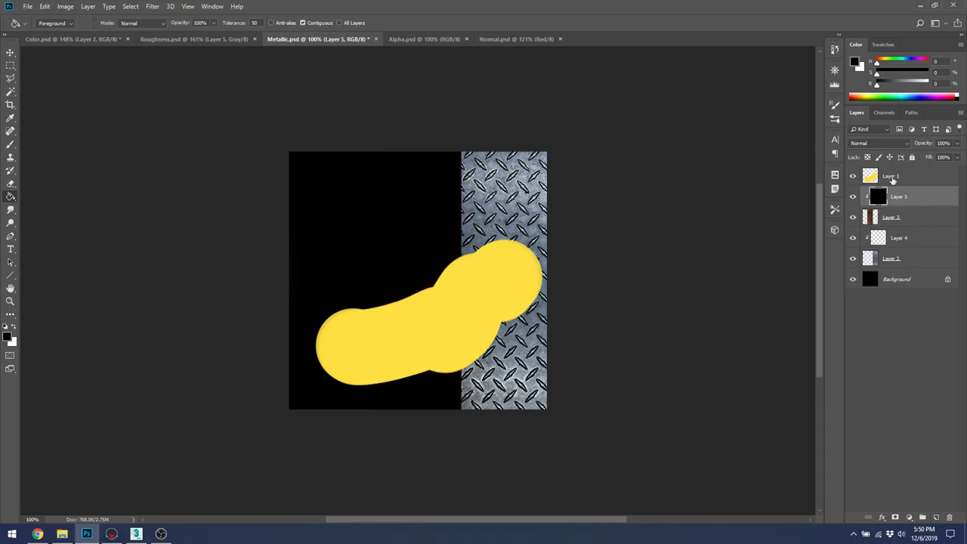
Add a new layer clipped to the yellow paint stroke's layer and fill it with black
{"action": "left_click", "coordinate": [893, 179]}
{"action": "left_click", "coordinate": [937, 517]}
{"action": "left_click", "coordinate": [912, 185], "text": "alt"}
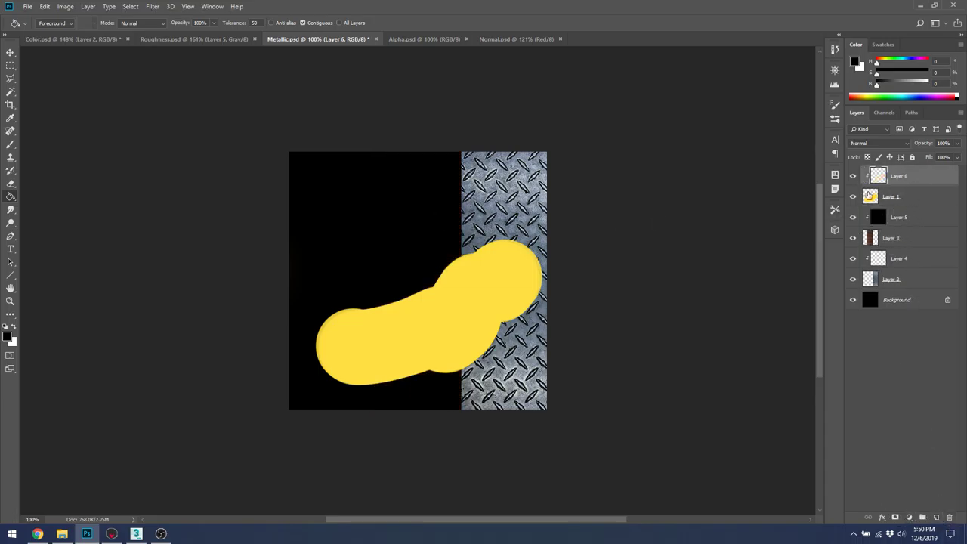
{"action": "left_click", "coordinate": [512, 321]}
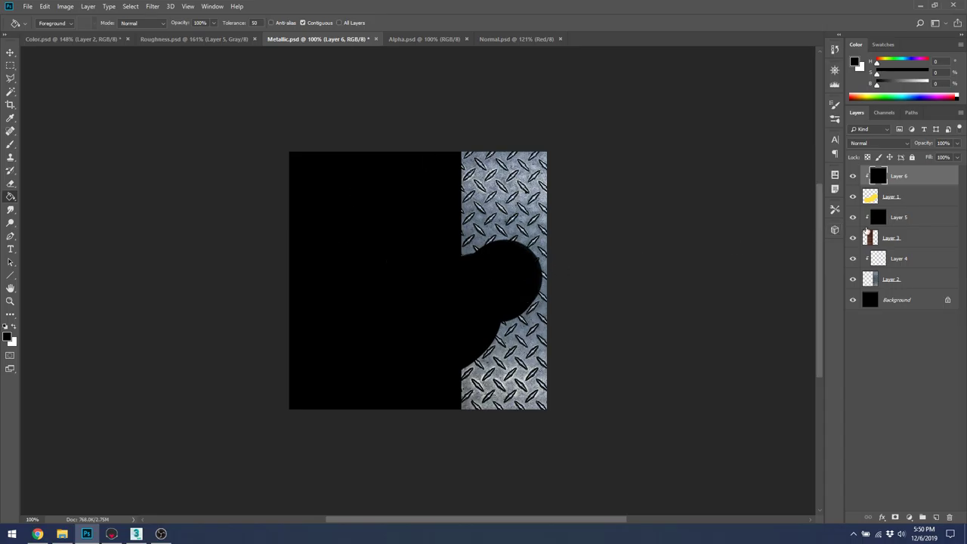
Fill the empty layer clipped to the metal strip in Metallic.psd with white and save the file
{"action": "left_click", "coordinate": [901, 278]}
{"action": "left_click", "coordinate": [881, 262]}
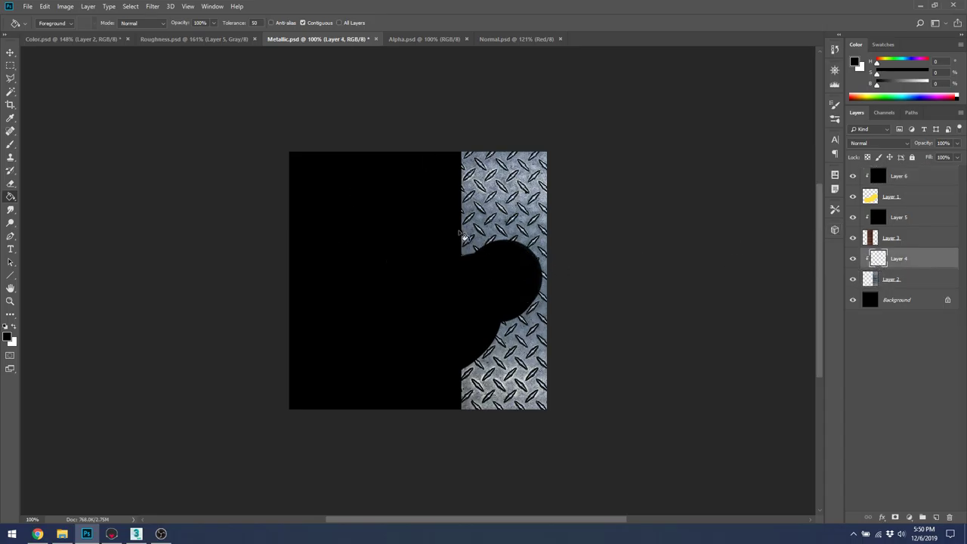
{"action": "key", "text": "x"}
{"action": "left_click", "coordinate": [502, 200]}
{"action": "key", "text": "ctrl+s"}
Switch to Marmoset Toolbag and load Metallic.psd as the material's metalness map
{"action": "key", "text": "alt+Tab"}
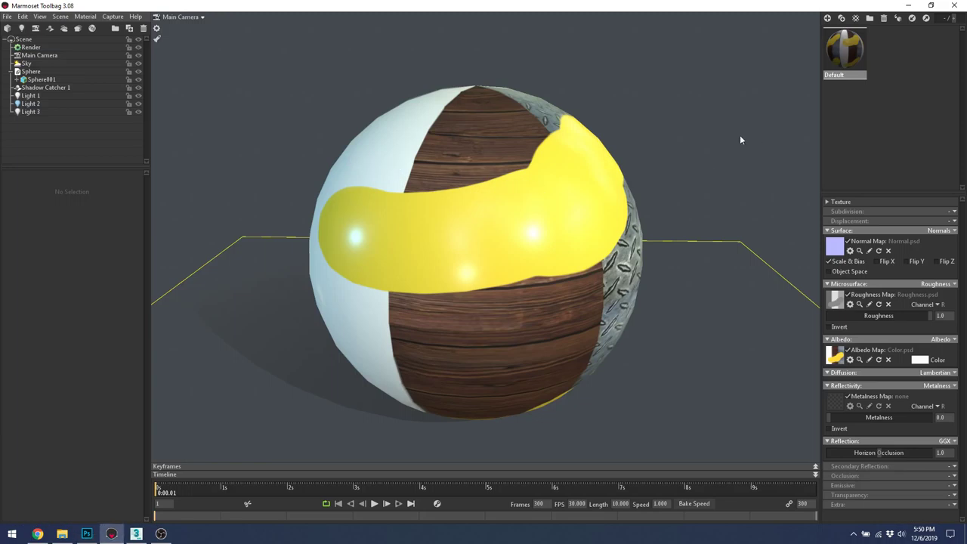
{"action": "left_click", "coordinate": [835, 400]}
{"action": "double_click", "coordinate": [315, 209]}
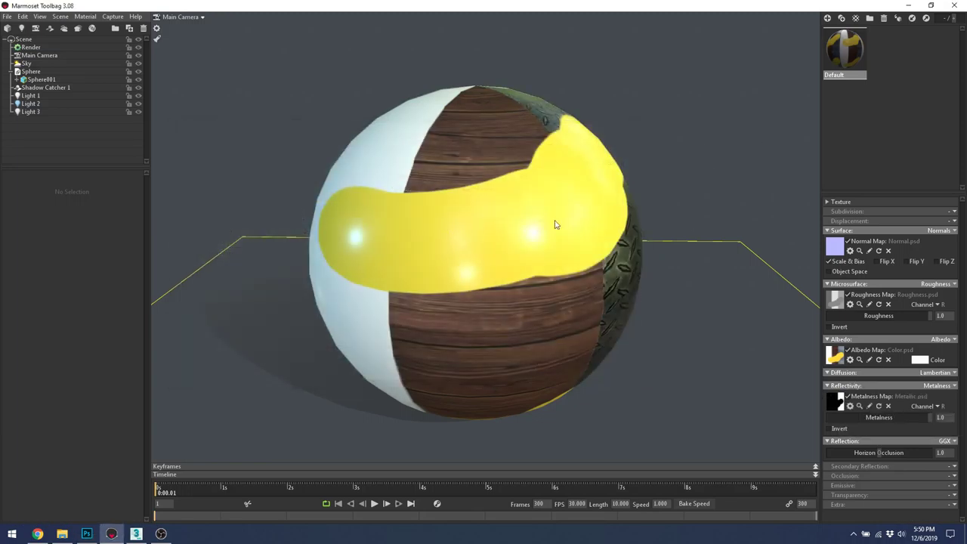
Examine the metal, wood and paint surfaces on the sphere from several angles and distances, comparing them with Roughness.psd in Photoshop
{"action": "left_click_drag", "start_coordinate": [570, 205], "coordinate": [446, 214]}
{"action": "key", "text": "alt+Tab"}
{"action": "left_click", "coordinate": [246, 39]}
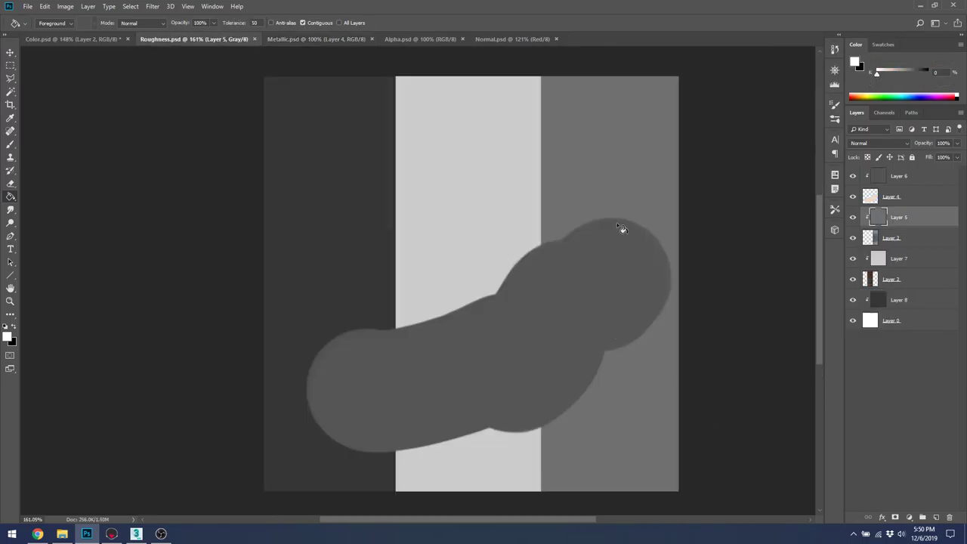
{"action": "key", "text": "alt+Tab"}
{"action": "left_click_drag", "start_coordinate": [519, 210], "coordinate": [568, 198]}
{"action": "scroll", "coordinate": [597, 168], "scroll_direction": "down", "scroll_amount": 5}
{"action": "scroll", "coordinate": [581, 231], "scroll_direction": "up", "scroll_amount": 6}
{"action": "scroll", "coordinate": [567, 195], "scroll_direction": "down", "scroll_amount": 6}
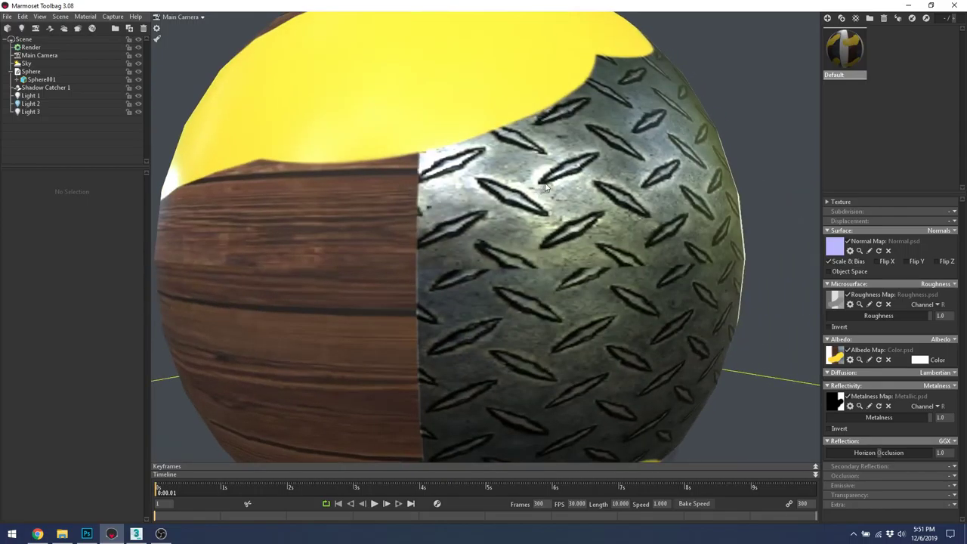
{"action": "scroll", "coordinate": [526, 245], "scroll_direction": "down", "scroll_amount": 3}
{"action": "left_click", "coordinate": [526, 245]}
{"action": "left_click_drag", "start_coordinate": [526, 245], "coordinate": [645, 156]}
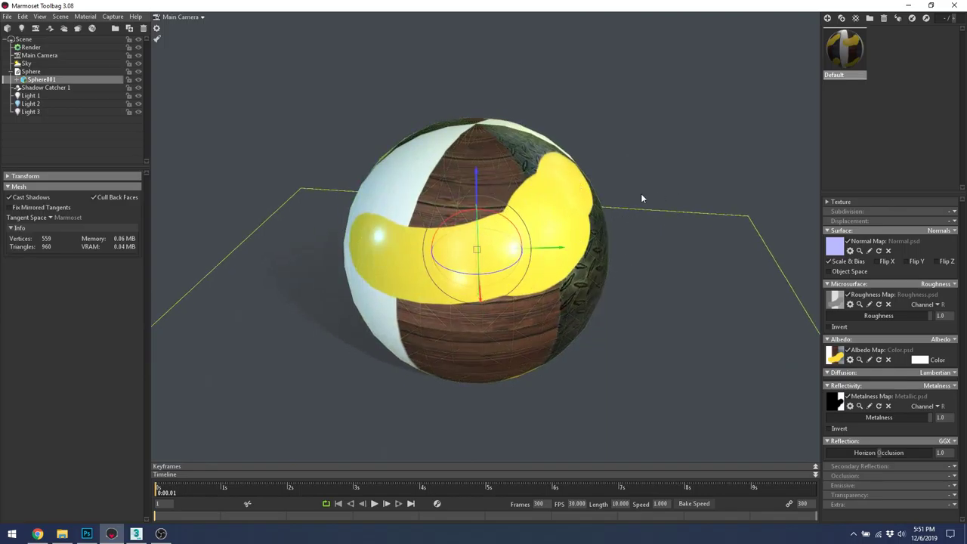
{"action": "left_click", "coordinate": [646, 156]}
{"action": "scroll", "coordinate": [617, 247], "scroll_direction": "up", "scroll_amount": 5}
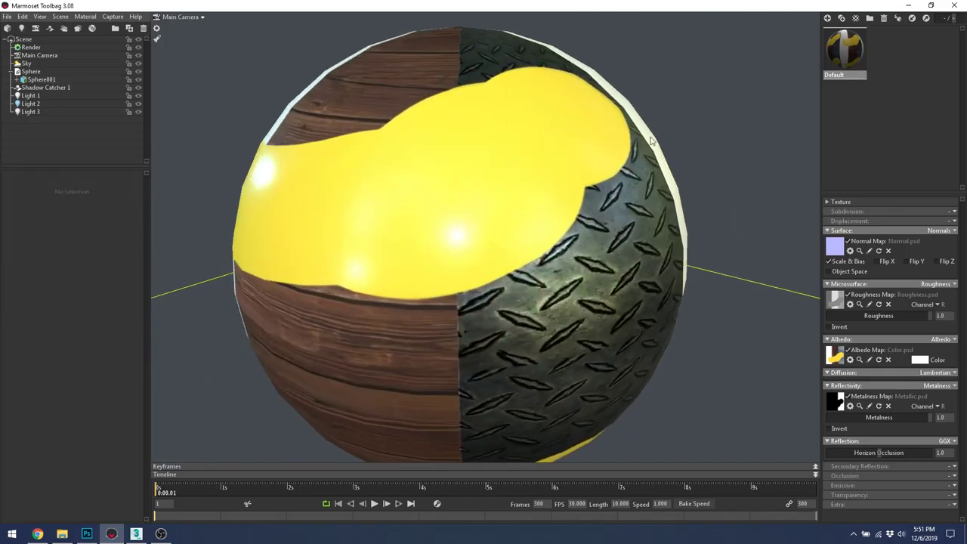
{"action": "scroll", "coordinate": [639, 181], "scroll_direction": "down", "scroll_amount": 8}
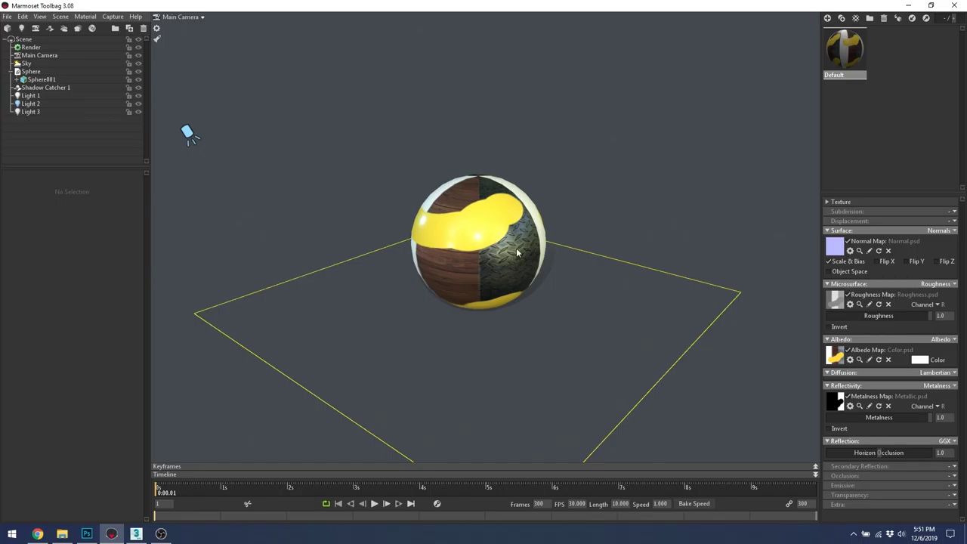
Enable the wireframe overlay in the render settings and view the sphere's mesh up close with no object selected
{"action": "left_click", "coordinate": [188, 136]}
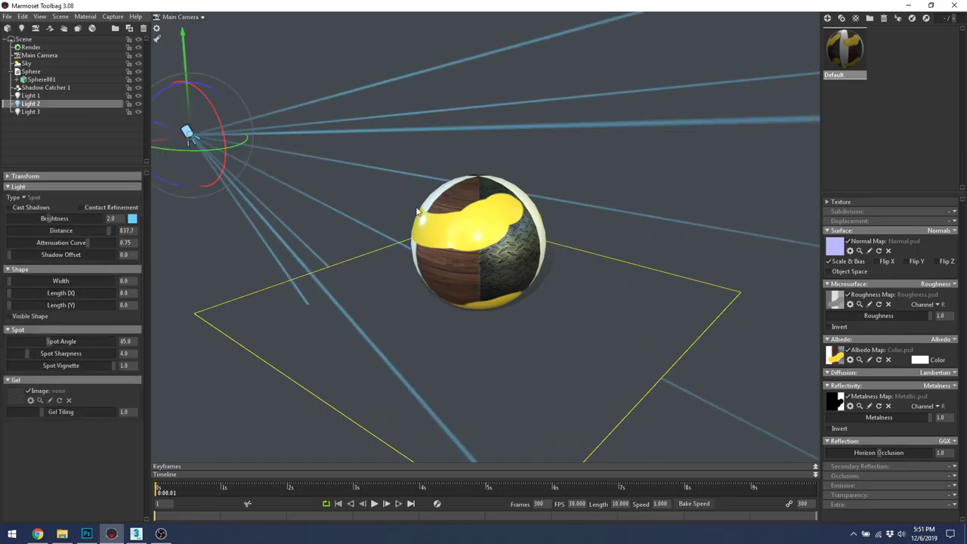
{"action": "left_click", "coordinate": [452, 217]}
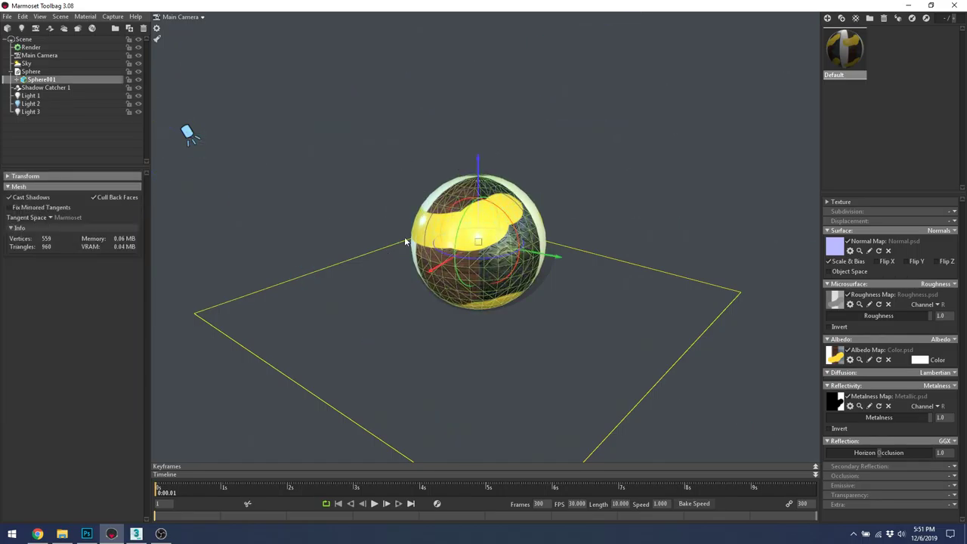
{"action": "left_click", "coordinate": [87, 47]}
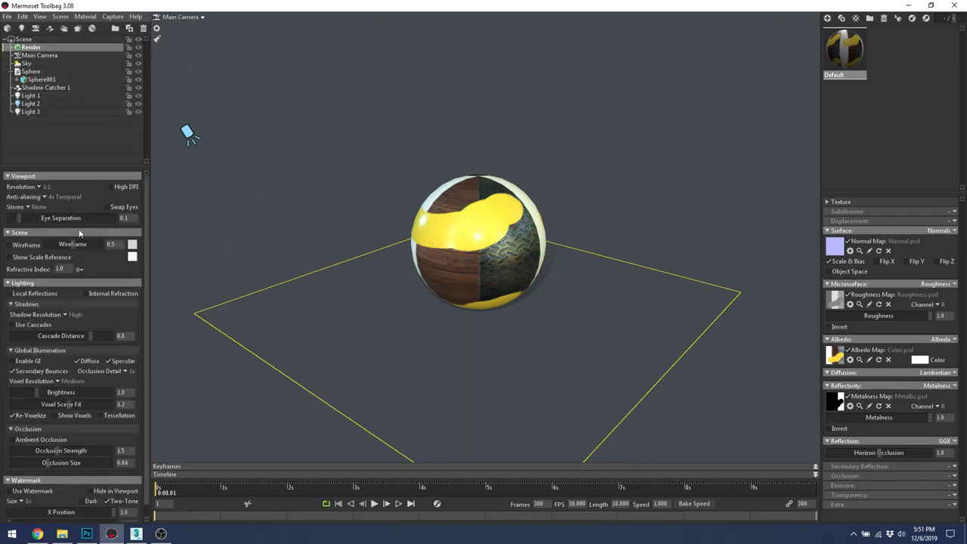
{"action": "left_click", "coordinate": [25, 248]}
{"action": "mouse_move", "coordinate": [363, 204]}
{"action": "left_mouse_down"}
{"action": "mouse_move", "coordinate": [389, 222]}
{"action": "mouse_move", "coordinate": [334, 194]}
{"action": "mouse_move", "coordinate": [355, 191]}
{"action": "left_mouse_up"}
{"action": "left_click", "coordinate": [187, 125]}
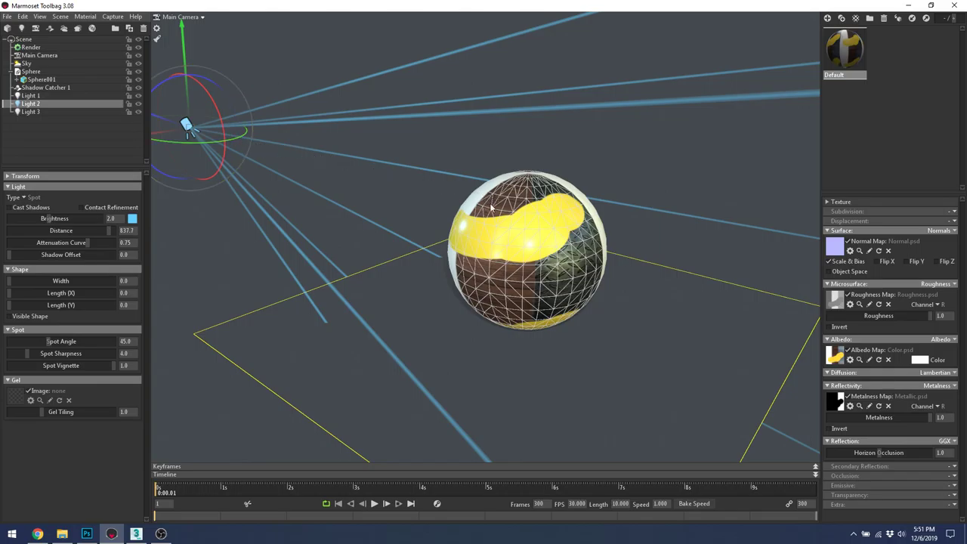
{"action": "left_click", "coordinate": [484, 47]}
{"action": "scroll", "coordinate": [459, 123], "scroll_direction": "up", "scroll_amount": 5}
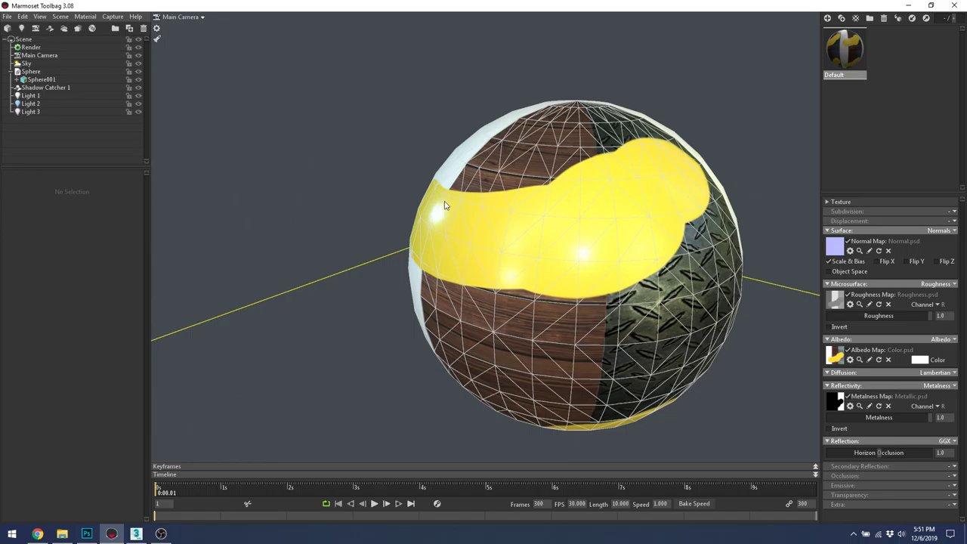
Review the scene's Sphere001, Render, Sky and Main Camera objects and their settings
{"action": "left_click", "coordinate": [42, 79]}
{"action": "left_click", "coordinate": [11, 71]}
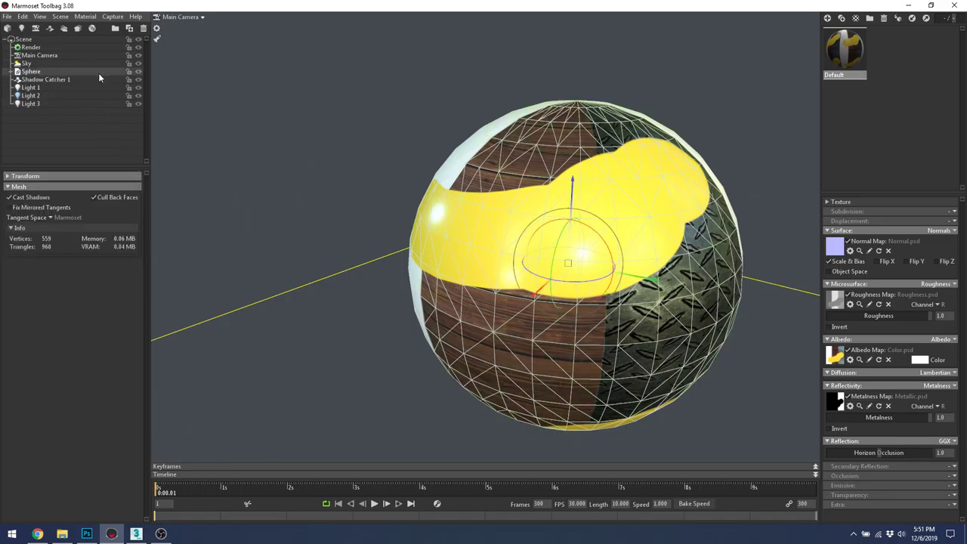
{"action": "scroll", "coordinate": [453, 186], "scroll_direction": "down", "scroll_amount": 2}
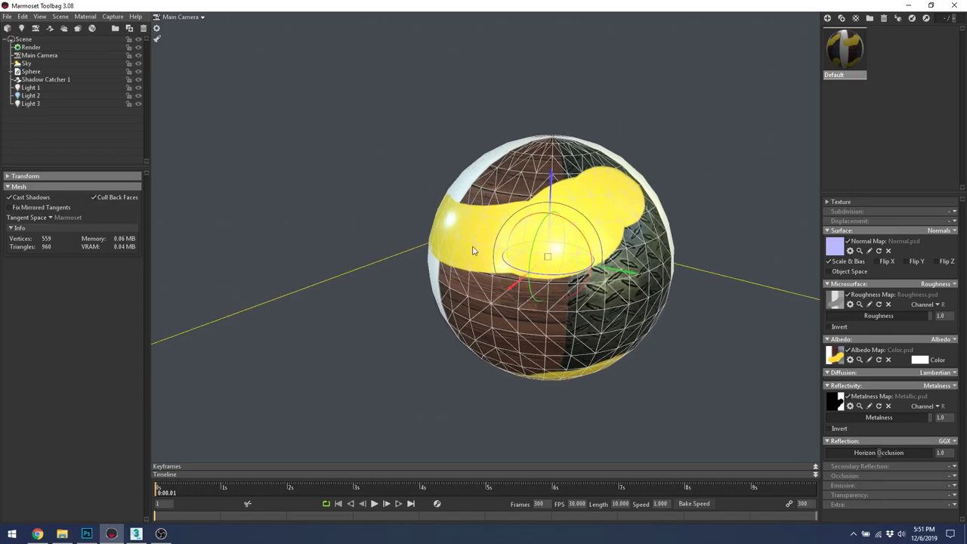
{"action": "scroll", "coordinate": [465, 224], "scroll_direction": "up", "scroll_amount": 2}
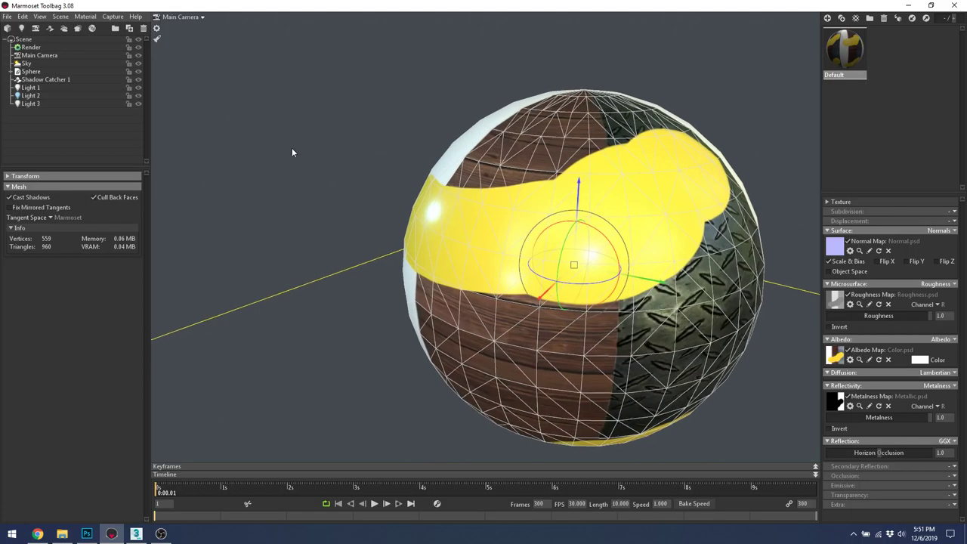
{"action": "left_click", "coordinate": [39, 56]}
{"action": "left_click", "coordinate": [66, 47]}
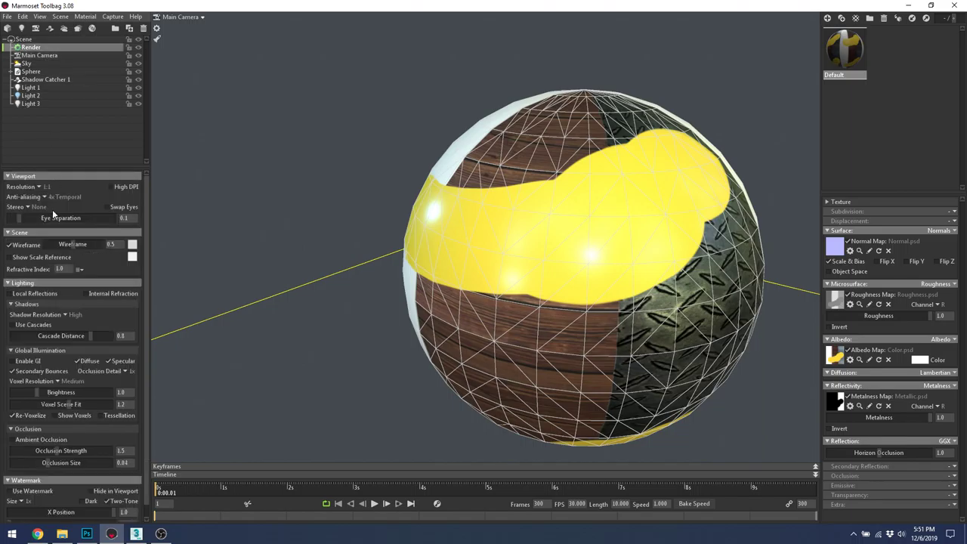
{"action": "left_click", "coordinate": [492, 172]}
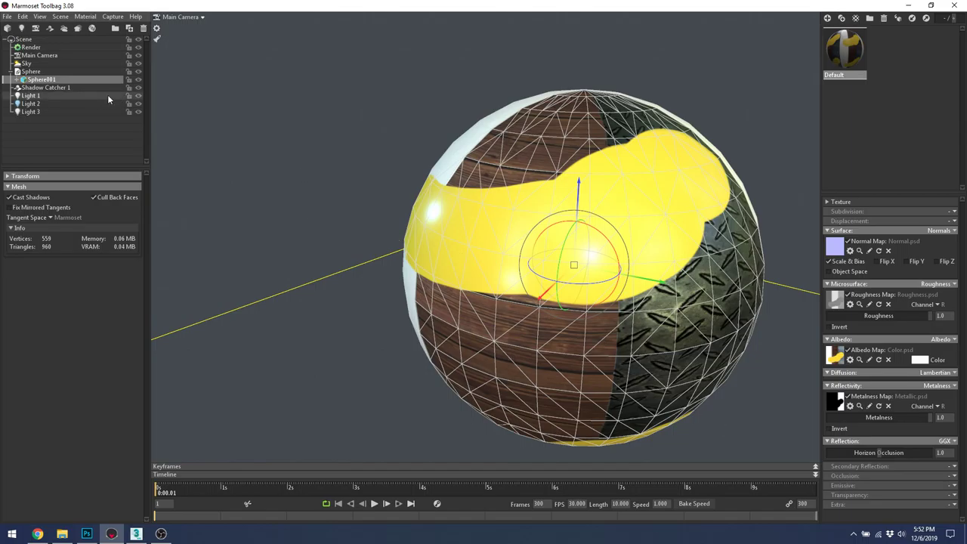
{"action": "left_click", "coordinate": [42, 57]}
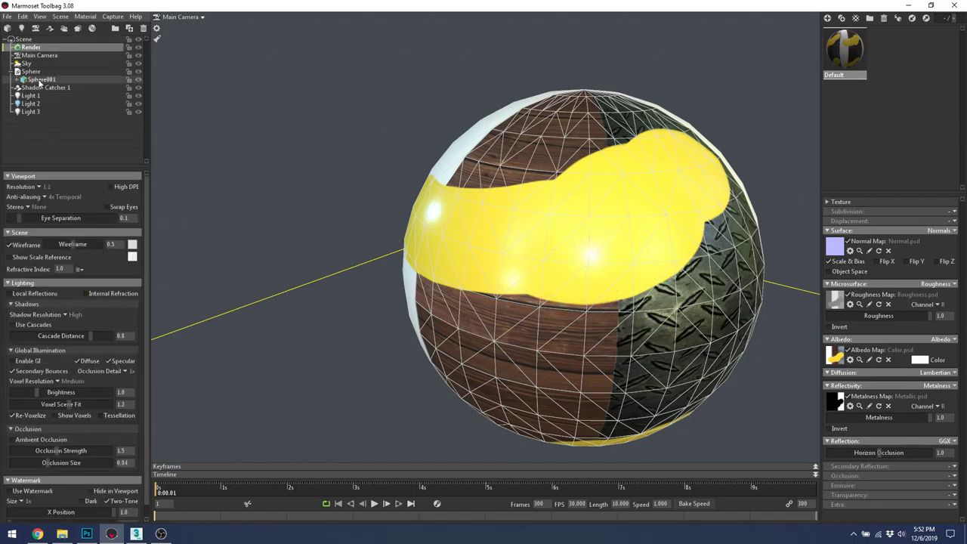
{"action": "left_click", "coordinate": [33, 63]}
{"action": "left_click", "coordinate": [39, 55]}
{"action": "left_click", "coordinate": [31, 63]}
{"action": "left_click", "coordinate": [39, 57]}
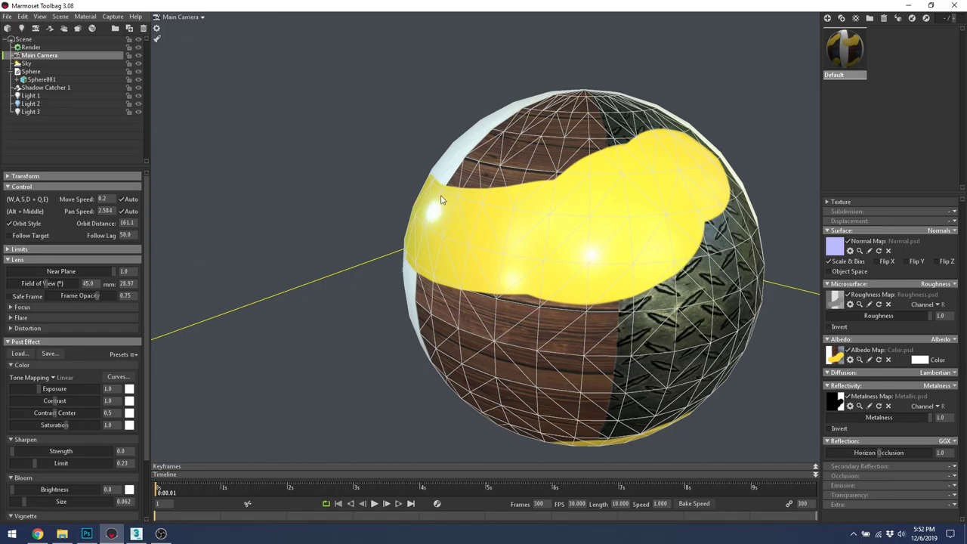
Collapse the Sphere group and disable the wireframe overlay in the render settings
{"action": "left_click", "coordinate": [12, 71]}
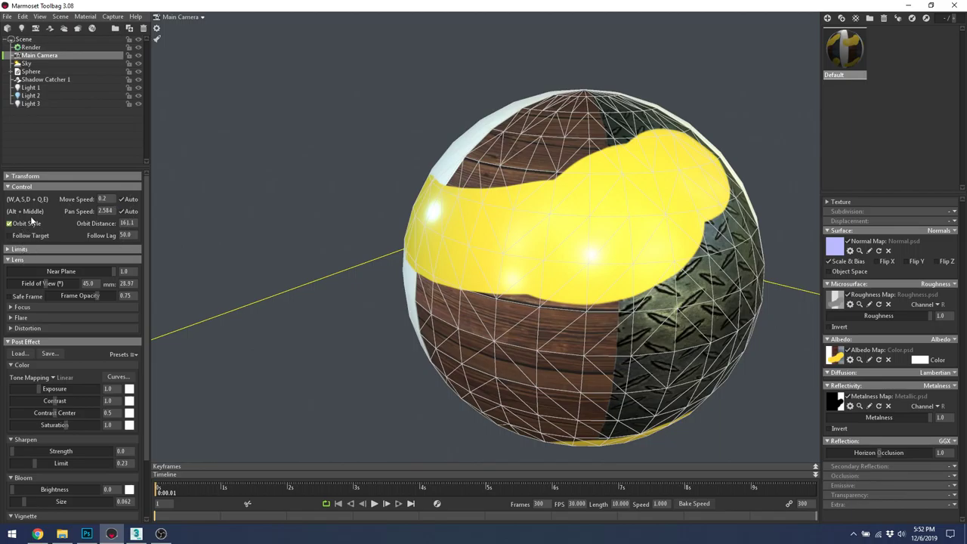
{"action": "left_click", "coordinate": [30, 47]}
{"action": "left_click", "coordinate": [14, 245]}
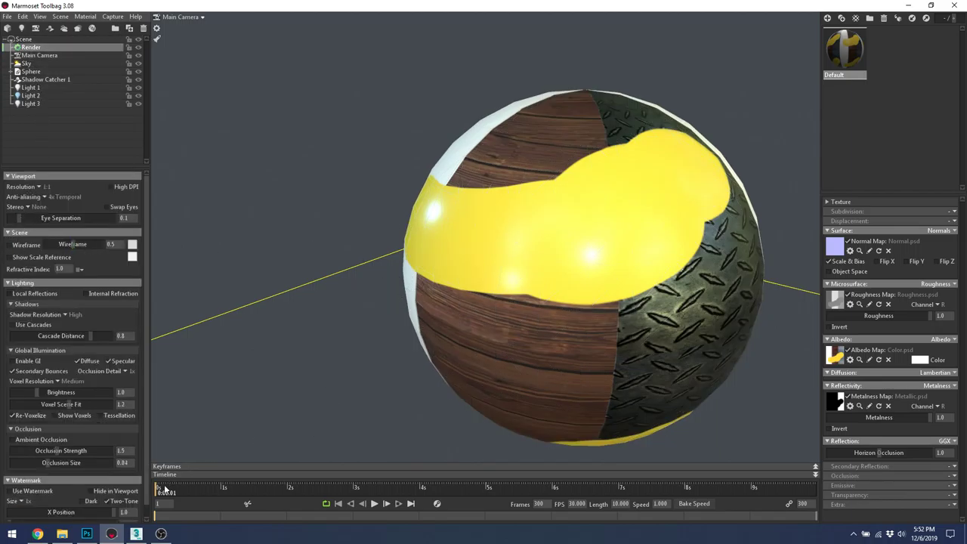
Switch to Photoshop and look over Normal.psd, its available filters, and the Color.psd and Roughness.psd documents
{"action": "left_click", "coordinate": [87, 533]}
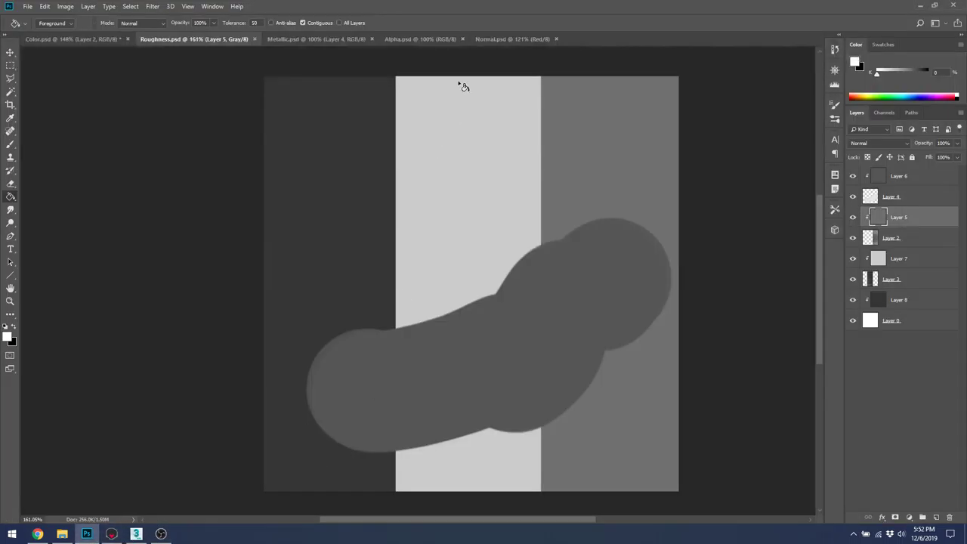
{"action": "left_click", "coordinate": [511, 40]}
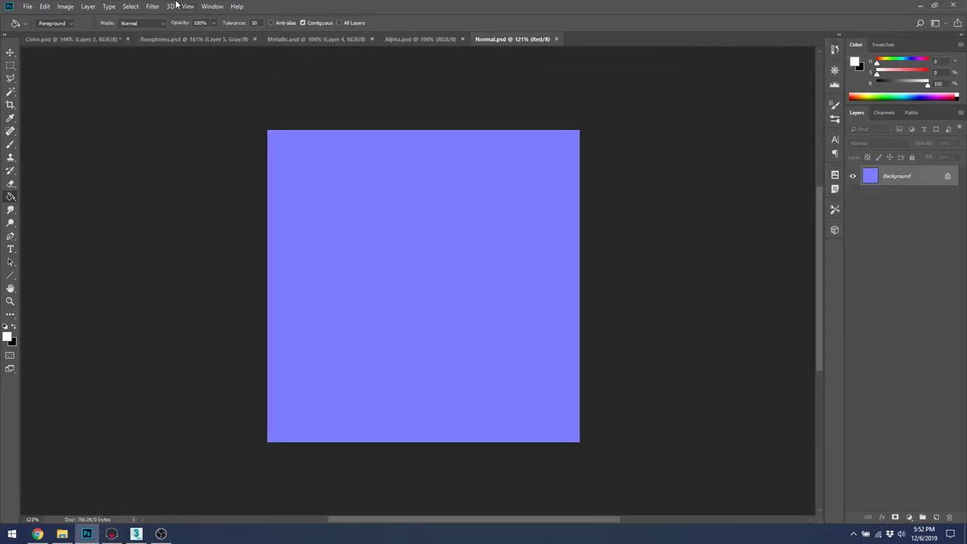
{"action": "left_click", "coordinate": [134, 8]}
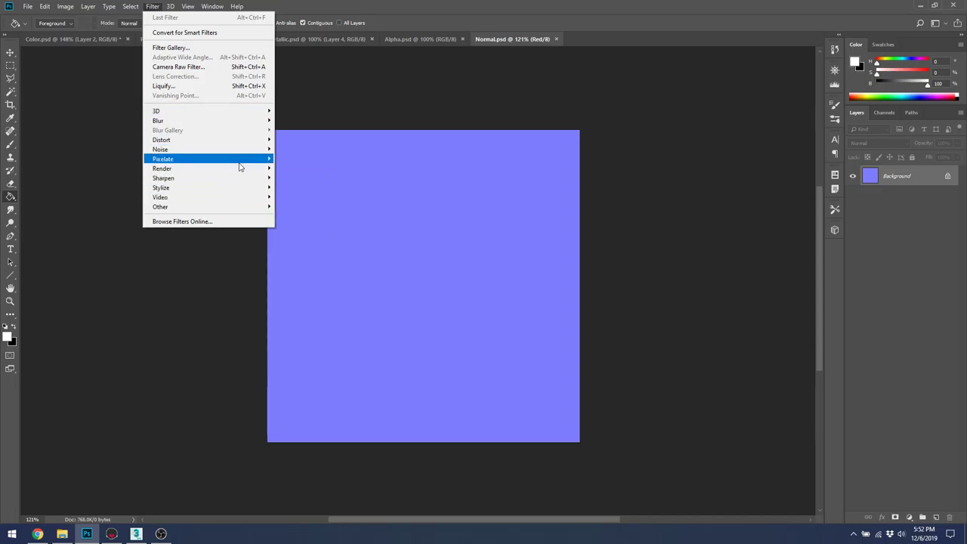
{"action": "mouse_move", "coordinate": [244, 154]}
{"action": "left_click", "coordinate": [307, 5]}
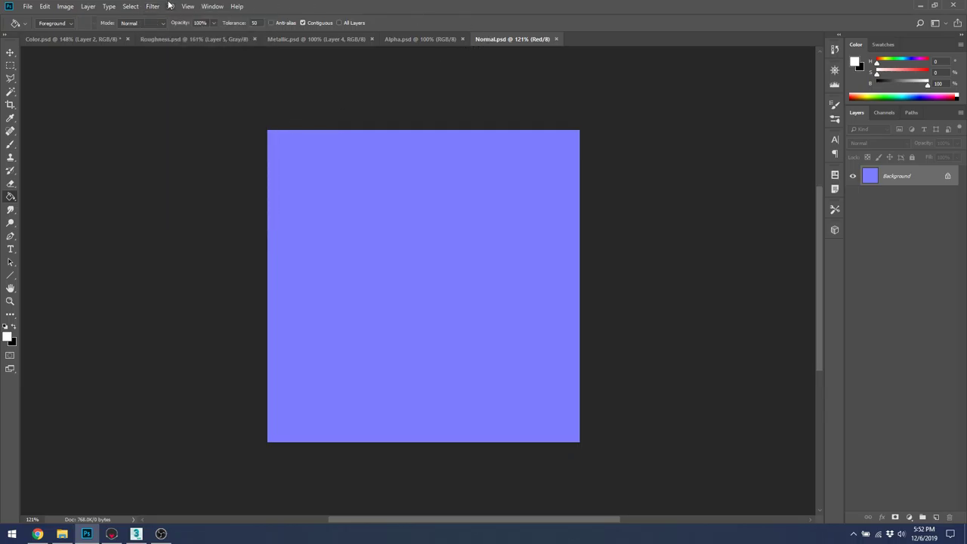
{"action": "left_click", "coordinate": [89, 43]}
{"action": "left_click", "coordinate": [153, 6]}
{"action": "left_click", "coordinate": [153, 6]}
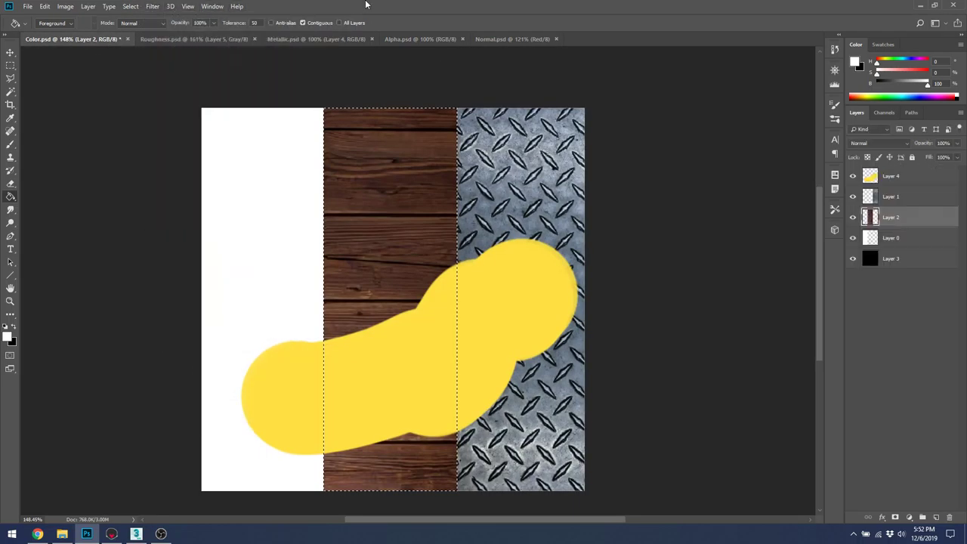
{"action": "left_click", "coordinate": [203, 38]}
{"action": "left_click", "coordinate": [153, 6]}
{"action": "left_click", "coordinate": [153, 6]}
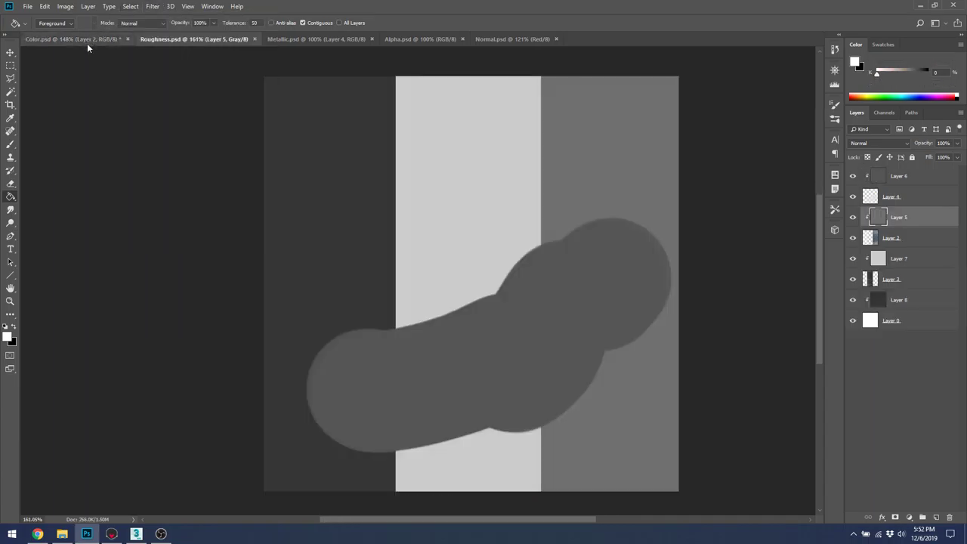
{"action": "left_click", "coordinate": [88, 39]}
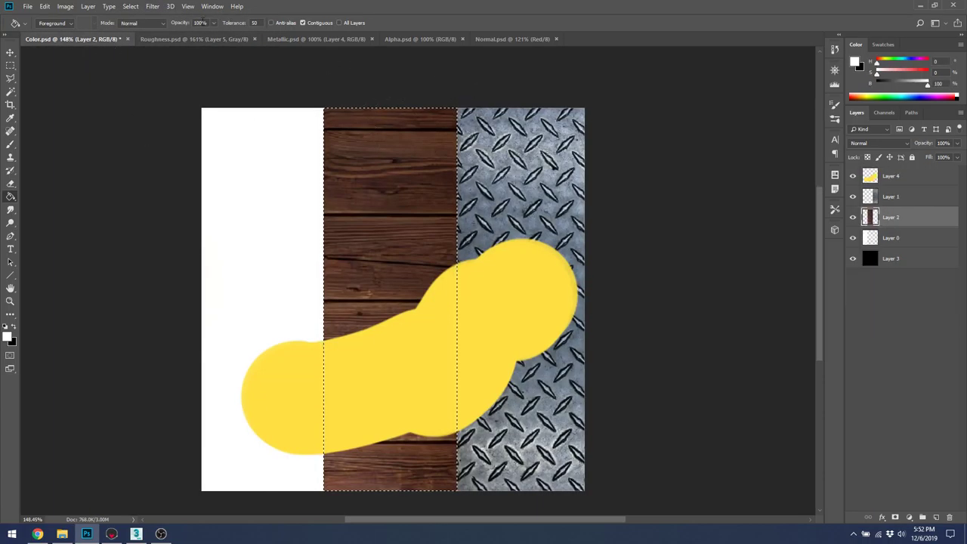
{"action": "left_click", "coordinate": [222, 39]}
Copy the wood strip from Color.psd and paste it into Normal.psd as a new layer with all color channels active
{"action": "left_click", "coordinate": [108, 38]}
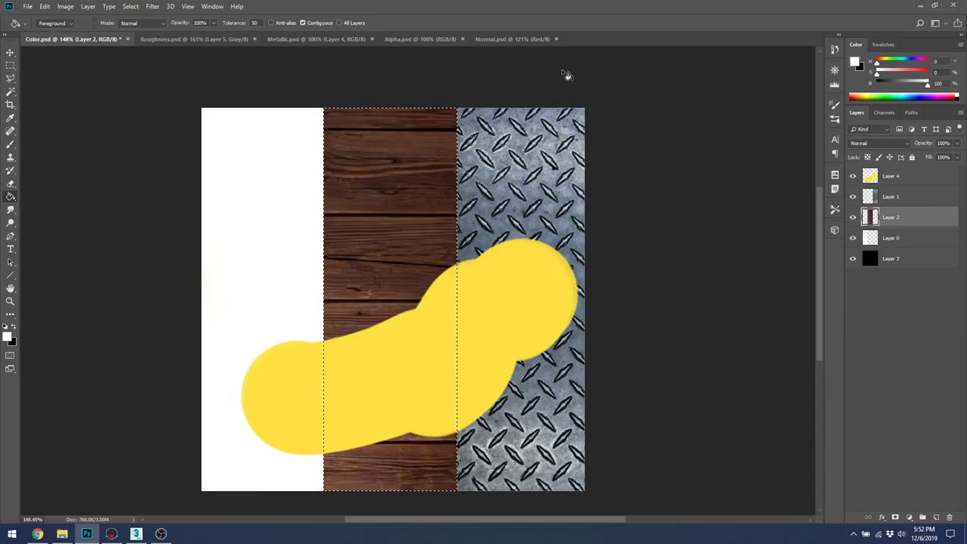
{"action": "left_click", "coordinate": [507, 39]}
{"action": "key", "text": "ctrl+v"}
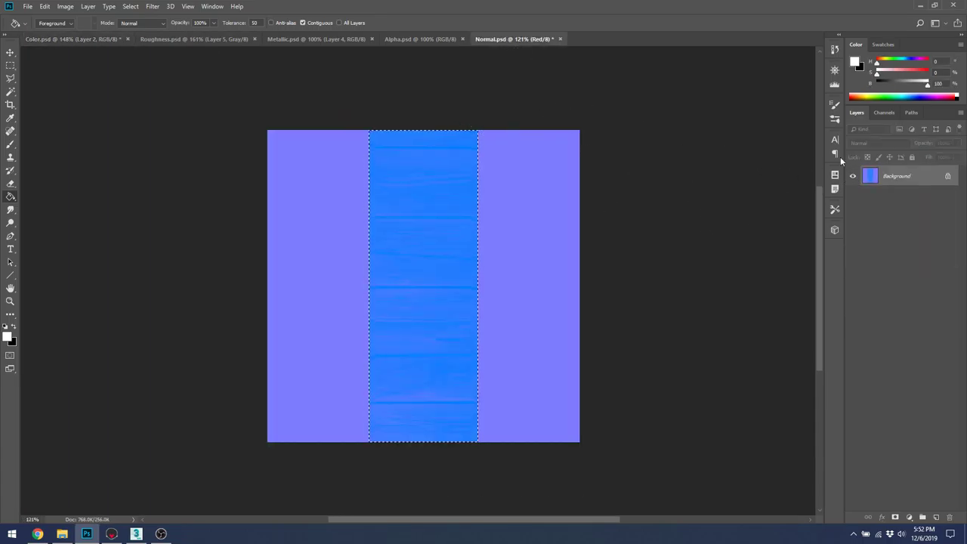
{"action": "key", "text": "ctrl+z"}
{"action": "left_click", "coordinate": [883, 112]}
{"action": "left_click", "coordinate": [857, 112]}
Select the metal strip's pixels on Layer 1 of Color.psd and copy them into Normal.psd as a new layer
{"action": "left_click", "coordinate": [72, 38]}
{"action": "left_click", "coordinate": [892, 196]}
{"action": "left_click", "coordinate": [870, 197], "text": "ctrl"}
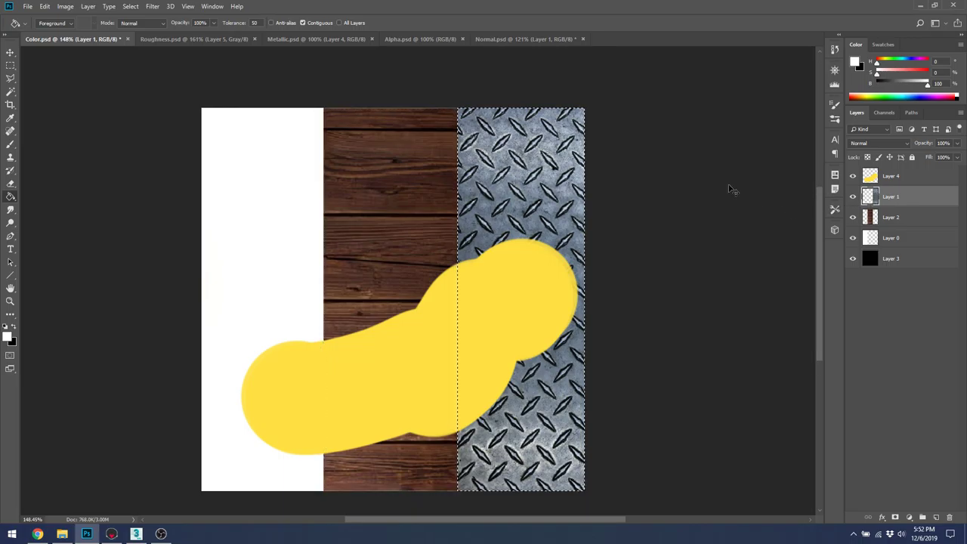
{"action": "left_click", "coordinate": [520, 39]}
{"action": "key", "text": "ctrl+v"}
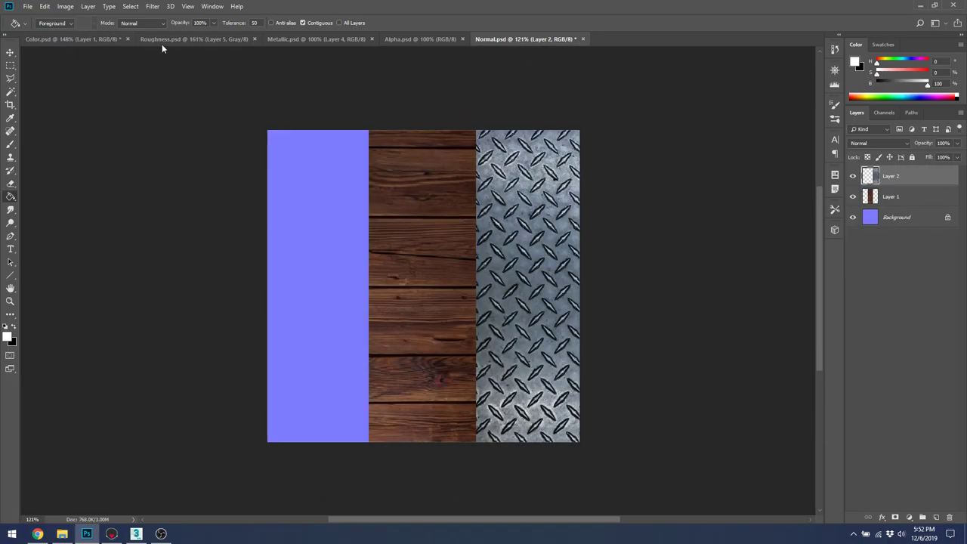
Copy the yellow stroke from Layer 4 of Color.psd and paste it into Normal.psd as a new layer
{"action": "left_click", "coordinate": [81, 38]}
{"action": "left_click", "coordinate": [870, 175]}
{"action": "left_click", "coordinate": [870, 175], "text": "ctrl"}
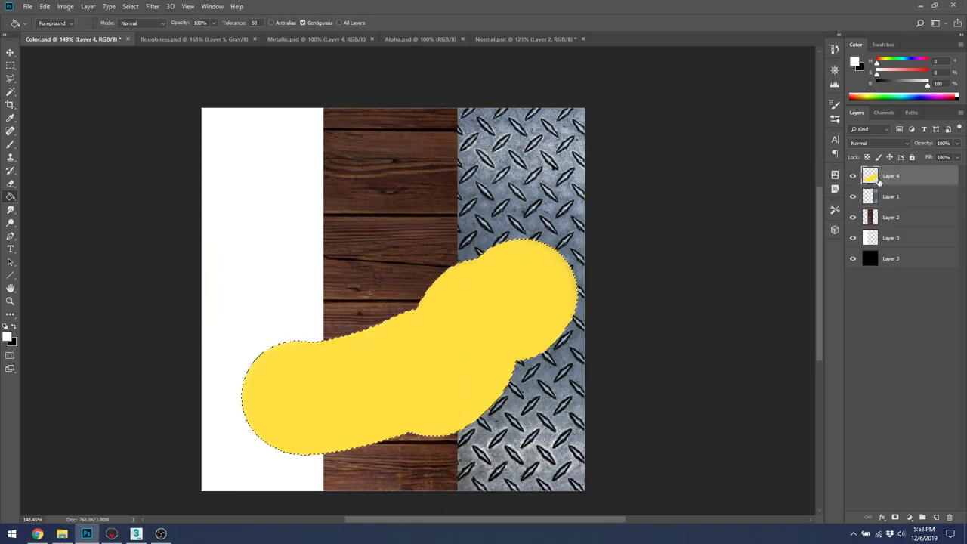
{"action": "key", "text": "ctrl+a"}
{"action": "key", "text": "ctrl+shift+c"}
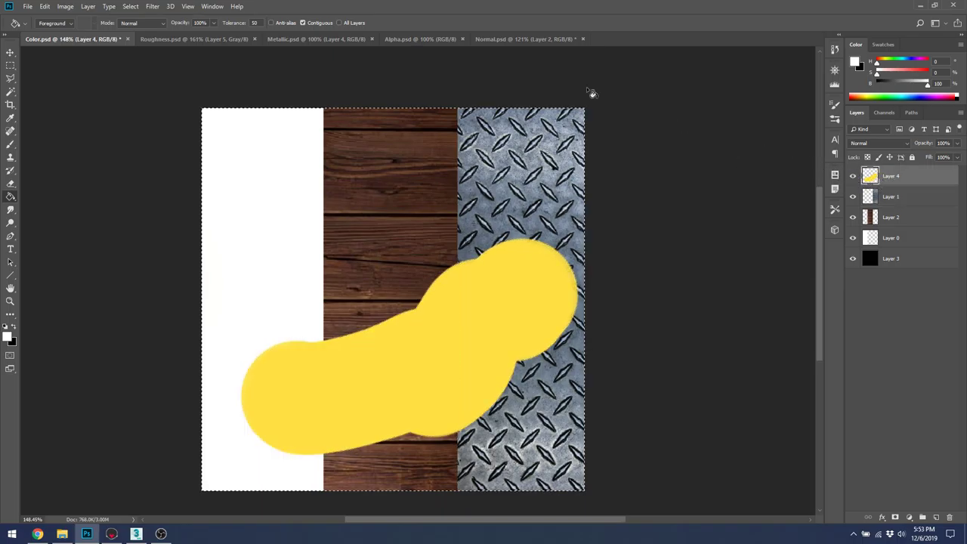
{"action": "left_click", "coordinate": [523, 39]}
{"action": "key", "text": "ctrl+v"}
{"action": "key", "text": "ctrl+z"}
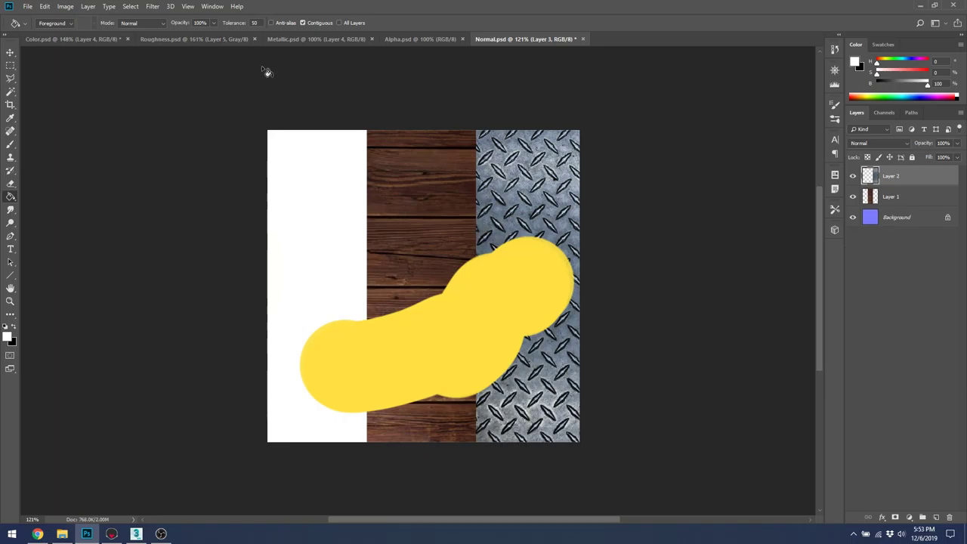
{"action": "left_click", "coordinate": [85, 39]}
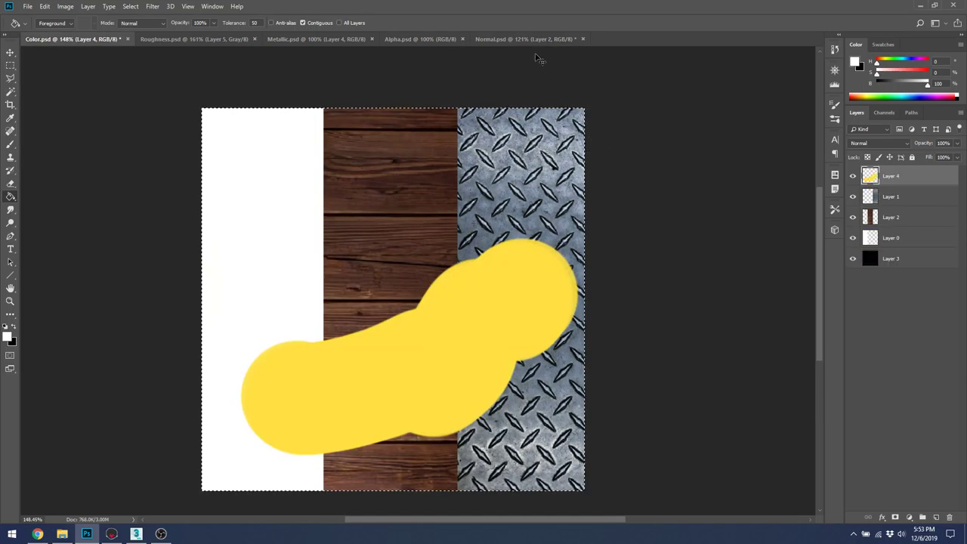
{"action": "left_click", "coordinate": [517, 40]}
{"action": "key", "text": "ctrl+v"}
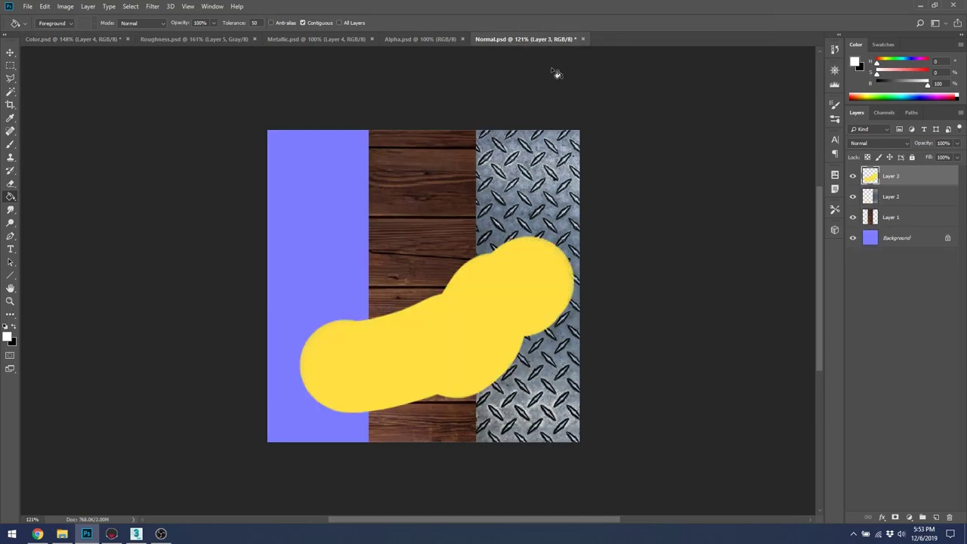
Copy the wood strip's pixels from Layer 2 of Color.psd and paste them into Normal.psd as a new layer
{"action": "left_click", "coordinate": [86, 42]}
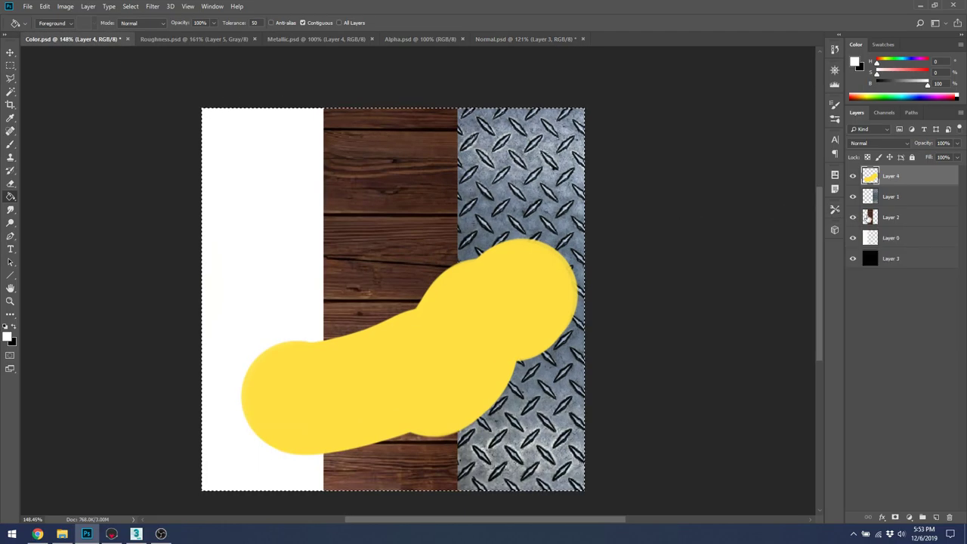
{"action": "left_click", "coordinate": [506, 39]}
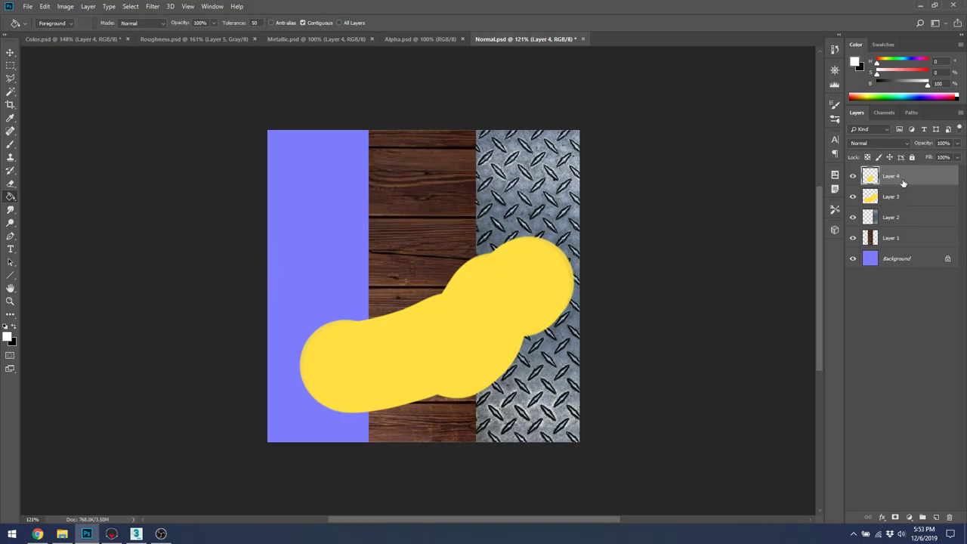
{"action": "key", "text": "Delete"}
{"action": "left_click", "coordinate": [74, 39]}
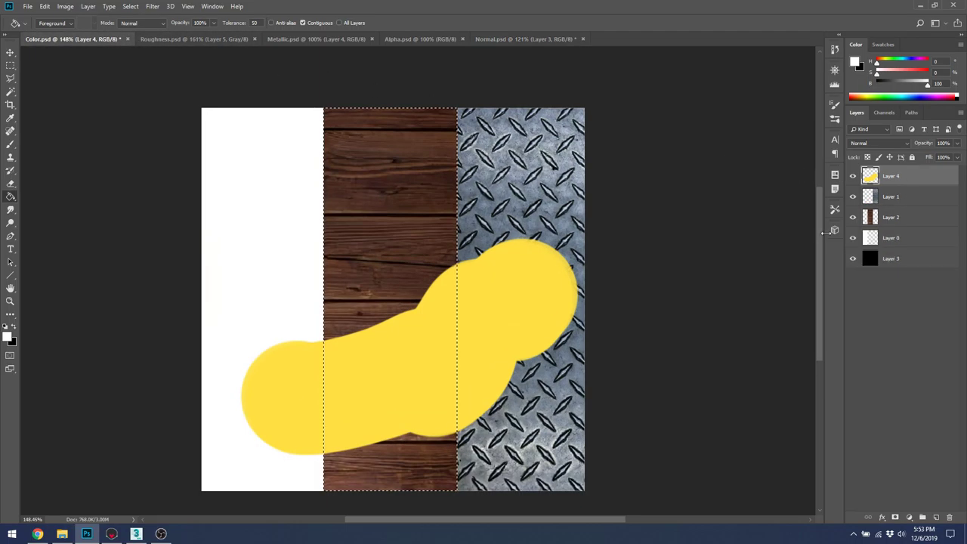
{"action": "left_click", "coordinate": [883, 221]}
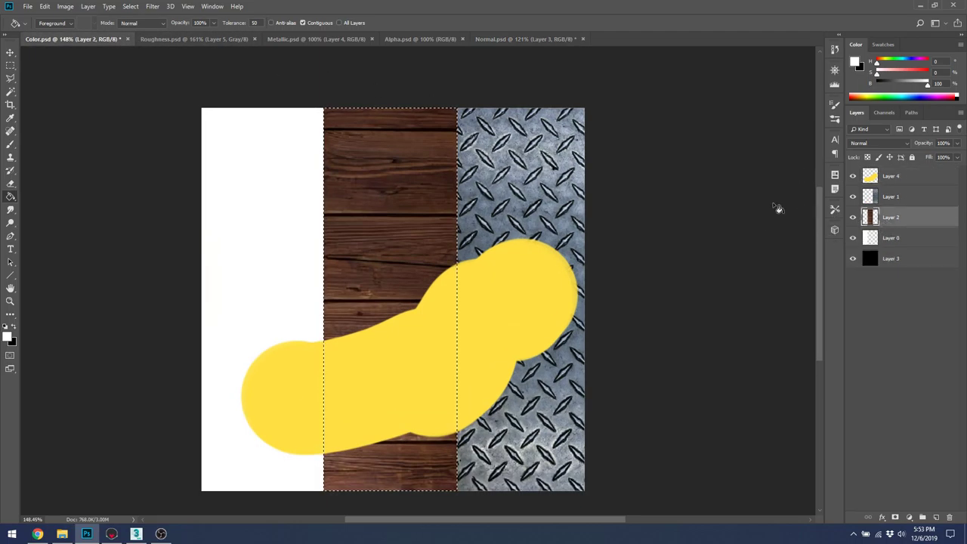
{"action": "key", "text": "ctrl+c"}
{"action": "left_click", "coordinate": [525, 39]}
{"action": "key", "text": "ctrl+v"}
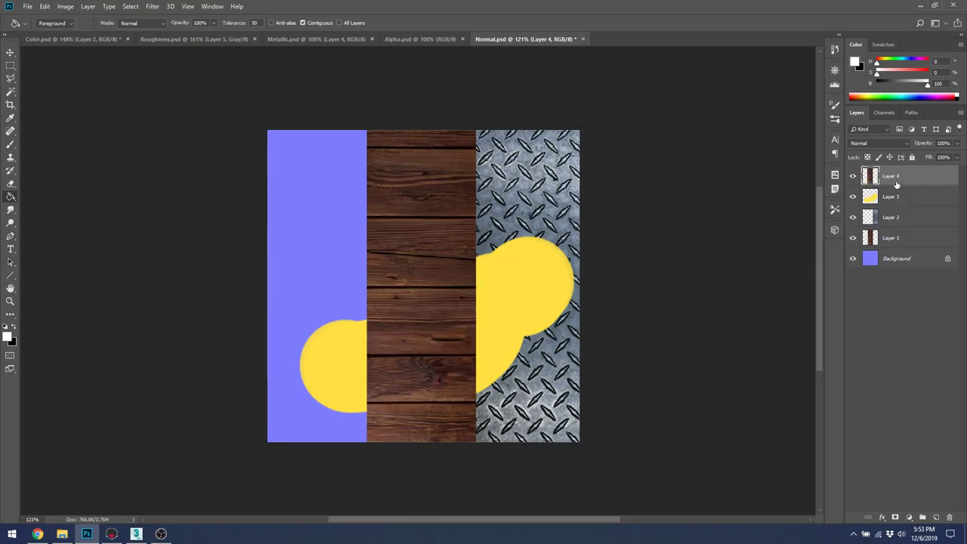
Delete the older wood layer, Layer 1, and move the new wood Layer 4 beneath the metal Layer 2
{"action": "left_click", "coordinate": [891, 241]}
{"action": "left_click_drag", "start_coordinate": [895, 249], "coordinate": [907, 194]}
{"action": "scroll", "coordinate": [446, 250], "scroll_direction": "down", "scroll_amount": 3}
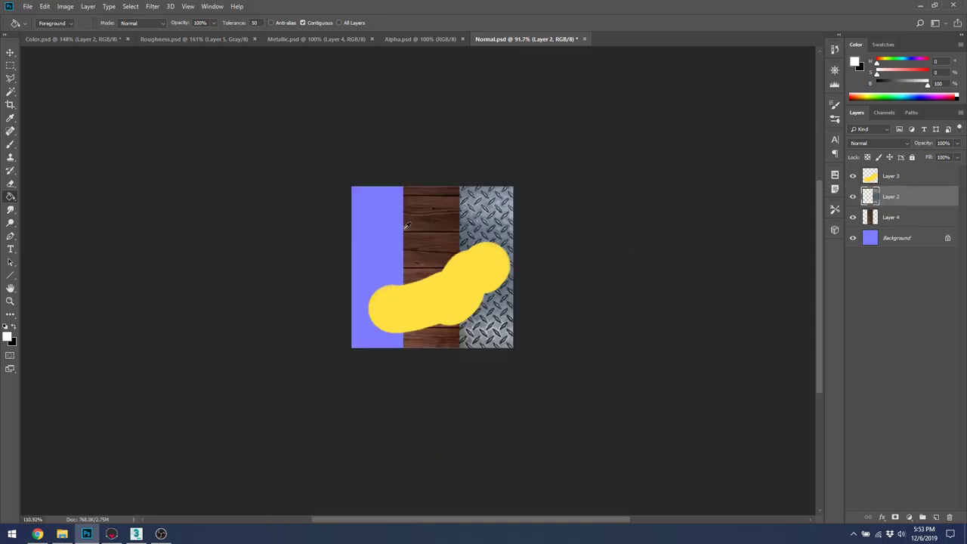
{"action": "scroll", "coordinate": [412, 225], "scroll_direction": "up", "scroll_amount": 3}
Add a new layer directly above the Background and fill it with white
{"action": "left_click", "coordinate": [888, 241]}
{"action": "left_click", "coordinate": [936, 517]}
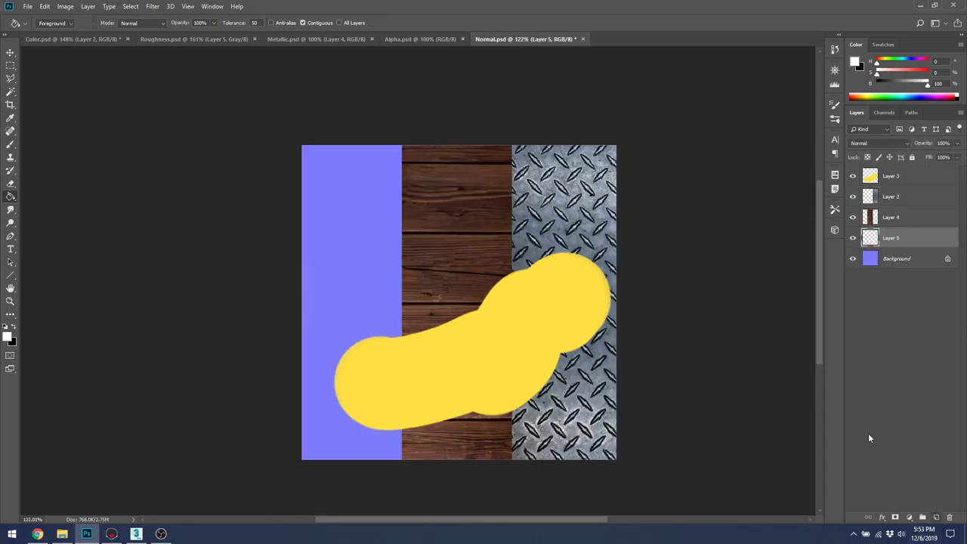
{"action": "left_click", "coordinate": [471, 260]}
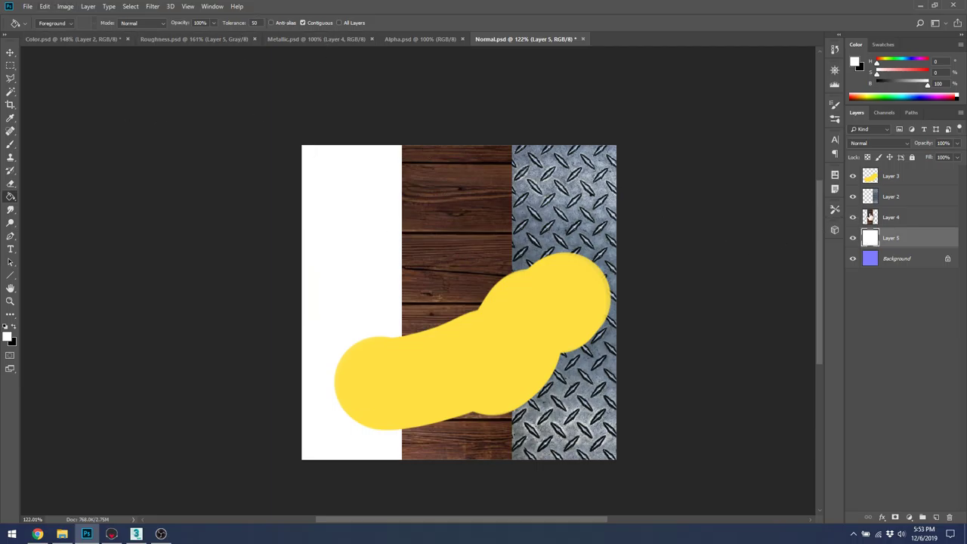
Hide Layer 5, Layer 2, Layer 3 and Layer 4 so that only the Background is displayed
{"action": "left_click", "coordinate": [875, 218]}
{"action": "left_click", "coordinate": [853, 238]}
{"action": "left_click", "coordinate": [853, 196]}
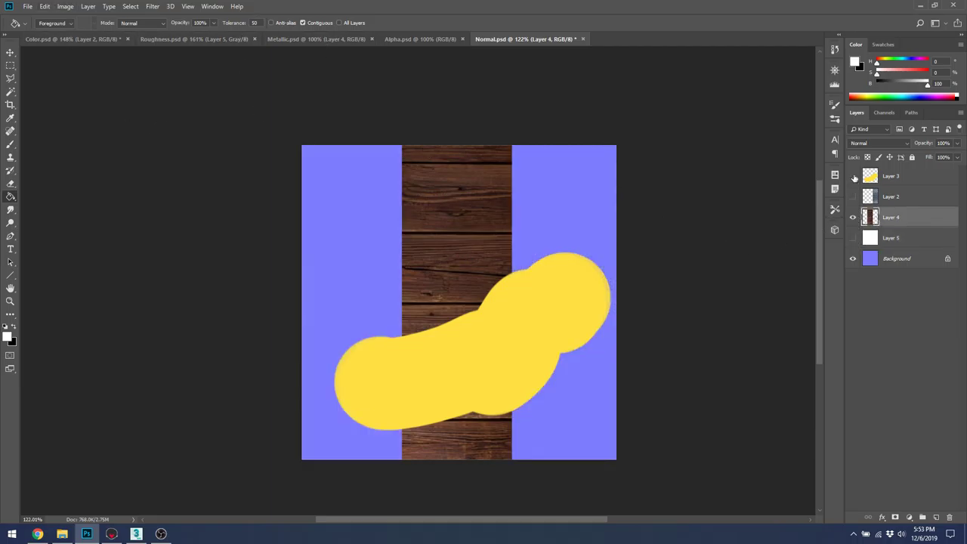
{"action": "left_click", "coordinate": [853, 175]}
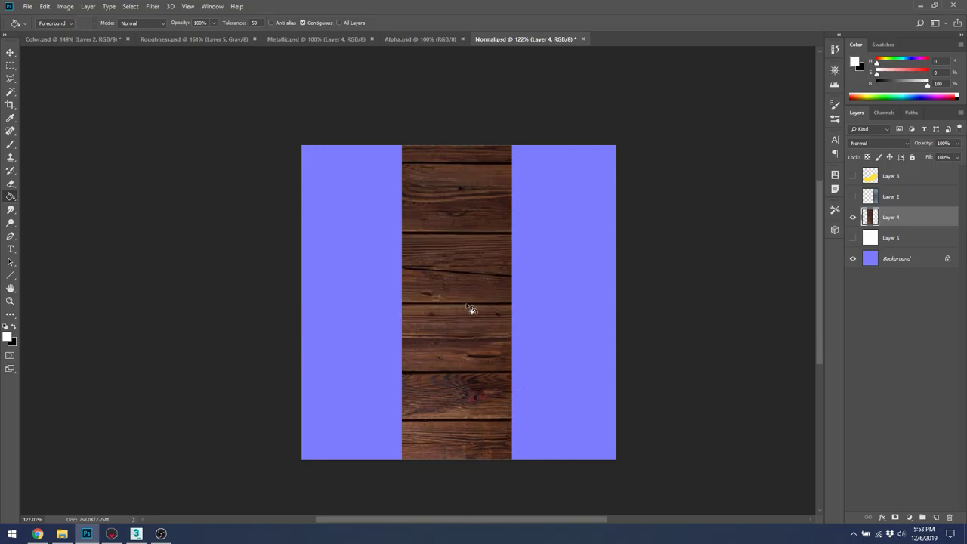
{"action": "right_click", "coordinate": [499, 303]}
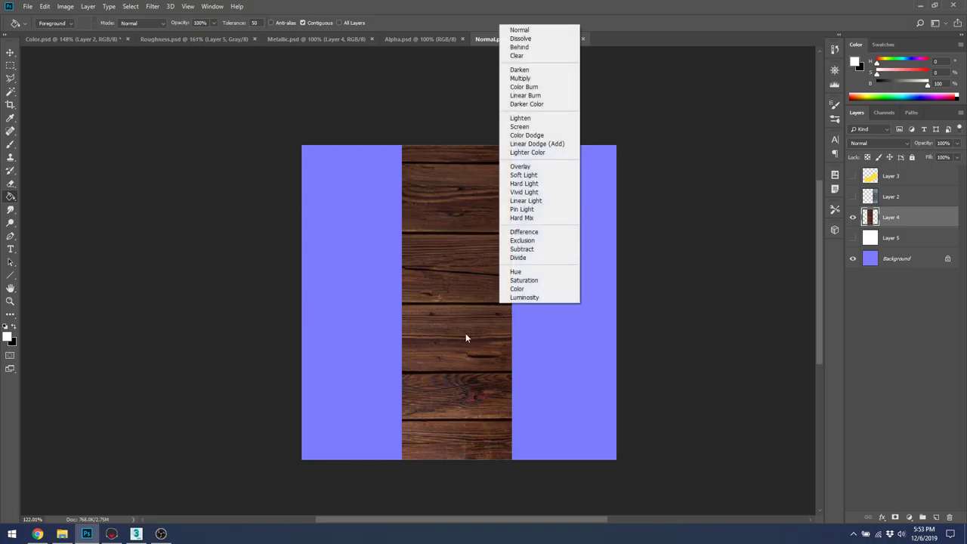
{"action": "left_click", "coordinate": [676, 335]}
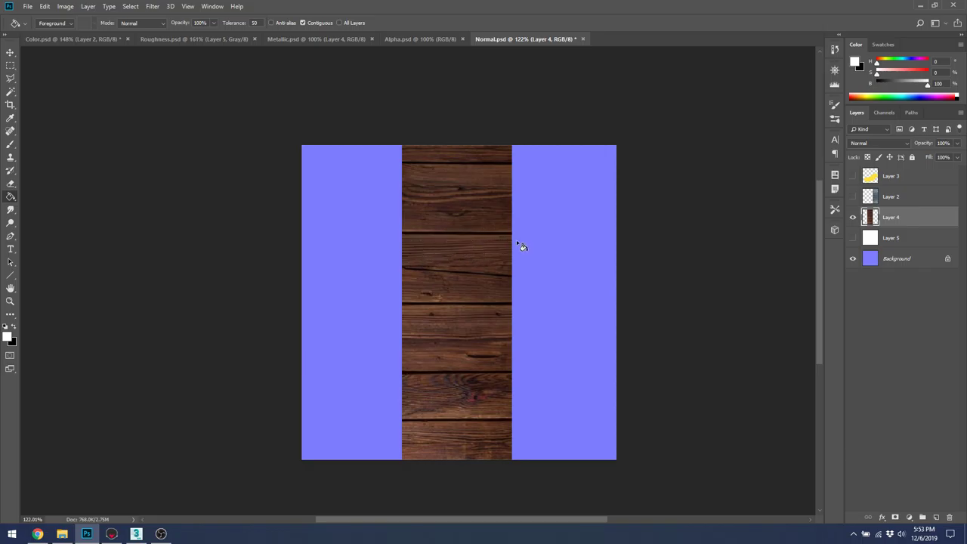
{"action": "left_click", "coordinate": [854, 197]}
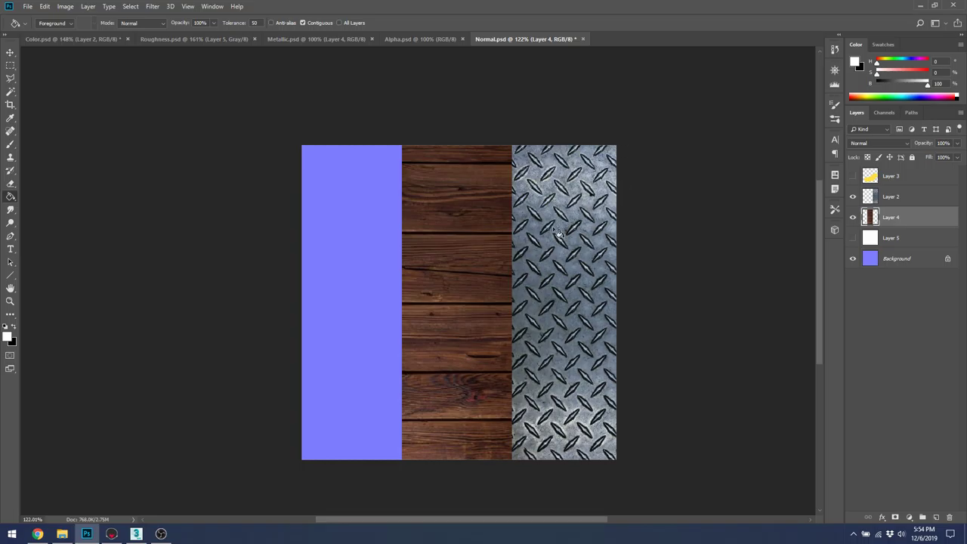
{"action": "left_click", "coordinate": [853, 196]}
{"action": "left_click", "coordinate": [853, 217]}
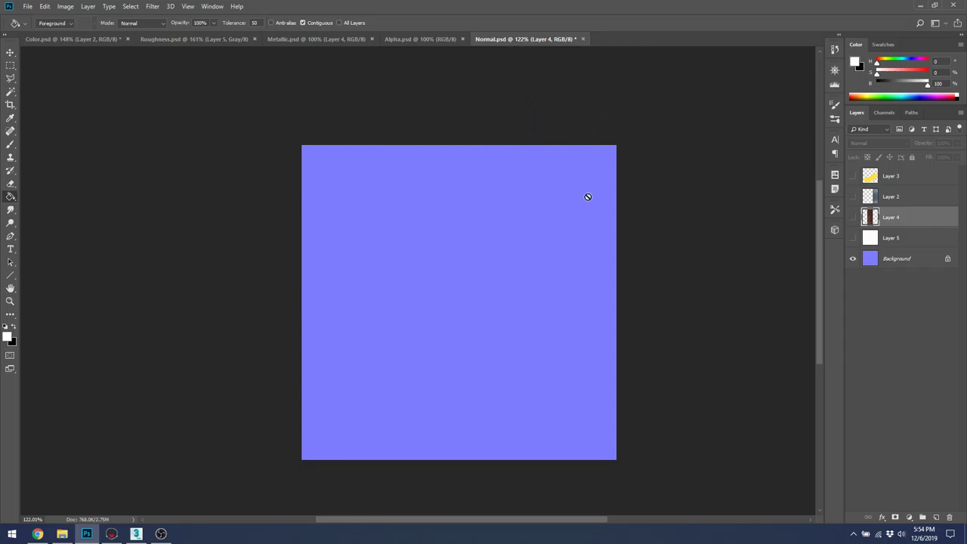
Add another new layer and place it between Layer 4 and Layer 5
{"action": "key", "text": "b"}
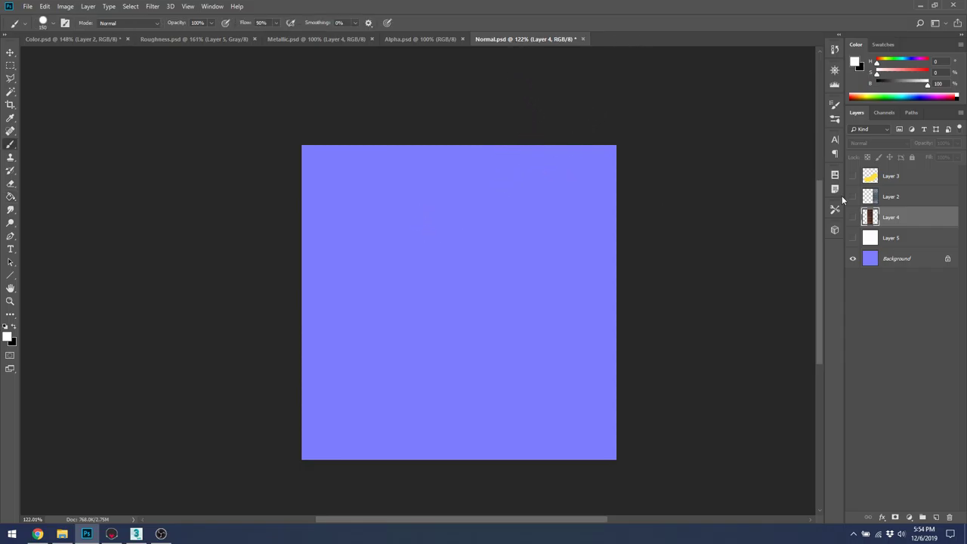
{"action": "left_click", "coordinate": [936, 518]}
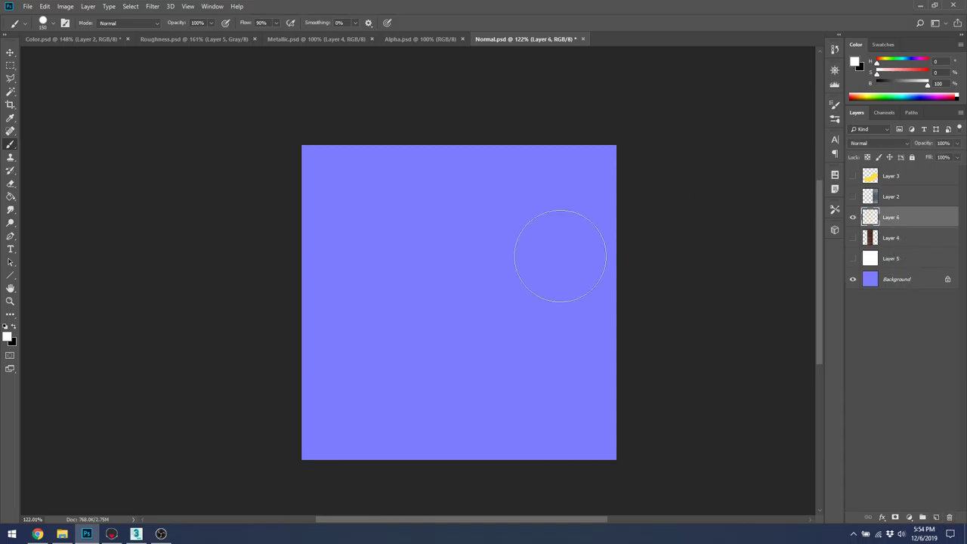
{"action": "left_click_drag", "start_coordinate": [898, 219], "coordinate": [896, 247]}
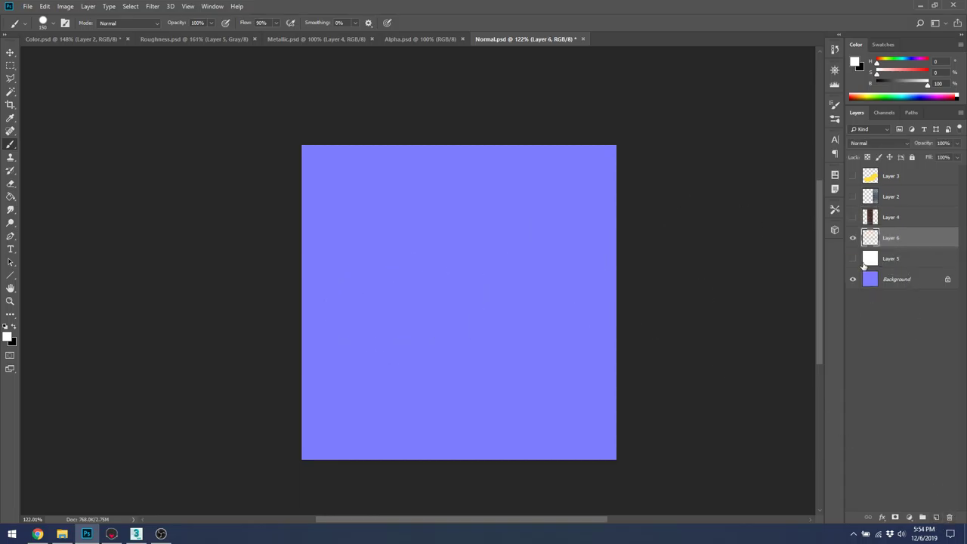
Show Layer 5 and fill it with black using the Paint Bucket
{"action": "left_click", "coordinate": [853, 259]}
{"action": "left_click", "coordinate": [869, 259]}
{"action": "key", "text": "g"}
{"action": "key", "text": "x"}
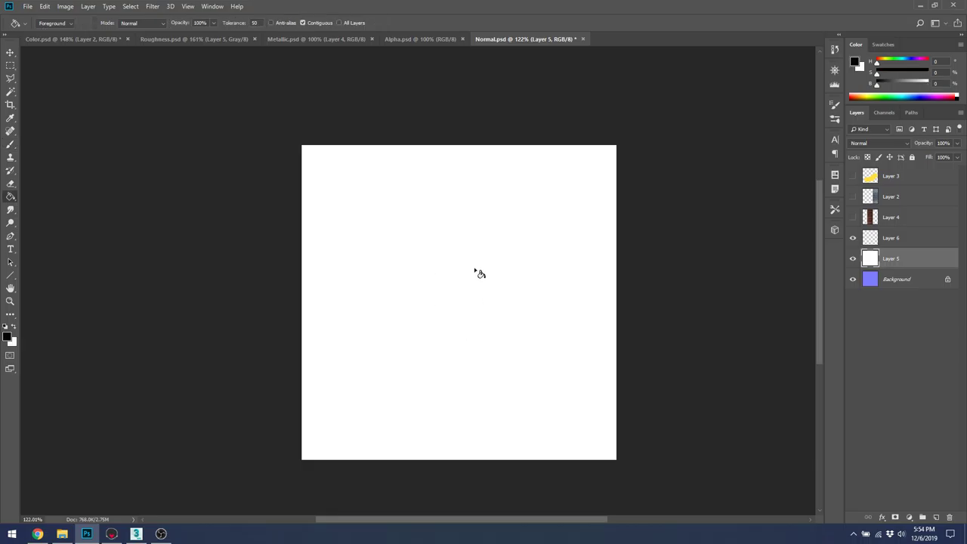
{"action": "left_click", "coordinate": [481, 272]}
Set the foreground color's brightness to 50% and fill Layer 6 with that gray
{"action": "left_click", "coordinate": [877, 239]}
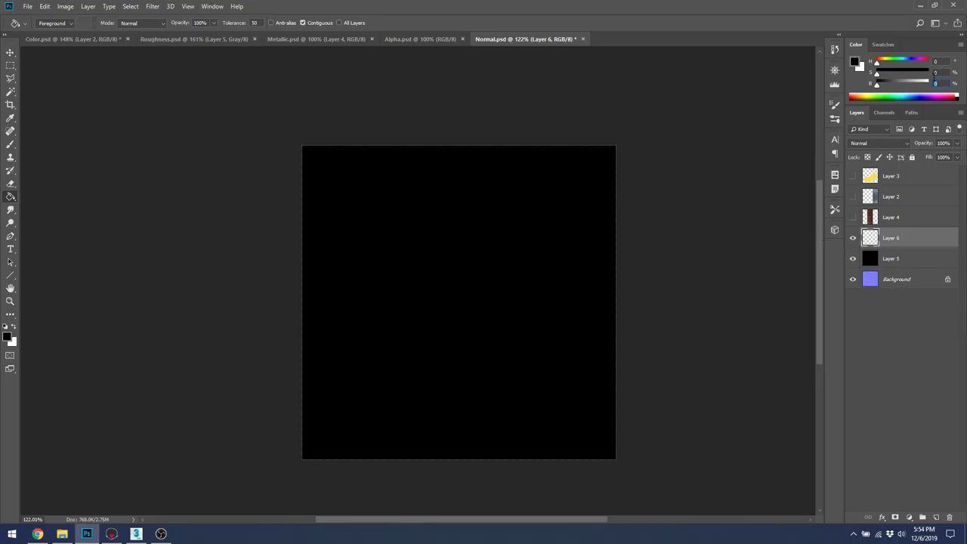
{"action": "type", "text": "0"}
{"action": "left_click", "coordinate": [541, 245]}
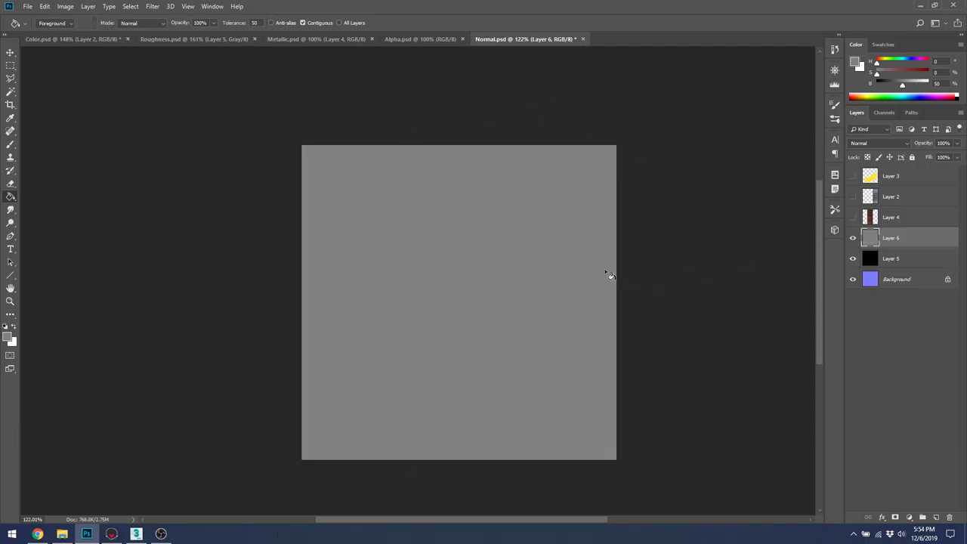
With a large soft brush, paint a horizontal white stroke across the upper half of Layer 6 and a black one across the lower half
{"action": "key", "text": "b"}
{"action": "key", "text": "bracketleft"}
{"action": "key", "text": "bracketleft"}
{"action": "key", "text": "bracketleft"}
{"action": "key", "text": "bracketleft"}
{"action": "key", "text": "d"}
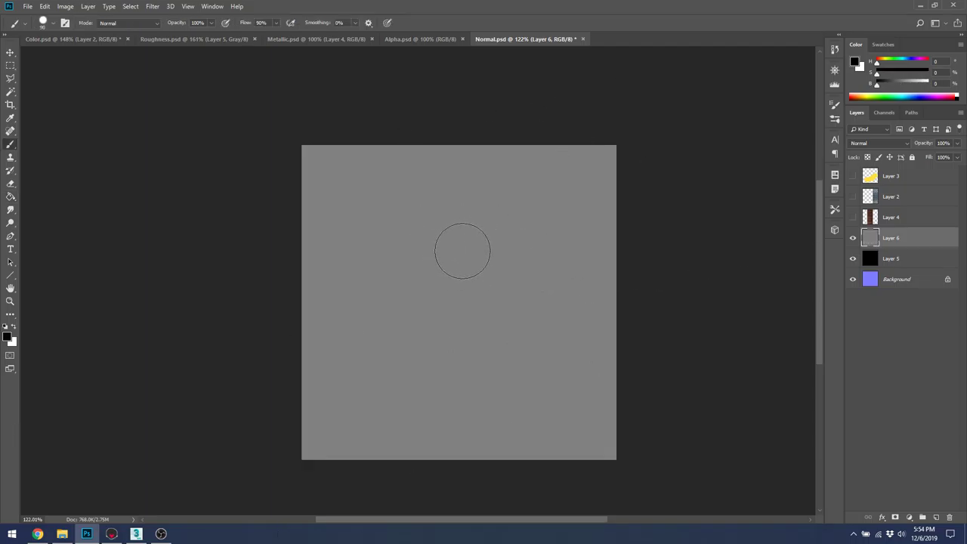
{"action": "key", "text": "c"}
{"action": "key", "text": "b"}
{"action": "key", "text": "x"}
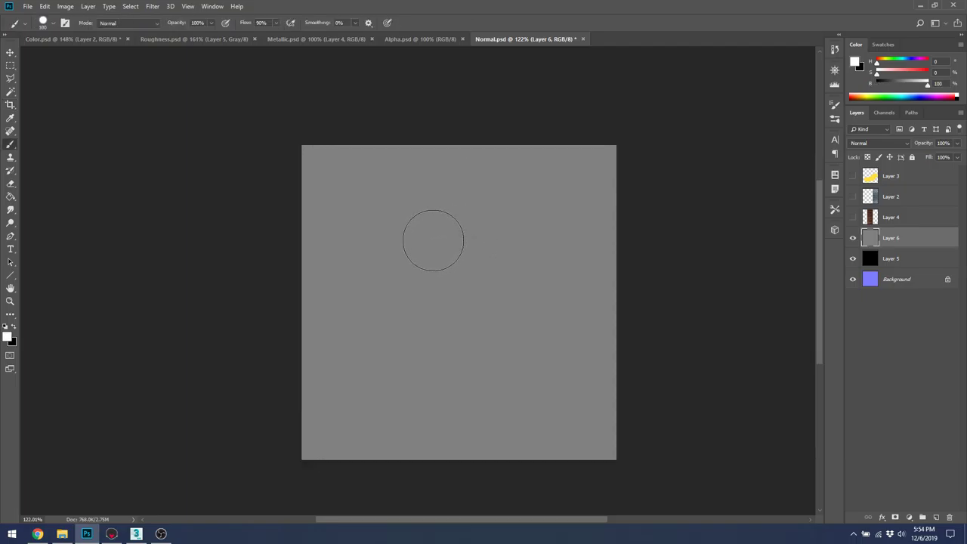
{"action": "right_click", "coordinate": [437, 242]}
{"action": "key", "text": "Return"}
{"action": "left_click_drag", "start_coordinate": [371, 224], "coordinate": [542, 224]}
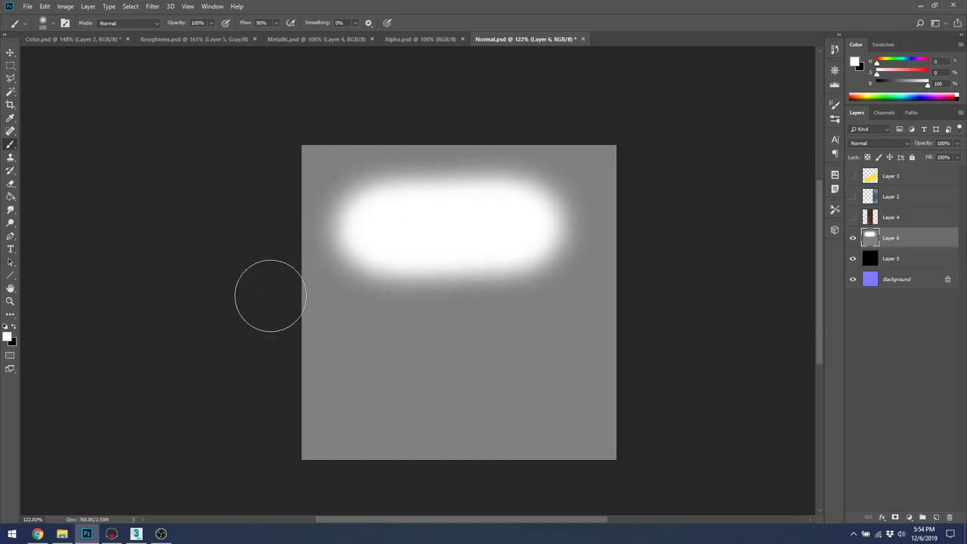
{"action": "key", "text": "x"}
{"action": "left_click_drag", "start_coordinate": [363, 371], "coordinate": [533, 370]}
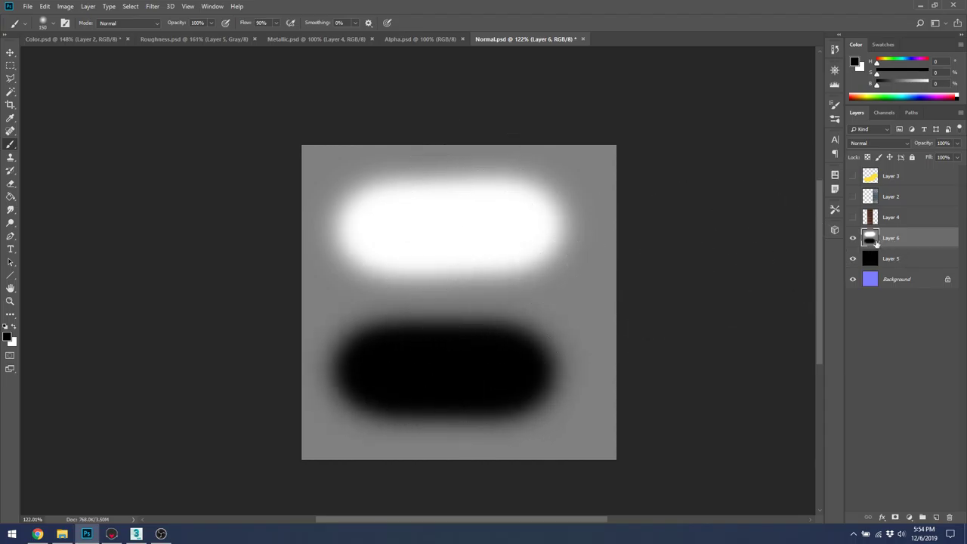
Open the Generate Normal Map filter on Layer 6 and move its dialog aside to uncover the painted strokes on the canvas
{"action": "left_click", "coordinate": [164, 6]}
{"action": "mouse_move", "coordinate": [152, 6]}
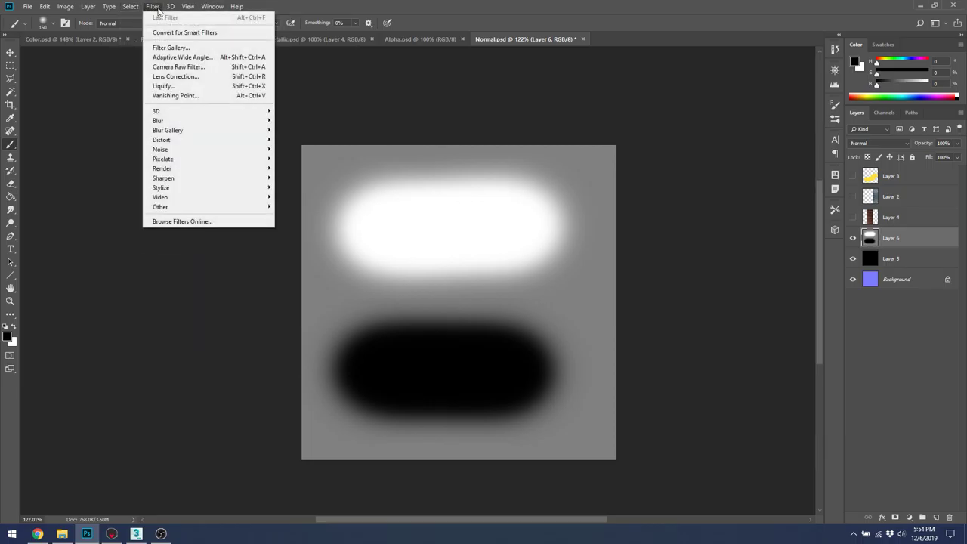
{"action": "mouse_move", "coordinate": [186, 115]}
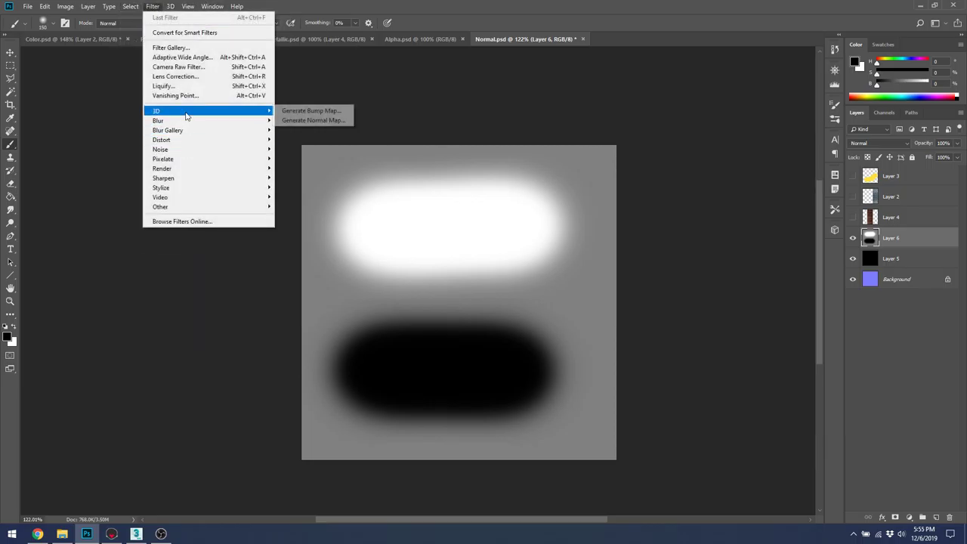
{"action": "left_click", "coordinate": [317, 121]}
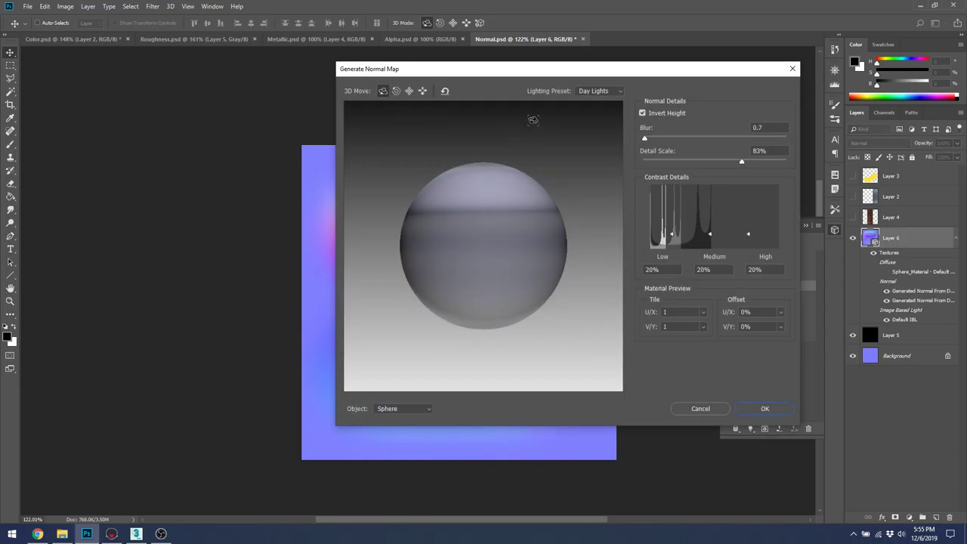
{"action": "left_click_drag", "start_coordinate": [562, 73], "coordinate": [825, 67]}
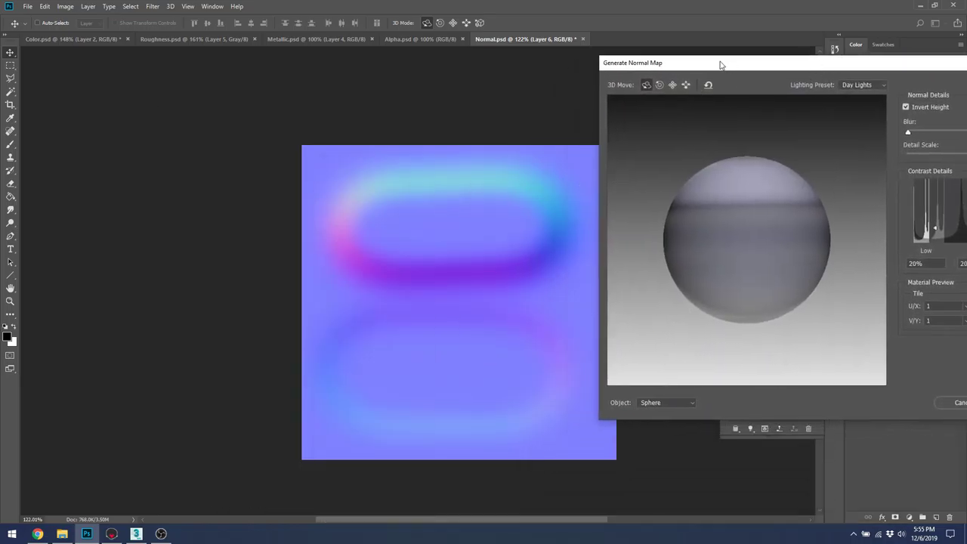
{"action": "left_click_drag", "start_coordinate": [721, 65], "coordinate": [728, 58]}
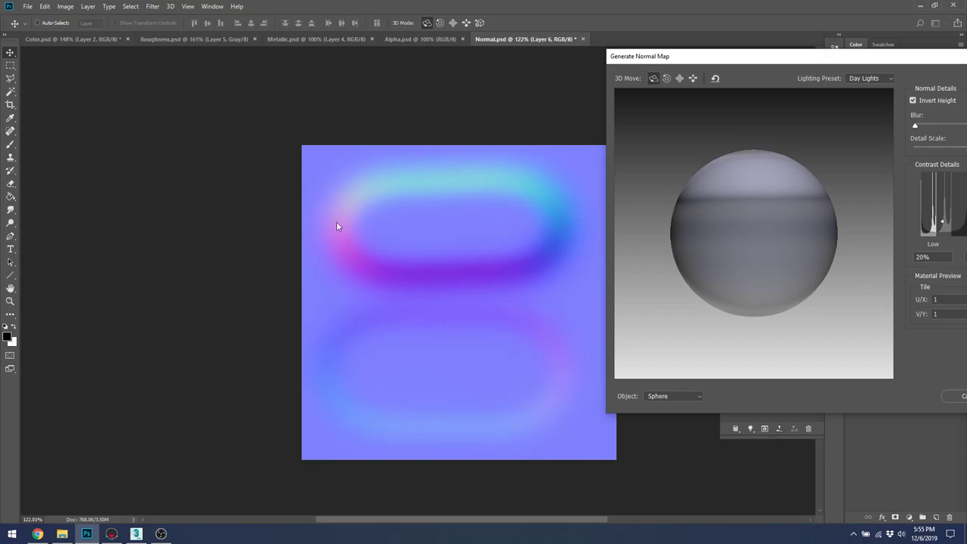
Compare the normal map without and with Invert Height, keep Invert Height on, and apply the filter
{"action": "left_click_drag", "start_coordinate": [700, 58], "coordinate": [132, 113]}
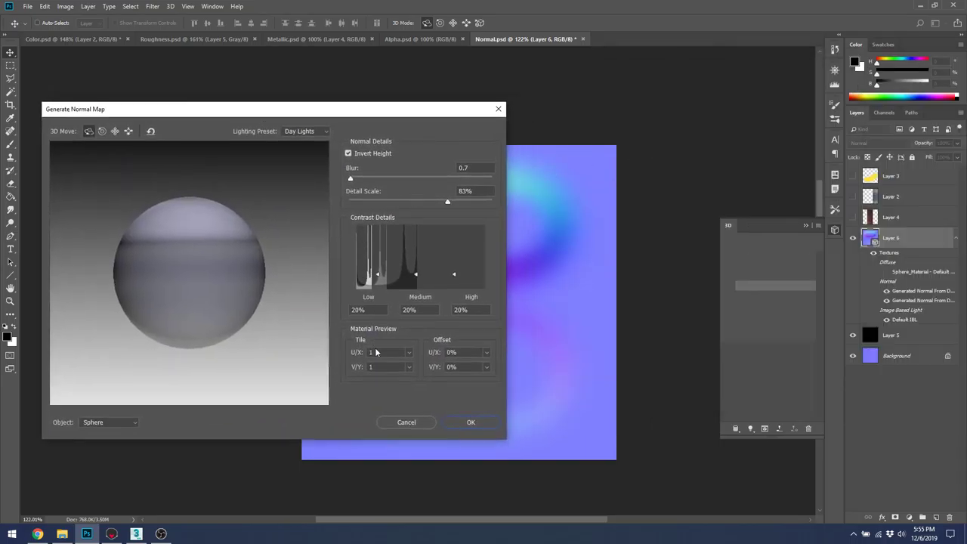
{"action": "left_click", "coordinate": [352, 152]}
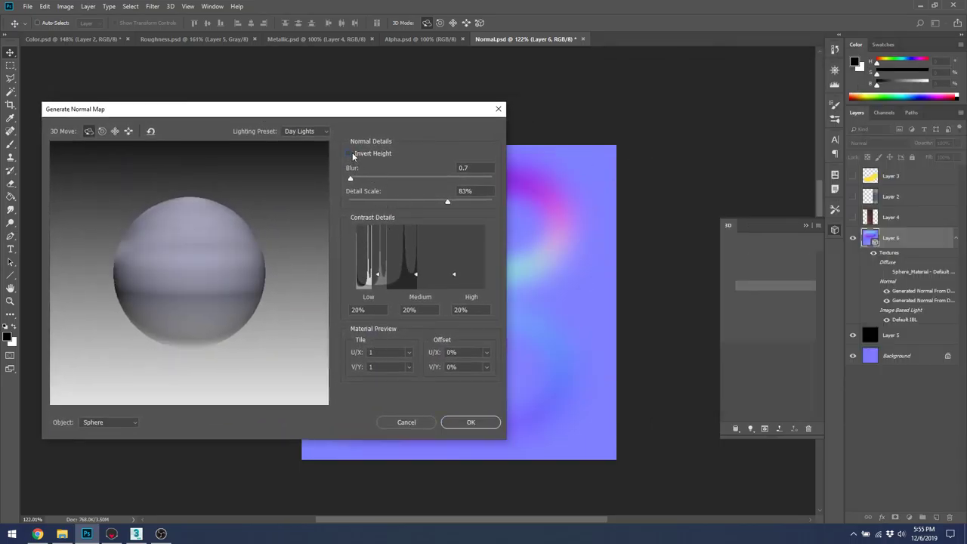
{"action": "left_click", "coordinate": [352, 152]}
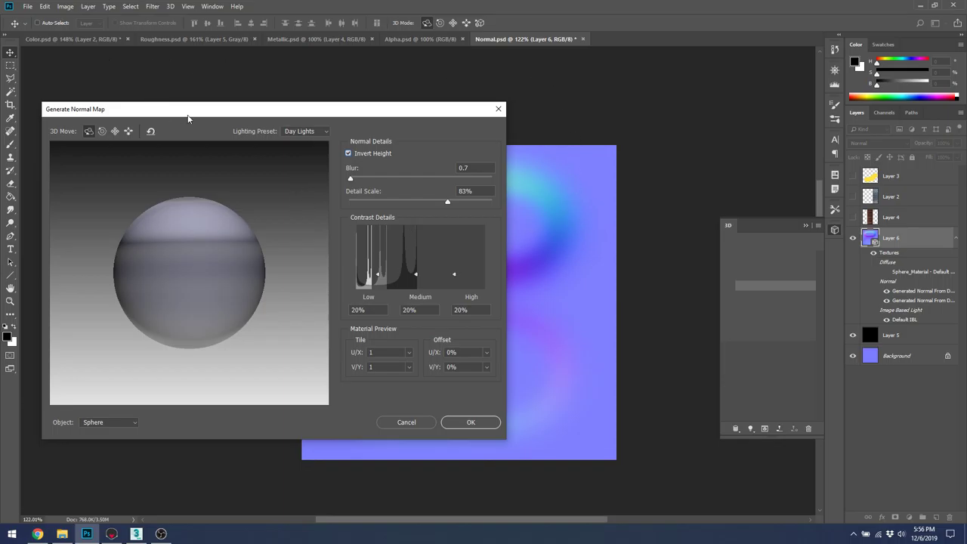
{"action": "left_click_drag", "start_coordinate": [188, 108], "coordinate": [186, 75]}
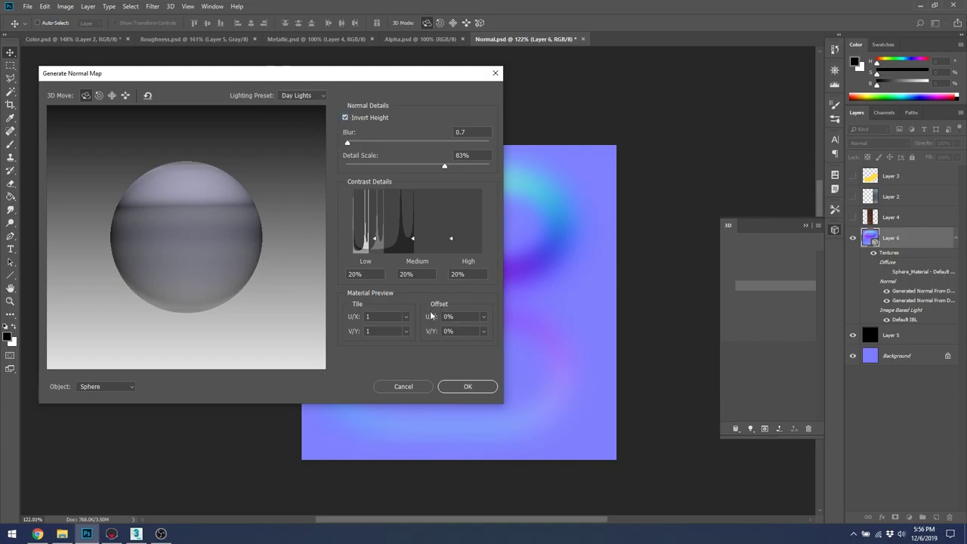
{"action": "left_click", "coordinate": [467, 387]}
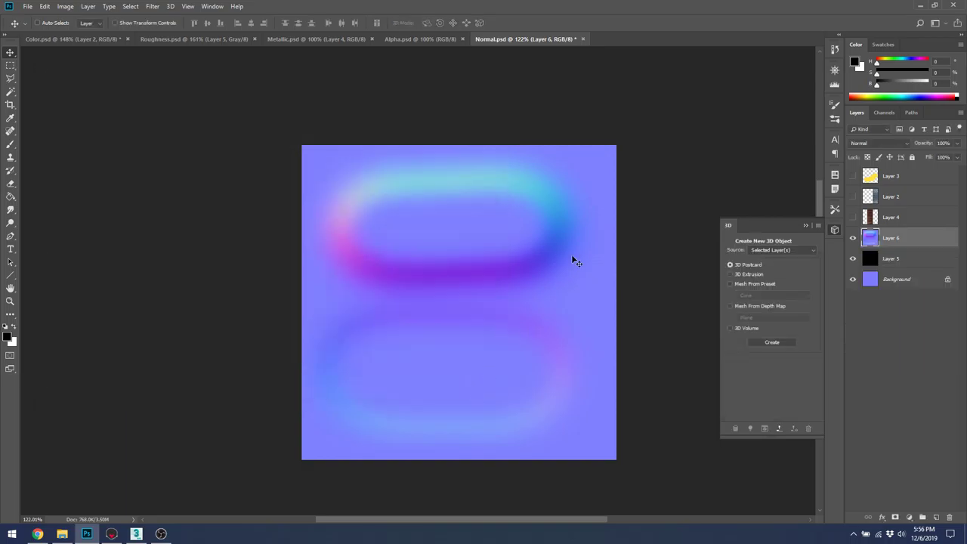
Save Normal.psd and switch to Marmoset Toolbag
{"action": "key", "text": "ctrl+s"}
{"action": "key", "text": "alt+Tab"}
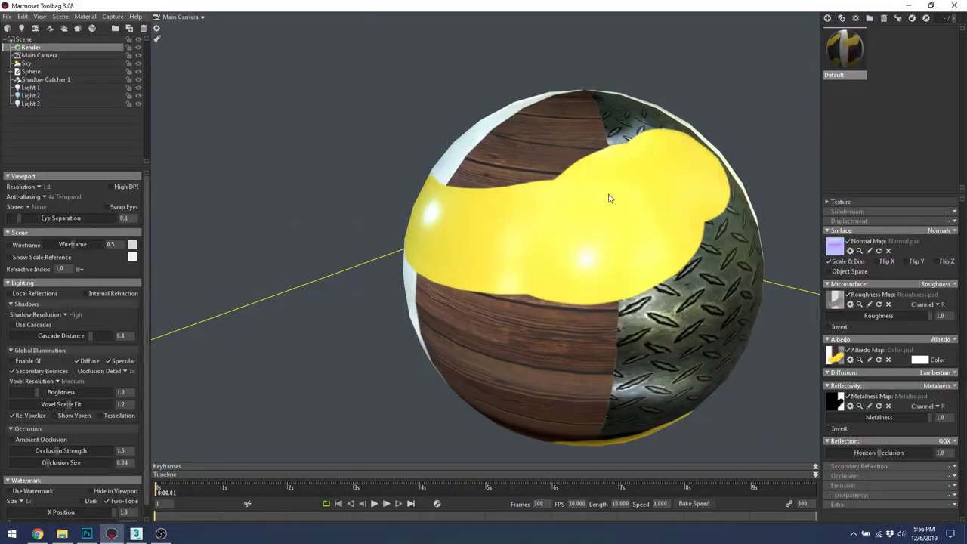
{"action": "left_click", "coordinate": [834, 246]}
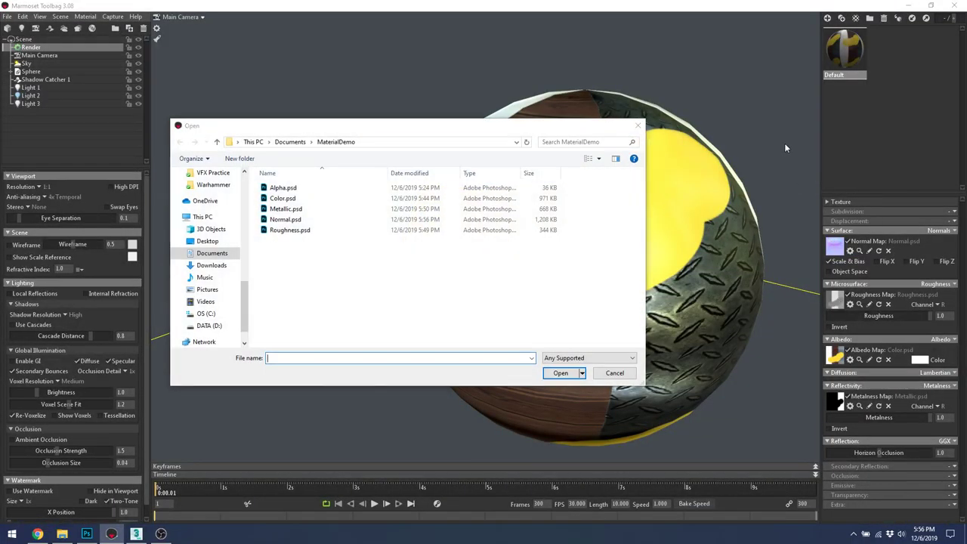
{"action": "key", "text": "Escape"}
Turn off the albedo, roughness and metalness maps and examine the normal map's relief around the sphere
{"action": "left_click_drag", "start_coordinate": [808, 225], "coordinate": [844, 282]}
{"action": "left_click", "coordinate": [848, 350]}
{"action": "left_click", "coordinate": [848, 294]}
{"action": "left_click", "coordinate": [848, 396]}
{"action": "left_click_drag", "start_coordinate": [615, 227], "coordinate": [459, 255]}
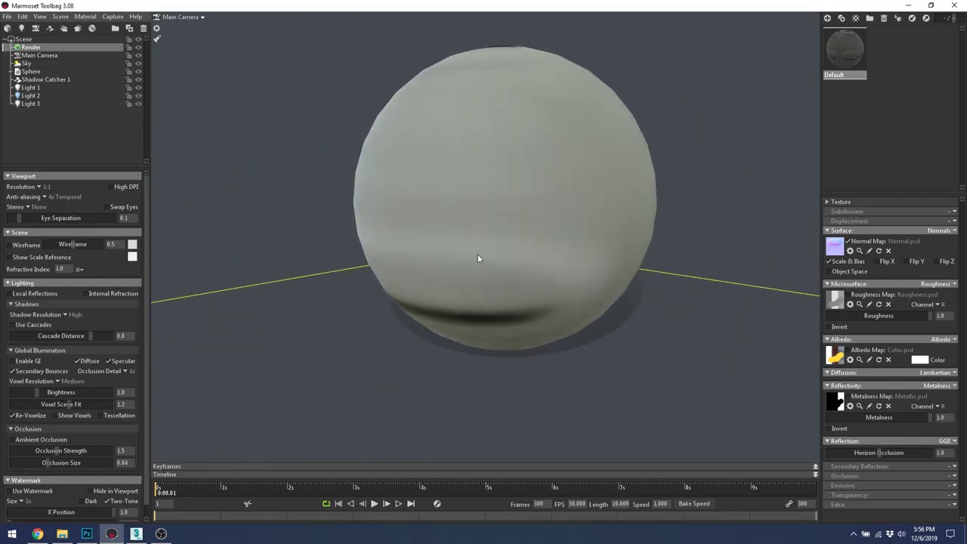
{"action": "left_click_drag", "start_coordinate": [546, 285], "coordinate": [529, 225]}
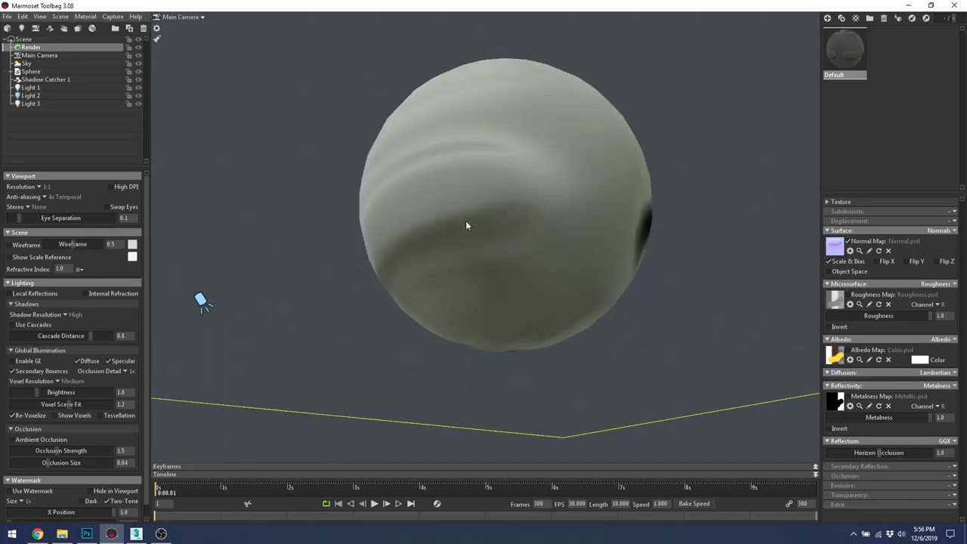
{"action": "left_click", "coordinate": [482, 188]}
{"action": "left_click_drag", "start_coordinate": [482, 188], "coordinate": [320, 184]}
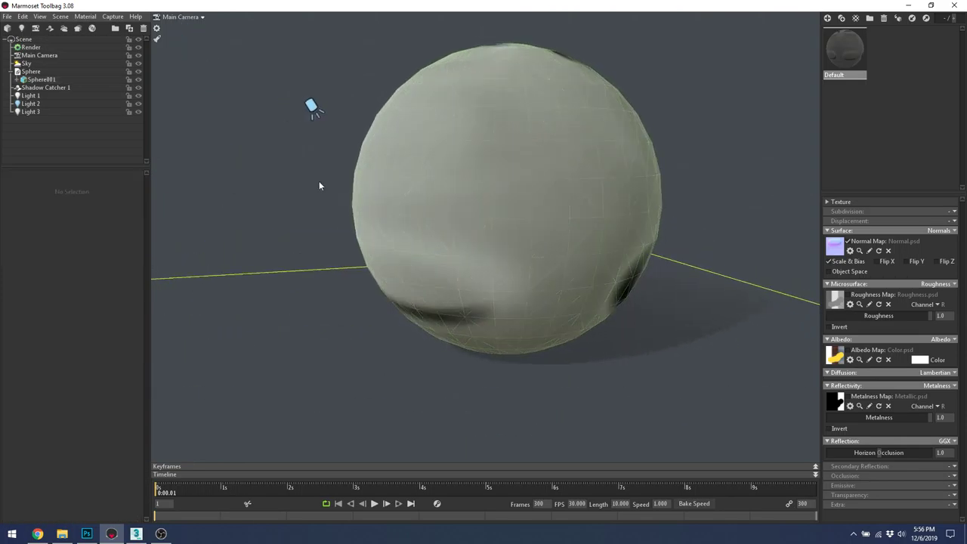
{"action": "left_click", "coordinate": [369, 221]}
{"action": "left_click", "coordinate": [378, 247]}
Set the material's metalness to 0 and its roughness to about 0.475
{"action": "left_click_drag", "start_coordinate": [909, 317], "coordinate": [869, 321]}
{"action": "mouse_move", "coordinate": [881, 418]}
{"action": "left_mouse_down"}
{"action": "mouse_move", "coordinate": [852, 421]}
{"action": "mouse_move", "coordinate": [848, 389]}
{"action": "left_mouse_up"}
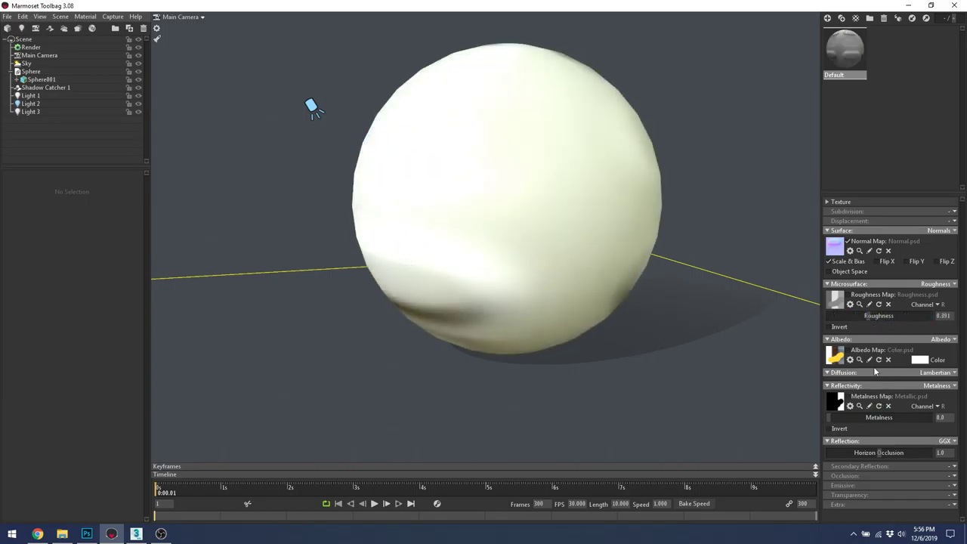
{"action": "mouse_move", "coordinate": [869, 317]}
{"action": "left_mouse_down"}
{"action": "mouse_move", "coordinate": [927, 316]}
{"action": "mouse_move", "coordinate": [882, 317]}
{"action": "left_mouse_up"}
Set the albedo color to a brown of RGB 111, 83, 31 and inspect the relief on the sphere
{"action": "left_click", "coordinate": [919, 360]}
{"action": "left_click", "coordinate": [297, 491]}
{"action": "left_click", "coordinate": [311, 437]}
{"action": "left_click_drag", "start_coordinate": [247, 438], "coordinate": [250, 459]}
{"action": "left_click", "coordinate": [297, 497]}
{"action": "left_click", "coordinate": [297, 502]}
{"action": "left_click_drag", "start_coordinate": [462, 326], "coordinate": [495, 319]}
{"action": "left_click", "coordinate": [536, 283]}
{"action": "scroll", "coordinate": [650, 253], "scroll_direction": "up", "scroll_amount": 3}
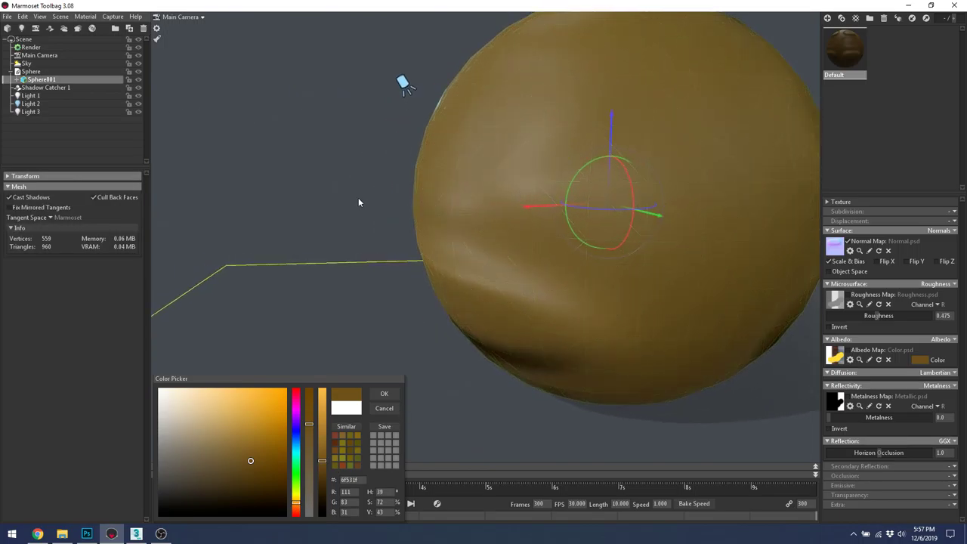
{"action": "left_click", "coordinate": [359, 204]}
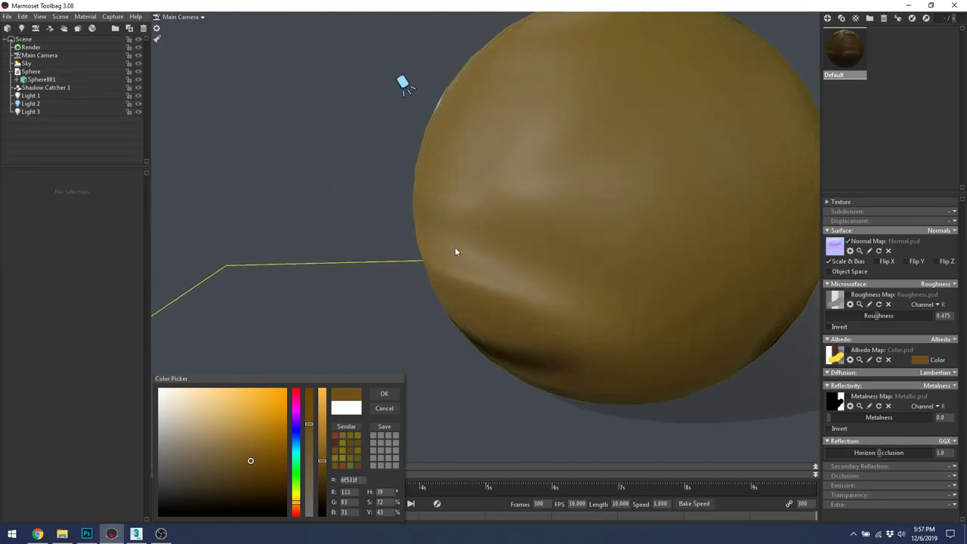
{"action": "left_click_drag", "start_coordinate": [536, 362], "coordinate": [599, 165]}
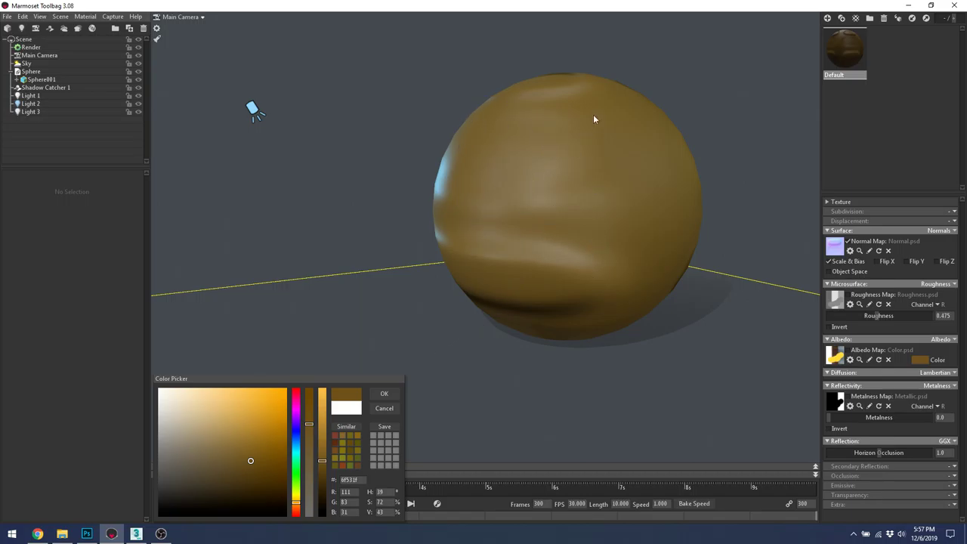
{"action": "left_click", "coordinate": [384, 394]}
Restore the material with the roughness, albedo and metalness maps enabled, roughness and metalness at 1.0, and a white albedo color
{"action": "left_click", "coordinate": [848, 295]}
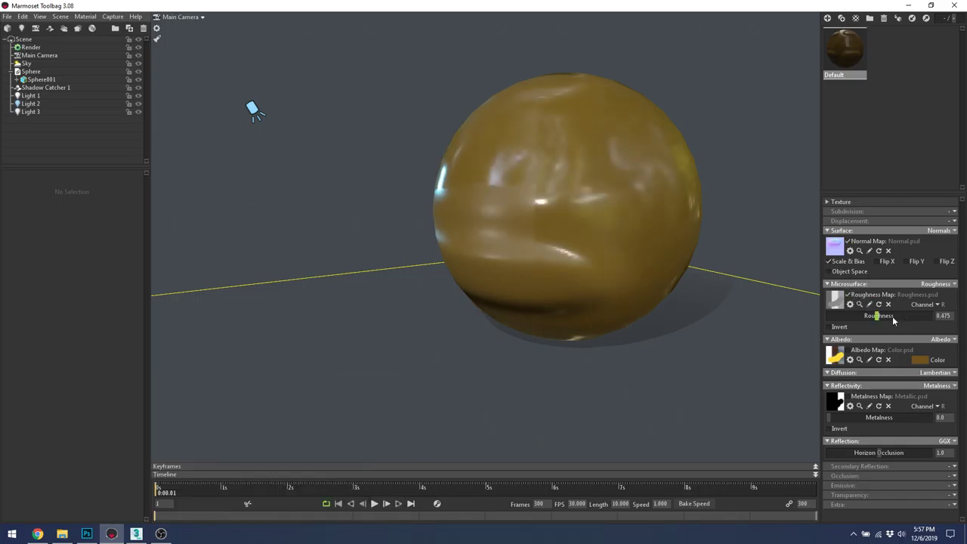
{"action": "left_click", "coordinate": [920, 361]}
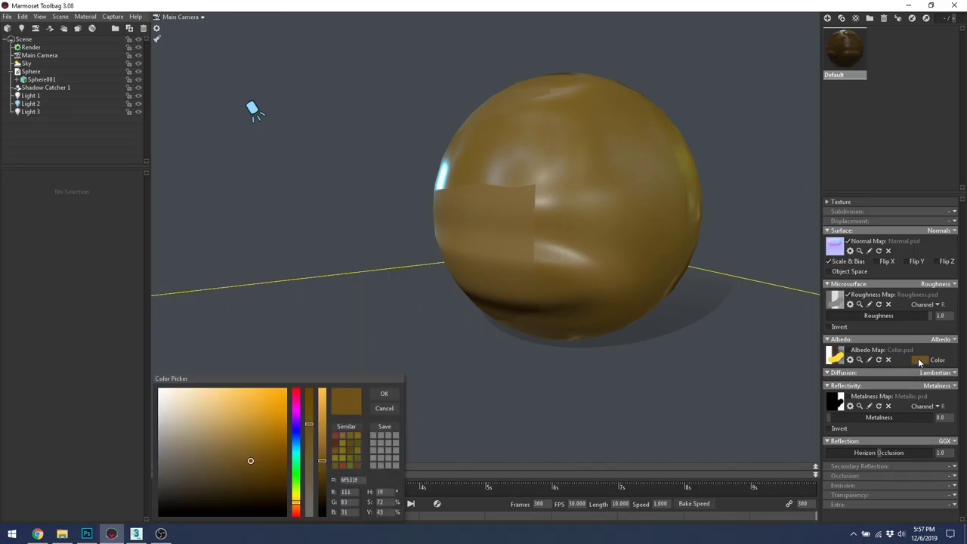
{"action": "left_click_drag", "start_coordinate": [305, 444], "coordinate": [310, 514]}
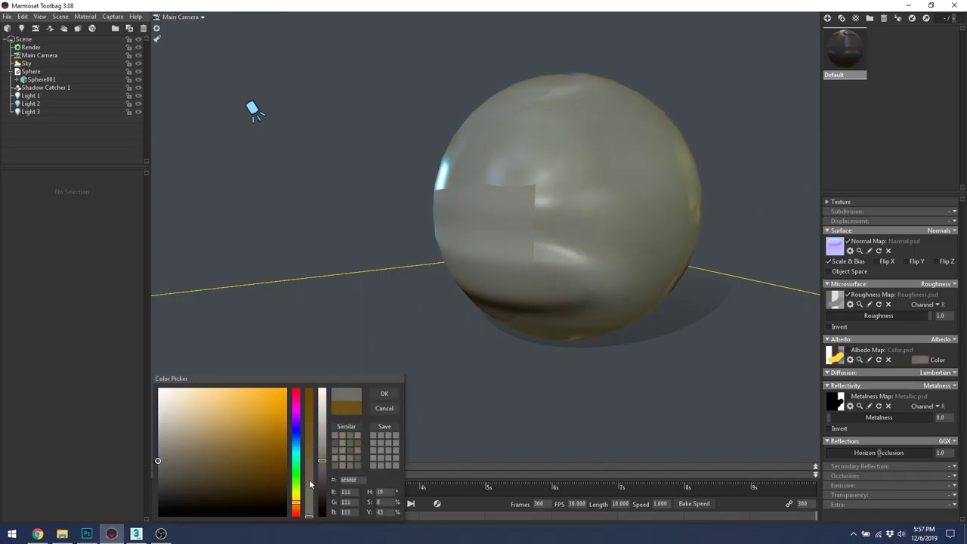
{"action": "left_click", "coordinate": [322, 393]}
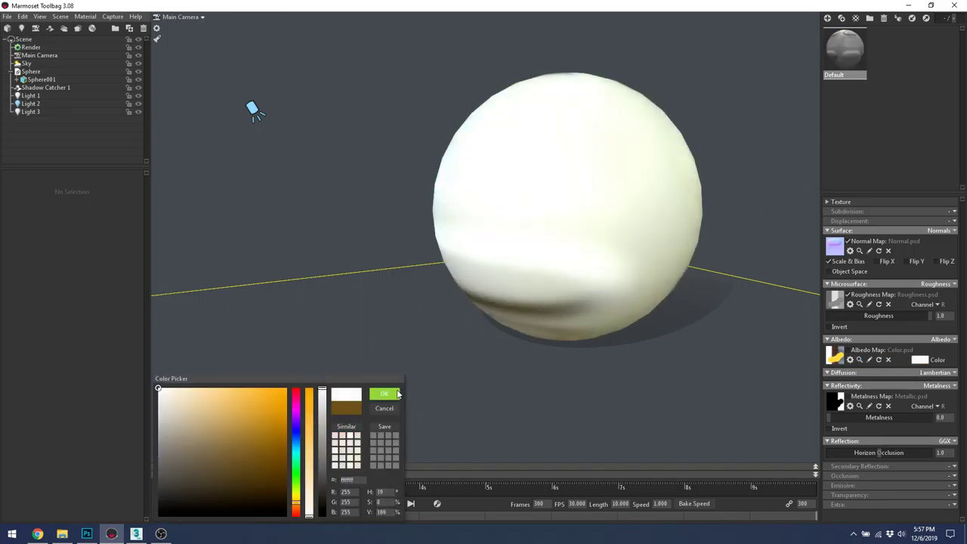
{"action": "left_click", "coordinate": [384, 393]}
{"action": "left_click", "coordinate": [846, 349]}
{"action": "left_click", "coordinate": [847, 396]}
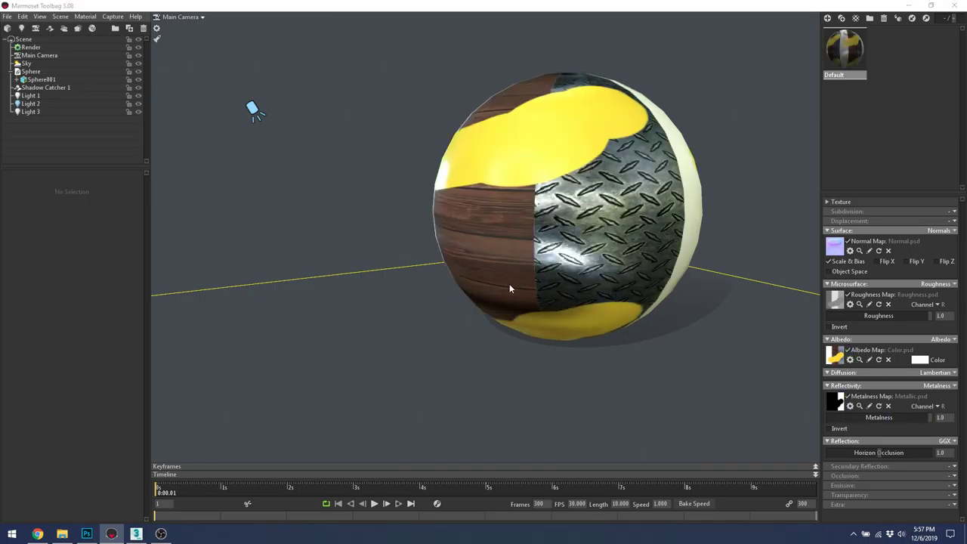
Switch to Photoshop, show only the wood on Layer 4 above the Background, and delete Layer 6
{"action": "key", "text": "alt+Tab"}
{"action": "left_click", "coordinate": [854, 238]}
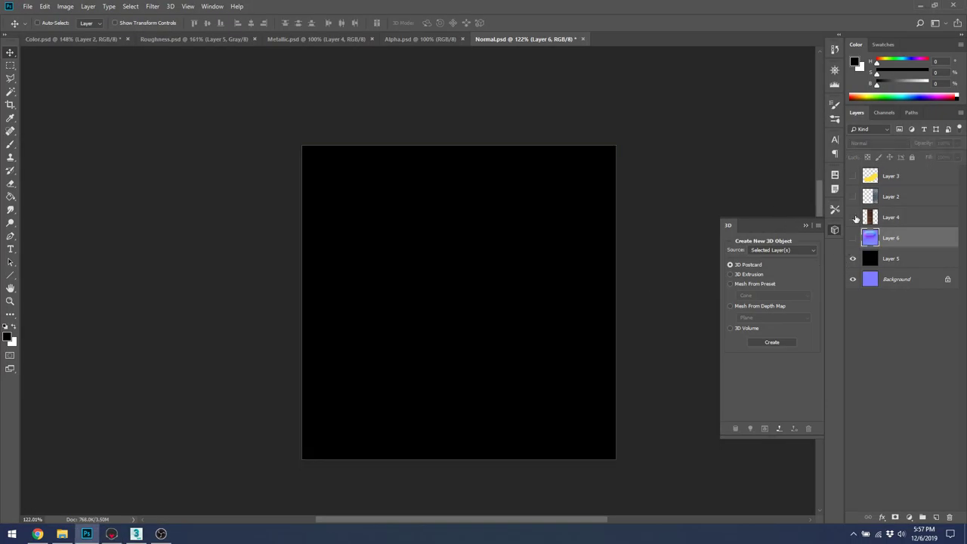
{"action": "left_click", "coordinate": [853, 259]}
{"action": "left_click", "coordinate": [853, 218]}
{"action": "left_click", "coordinate": [893, 223]}
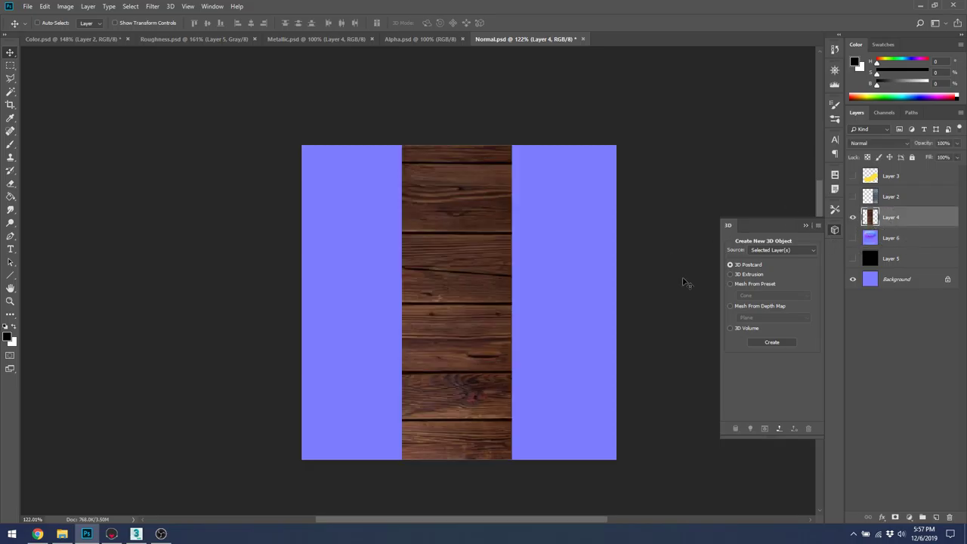
{"action": "left_click", "coordinate": [881, 239]}
{"action": "key", "text": "Delete"}
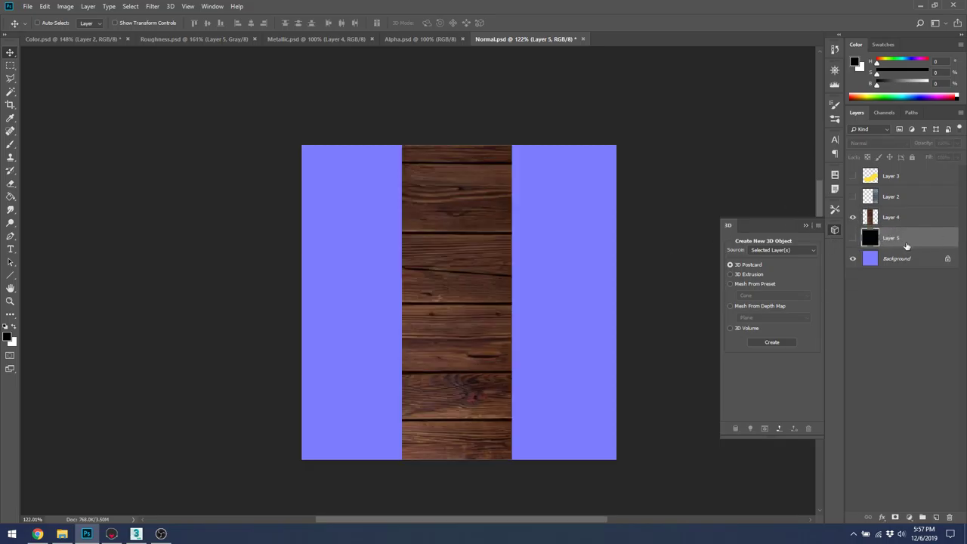
{"action": "left_click", "coordinate": [854, 238]}
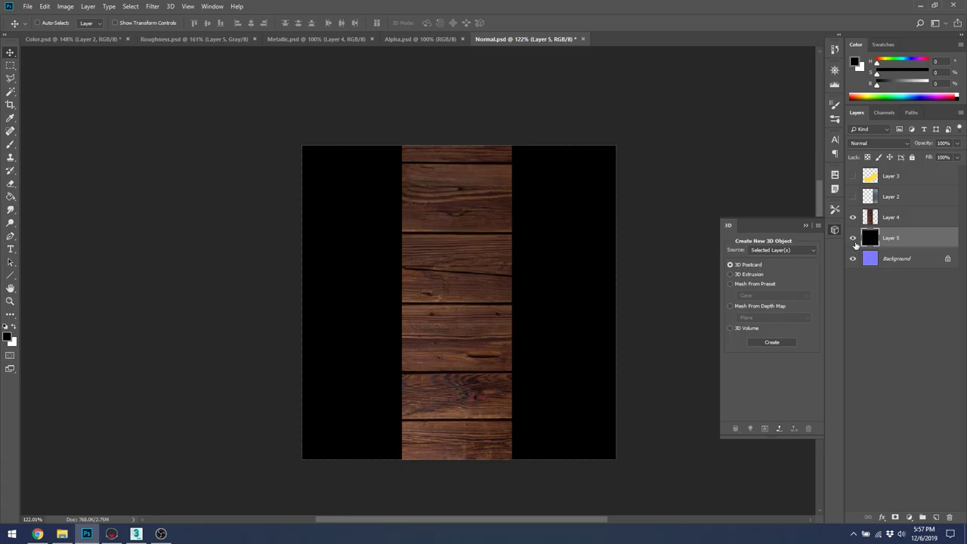
{"action": "left_click", "coordinate": [853, 238]}
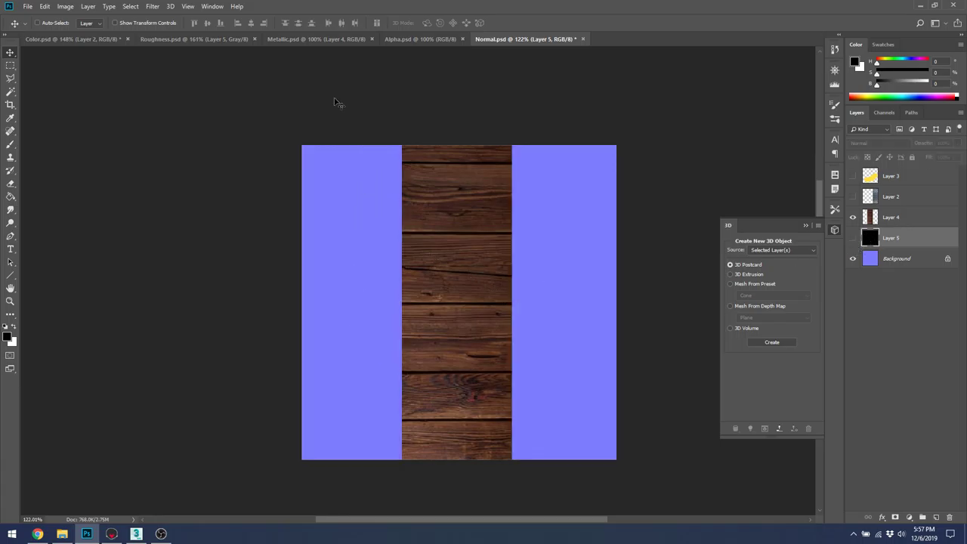
{"action": "key", "text": "alt+Tab"}
{"action": "key", "text": "alt+Tab"}
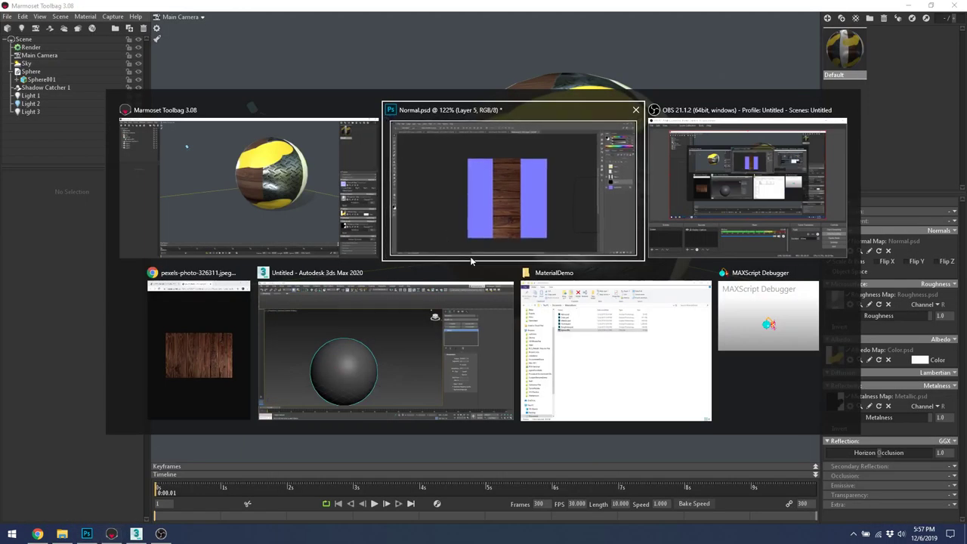
{"action": "left_click", "coordinate": [470, 256]}
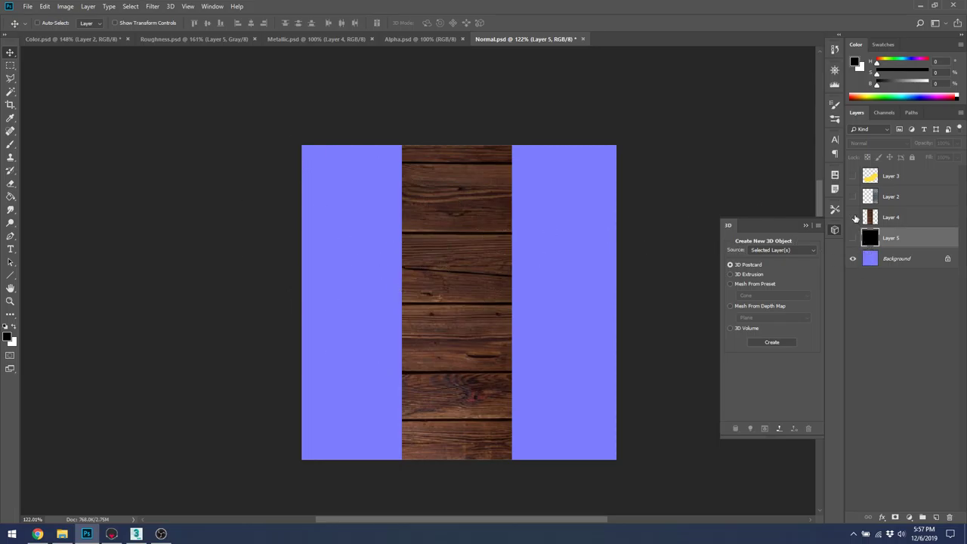
Hide Layer 4, select the Background layer, and switch the color controls to RGB sliders
{"action": "left_click", "coordinate": [854, 218]}
{"action": "left_click", "coordinate": [904, 263]}
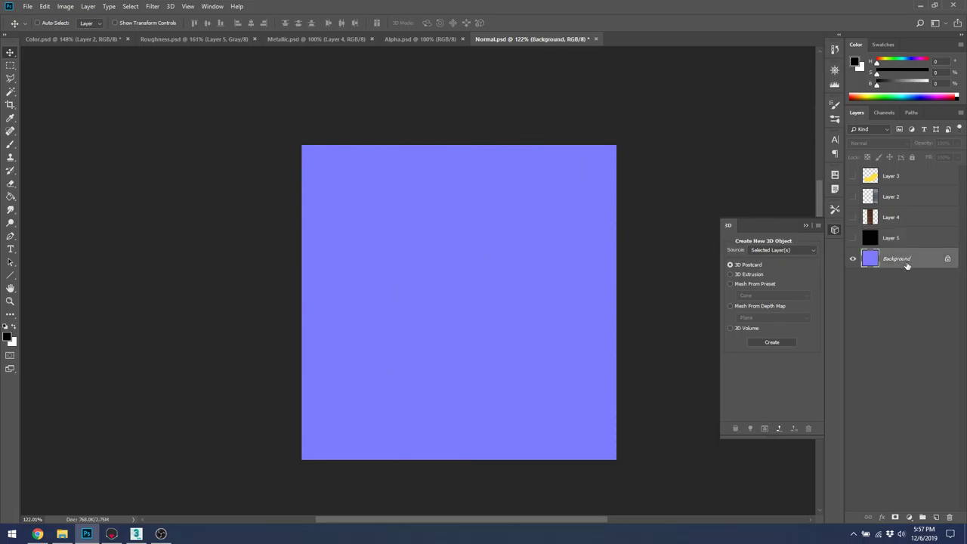
{"action": "left_click", "coordinate": [960, 45]}
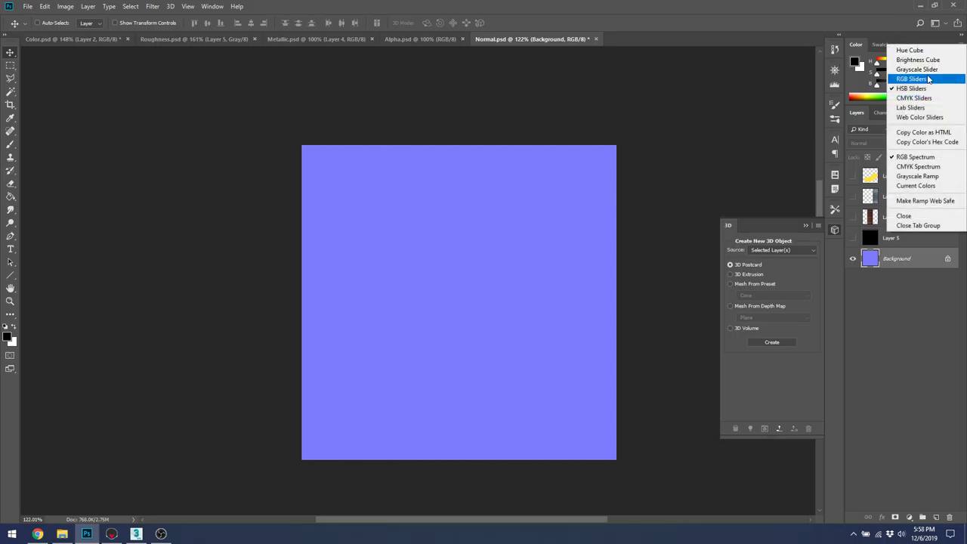
{"action": "left_click", "coordinate": [910, 75]}
Set the foreground color to the flat normal blue with RGB 126, 126, 255
{"action": "left_click_drag", "start_coordinate": [892, 73], "coordinate": [929, 83]}
{"action": "left_click", "coordinate": [942, 72]}
{"action": "type", "text": "126"}
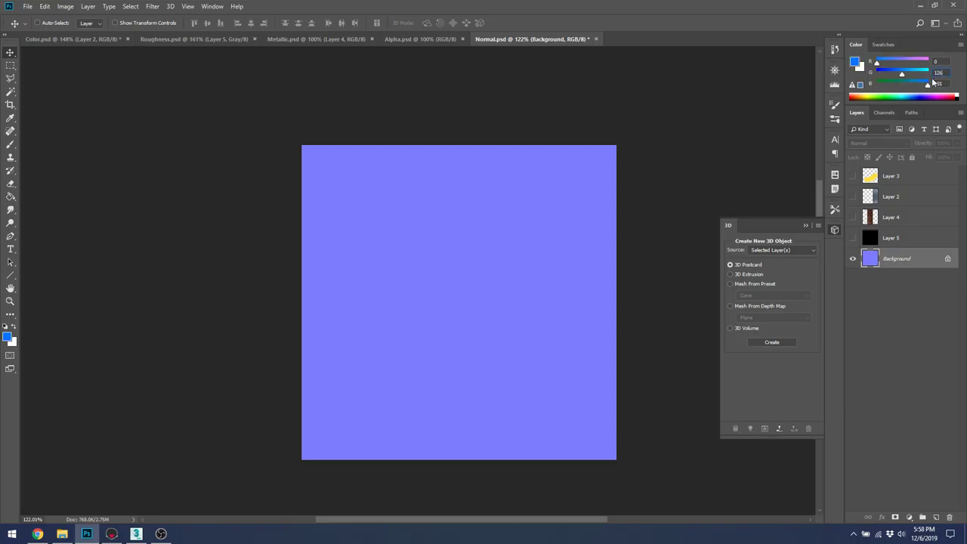
{"action": "left_click", "coordinate": [943, 61]}
{"action": "type", "text": "128"}
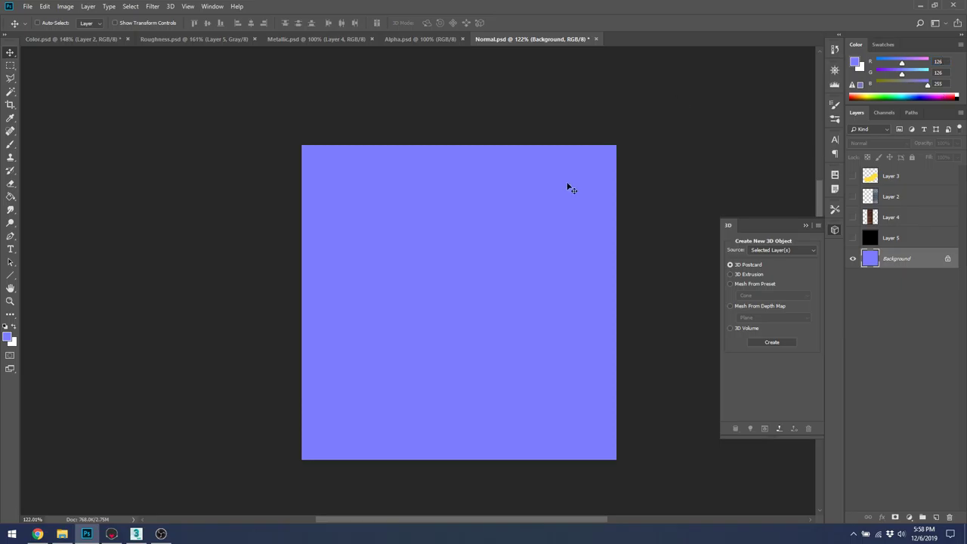
Activate the Paint Bucket and examine the flat blue's red, green and blue channels individually, returning to the RGB composite and layer list
{"action": "type", "text": "g"}
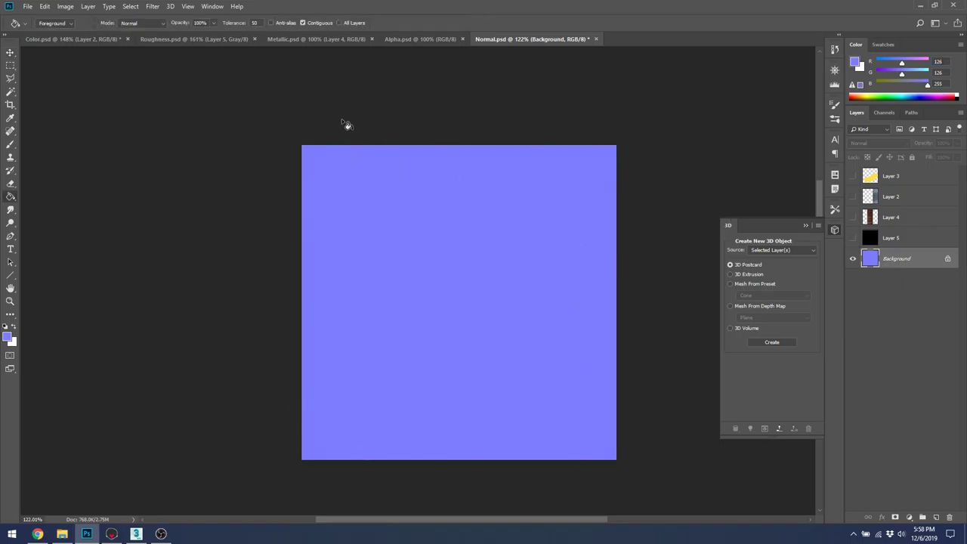
{"action": "left_click", "coordinate": [884, 113]}
{"action": "left_click", "coordinate": [897, 148]}
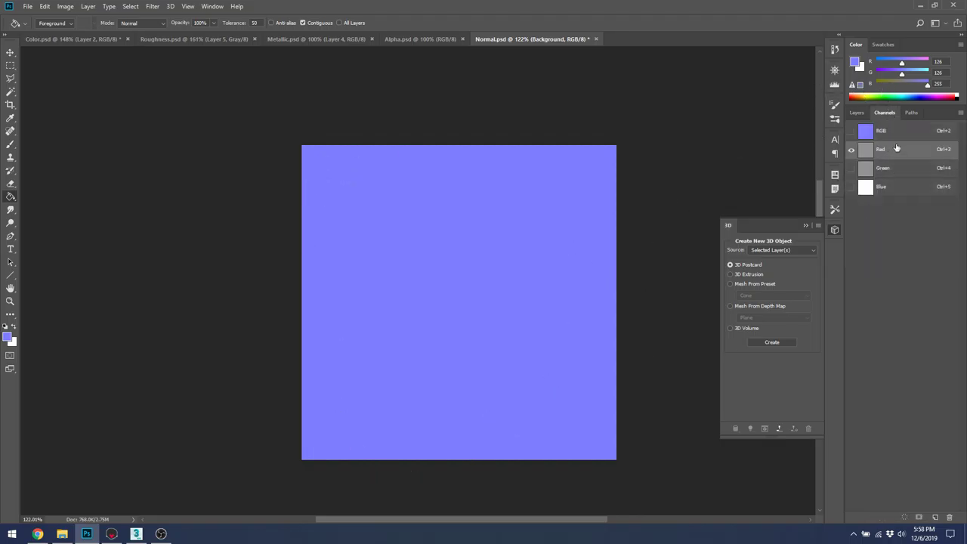
{"action": "left_click", "coordinate": [866, 114]}
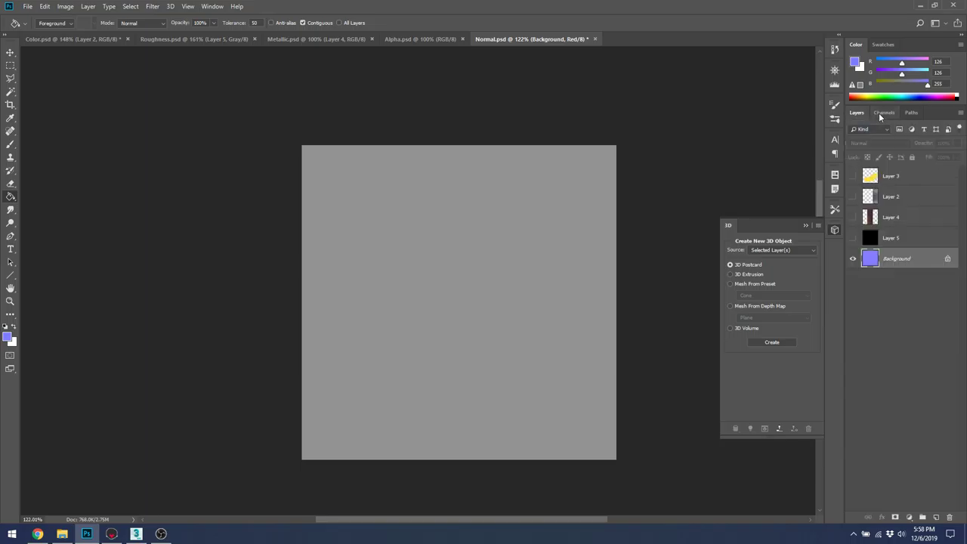
{"action": "left_click", "coordinate": [885, 114]}
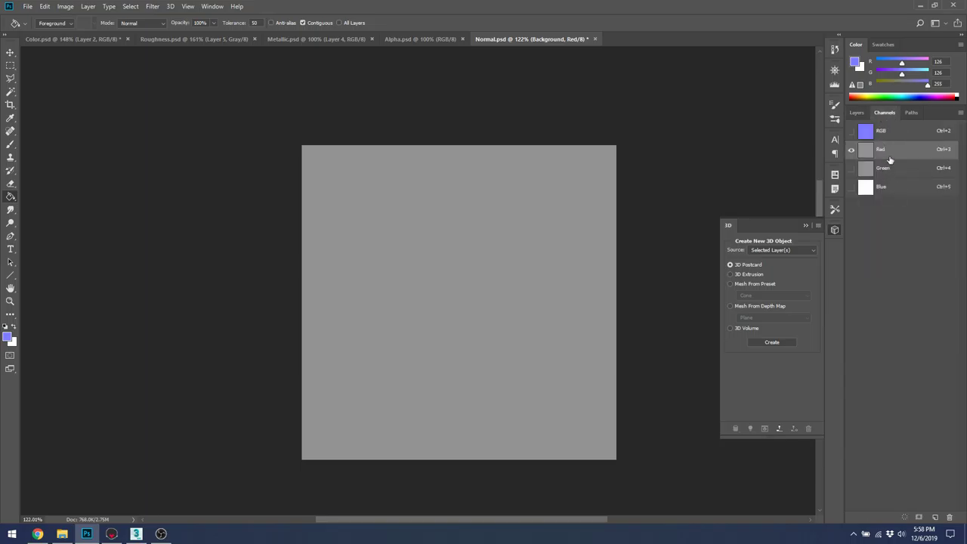
{"action": "left_click", "coordinate": [890, 167]}
{"action": "left_click", "coordinate": [887, 187]}
{"action": "left_click", "coordinate": [888, 151]}
{"action": "left_click", "coordinate": [890, 171]}
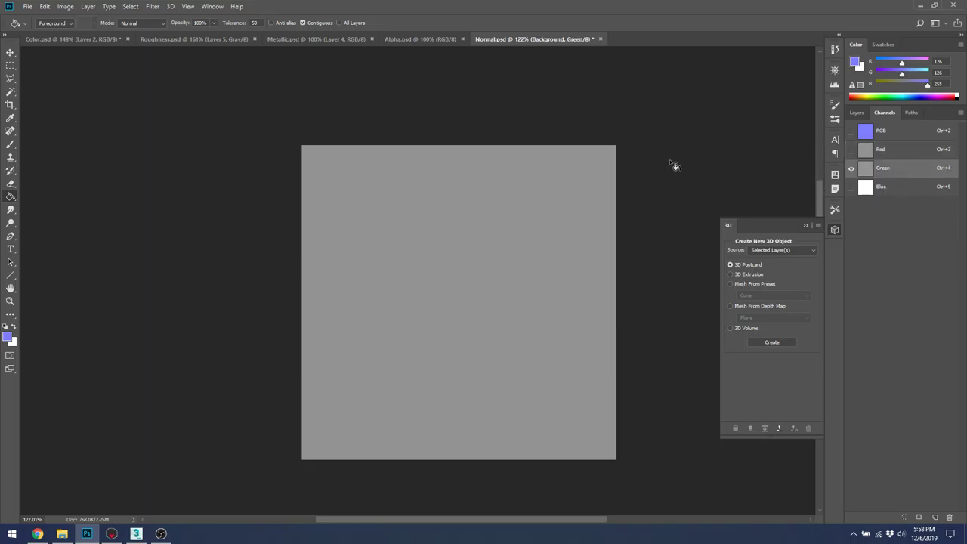
{"action": "left_click", "coordinate": [884, 189]}
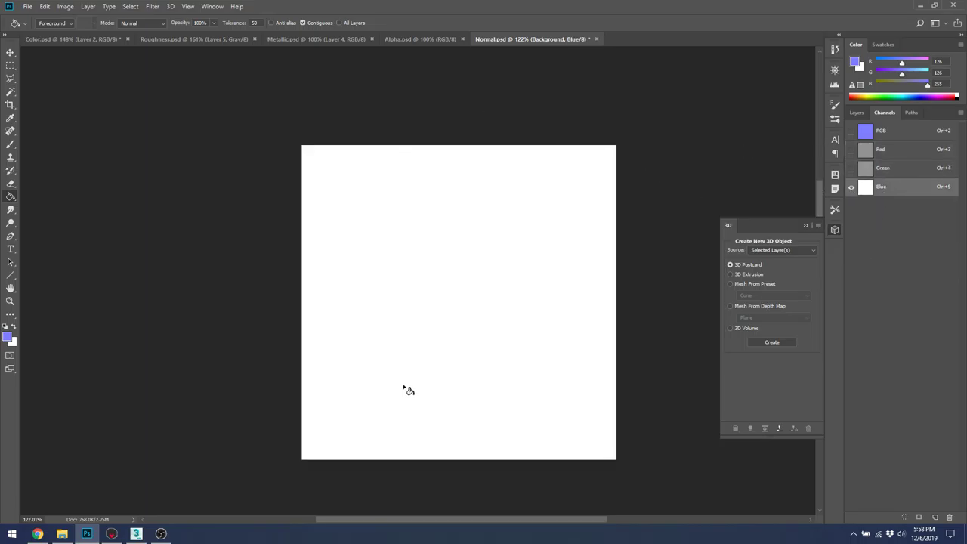
{"action": "left_click", "coordinate": [851, 131]}
{"action": "left_click", "coordinate": [884, 132]}
{"action": "left_click", "coordinate": [862, 114]}
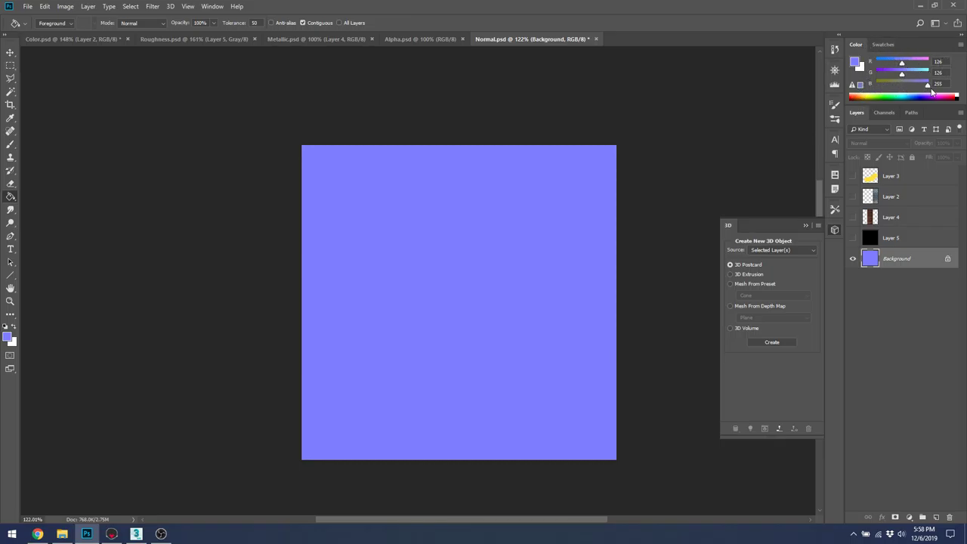
Switch the color controls to HSB sliders, and show and select the wood on Layer 4
{"action": "left_click", "coordinate": [961, 45]}
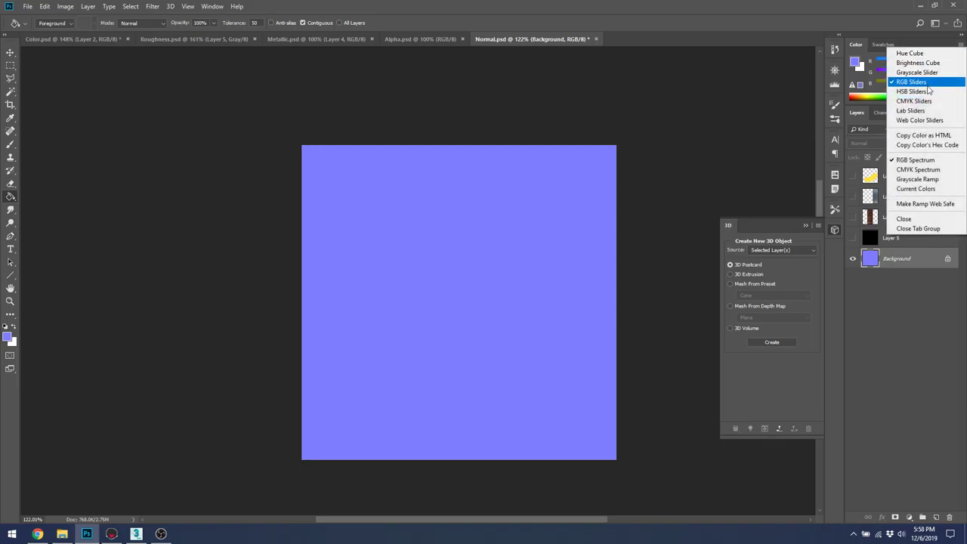
{"action": "left_click", "coordinate": [903, 96]}
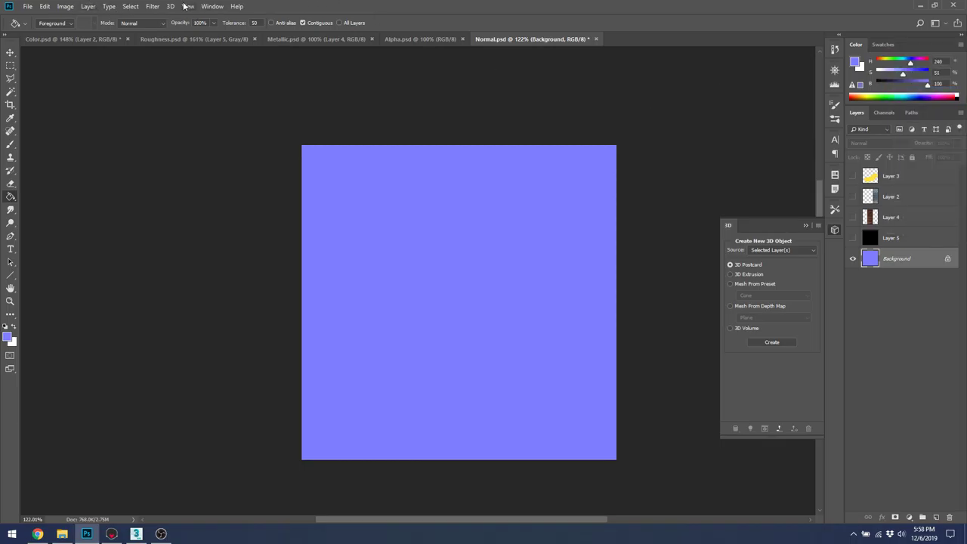
{"action": "left_click", "coordinate": [853, 218]}
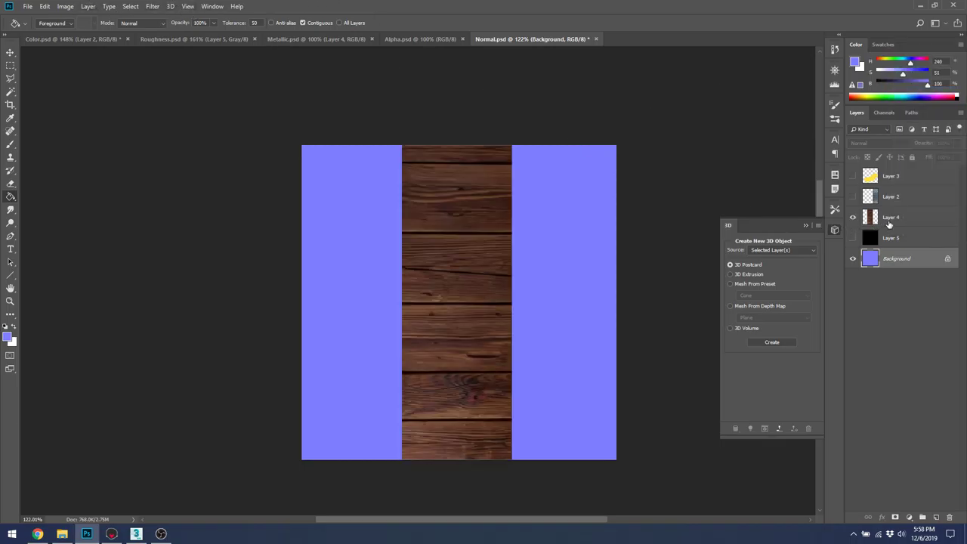
{"action": "left_click", "coordinate": [896, 218]}
Generate a normal map from the wood on Layer 4, checking it on the preview sphere, and save Normal.psd
{"action": "left_click", "coordinate": [151, 6]}
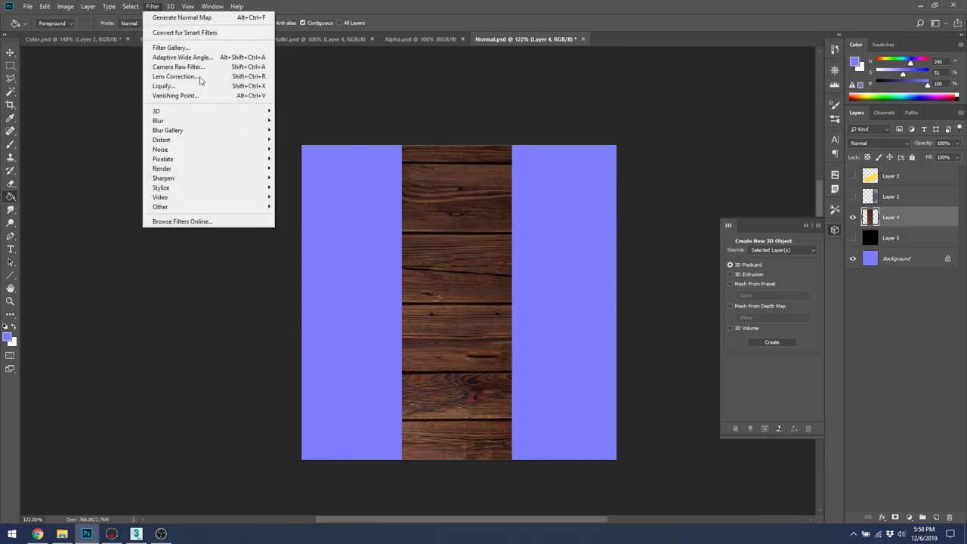
{"action": "mouse_move", "coordinate": [195, 113]}
{"action": "left_click", "coordinate": [326, 124]}
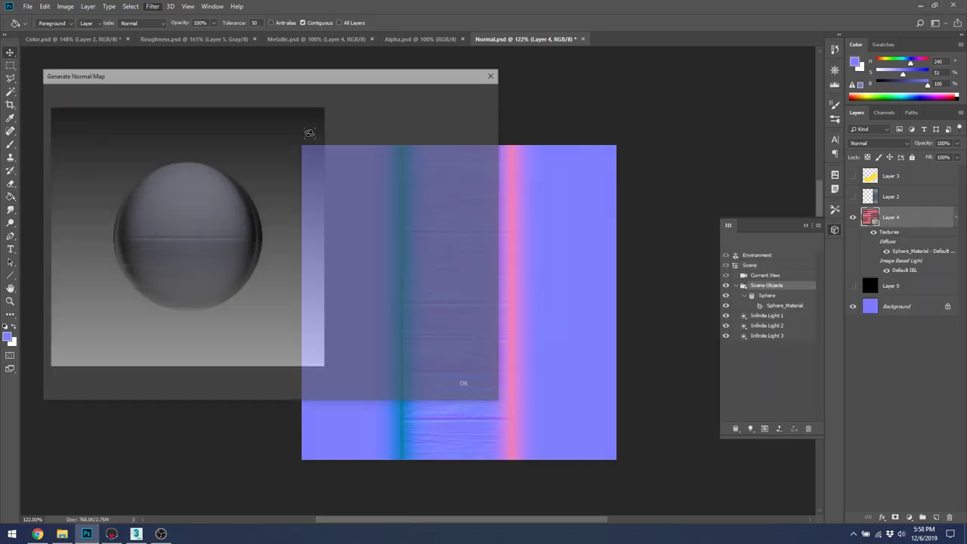
{"action": "left_click_drag", "start_coordinate": [336, 74], "coordinate": [703, 78]}
{"action": "left_click_drag", "start_coordinate": [626, 231], "coordinate": [532, 174]}
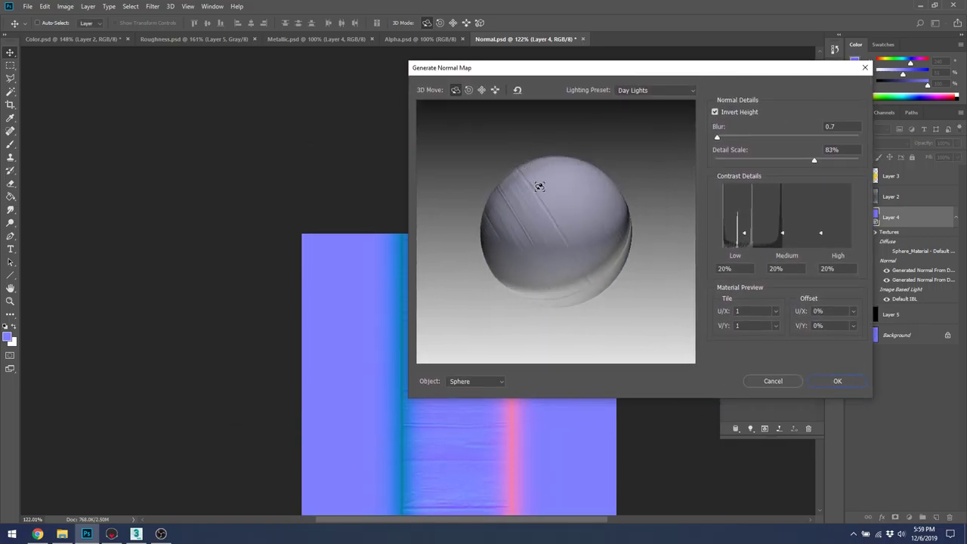
{"action": "left_click_drag", "start_coordinate": [567, 254], "coordinate": [578, 231]}
{"action": "left_click_drag", "start_coordinate": [607, 262], "coordinate": [551, 212]}
{"action": "left_click", "coordinate": [838, 382]}
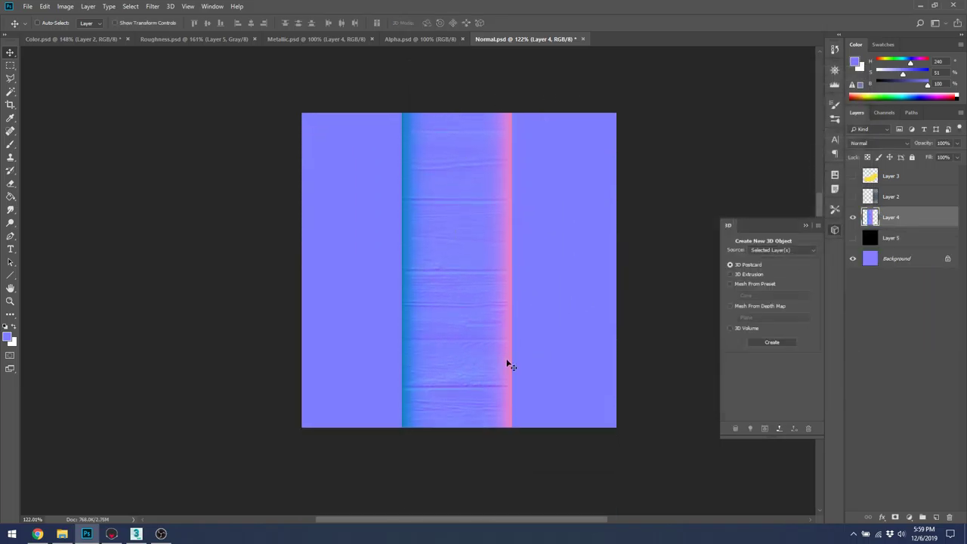
{"action": "key", "text": "ctrl+s"}
Switch to Marmoset Toolbag and examine the wood section's normal relief up close on the sphere
{"action": "key", "text": "alt+Tab"}
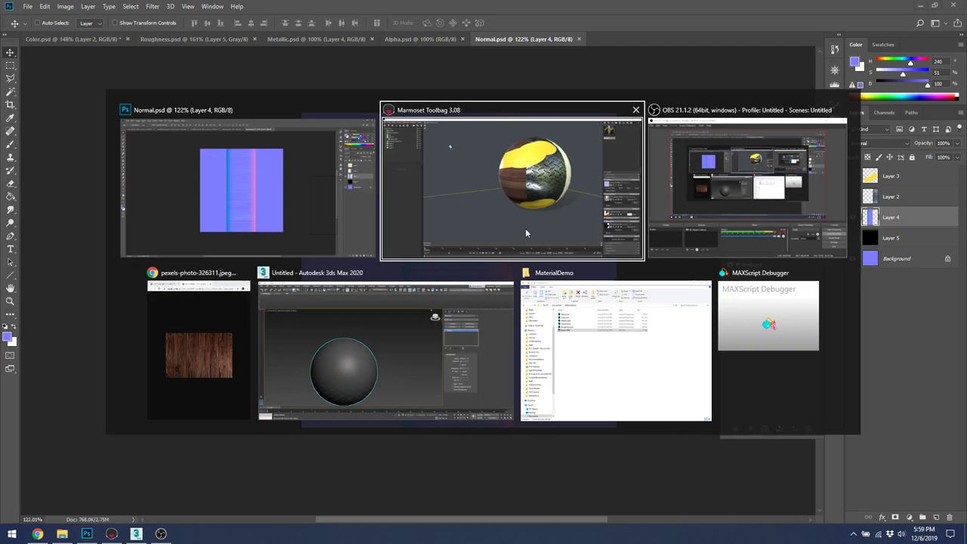
{"action": "scroll", "coordinate": [572, 209], "scroll_direction": "up", "scroll_amount": 4}
{"action": "left_click_drag", "start_coordinate": [605, 202], "coordinate": [637, 171]}
{"action": "left_click_drag", "start_coordinate": [728, 161], "coordinate": [541, 231]}
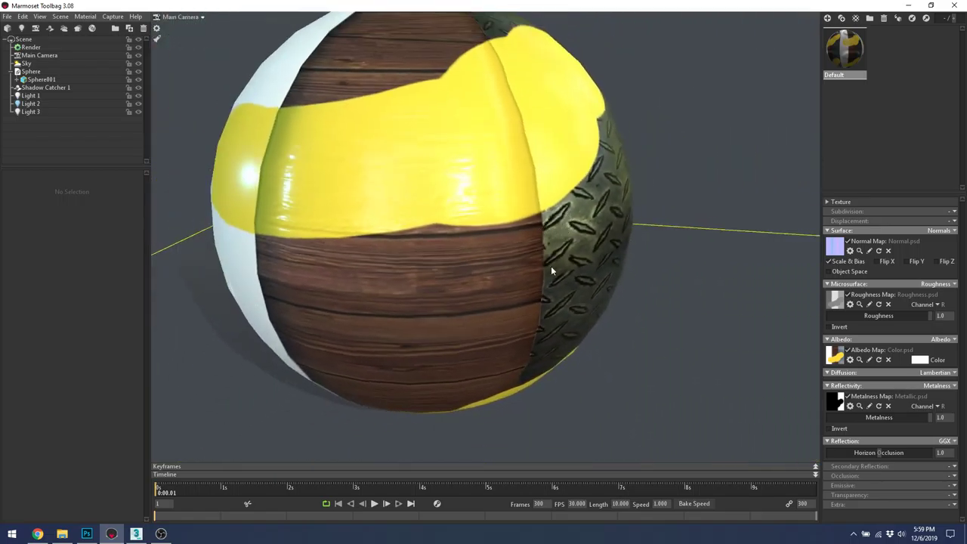
{"action": "left_click_drag", "start_coordinate": [518, 275], "coordinate": [665, 223]}
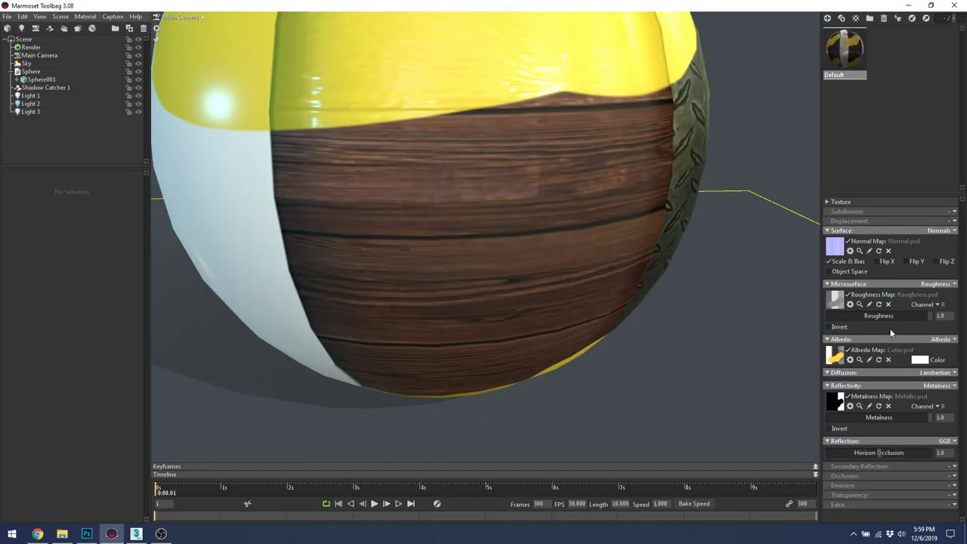
Set the material's roughness to 0.0 and disable the albedo map to expose the normal detail on the wood section
{"action": "left_click_drag", "start_coordinate": [899, 315], "coordinate": [829, 326]}
{"action": "left_click", "coordinate": [847, 350]}
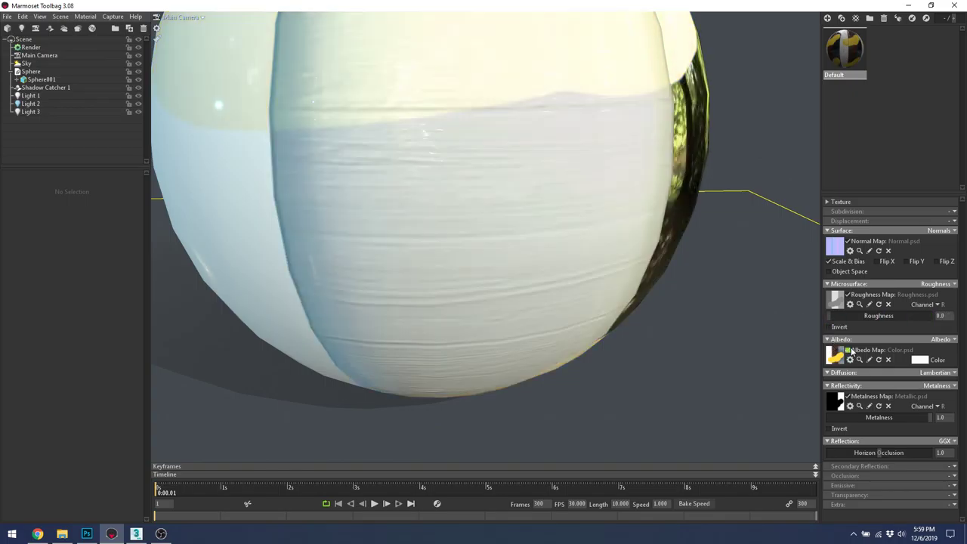
{"action": "scroll", "coordinate": [579, 198], "scroll_direction": "down", "scroll_amount": 2}
{"action": "left_click_drag", "start_coordinate": [579, 198], "coordinate": [483, 149]}
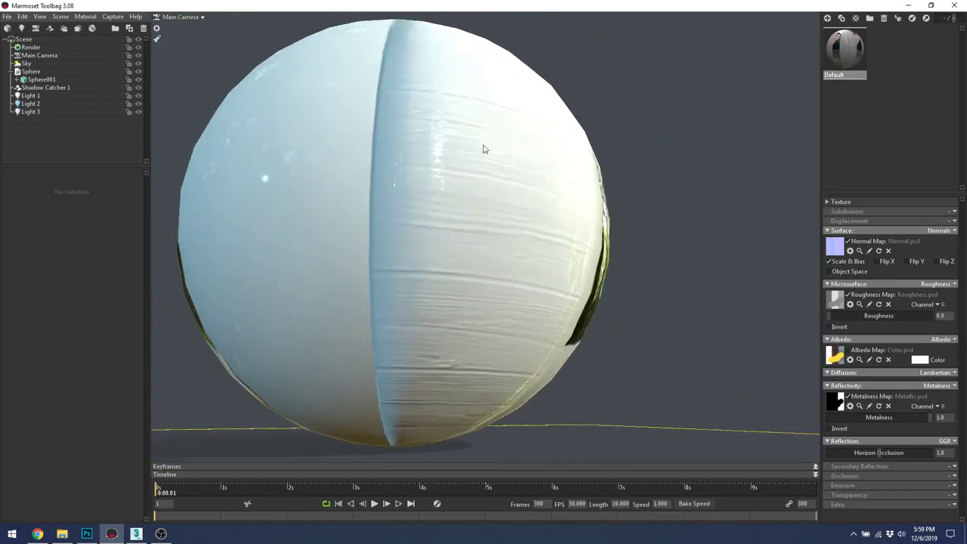
{"action": "scroll", "coordinate": [469, 154], "scroll_direction": "up", "scroll_amount": 3}
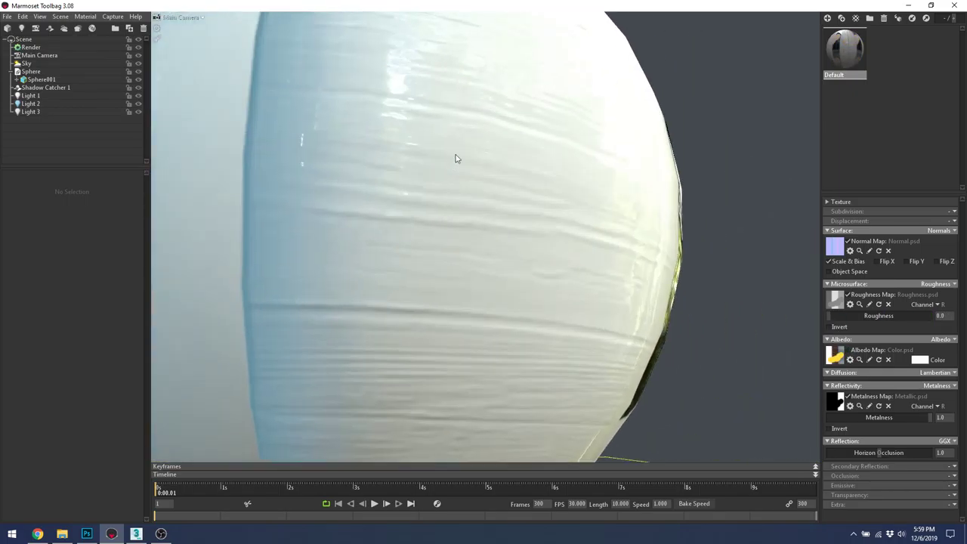
{"action": "left_click_drag", "start_coordinate": [846, 318], "coordinate": [728, 313]}
{"action": "left_click_drag", "start_coordinate": [401, 107], "coordinate": [524, 136]}
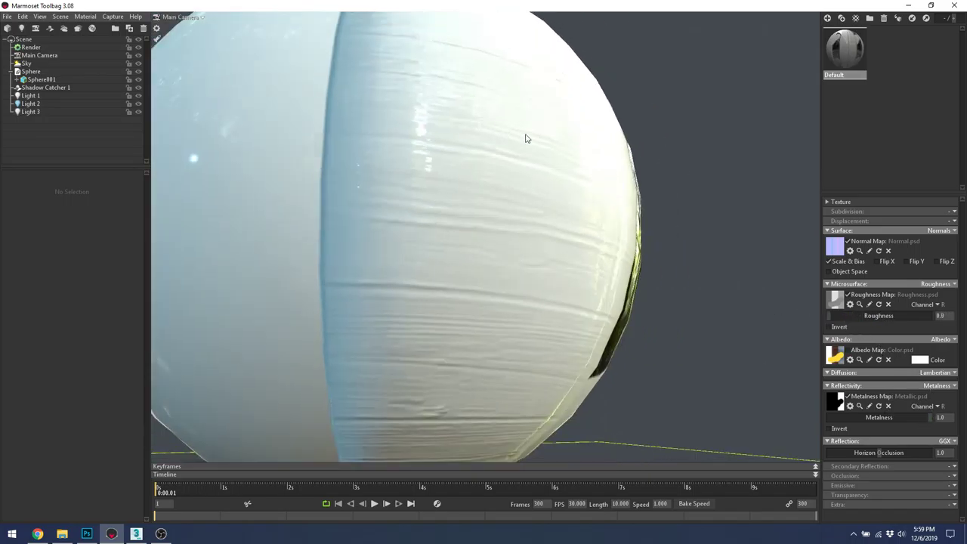
Toggle the normal map off and back on, and examine the sphere's wood relief from several angles
{"action": "left_click", "coordinate": [847, 241]}
{"action": "left_click", "coordinate": [848, 241]}
{"action": "left_click_drag", "start_coordinate": [514, 152], "coordinate": [547, 215]}
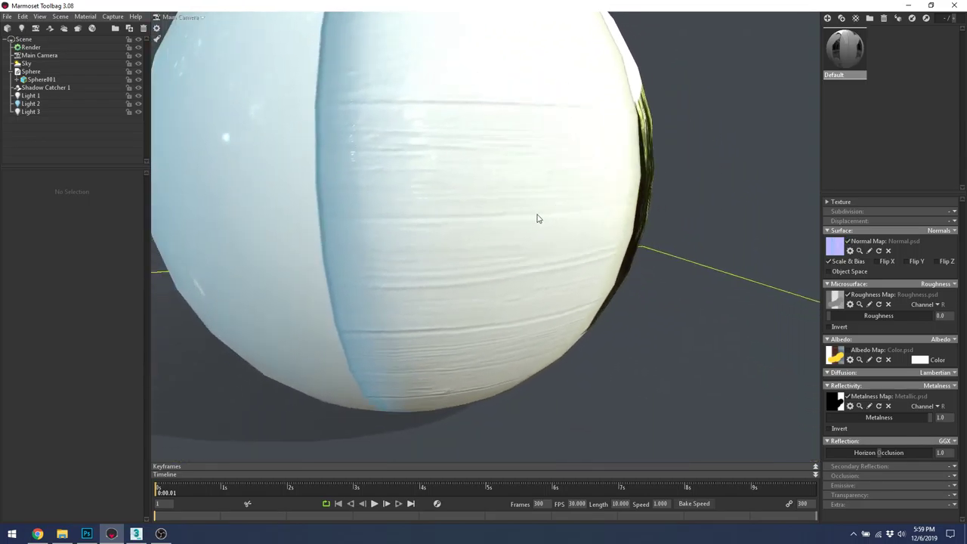
{"action": "double_click", "coordinate": [550, 243]}
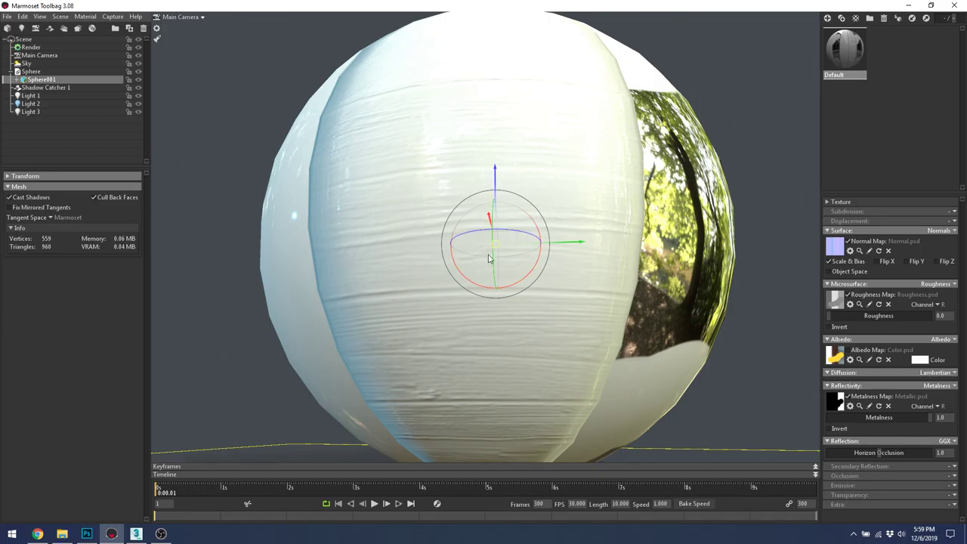
{"action": "left_click_drag", "start_coordinate": [507, 226], "coordinate": [538, 171]}
{"action": "scroll", "coordinate": [538, 170], "scroll_direction": "up", "scroll_amount": 5}
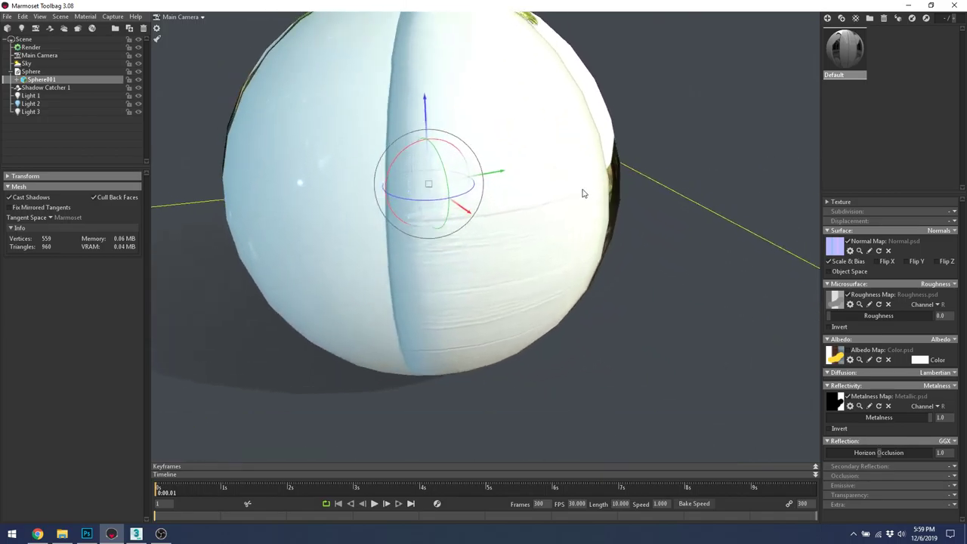
Switch to Photoshop and undo the normal map generated on Layer 4
{"action": "key", "text": "alt+Tab"}
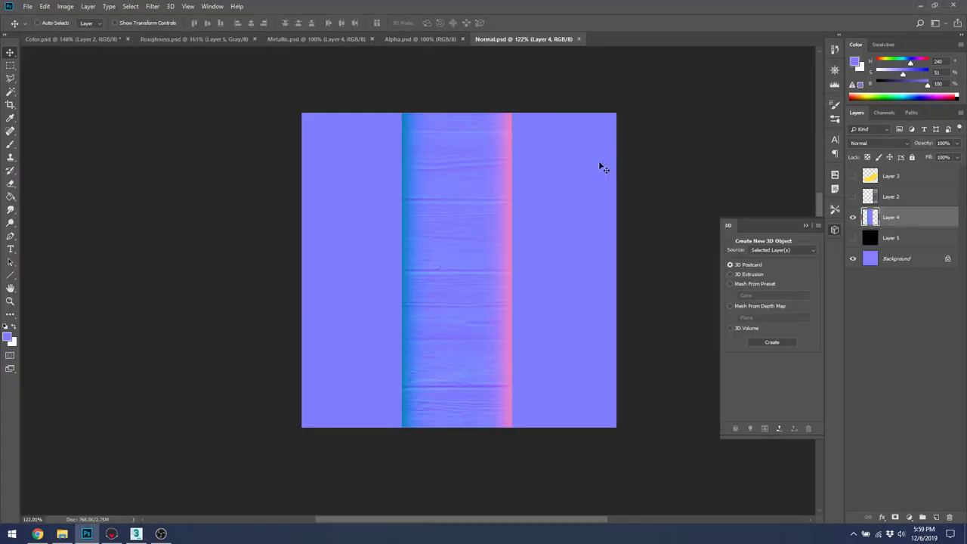
{"action": "key", "text": "ctrl+z"}
{"action": "left_click", "coordinate": [153, 6]}
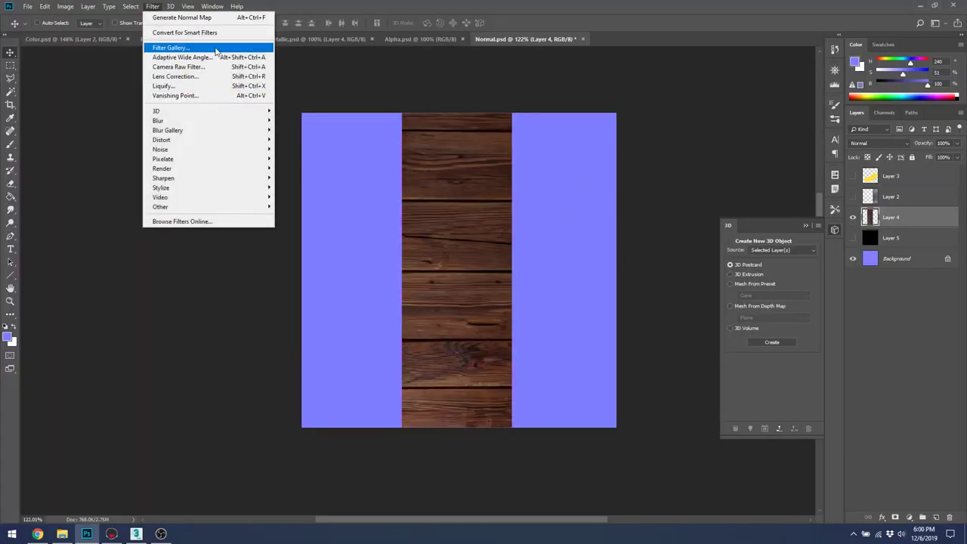
{"action": "mouse_move", "coordinate": [226, 111]}
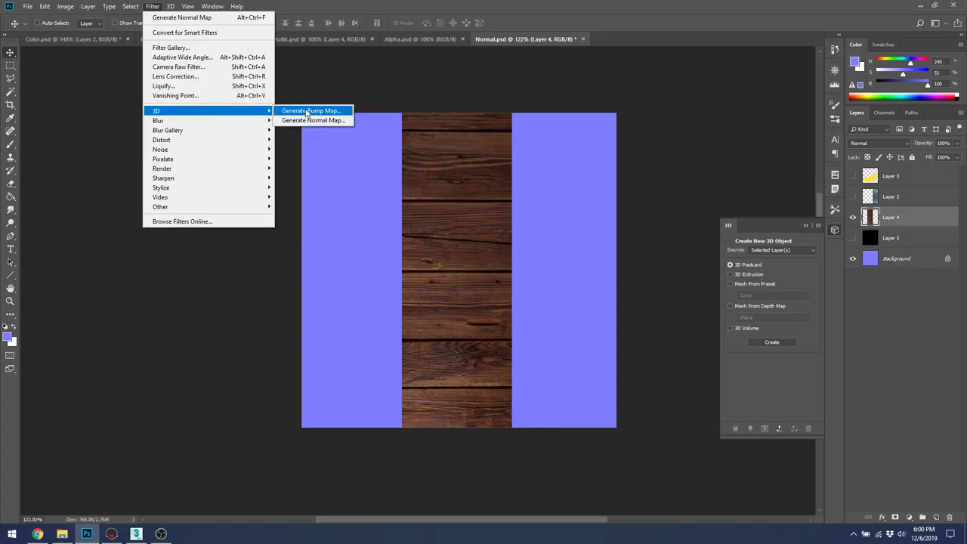
{"action": "left_click", "coordinate": [306, 111]}
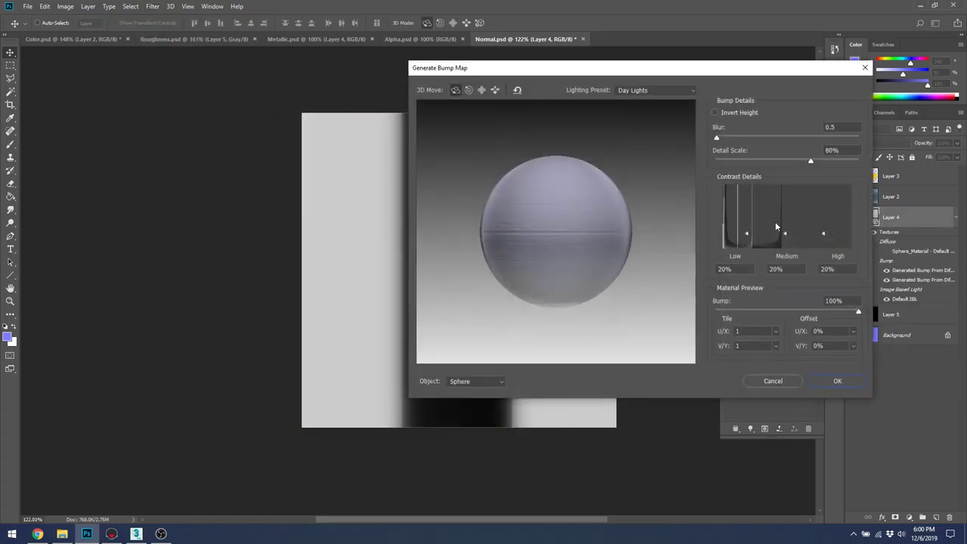
{"action": "left_click", "coordinate": [774, 381]}
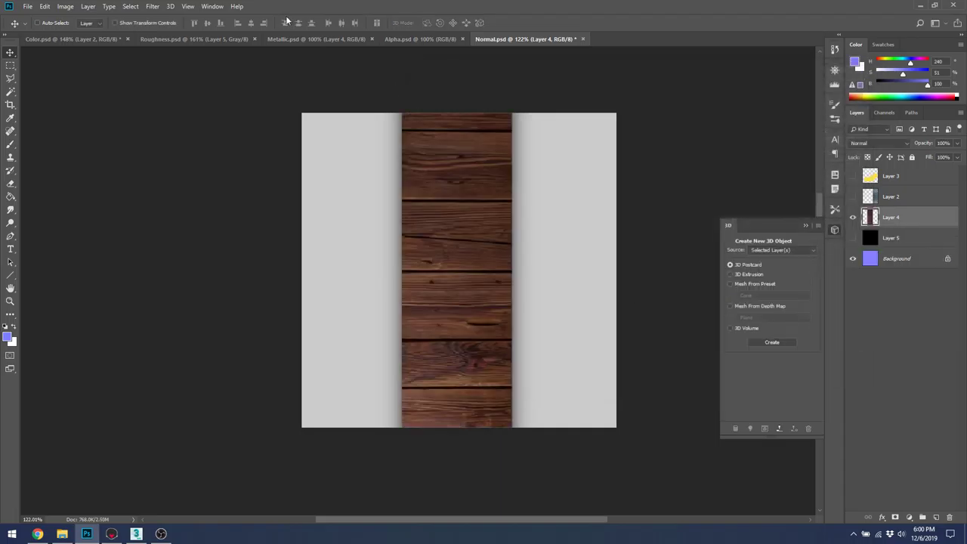
Start generating a normal map for Layer 4 and try the cone and cube preview objects, rotating the cube to inspect the relief
{"action": "left_click", "coordinate": [152, 6]}
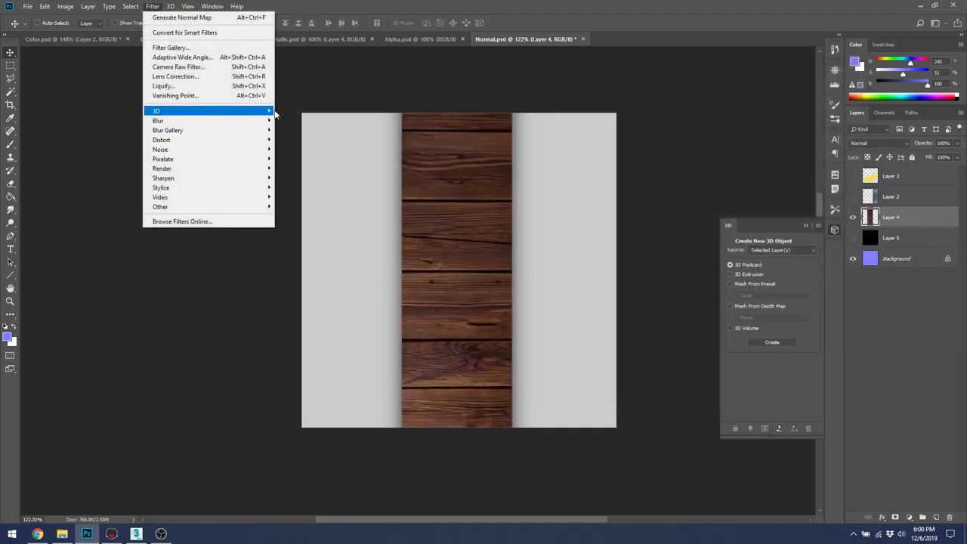
{"action": "mouse_move", "coordinate": [249, 113]}
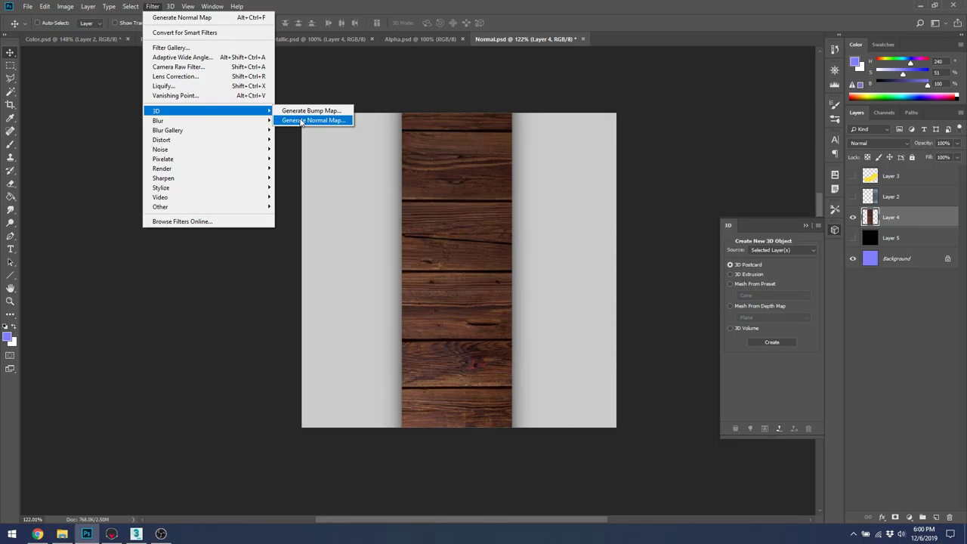
{"action": "left_click", "coordinate": [301, 121]}
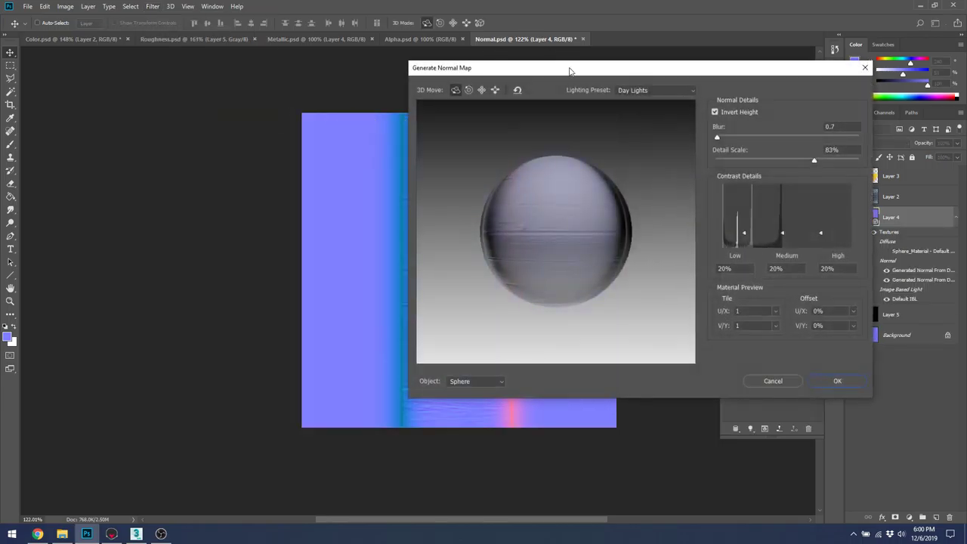
{"action": "left_click_drag", "start_coordinate": [570, 71], "coordinate": [327, 74]}
{"action": "left_click_drag", "start_coordinate": [429, 76], "coordinate": [639, 99]}
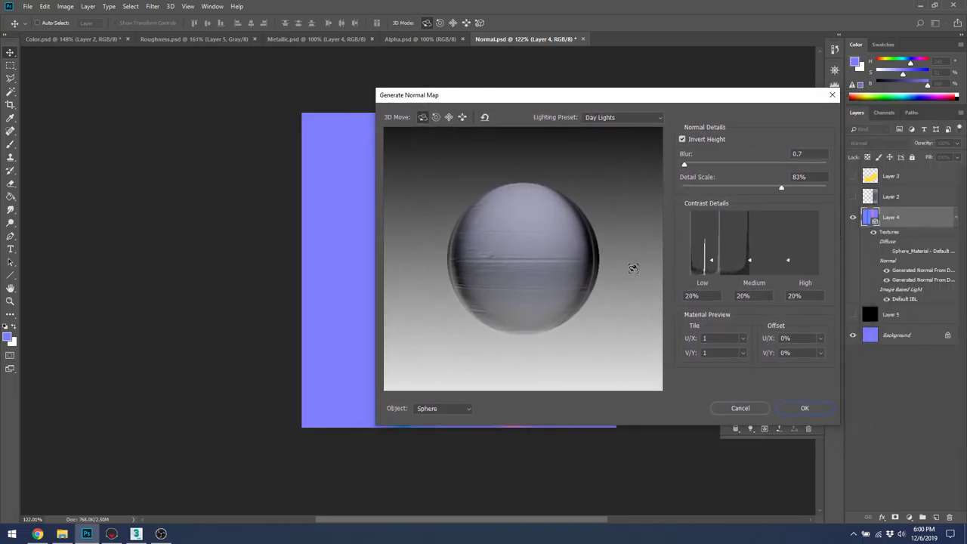
{"action": "left_click", "coordinate": [467, 409]}
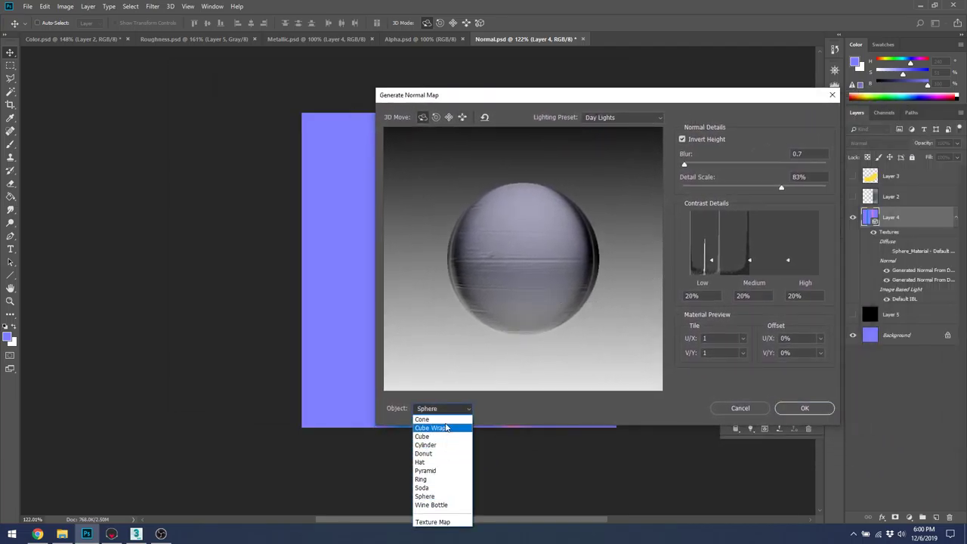
{"action": "left_click", "coordinate": [446, 426]}
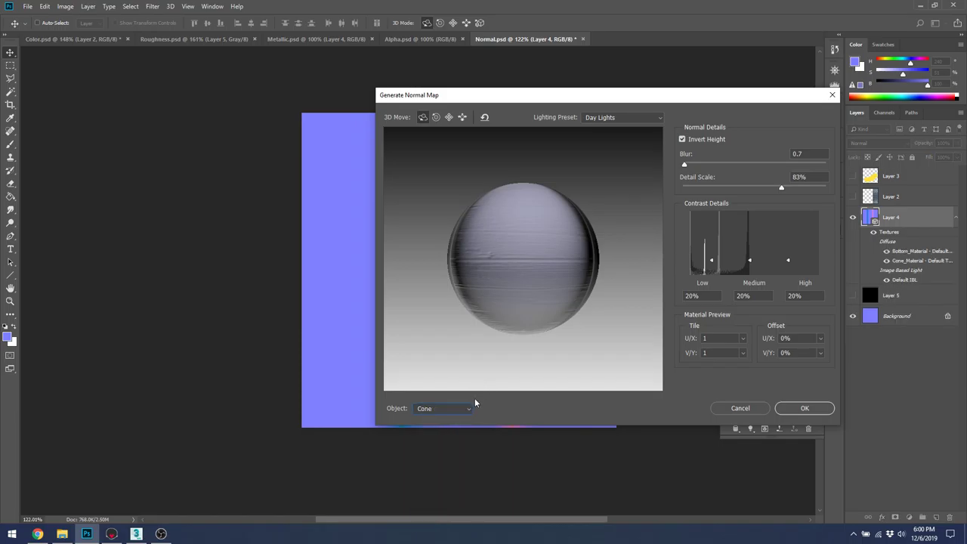
{"action": "left_click", "coordinate": [469, 408]}
{"action": "left_click", "coordinate": [470, 409]}
{"action": "left_click", "coordinate": [470, 409]}
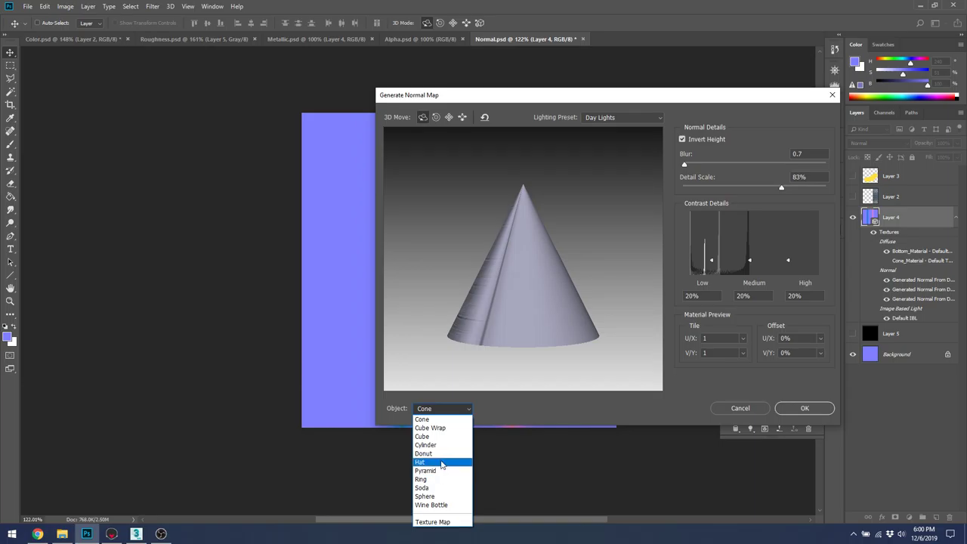
{"action": "left_click", "coordinate": [444, 437]}
{"action": "left_click_drag", "start_coordinate": [496, 211], "coordinate": [521, 262]}
{"action": "left_click", "coordinate": [461, 409]}
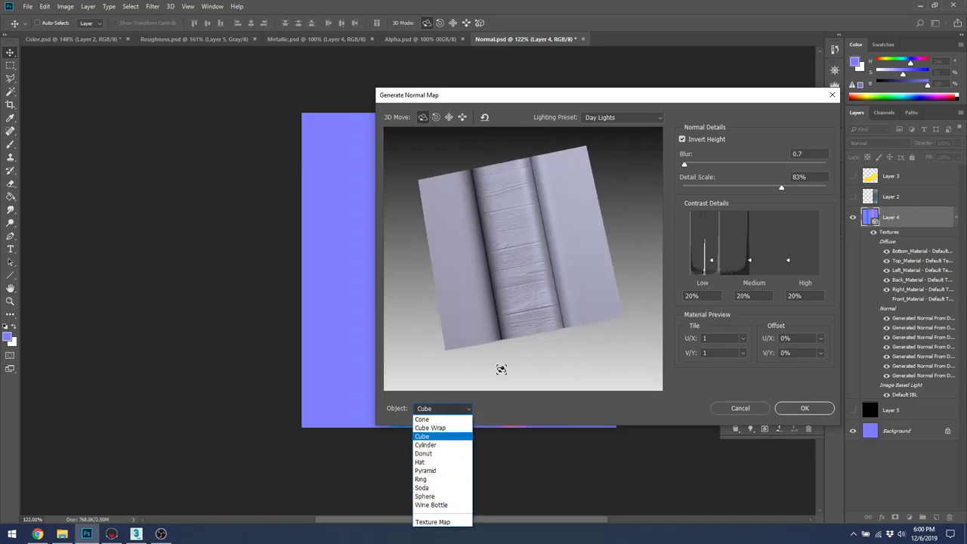
Try different blur and detail scale strengths for the wood's normal map, ending the trial to restore the plain wood layer
{"action": "left_click", "coordinate": [687, 165]}
{"action": "left_click_drag", "start_coordinate": [722, 167], "coordinate": [696, 169]}
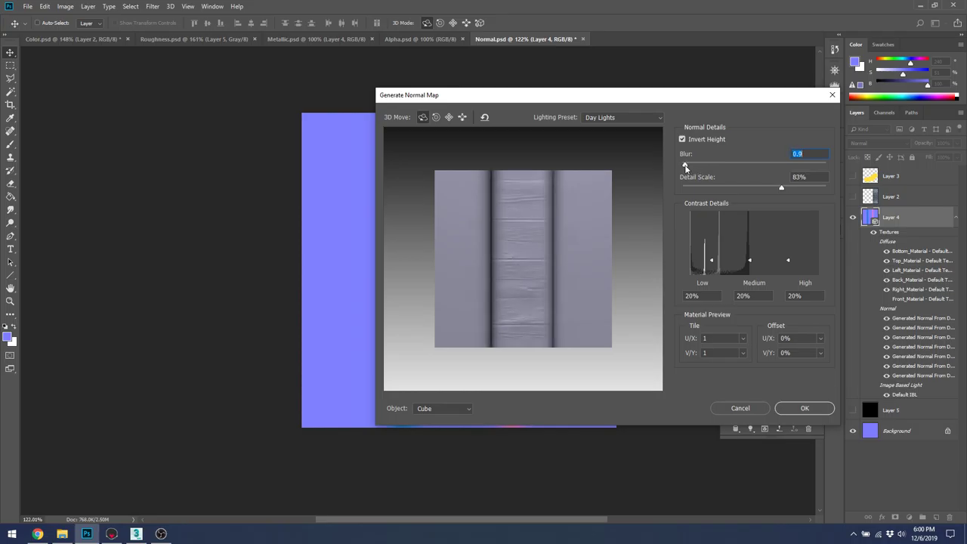
{"action": "left_click_drag", "start_coordinate": [779, 187], "coordinate": [809, 193]}
{"action": "left_click_drag", "start_coordinate": [708, 191], "coordinate": [783, 199]}
{"action": "left_click", "coordinate": [786, 403]}
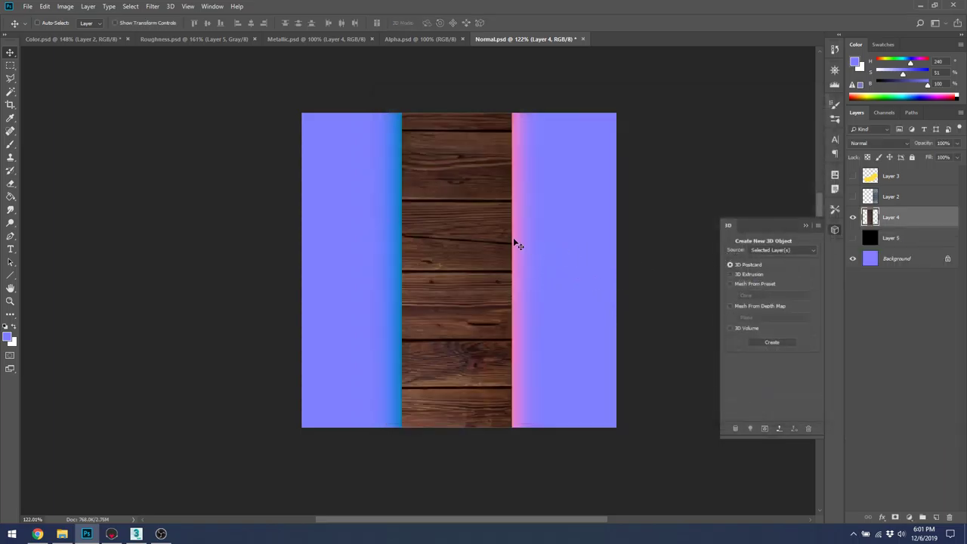
Duplicate the wood strip on Layer 4 and place the copy flush against the strip's right edge
{"action": "left_click", "coordinate": [854, 217]}
{"action": "left_click", "coordinate": [854, 217]}
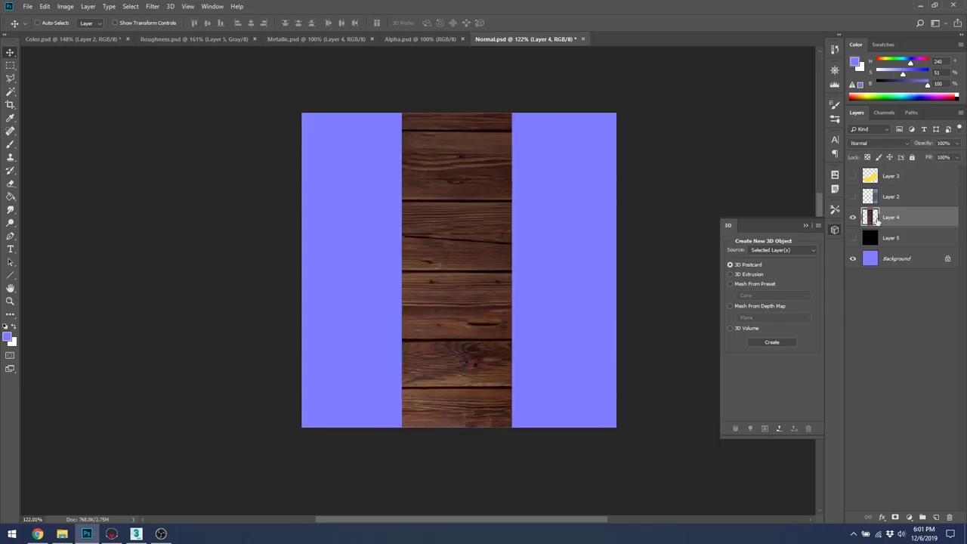
{"action": "left_click_drag", "start_coordinate": [441, 256], "coordinate": [551, 254]}
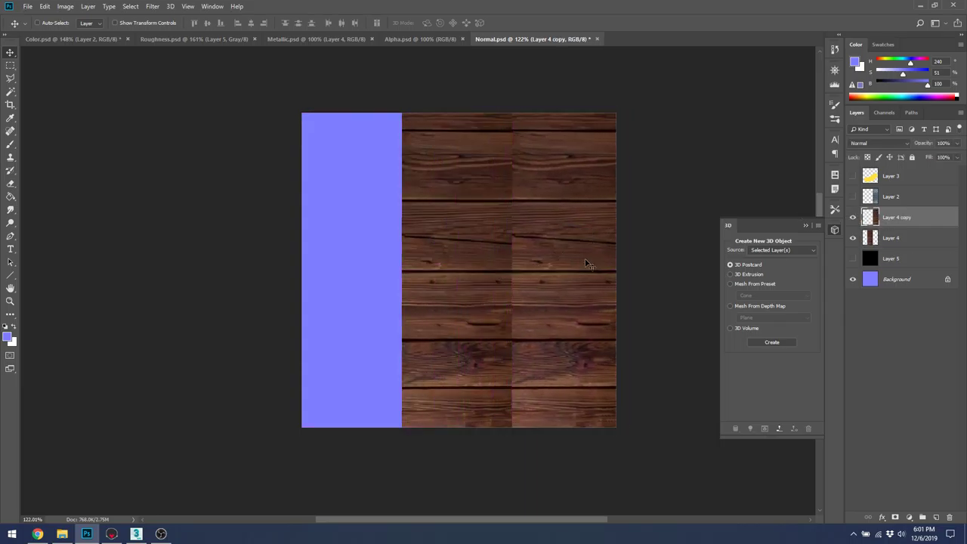
Flip the duplicated wood strip horizontally so it mirrors the original at the seam
{"action": "left_click", "coordinate": [151, 7]}
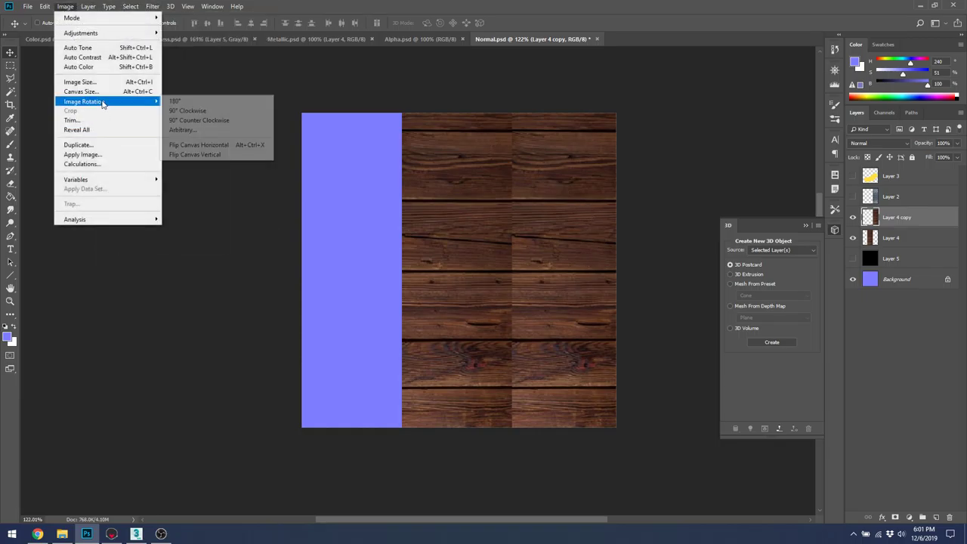
{"action": "mouse_move", "coordinate": [152, 6]}
{"action": "mouse_move", "coordinate": [65, 8]}
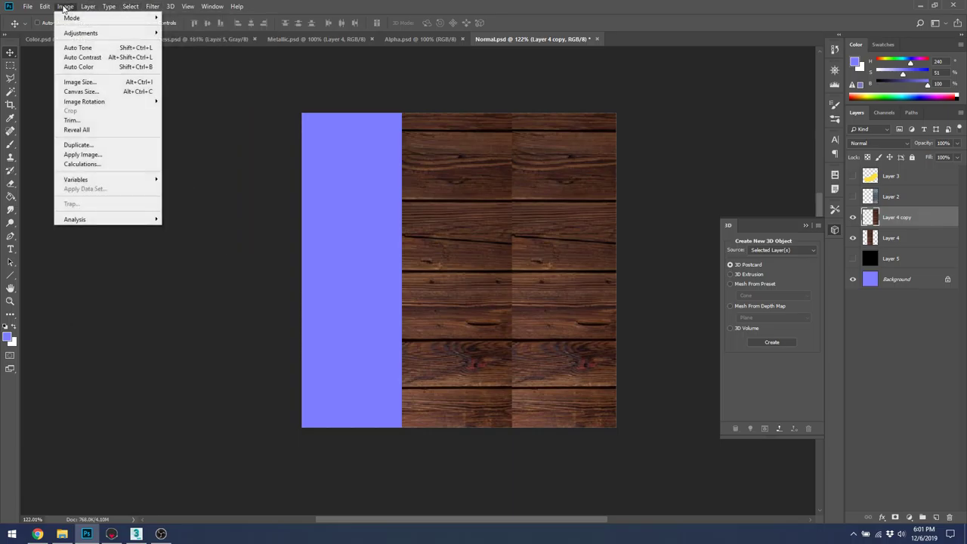
{"action": "left_click", "coordinate": [568, 259]}
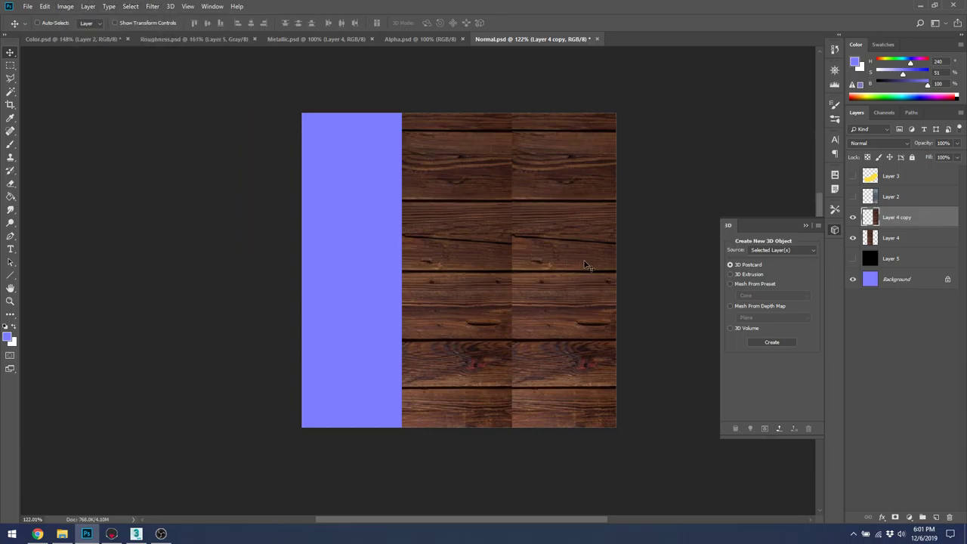
{"action": "key", "text": "ctrl+t"}
{"action": "right_click", "coordinate": [572, 252]}
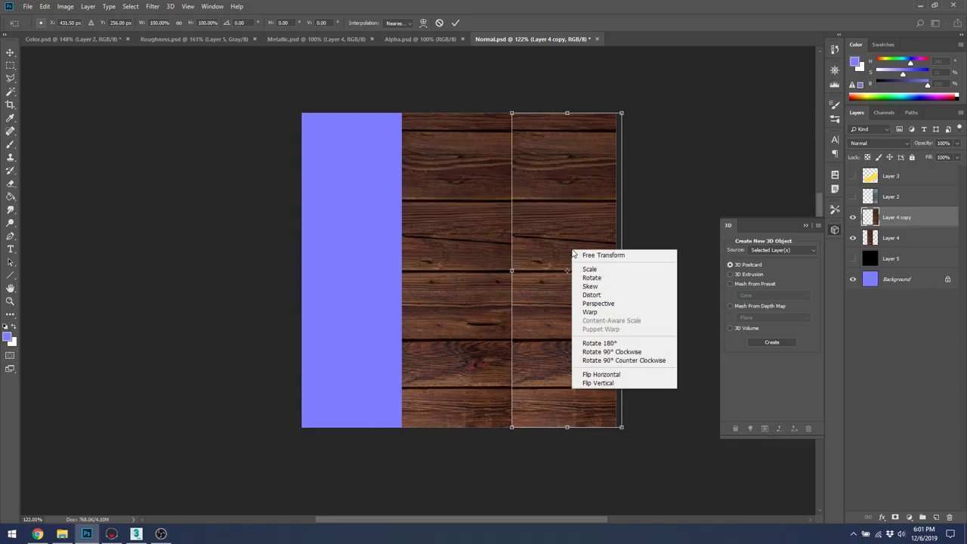
{"action": "left_click", "coordinate": [601, 374]}
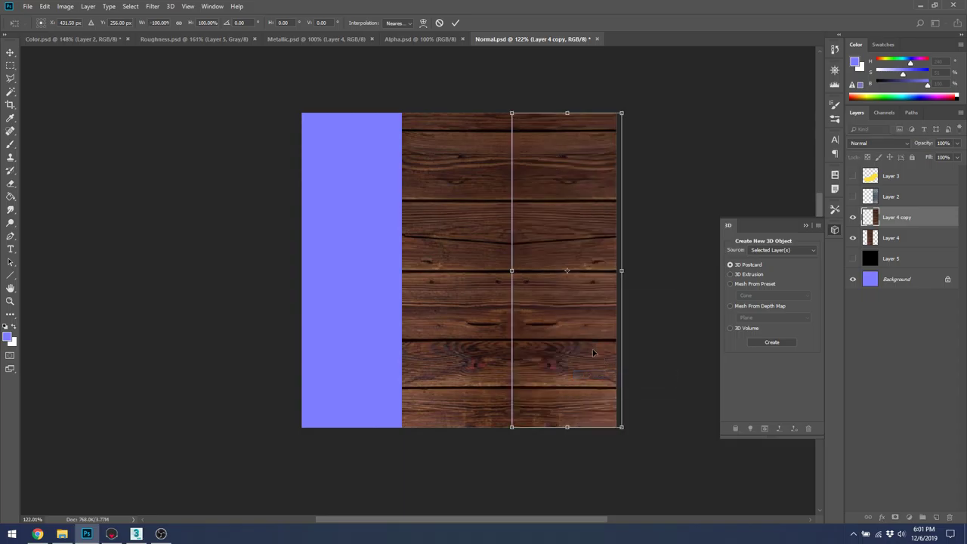
{"action": "key", "text": "Return"}
Duplicate the mirrored strip to cover the canvas's left side, and place another duplicate of Layer 4 copy beneath Layer 4
{"action": "left_click_drag", "start_coordinate": [616, 291], "coordinate": [449, 270]}
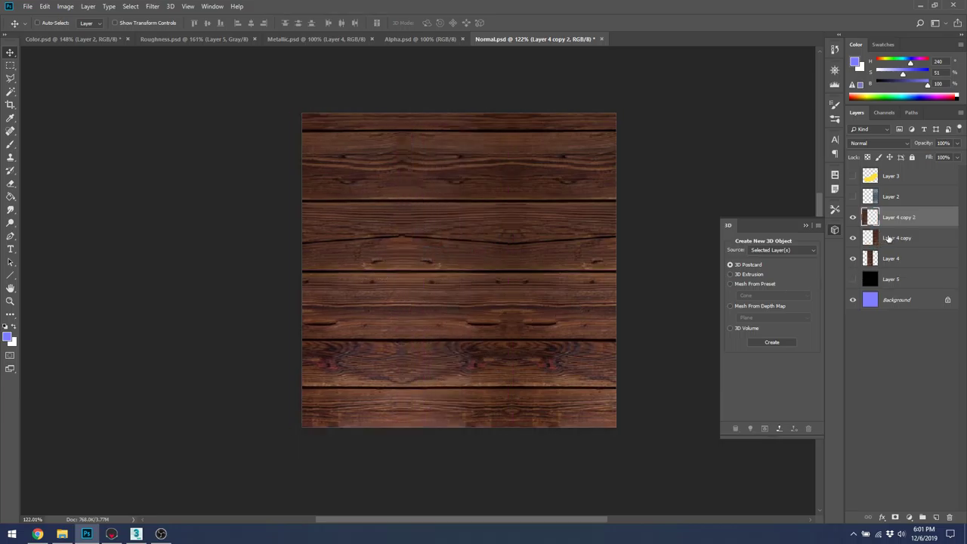
{"action": "left_click_drag", "start_coordinate": [903, 237], "coordinate": [911, 291]}
Merge Layer 4 copy 2, Layer 4 copy and Layer 4 into one full-width wood layer
{"action": "left_click", "coordinate": [905, 219]}
{"action": "left_click", "coordinate": [906, 258], "text": "shift"}
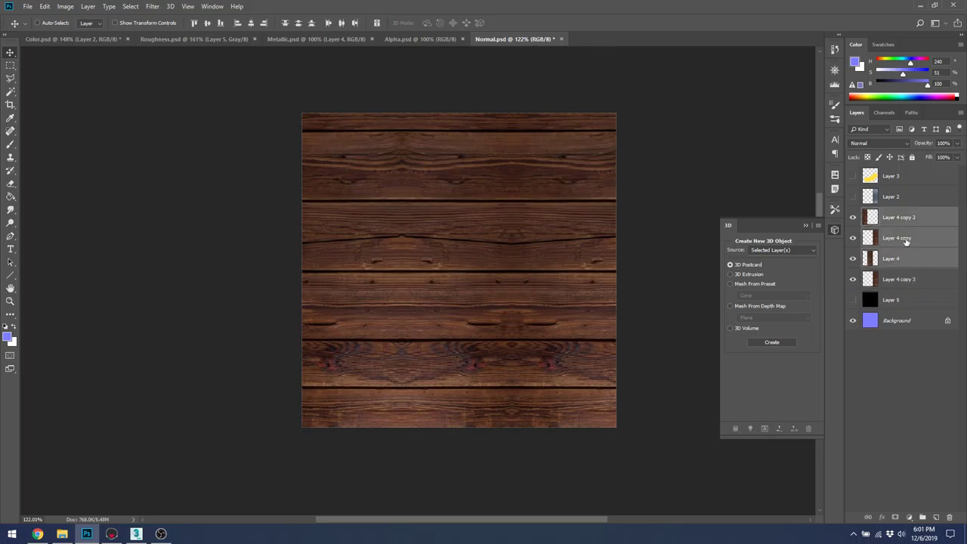
{"action": "right_click", "coordinate": [905, 242]}
{"action": "left_click", "coordinate": [801, 395]}
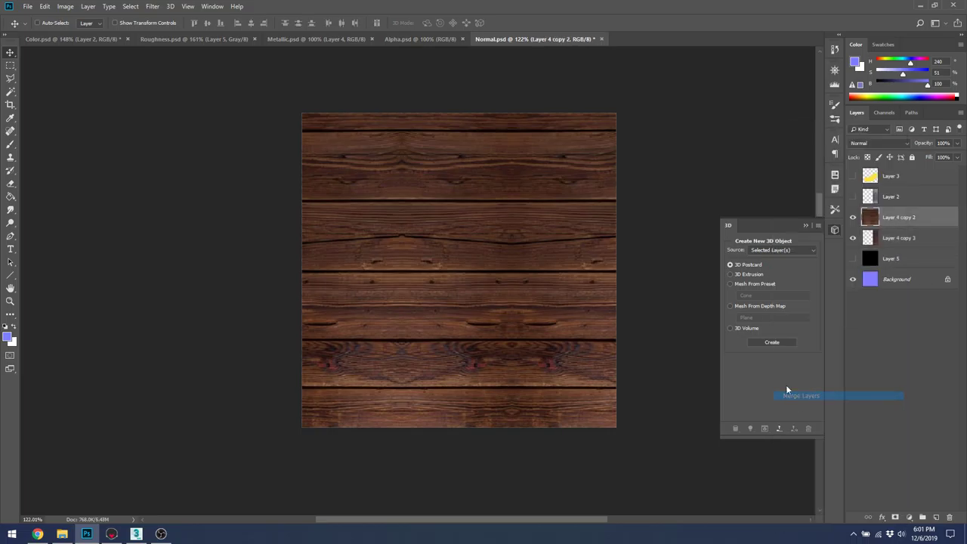
Generate a normal map from the merged wood layer with inverted height, blur 0.7 and detail scale 83%
{"action": "left_click", "coordinate": [189, 6]}
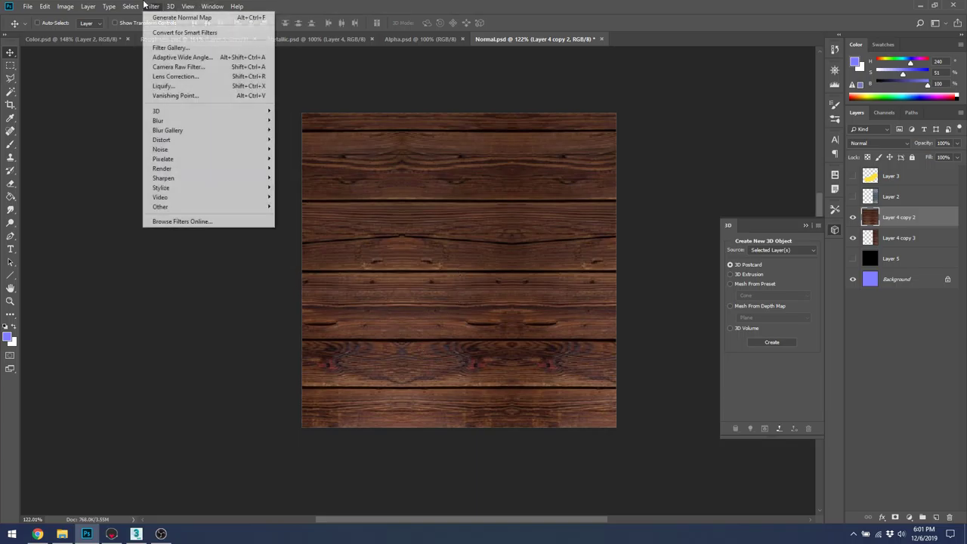
{"action": "mouse_move", "coordinate": [194, 114]}
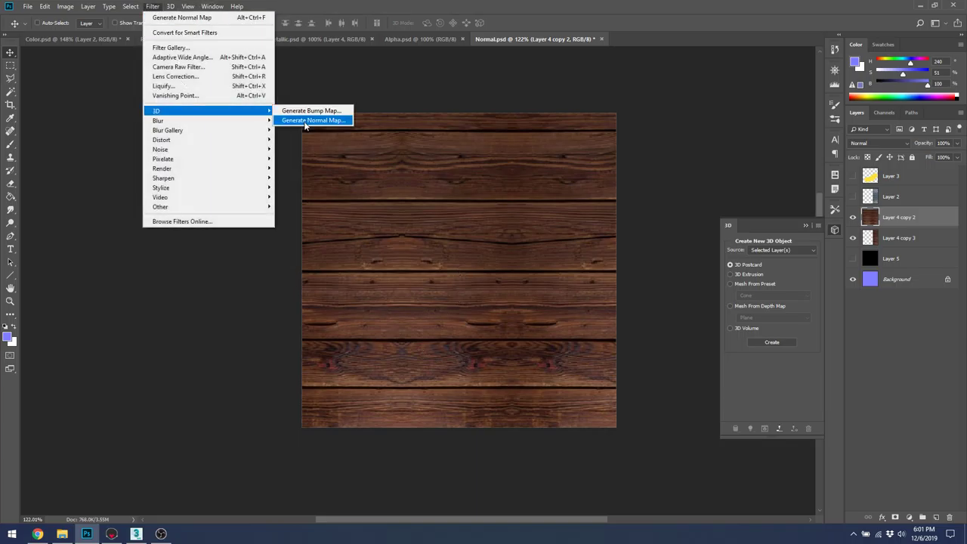
{"action": "left_click", "coordinate": [307, 120]}
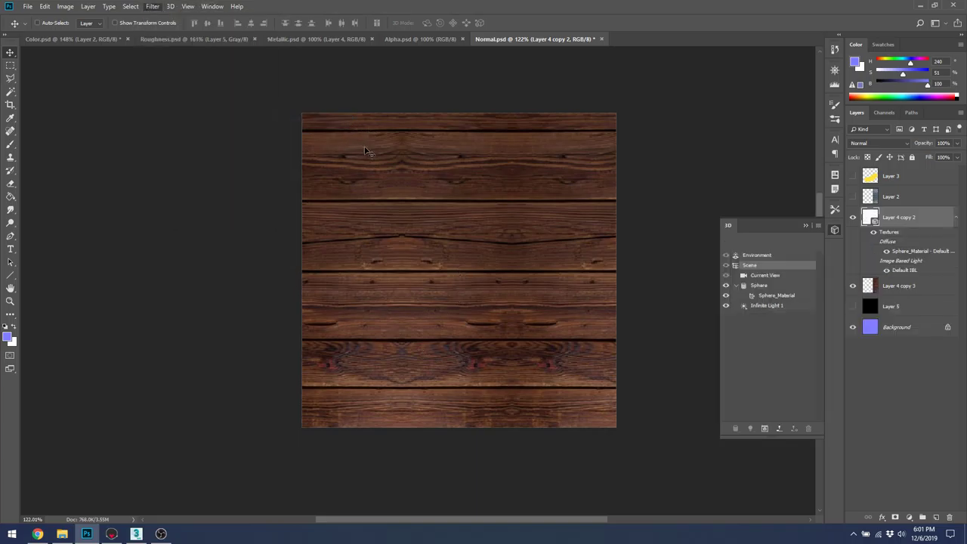
{"action": "left_click_drag", "start_coordinate": [548, 96], "coordinate": [717, 149]}
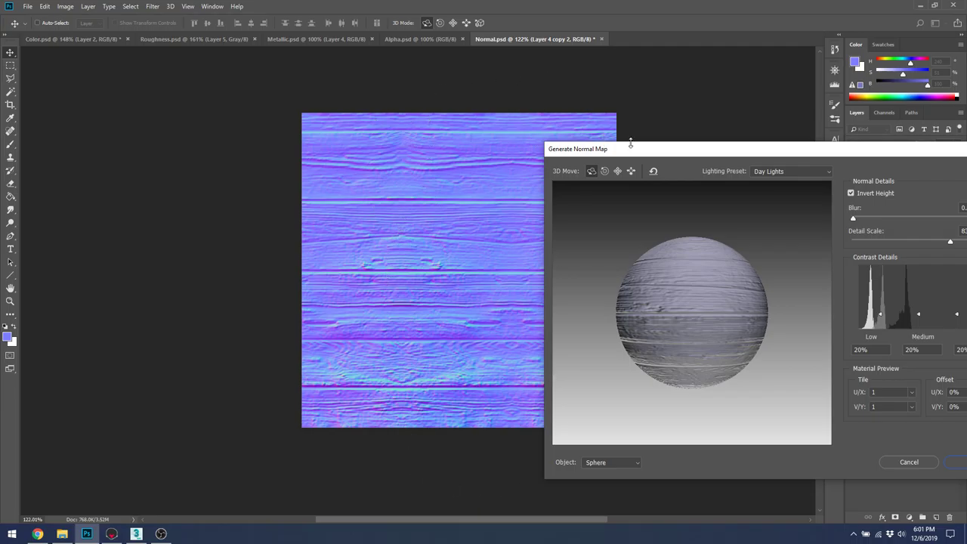
{"action": "left_click_drag", "start_coordinate": [673, 155], "coordinate": [243, 77]}
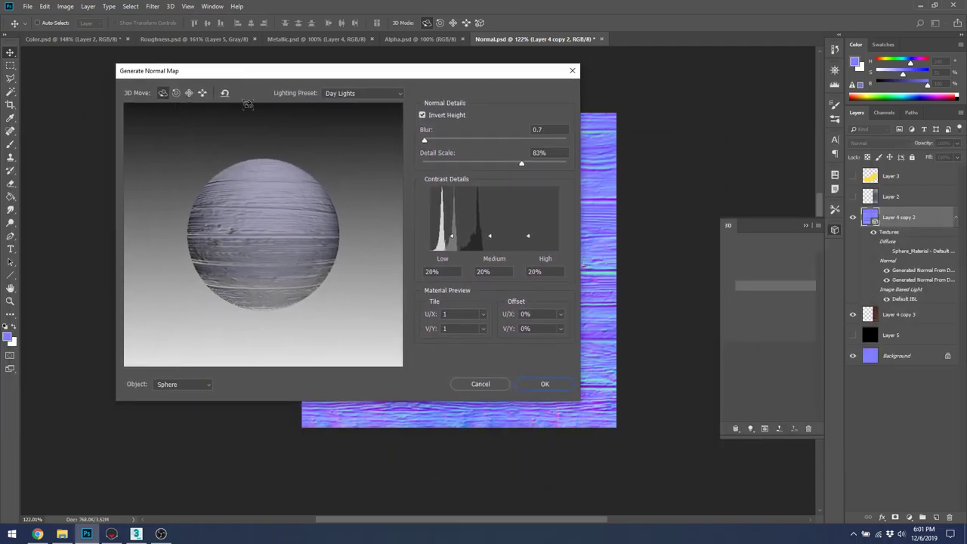
{"action": "left_click", "coordinate": [549, 387]}
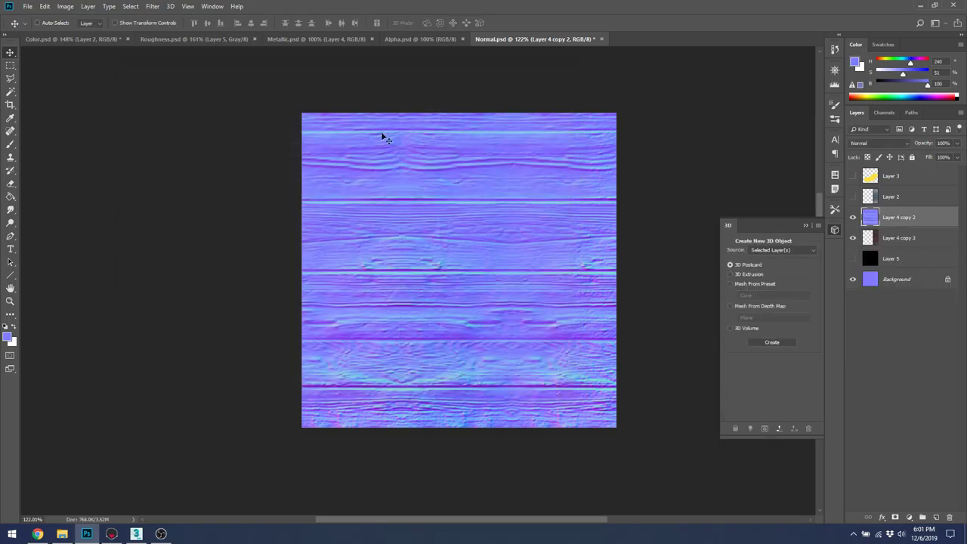
Copy the selected wood strip from Color.psd into Normal.psd directly beneath the wood normal map layer, and clip the normal map to it
{"action": "left_click", "coordinate": [887, 239]}
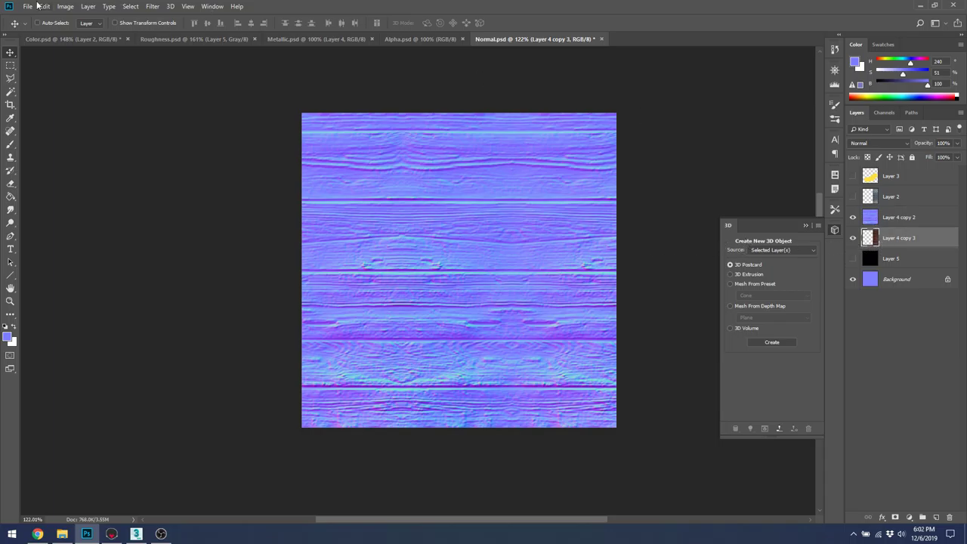
{"action": "left_click", "coordinate": [59, 37]}
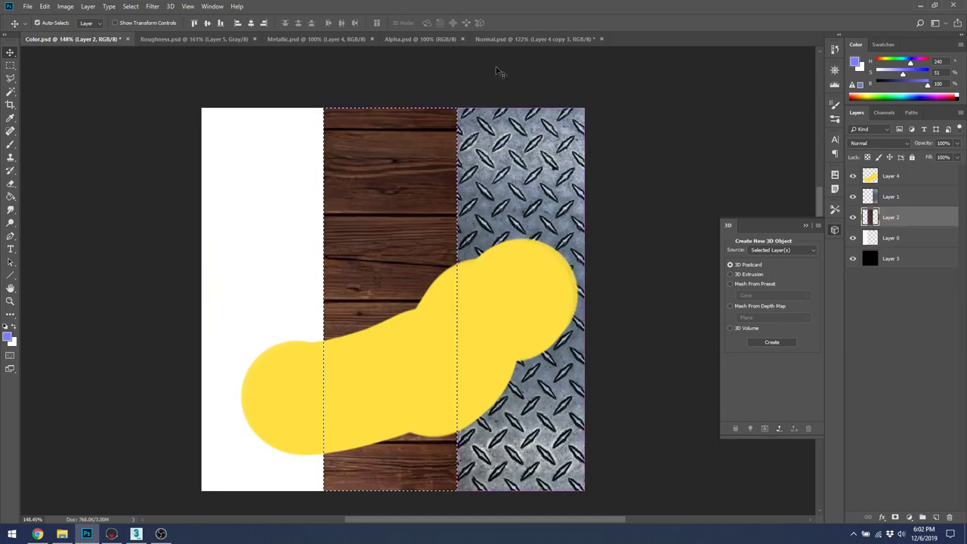
{"action": "left_click", "coordinate": [519, 39]}
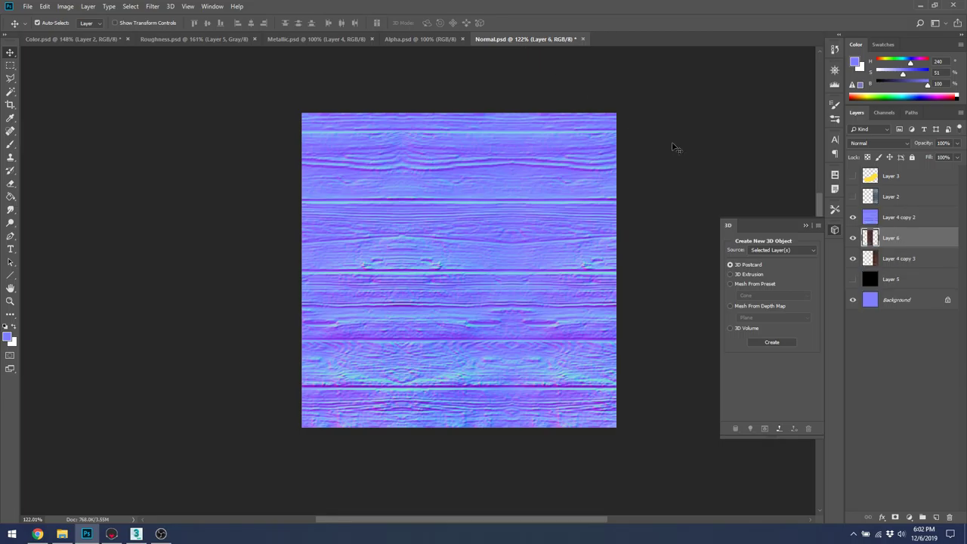
{"action": "left_click", "coordinate": [900, 225], "text": "alt"}
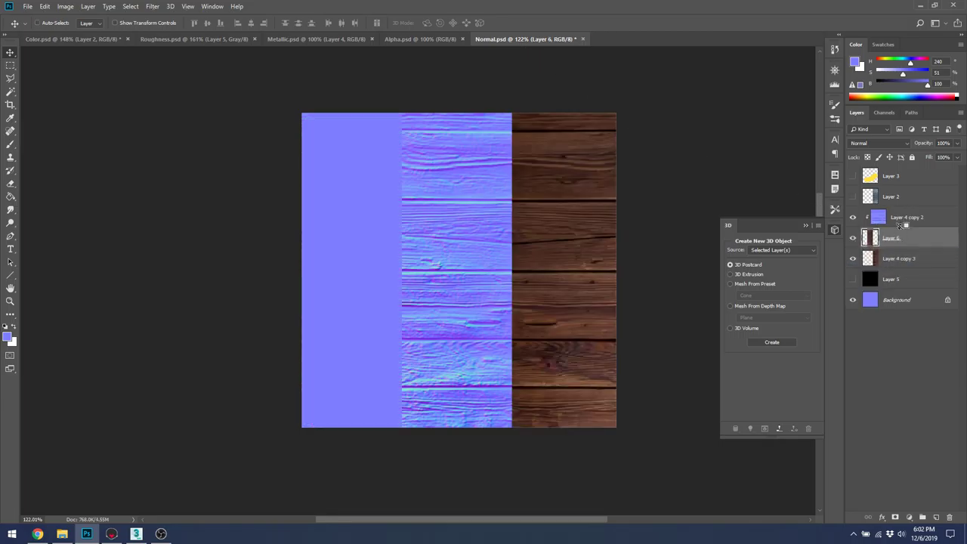
Delete the extra wood layer Layer 4 copy 3, and check the saved normal map on the sphere in Marmoset Toolbag
{"action": "left_click_drag", "start_coordinate": [899, 259], "coordinate": [950, 517]}
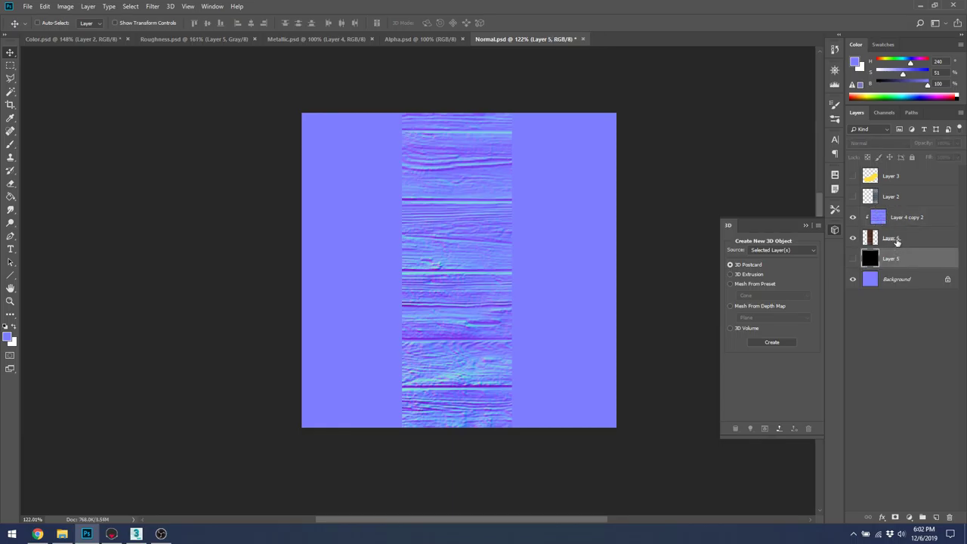
{"action": "left_click", "coordinate": [897, 241]}
{"action": "key", "text": "alt+Tab"}
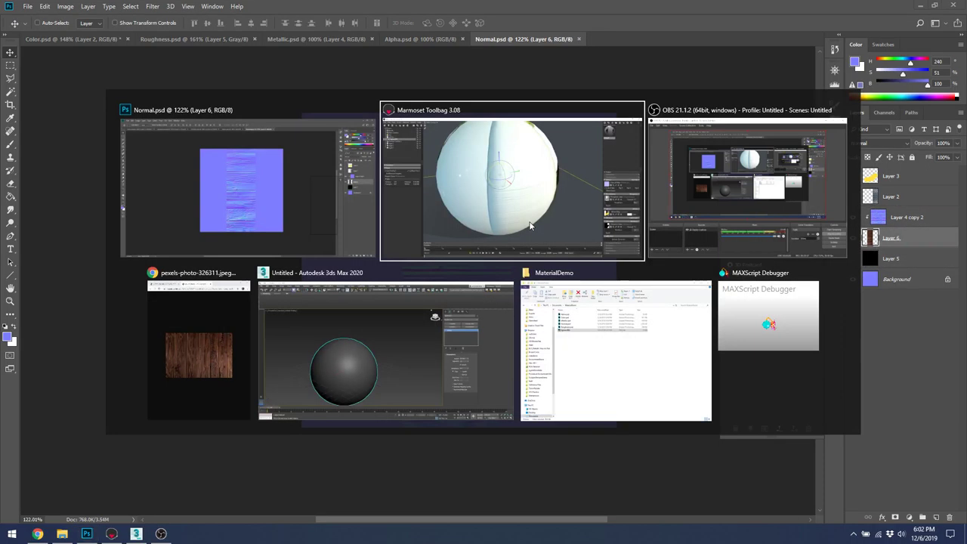
{"action": "left_click_drag", "start_coordinate": [572, 199], "coordinate": [468, 155]}
{"action": "key", "text": "f"}
{"action": "key", "text": "alt+Tab"}
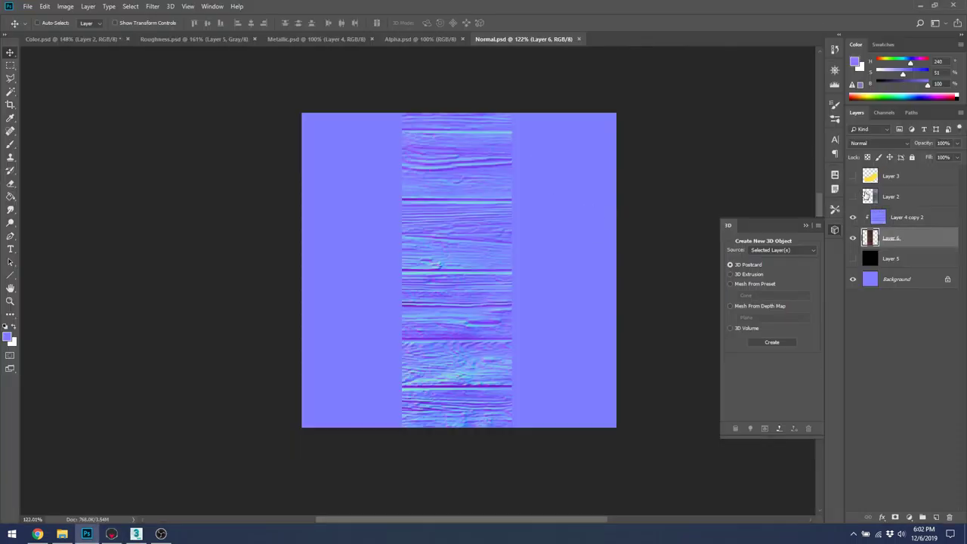
In Photoshop, show the diamond-plate Layer 2, duplicate it, and move the copy directly beside the original, over the wood strip
{"action": "left_click", "coordinate": [866, 195]}
{"action": "left_click", "coordinate": [853, 196]}
{"action": "left_click_drag", "start_coordinate": [909, 197], "coordinate": [936, 518]}
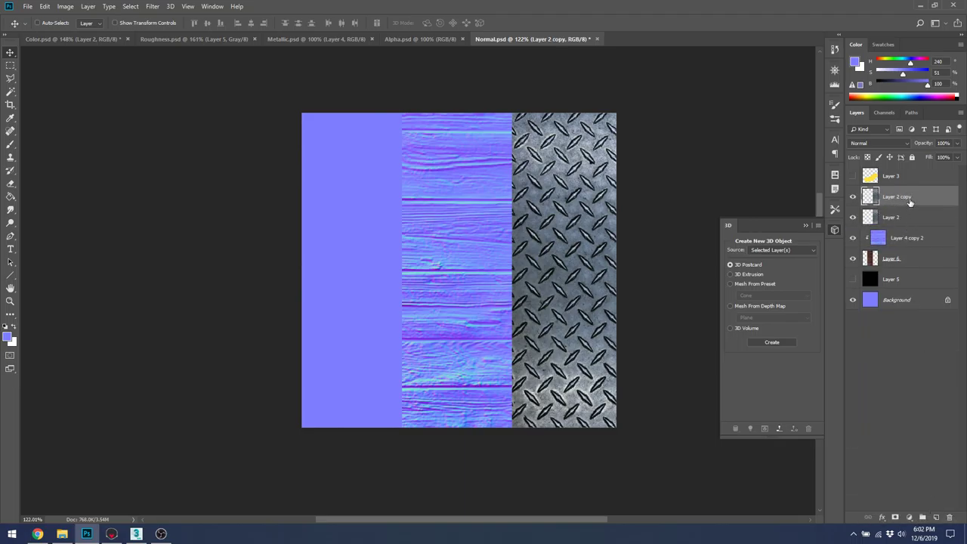
{"action": "left_click_drag", "start_coordinate": [609, 231], "coordinate": [494, 228]}
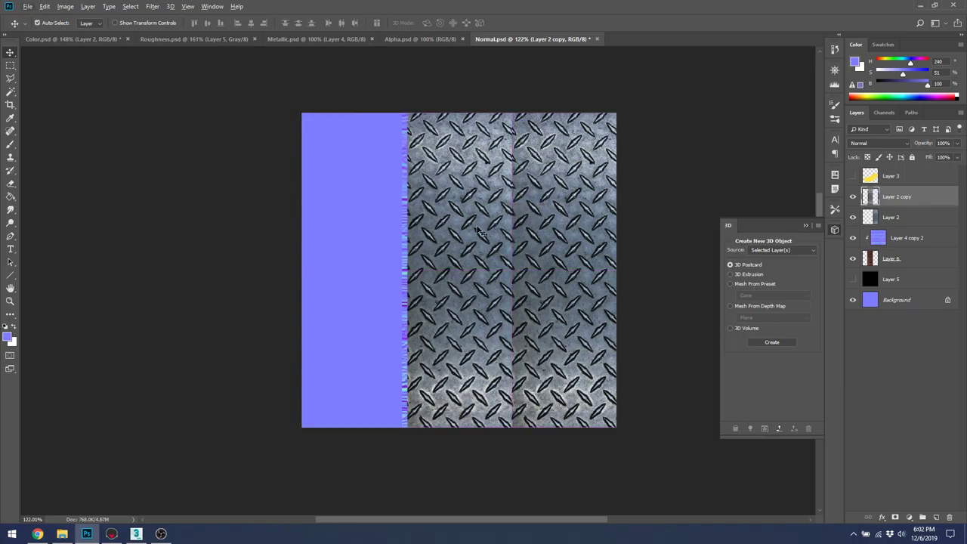
Flip the diamond-plate copy horizontally so it mirrors the original strip
{"action": "key", "text": "ctrl+t"}
{"action": "right_click", "coordinate": [481, 219]}
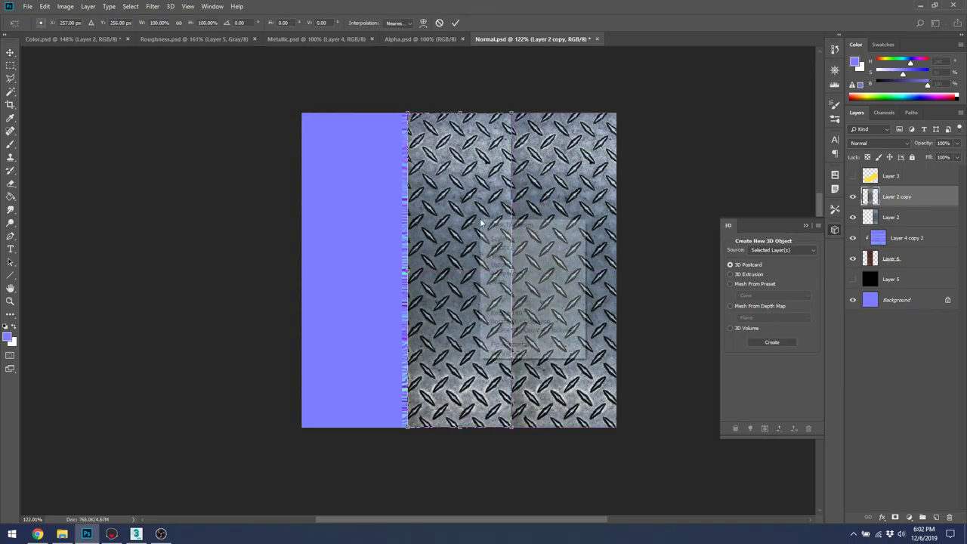
{"action": "left_click", "coordinate": [529, 344]}
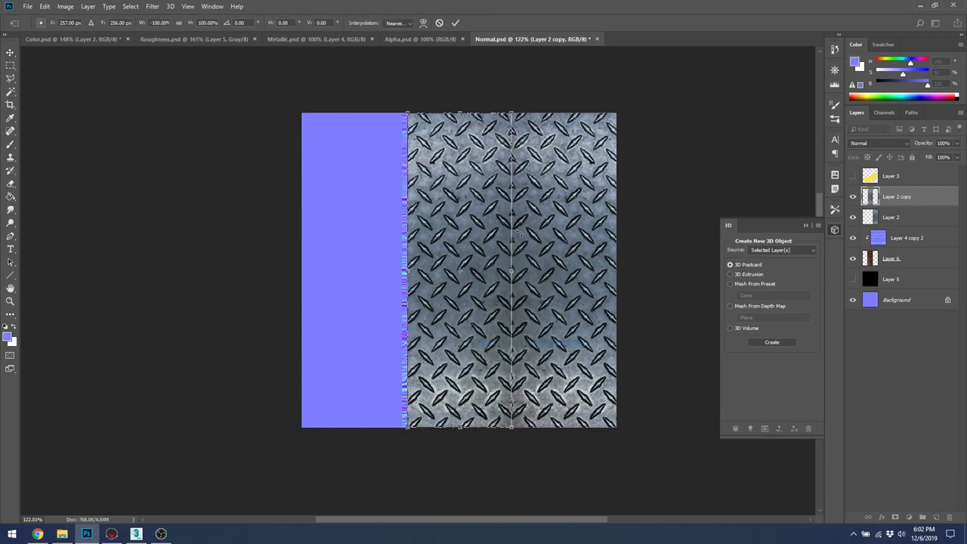
{"action": "key", "text": "Return"}
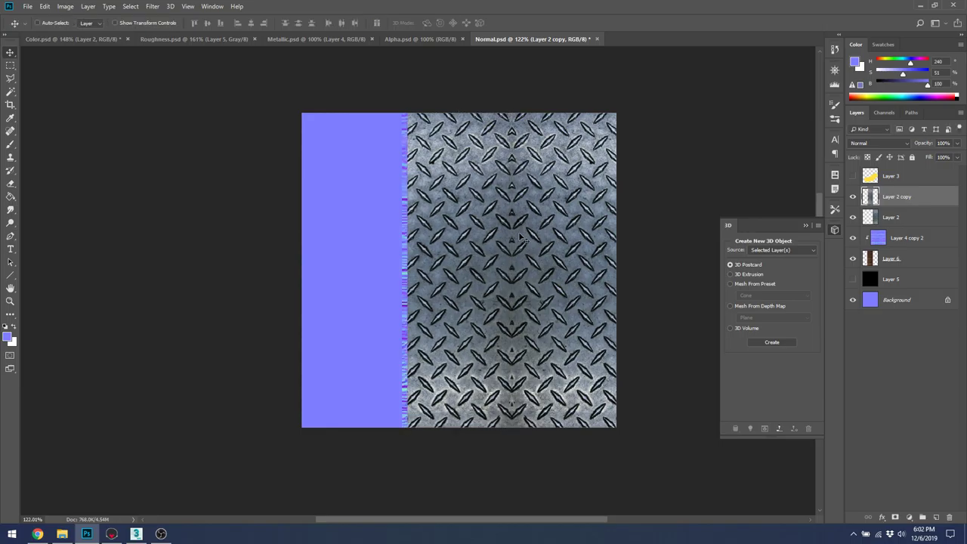
Duplicate Layer 2 again and merge the duplicate with the mirrored plate copy, keeping the original Layer 2 separate
{"action": "left_click_drag", "start_coordinate": [909, 219], "coordinate": [937, 518]}
{"action": "left_click", "coordinate": [907, 198], "text": "shift"}
{"action": "right_click", "coordinate": [909, 200]}
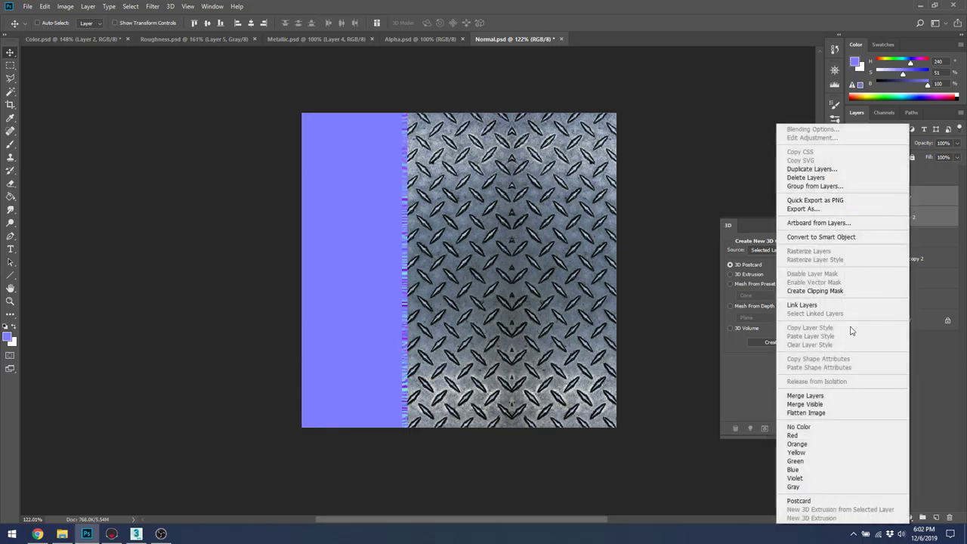
{"action": "left_click", "coordinate": [805, 395]}
Generate a normal map from the merged diamond-plate layer with the last filter, clip it to Layer 2, and save the document
{"action": "left_click", "coordinate": [151, 6]}
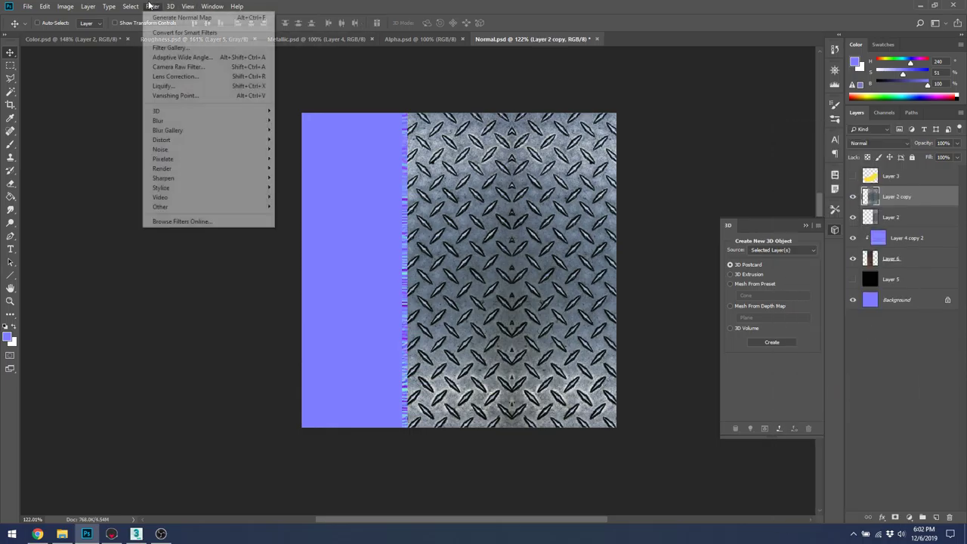
{"action": "left_click", "coordinate": [181, 16]}
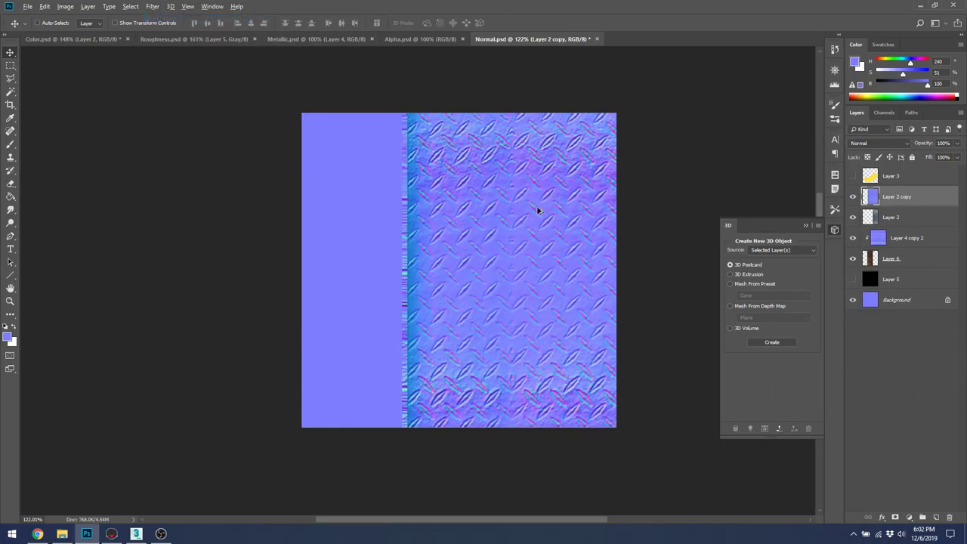
{"action": "scroll", "coordinate": [555, 219], "scroll_direction": "up", "scroll_amount": 4}
{"action": "scroll", "coordinate": [586, 227], "scroll_direction": "down", "scroll_amount": 2}
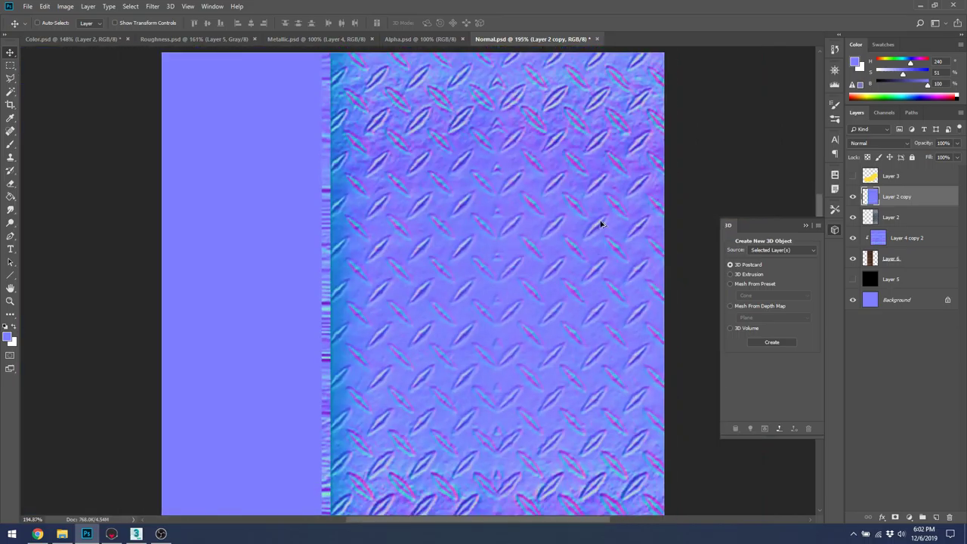
{"action": "left_click", "coordinate": [881, 207], "text": "alt"}
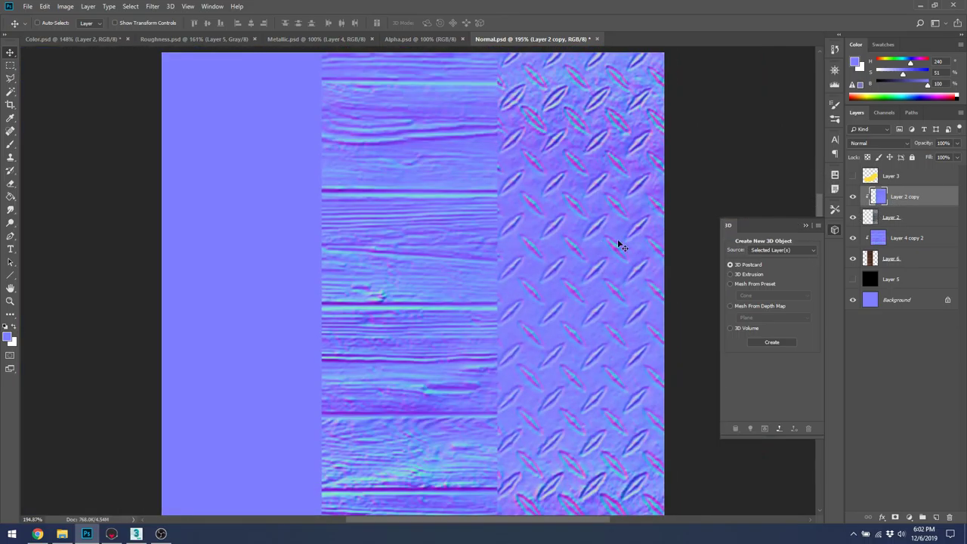
{"action": "scroll", "coordinate": [574, 246], "scroll_direction": "down", "scroll_amount": 3}
{"action": "scroll", "coordinate": [553, 257], "scroll_direction": "up", "scroll_amount": 3}
{"action": "key", "text": "ctrl+s"}
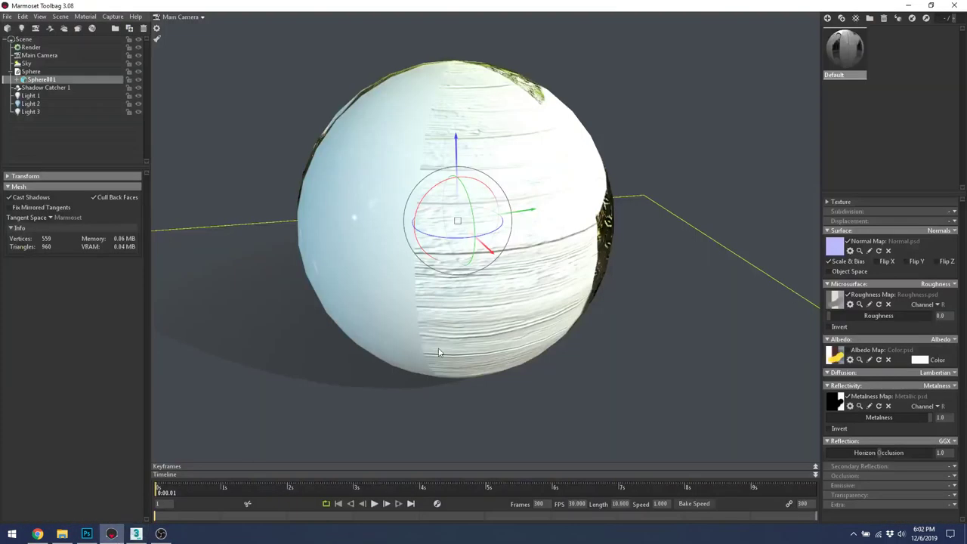
Inspect the diamond-plate normal detail on the sphere in Marmoset Toolbag, and return to Photoshop
{"action": "left_click_drag", "start_coordinate": [569, 221], "coordinate": [325, 310]}
{"action": "left_click_drag", "start_coordinate": [421, 142], "coordinate": [522, 258]}
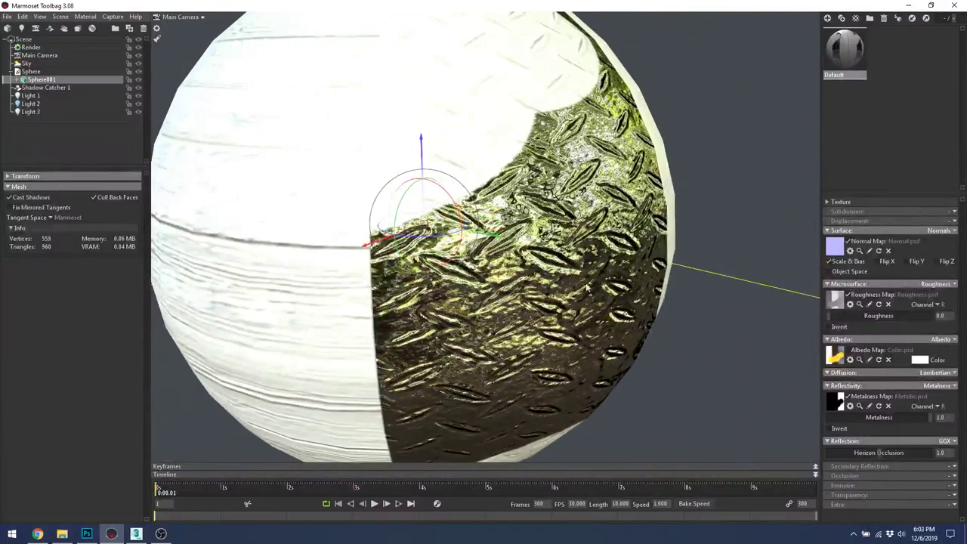
{"action": "key", "text": "alt+Tab"}
{"action": "key", "text": "alt+Tab"}
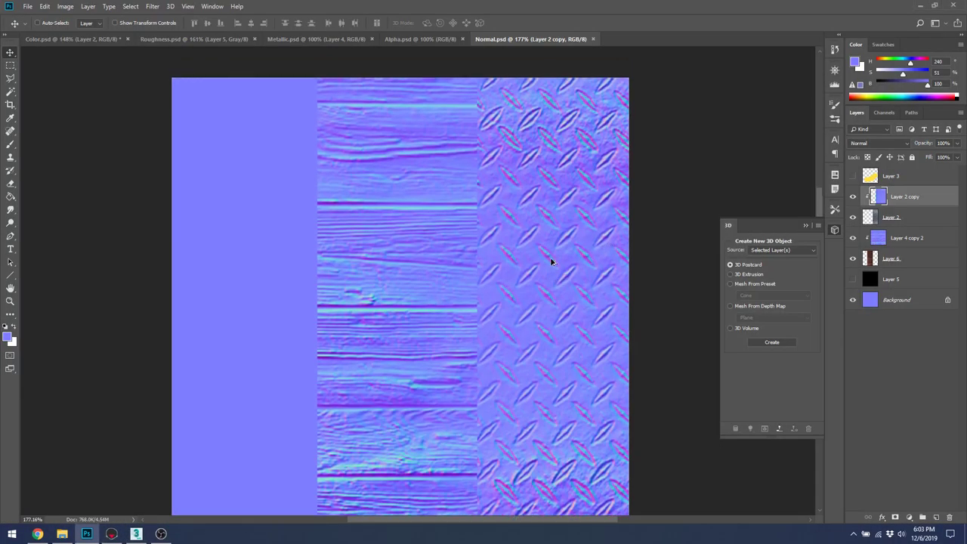
Undo the clipping mask and the generated normal map on the merged diamond-plate layer
{"action": "scroll", "coordinate": [549, 238], "scroll_direction": "up", "scroll_amount": 5}
{"action": "scroll", "coordinate": [563, 249], "scroll_direction": "down", "scroll_amount": 3}
{"action": "key", "text": "ctrl+z"}
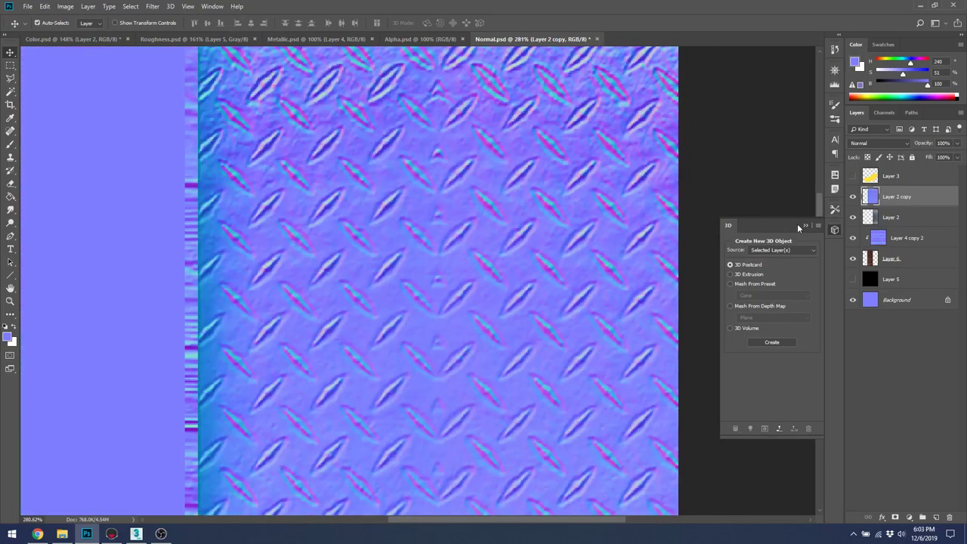
{"action": "key", "text": "ctrl+z"}
{"action": "left_click", "coordinate": [151, 7]}
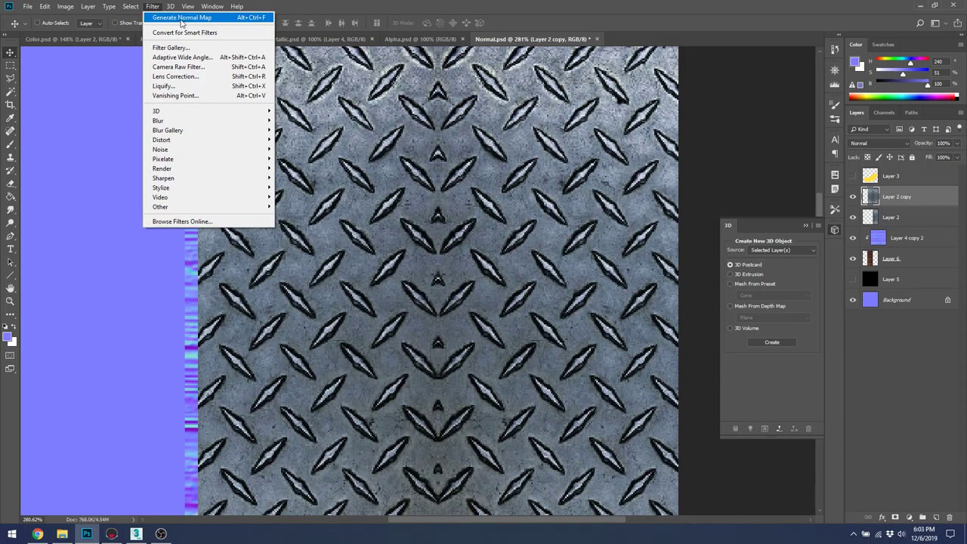
{"action": "left_click", "coordinate": [181, 18]}
{"action": "key", "text": "ctrl+z"}
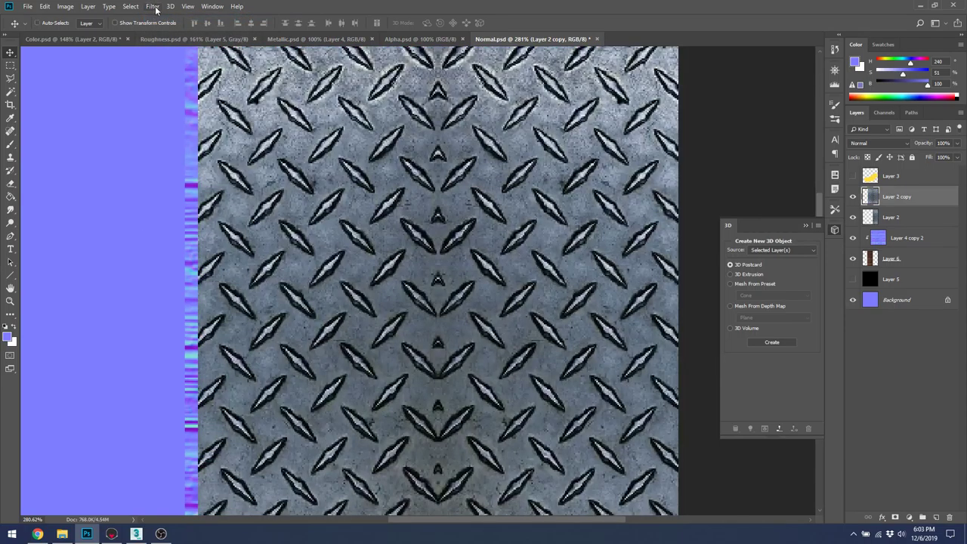
Start the 3D Generate Normal Map filter on the merged diamond-plate layer and set its detail scale to 90%
{"action": "left_click", "coordinate": [152, 6]}
{"action": "mouse_move", "coordinate": [203, 113]}
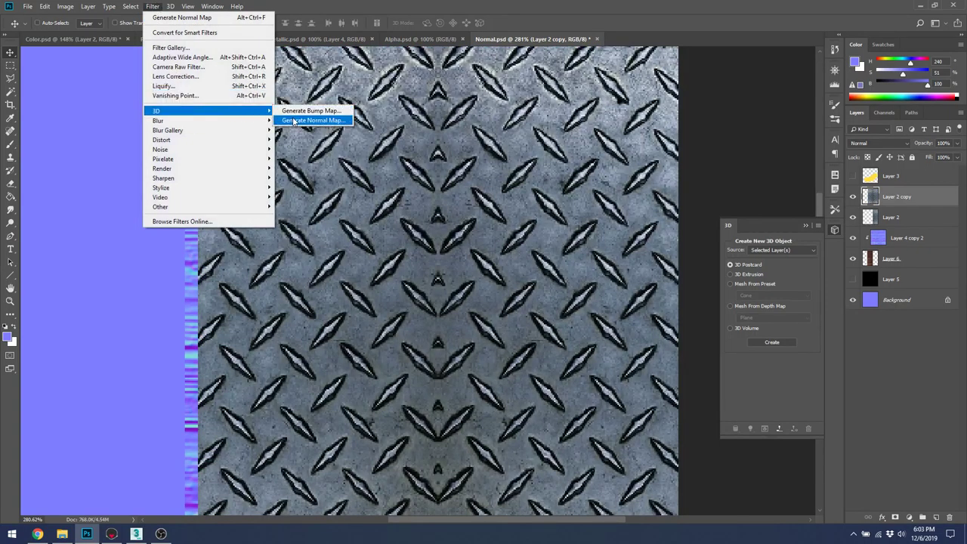
{"action": "left_click", "coordinate": [294, 121]}
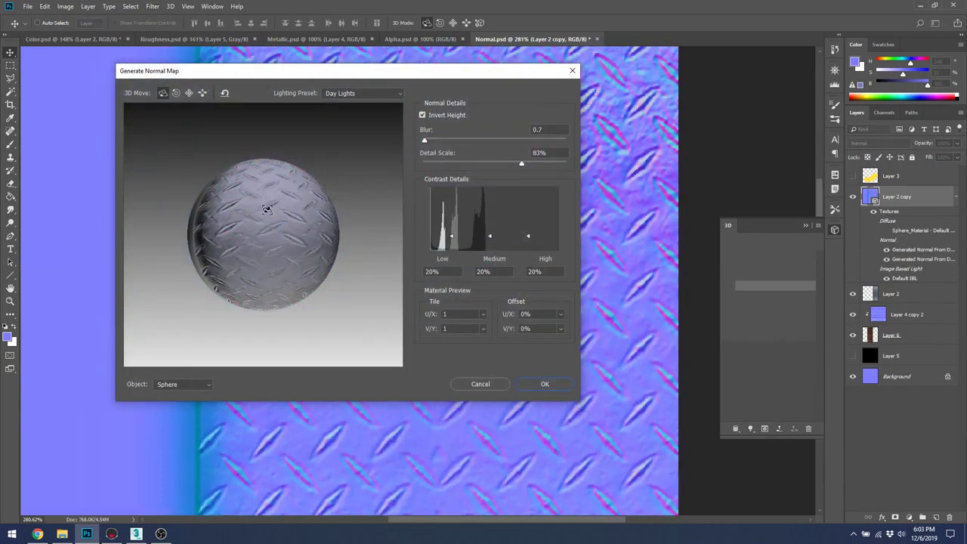
{"action": "left_click_drag", "start_coordinate": [474, 161], "coordinate": [529, 164]}
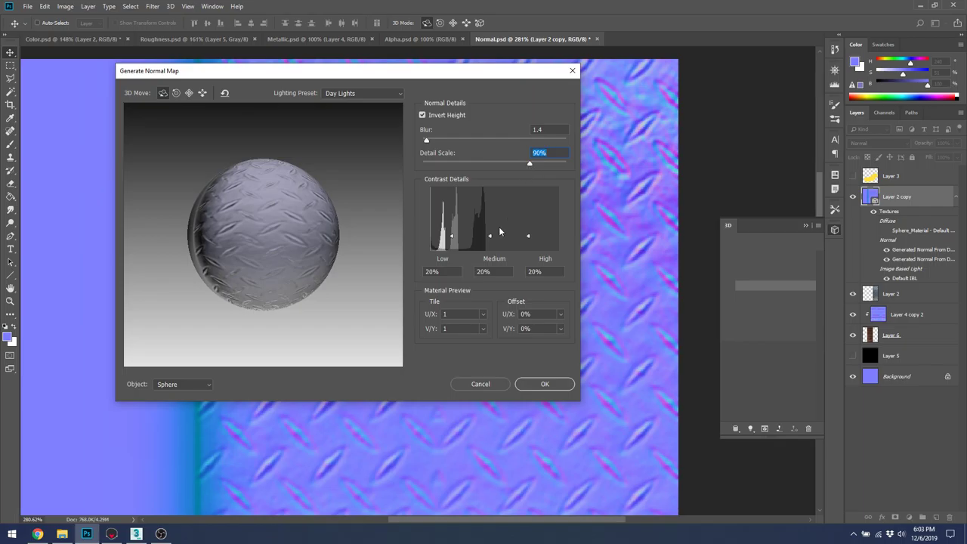
Set the normal map's contrast details to 100% low, 100% medium and 96% high
{"action": "left_click_drag", "start_coordinate": [489, 235], "coordinate": [458, 247]}
{"action": "left_click_drag", "start_coordinate": [527, 224], "coordinate": [527, 192]}
{"action": "left_click_drag", "start_coordinate": [489, 233], "coordinate": [491, 185]}
{"action": "left_click_drag", "start_coordinate": [451, 246], "coordinate": [433, 144]}
Apply the normal map with a blur of 2.3 and clip the resulting layer to Layer 2
{"action": "left_click_drag", "start_coordinate": [432, 143], "coordinate": [423, 142]}
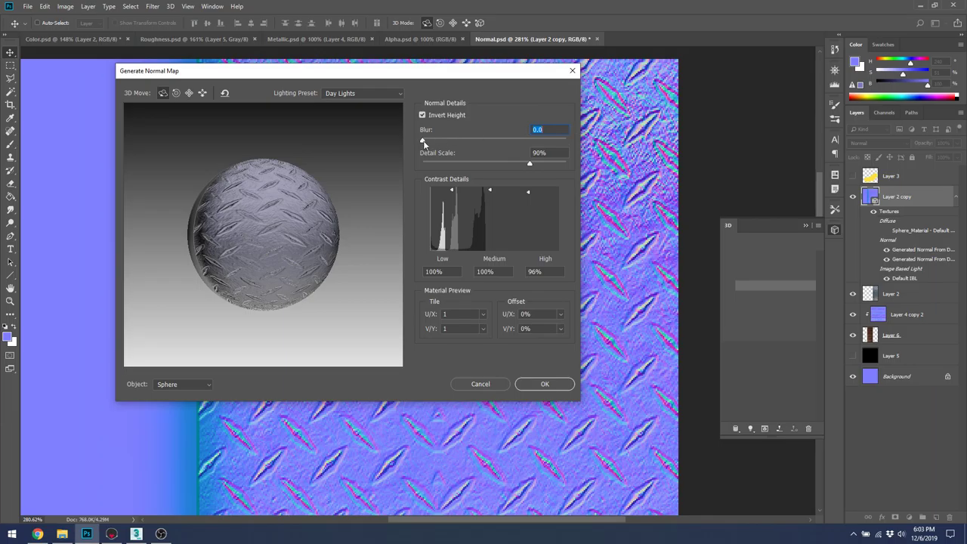
{"action": "left_click_drag", "start_coordinate": [427, 143], "coordinate": [430, 143]}
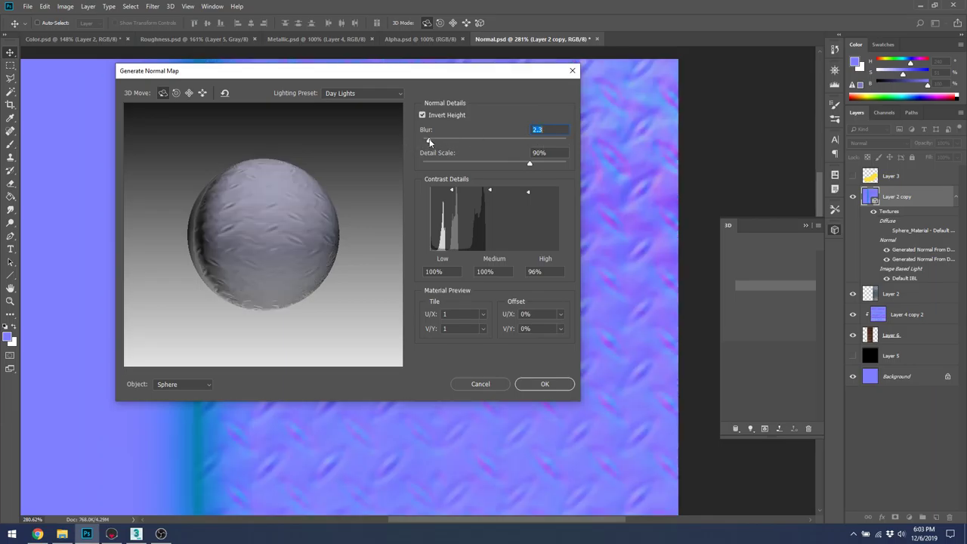
{"action": "left_click", "coordinate": [544, 384]}
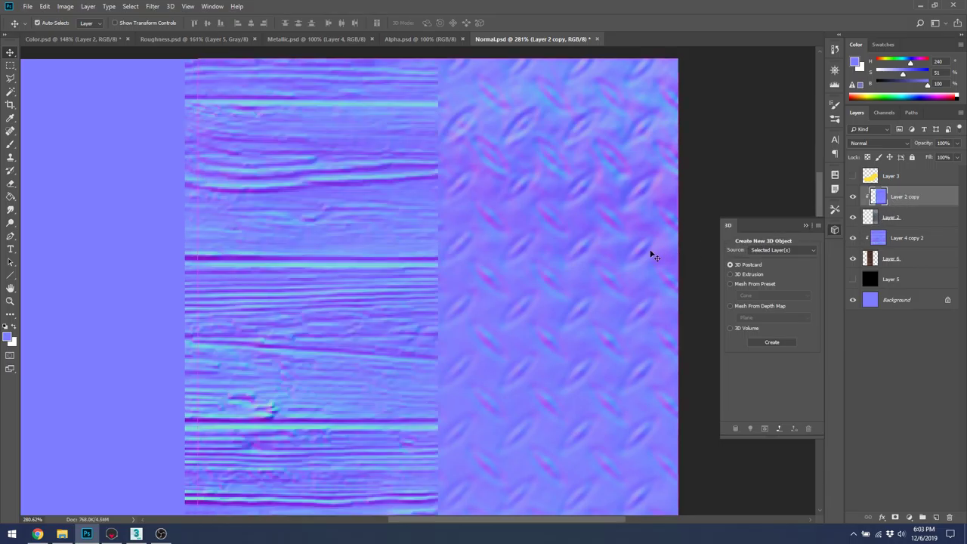
In Marmoset Toolbag, set the Default material's roughness to 1.0 and enable its albedo map, viewing the diamond plate on the sphere
{"action": "key", "text": "alt+Tab"}
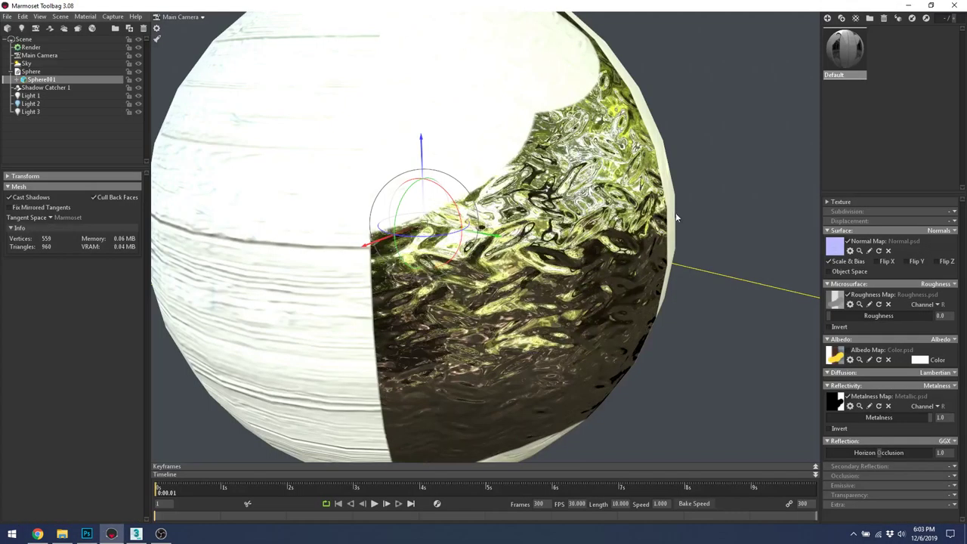
{"action": "left_click_drag", "start_coordinate": [633, 217], "coordinate": [491, 234]}
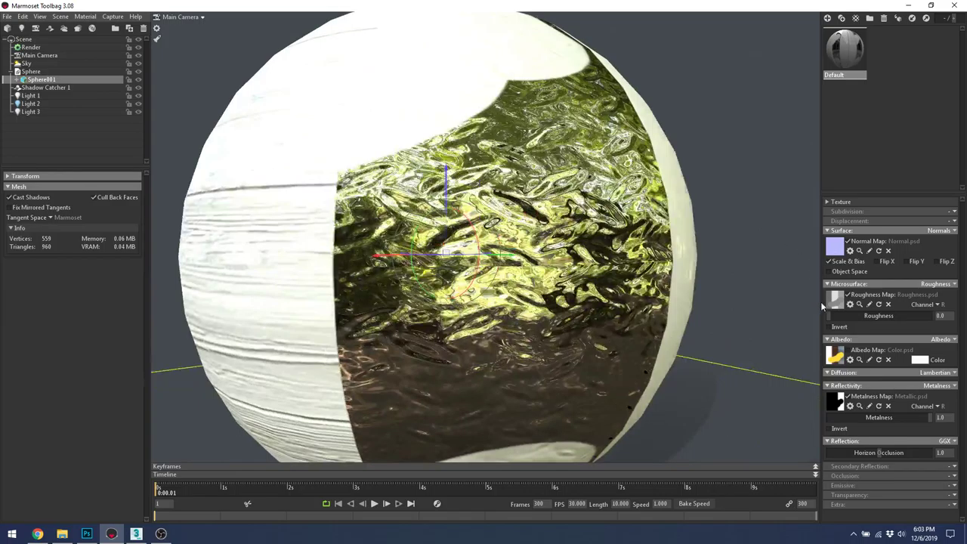
{"action": "left_click_drag", "start_coordinate": [857, 334], "coordinate": [964, 312]}
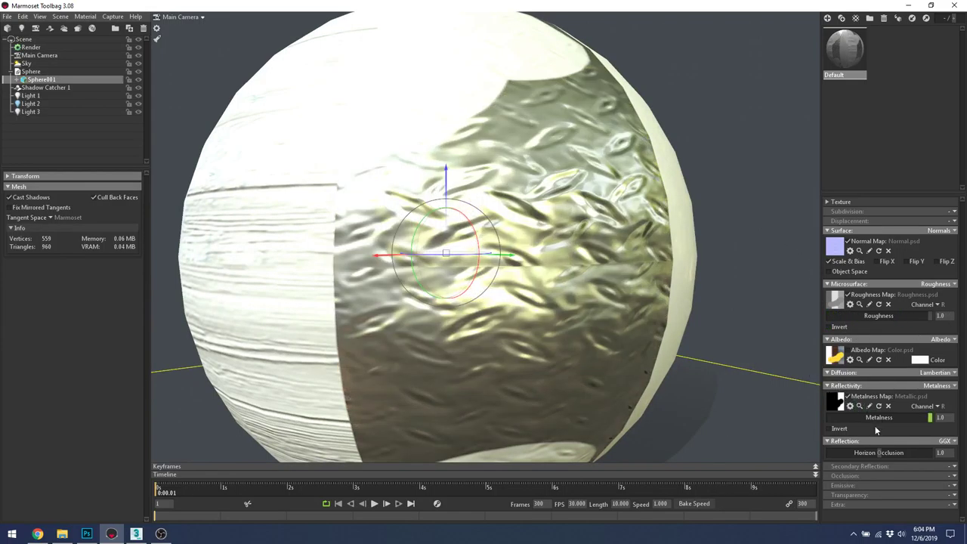
{"action": "left_click_drag", "start_coordinate": [680, 249], "coordinate": [577, 232]}
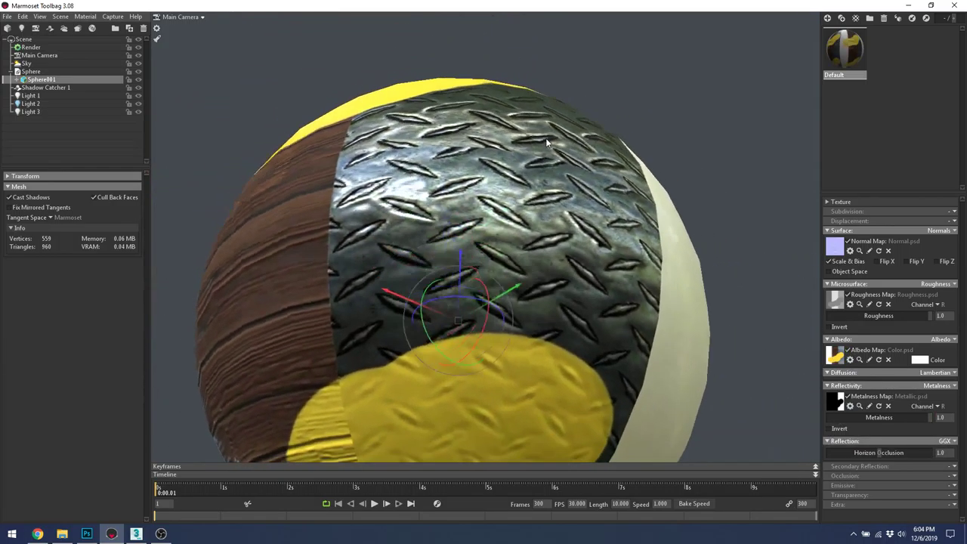
In Photoshop, hide the Layer 2 copy normal map and examine the raised shapes and dark edges of the diamond-plate photo
{"action": "key", "text": "alt+Tab"}
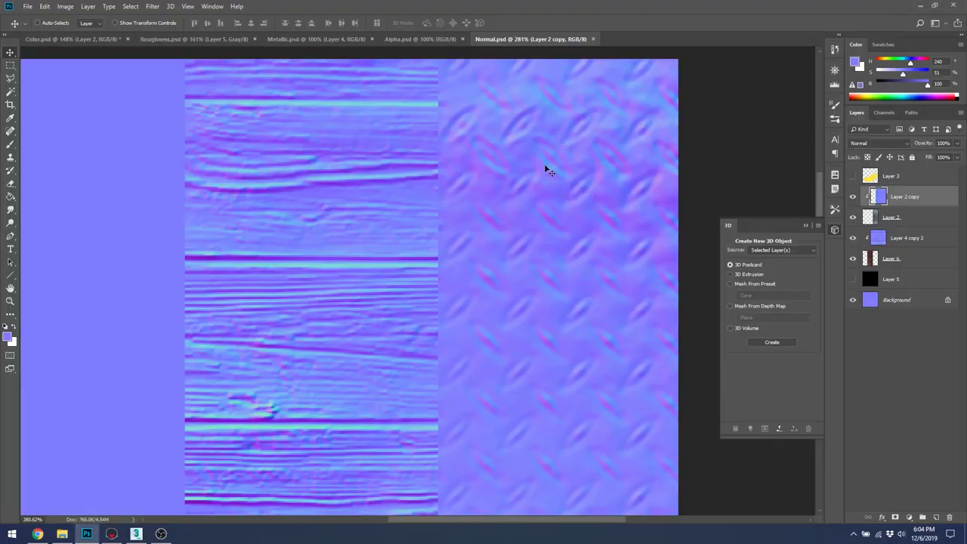
{"action": "left_click", "coordinate": [853, 196]}
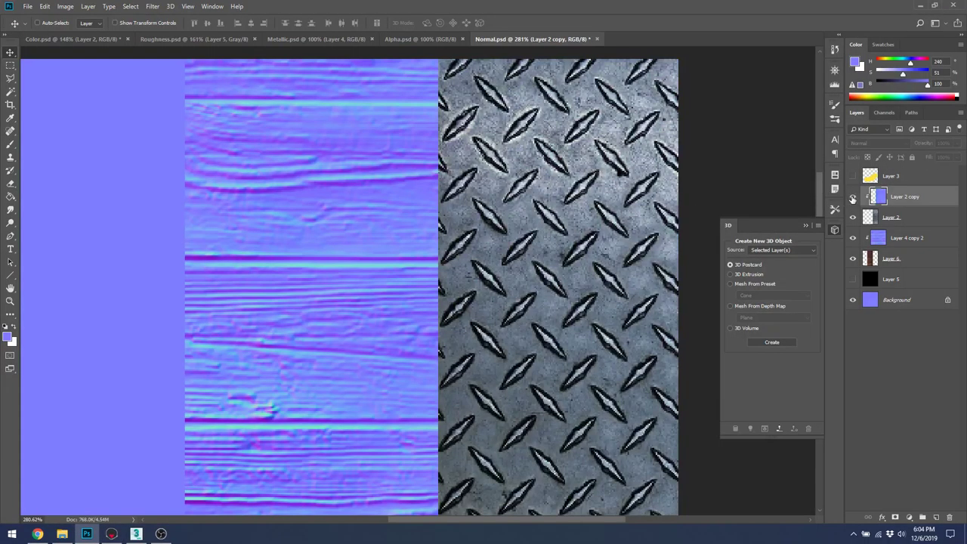
{"action": "left_click", "coordinate": [853, 197]}
{"action": "left_click", "coordinate": [853, 196]}
{"action": "right_click", "coordinate": [574, 167]}
{"action": "left_click", "coordinate": [555, 170]}
{"action": "scroll", "coordinate": [578, 181], "scroll_direction": "down", "scroll_amount": 5}
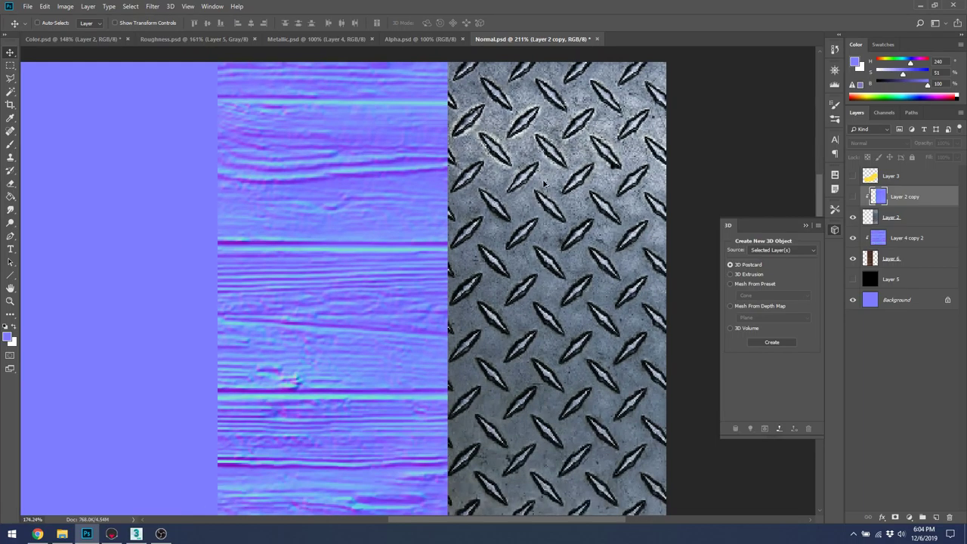
{"action": "scroll", "coordinate": [533, 286], "scroll_direction": "down", "scroll_amount": 2}
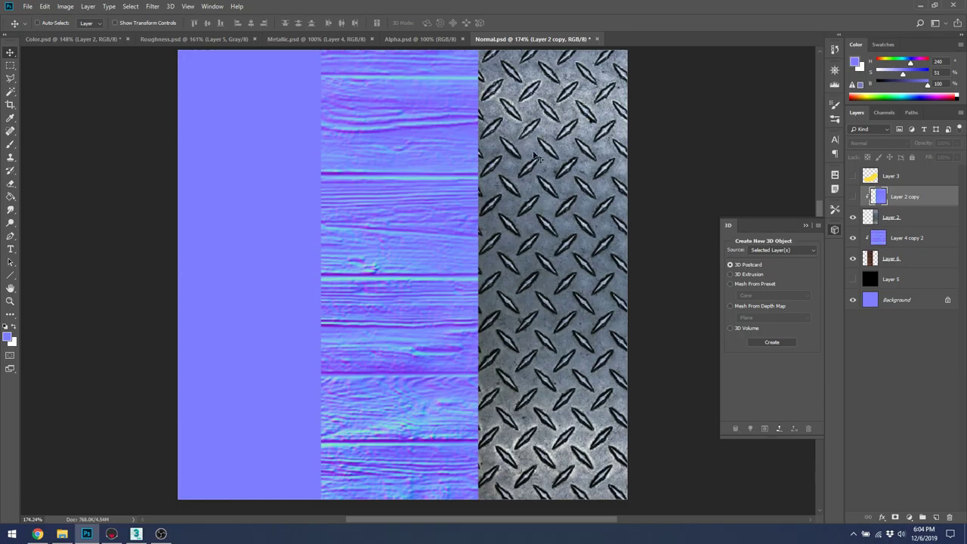
{"action": "scroll", "coordinate": [545, 155], "scroll_direction": "up", "scroll_amount": 3}
{"action": "scroll", "coordinate": [557, 204], "scroll_direction": "up", "scroll_amount": 4}
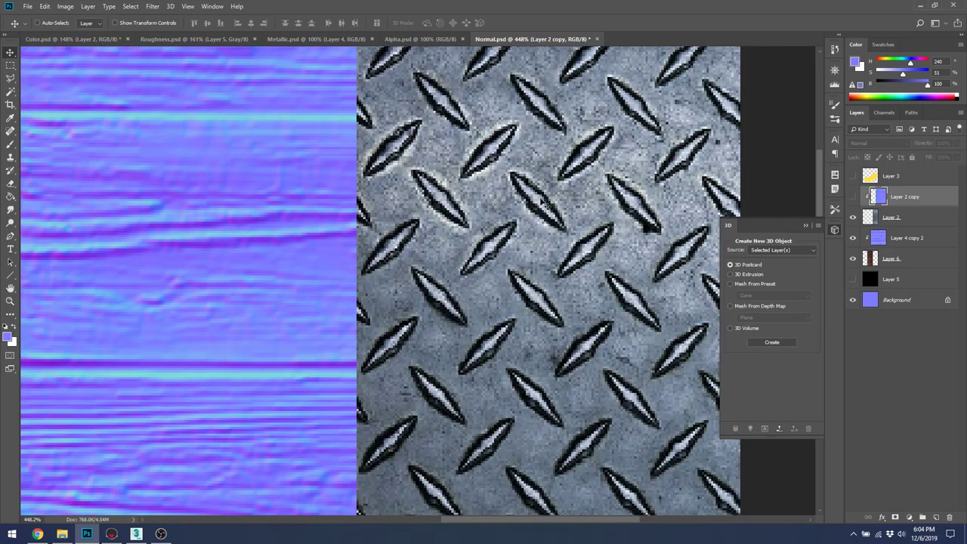
{"action": "scroll", "coordinate": [538, 202], "scroll_direction": "down", "scroll_amount": 6}
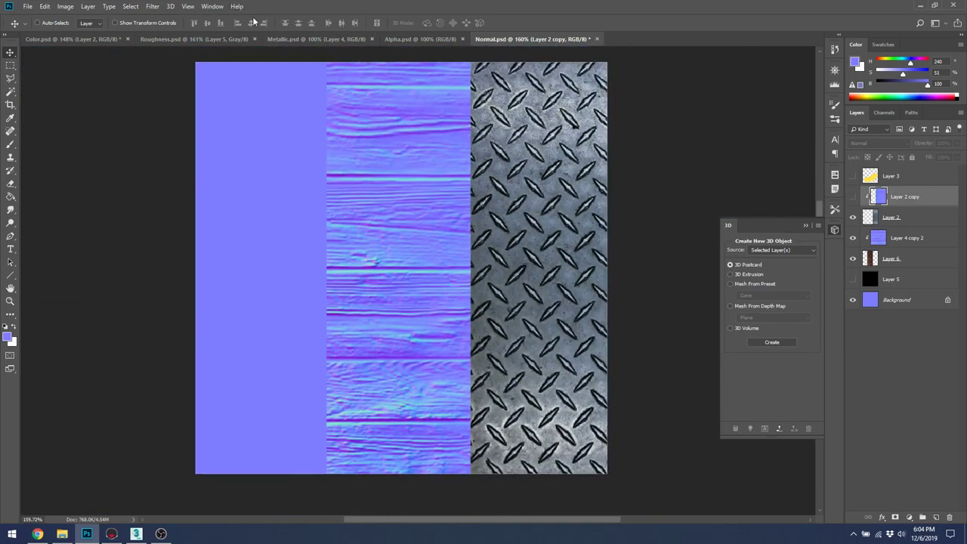
Show the Layer 2 copy layer and undo its clipping and normal map back to the mirrored diamond-plate photo
{"action": "left_click", "coordinate": [153, 7]}
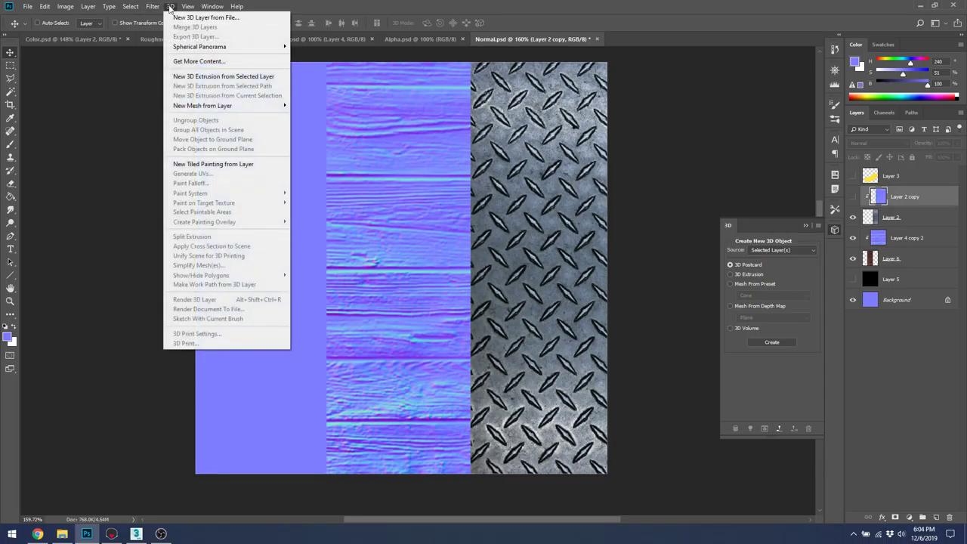
{"action": "mouse_move", "coordinate": [155, 10]}
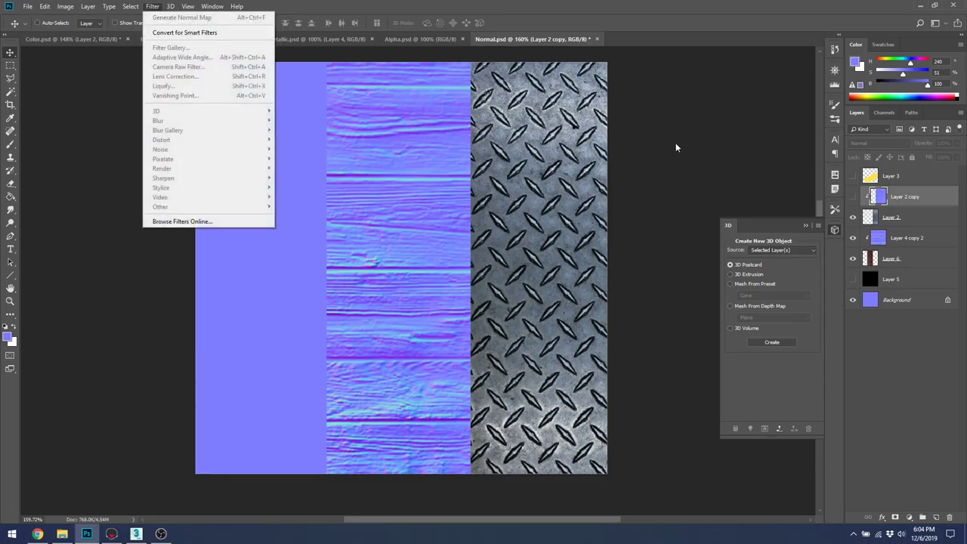
{"action": "left_click", "coordinate": [637, 146]}
{"action": "left_click", "coordinate": [852, 198]}
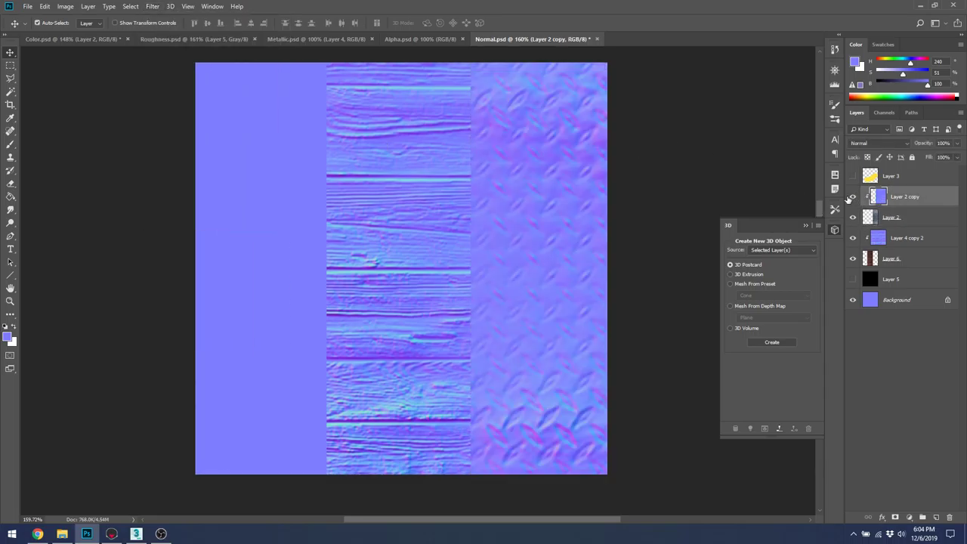
{"action": "key", "text": "ctrl+z"}
Try generating a bump map from Layer 2 copy with blur 0.0, detail scale 75% and a 34% bump preview
{"action": "left_click", "coordinate": [186, 6]}
{"action": "mouse_move", "coordinate": [154, 8]}
{"action": "mouse_move", "coordinate": [191, 113]}
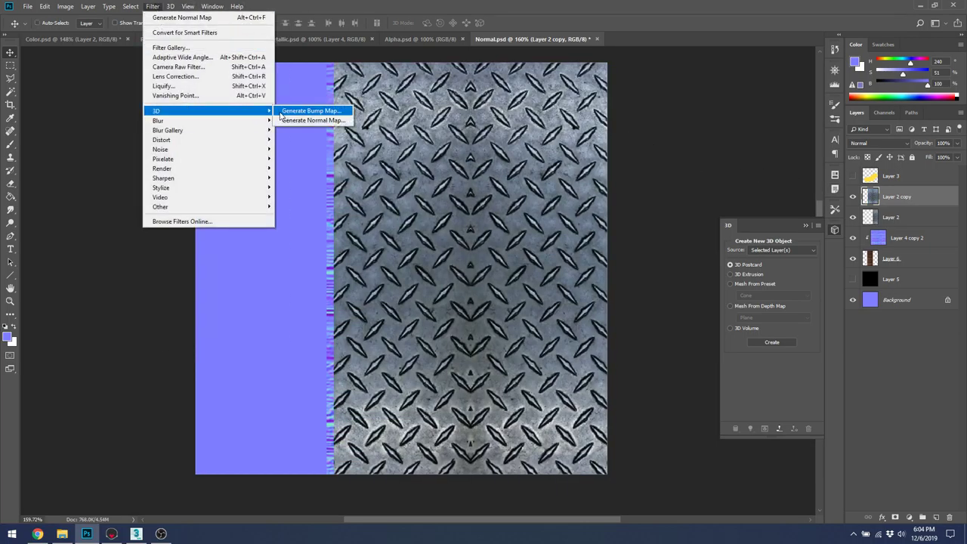
{"action": "left_click", "coordinate": [286, 110]}
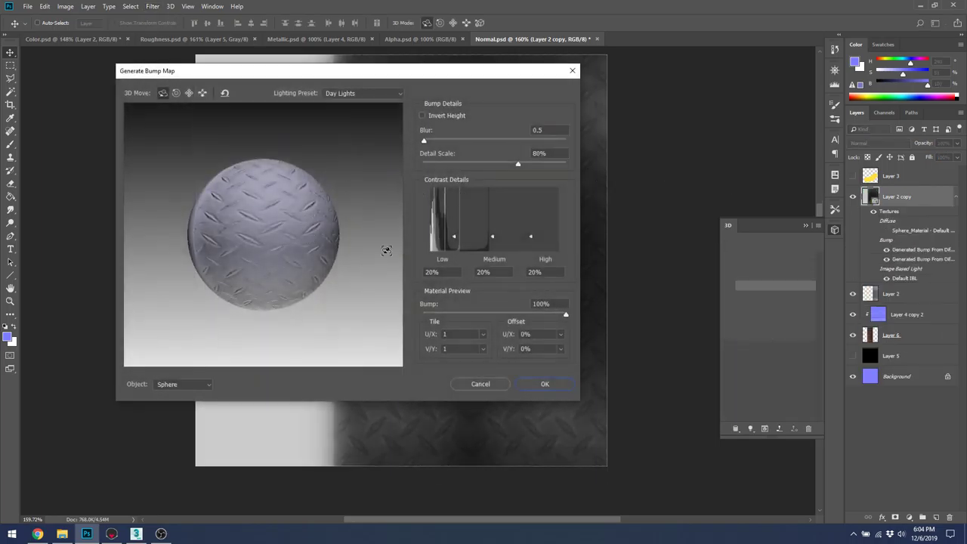
{"action": "left_click_drag", "start_coordinate": [420, 100], "coordinate": [303, 123]}
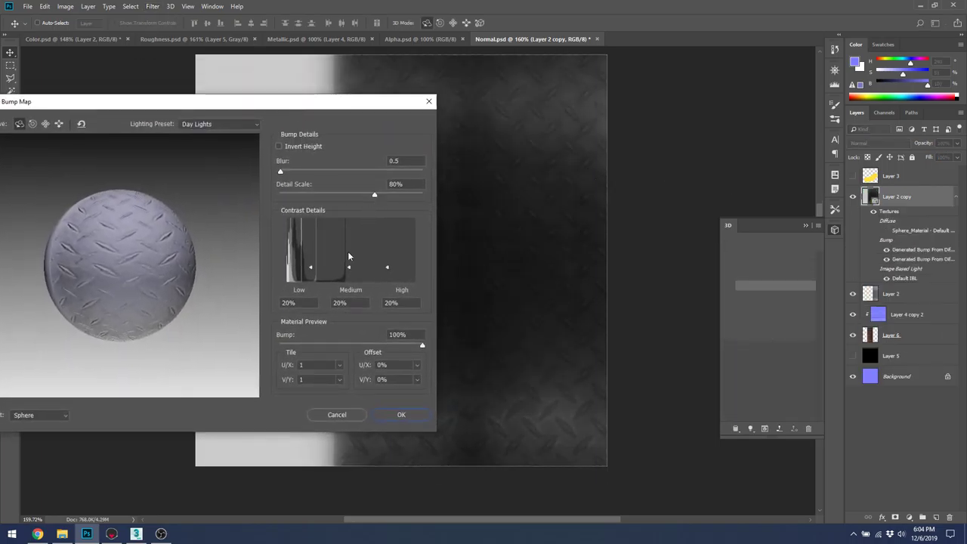
{"action": "left_click_drag", "start_coordinate": [374, 196], "coordinate": [339, 194]}
{"action": "left_click_drag", "start_coordinate": [282, 171], "coordinate": [357, 196]}
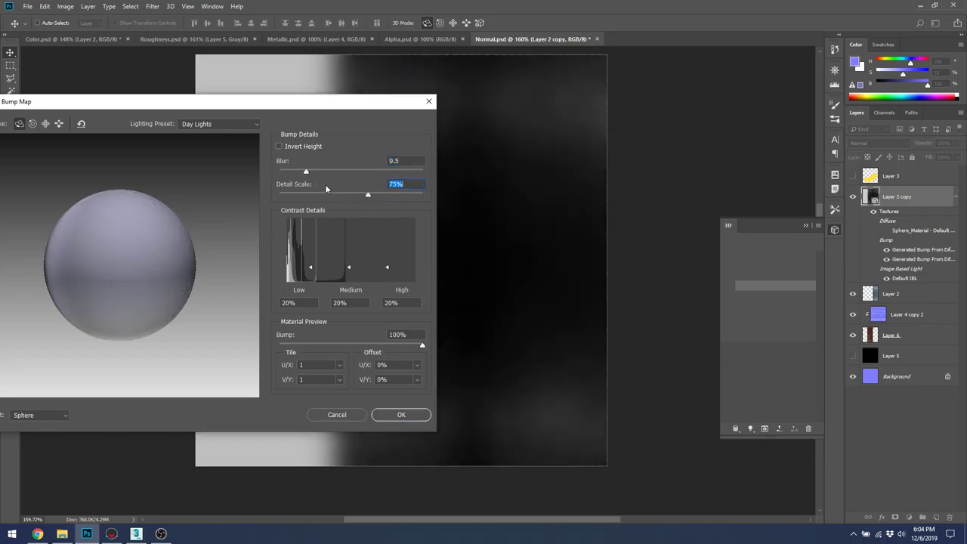
{"action": "left_click_drag", "start_coordinate": [304, 172], "coordinate": [279, 172]}
{"action": "left_click", "coordinate": [326, 345]}
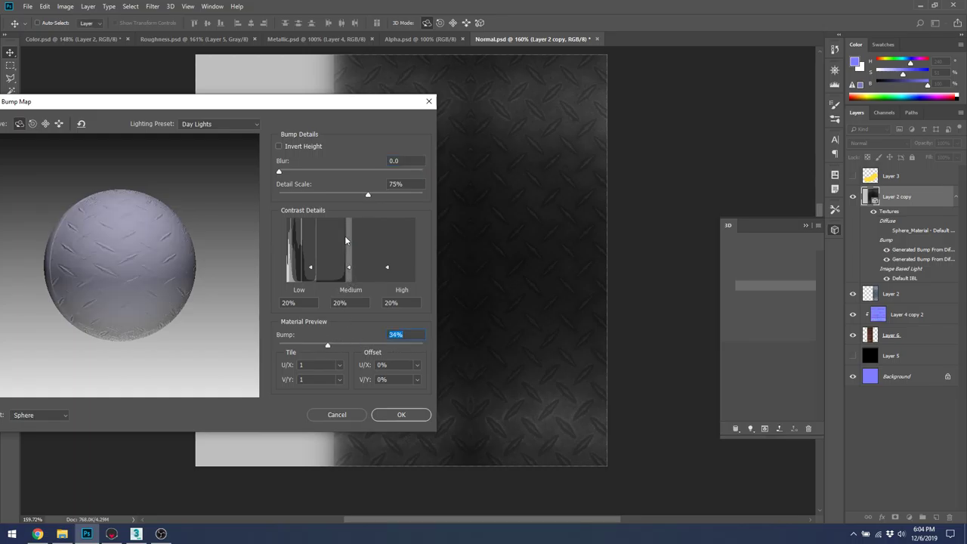
Try bump map contrast details of 85% low, 9% medium and 100% high, and discard the bump map
{"action": "left_click_drag", "start_coordinate": [349, 266], "coordinate": [311, 228]}
{"action": "left_click_drag", "start_coordinate": [385, 255], "coordinate": [380, 228]}
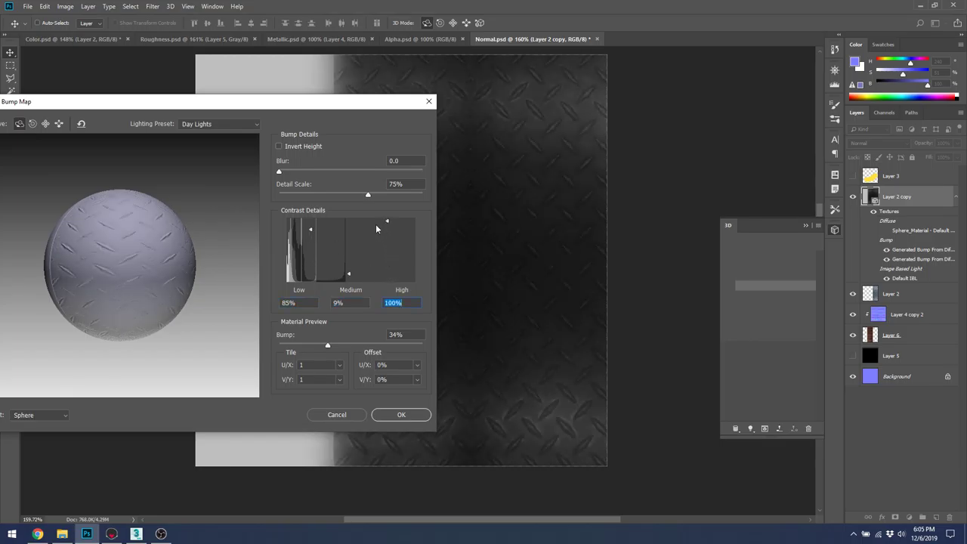
{"action": "left_click_drag", "start_coordinate": [311, 228], "coordinate": [342, 237]}
{"action": "left_click", "coordinate": [338, 414]}
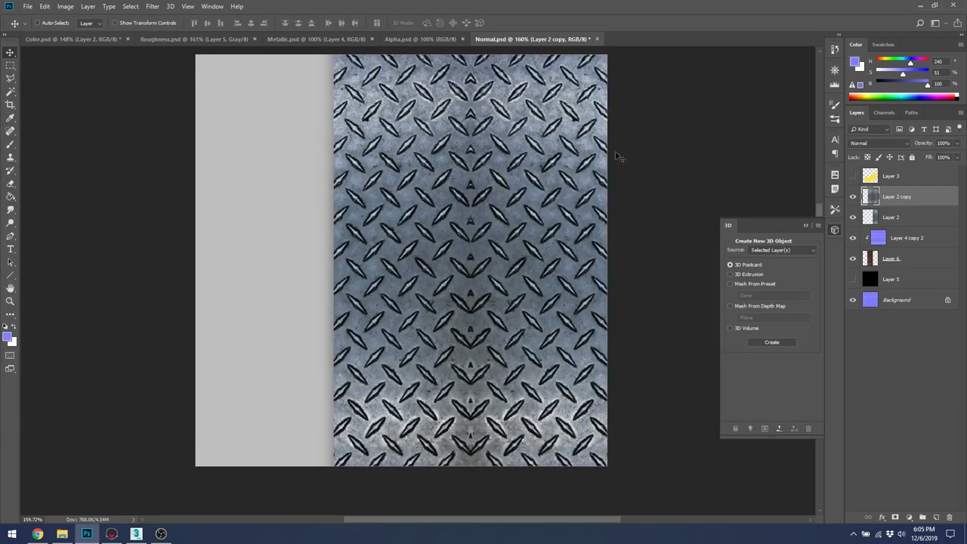
{"action": "left_click", "coordinate": [110, 6]}
{"action": "mouse_move", "coordinate": [154, 6]}
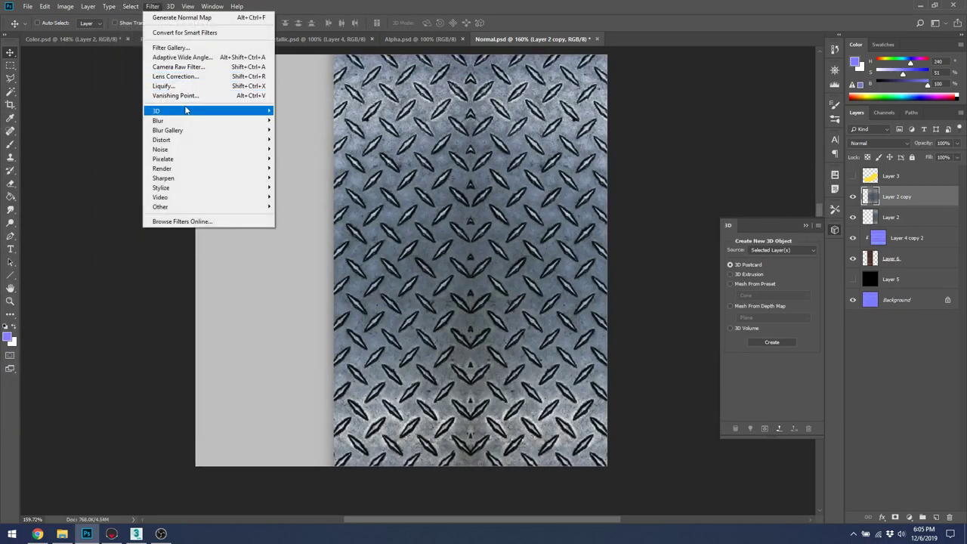
{"action": "mouse_move", "coordinate": [185, 111]}
{"action": "left_click", "coordinate": [311, 121]}
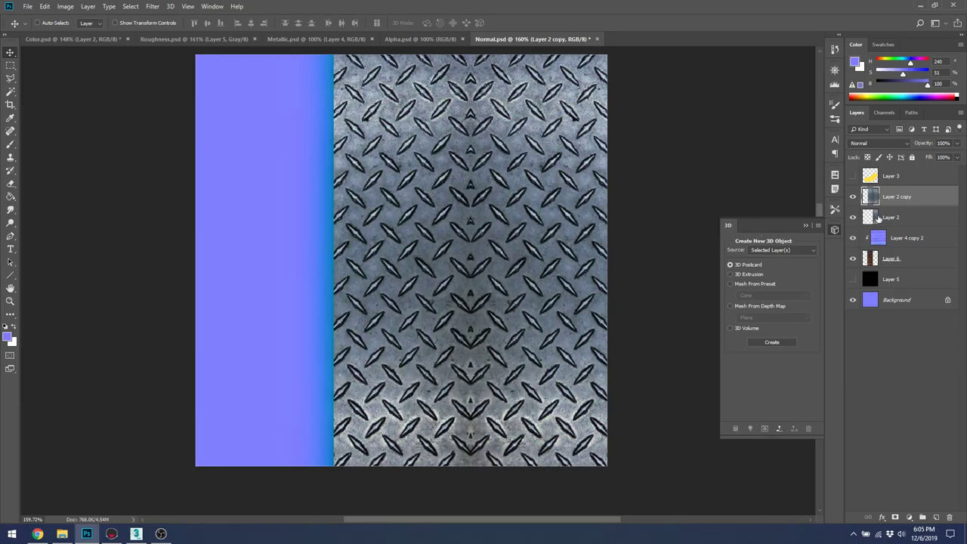
Add a new layer above Layer 2 copy and set up a small white brush of about 7 px
{"action": "scroll", "coordinate": [470, 98], "scroll_direction": "up", "scroll_amount": 3}
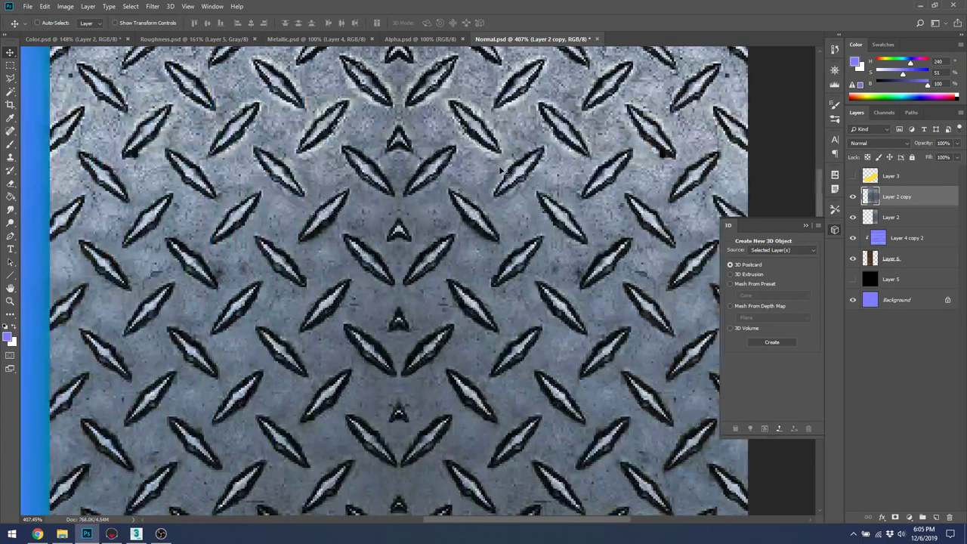
{"action": "key", "text": "b"}
{"action": "key", "text": "bracketleft"}
{"action": "key", "text": "bracketleft"}
{"action": "key", "text": "bracketleft"}
{"action": "key", "text": "bracketleft"}
{"action": "key", "text": "bracketleft"}
{"action": "key", "text": "bracketleft"}
{"action": "key", "text": "bracketleft"}
{"action": "key", "text": "bracketleft"}
{"action": "key", "text": "bracketleft"}
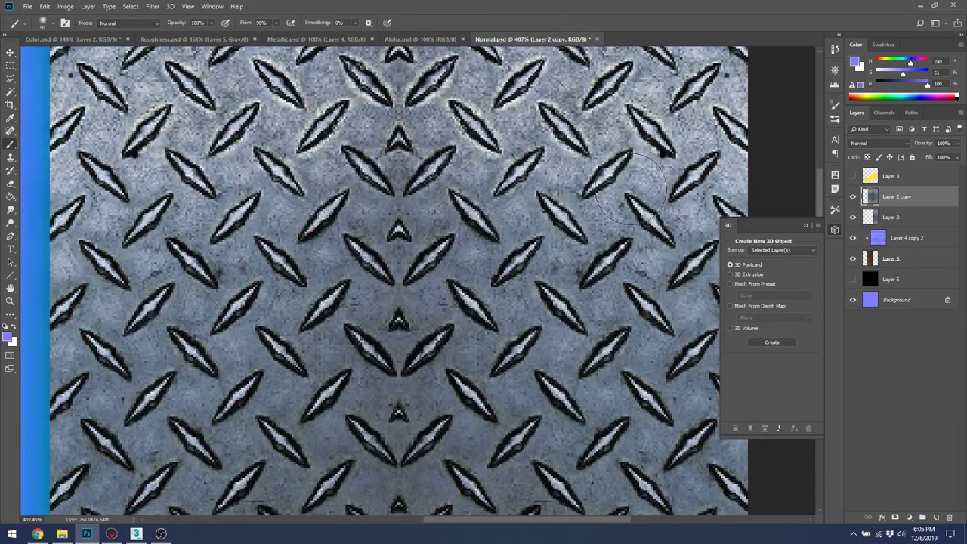
{"action": "left_click", "coordinate": [935, 519]}
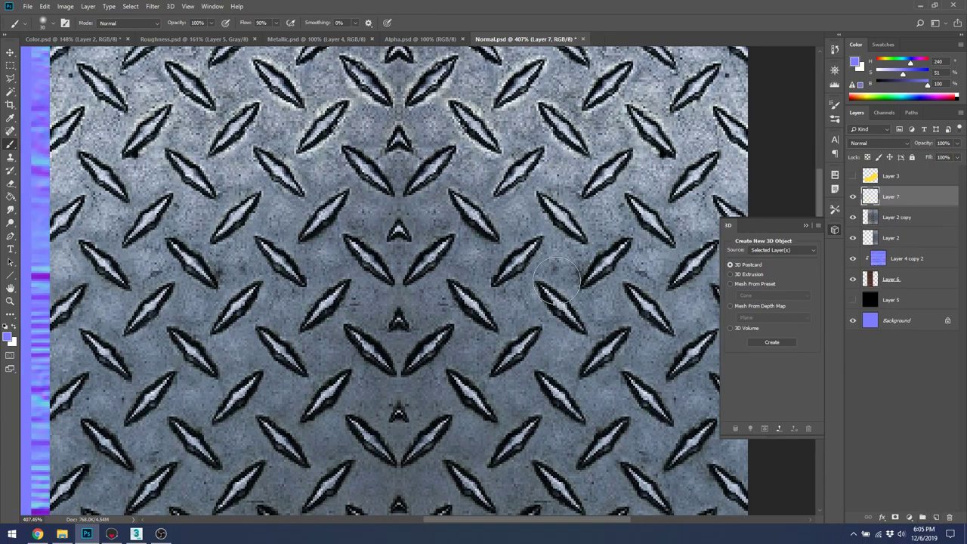
{"action": "scroll", "coordinate": [494, 195], "scroll_direction": "down", "scroll_amount": 3}
{"action": "scroll", "coordinate": [491, 185], "scroll_direction": "up", "scroll_amount": 2}
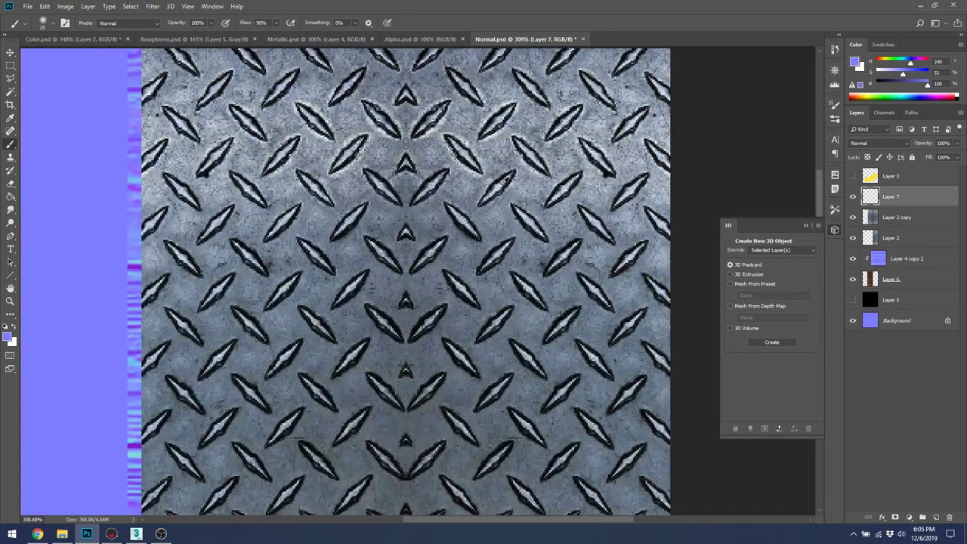
{"action": "key", "text": "d"}
{"action": "key", "text": "x"}
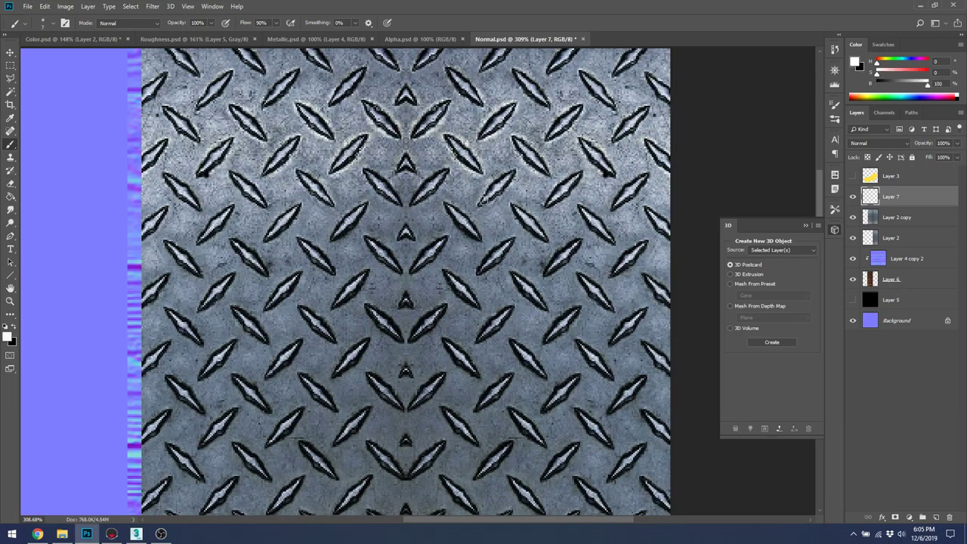
Paint four up-slanting raised shapes solid white in one row of the diamond plate's right half
{"action": "left_click_drag", "start_coordinate": [481, 203], "coordinate": [511, 176]}
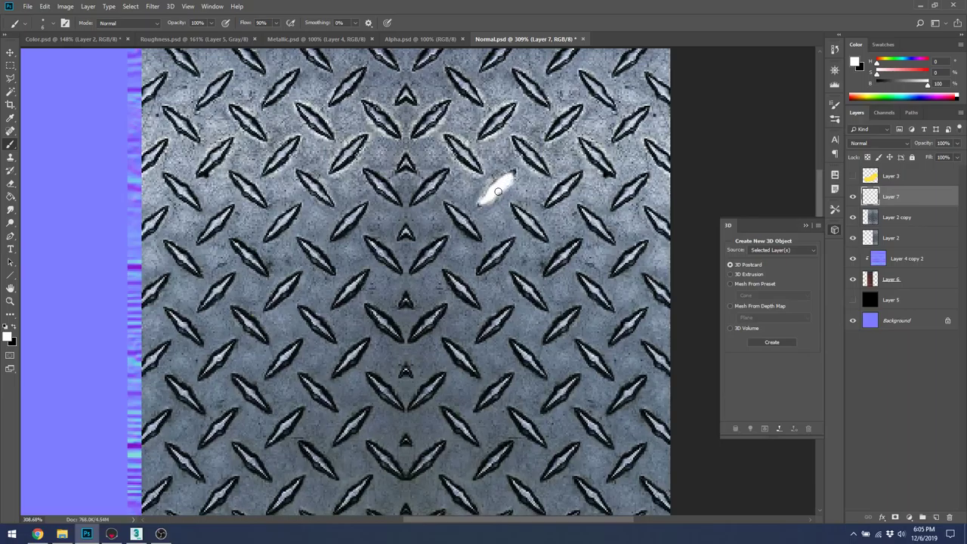
{"action": "mouse_move", "coordinate": [548, 203]}
{"action": "left_mouse_down"}
{"action": "mouse_move", "coordinate": [574, 183]}
{"action": "mouse_move", "coordinate": [552, 204]}
{"action": "left_mouse_up"}
{"action": "left_click_drag", "start_coordinate": [646, 176], "coordinate": [616, 205]}
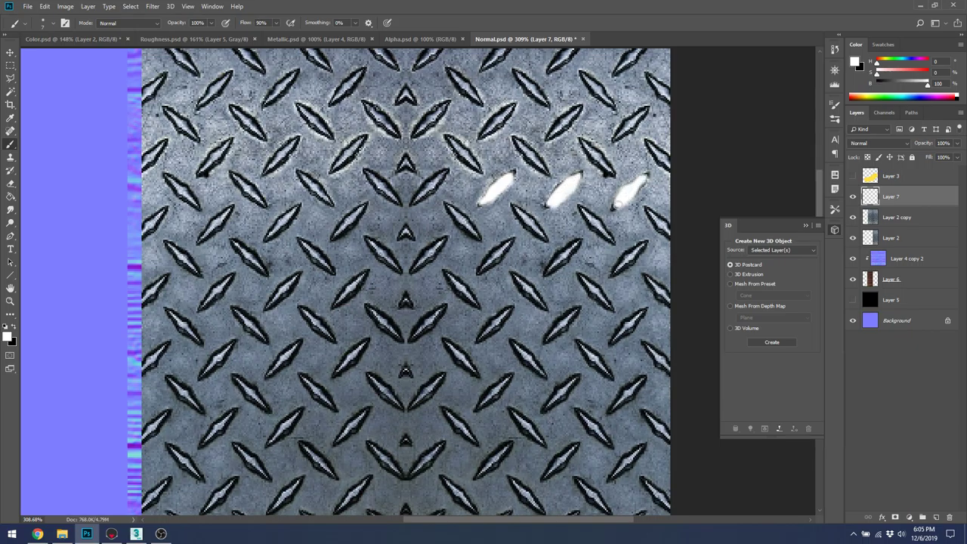
{"action": "mouse_move", "coordinate": [446, 172]}
{"action": "left_mouse_down"}
{"action": "mouse_move", "coordinate": [411, 202]}
{"action": "mouse_move", "coordinate": [434, 176]}
{"action": "left_mouse_up"}
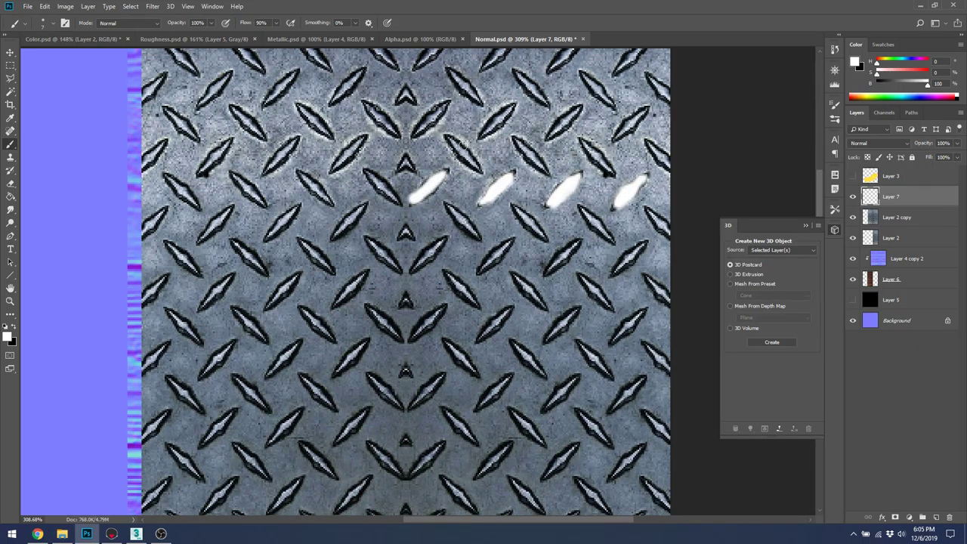
Paint the four down-slanting raised shapes in the row directly above solid white
{"action": "left_click_drag", "start_coordinate": [452, 141], "coordinate": [476, 166]}
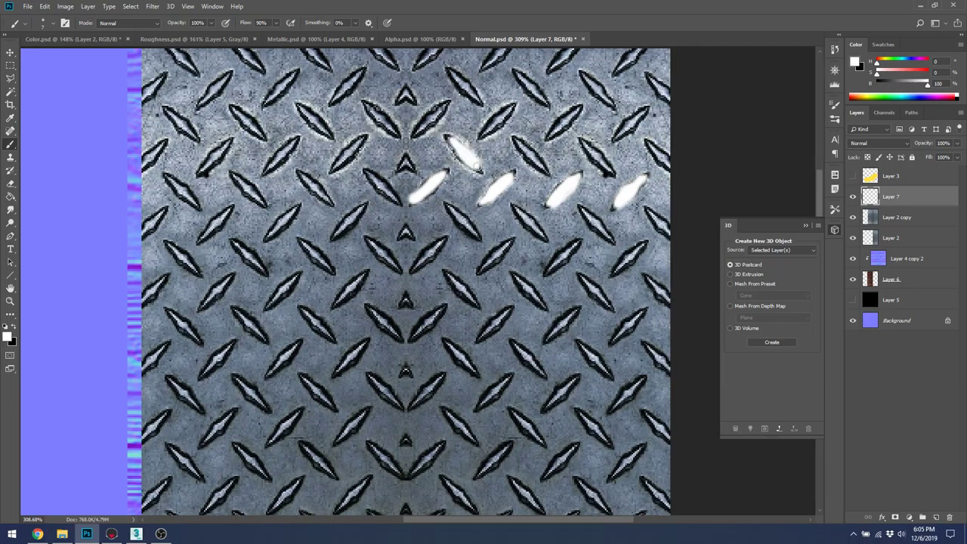
{"action": "mouse_move", "coordinate": [512, 139]}
{"action": "left_mouse_down"}
{"action": "mouse_move", "coordinate": [540, 166]}
{"action": "mouse_move", "coordinate": [523, 148]}
{"action": "left_mouse_up"}
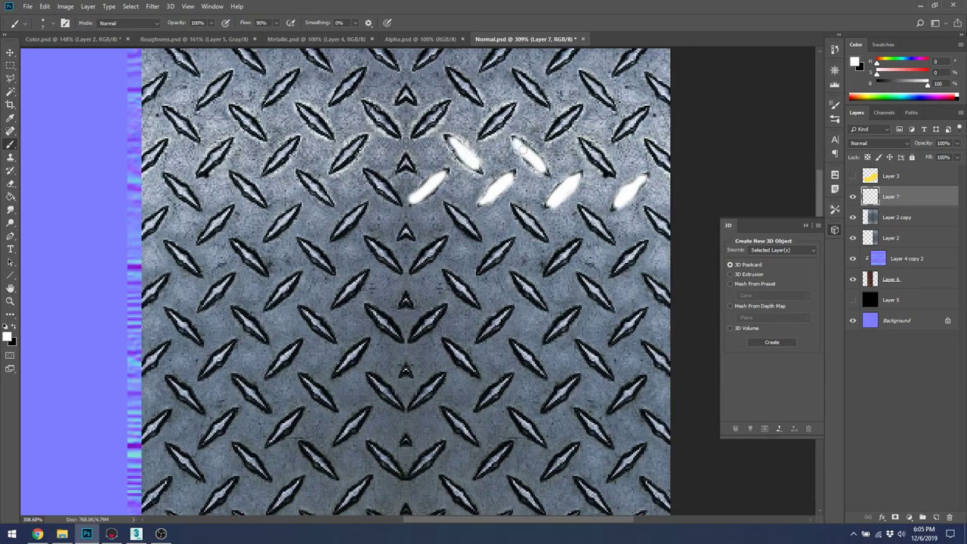
{"action": "left_click_drag", "start_coordinate": [582, 140], "coordinate": [607, 168]}
{"action": "left_click_drag", "start_coordinate": [647, 142], "coordinate": [664, 158]}
Clean up the edges of the painted white shapes with a small eraser
{"action": "scroll", "coordinate": [603, 182], "scroll_direction": "down", "scroll_amount": 5}
{"action": "scroll", "coordinate": [567, 179], "scroll_direction": "up", "scroll_amount": 4}
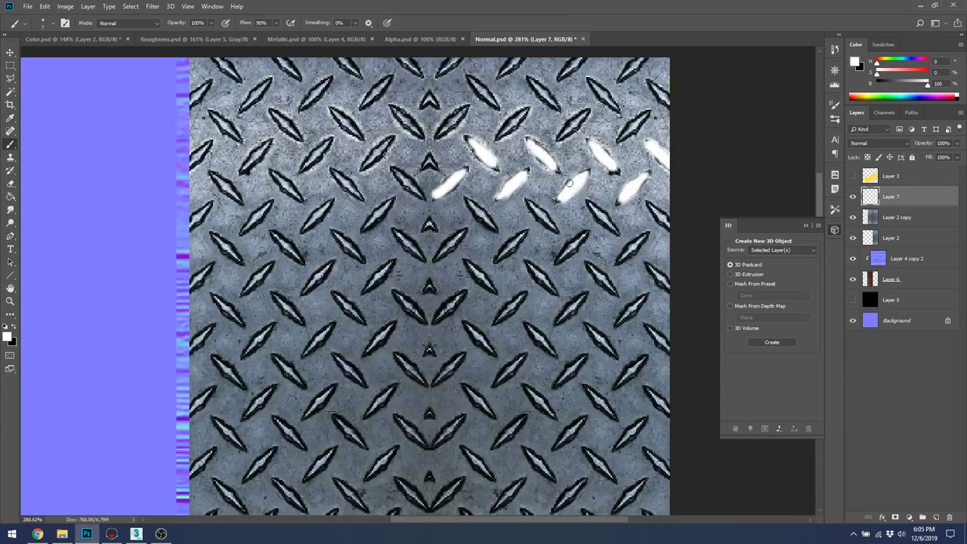
{"action": "key", "text": "e"}
{"action": "key", "text": "bracketleft"}
{"action": "key", "text": "bracketleft"}
{"action": "key", "text": "bracketleft"}
{"action": "key", "text": "bracketleft"}
{"action": "key", "text": "bracketleft"}
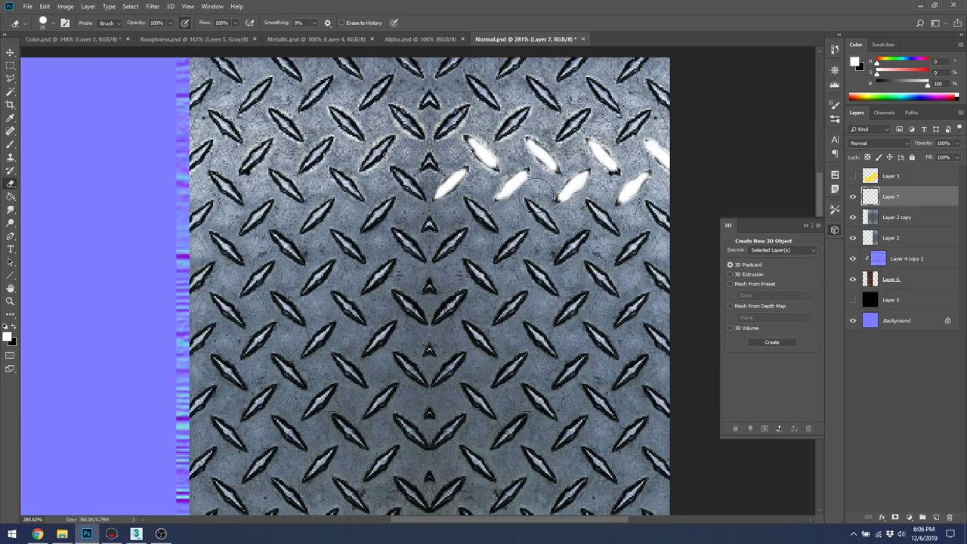
Duplicate the layer of painted shapes three times, placing each copy over the next pair of raised rows below
{"action": "key", "text": "v"}
{"action": "mouse_move", "coordinate": [516, 193]}
{"action": "left_mouse_down"}
{"action": "mouse_move", "coordinate": [531, 210]}
{"action": "mouse_move", "coordinate": [505, 315]}
{"action": "mouse_move", "coordinate": [514, 306]}
{"action": "mouse_move", "coordinate": [521, 316]}
{"action": "mouse_move", "coordinate": [512, 313]}
{"action": "left_mouse_up"}
{"action": "scroll", "coordinate": [504, 315], "scroll_direction": "down", "scroll_amount": 1}
{"action": "key", "text": "ctrl+z"}
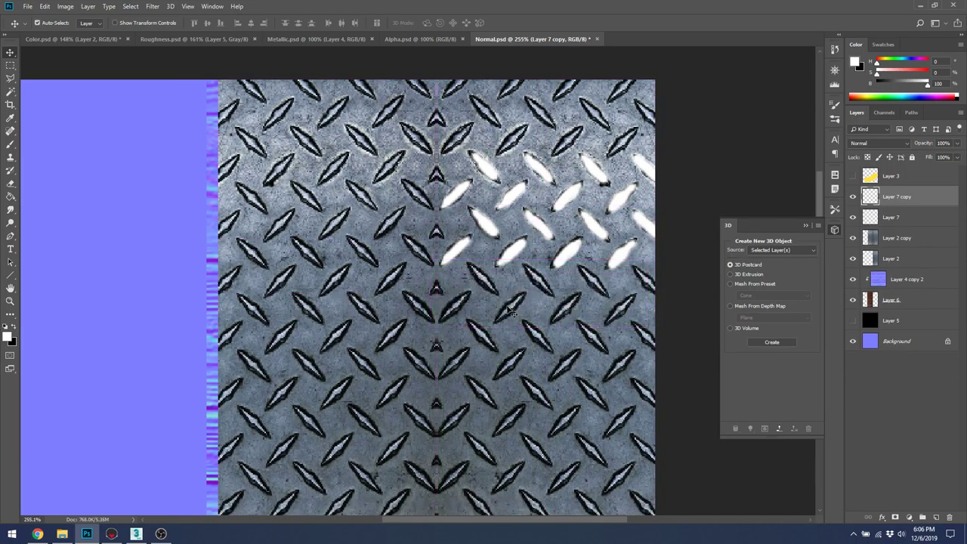
{"action": "mouse_move", "coordinate": [534, 267]}
{"action": "left_mouse_down"}
{"action": "mouse_move", "coordinate": [533, 254]}
{"action": "mouse_move", "coordinate": [511, 316]}
{"action": "mouse_move", "coordinate": [526, 350]}
{"action": "mouse_move", "coordinate": [509, 371]}
{"action": "mouse_move", "coordinate": [520, 344]}
{"action": "left_mouse_up"}
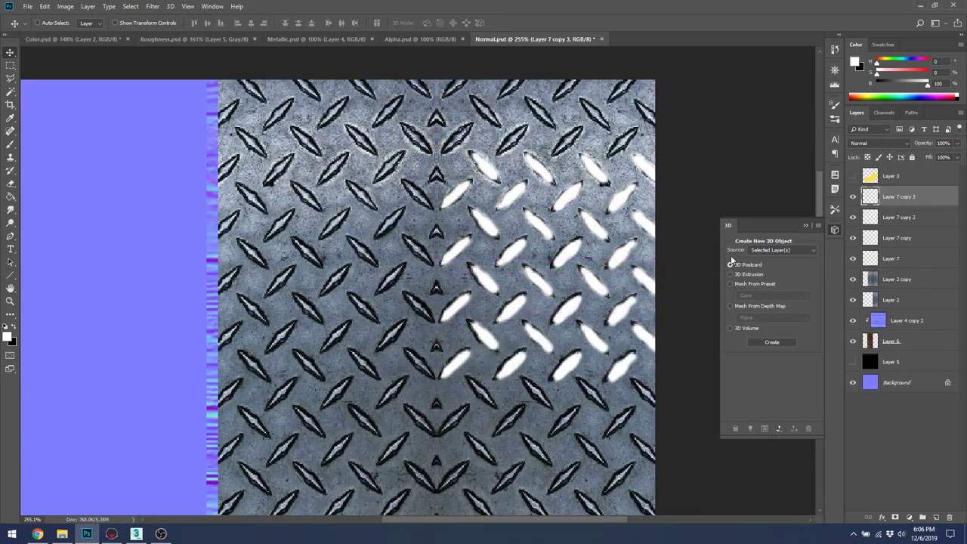
Merge the painted Layer 7 and its three copies into one layer
{"action": "left_click", "coordinate": [897, 258], "text": "shift"}
{"action": "right_click", "coordinate": [897, 259]}
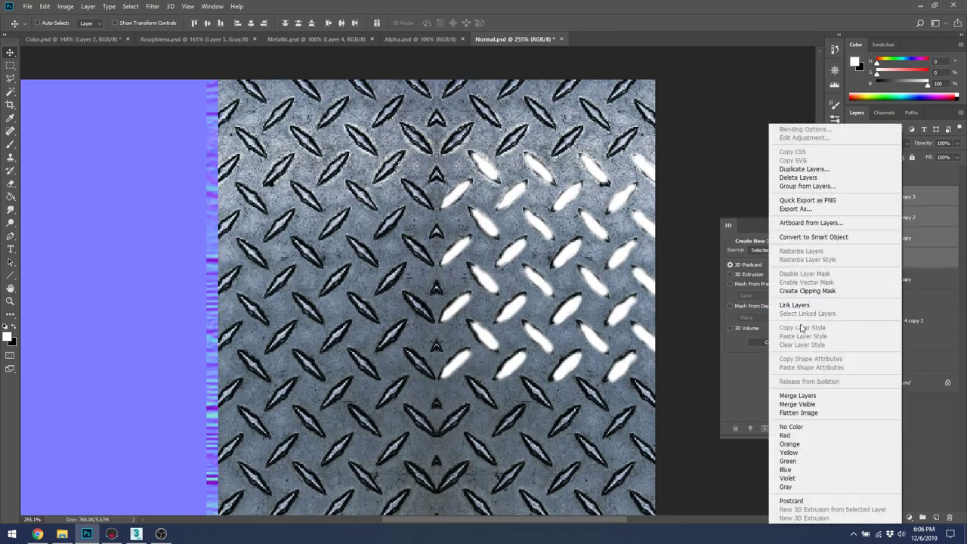
{"action": "left_click", "coordinate": [804, 395]}
Duplicate the merged white shapes three times and align the copies over the remaining raised rows of the plate's right half
{"action": "mouse_move", "coordinate": [605, 208]}
{"action": "left_mouse_down"}
{"action": "mouse_move", "coordinate": [606, 108]}
{"action": "mouse_move", "coordinate": [603, 342]}
{"action": "left_mouse_up"}
{"action": "key", "text": "ctrl+j"}
{"action": "scroll", "coordinate": [602, 343], "scroll_direction": "down", "scroll_amount": 1}
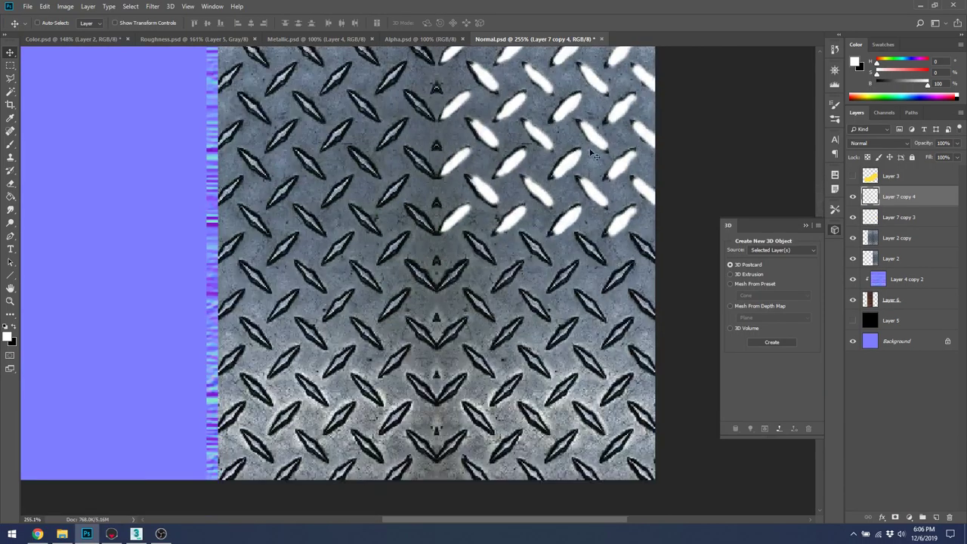
{"action": "mouse_move", "coordinate": [580, 121]}
{"action": "left_mouse_down"}
{"action": "mouse_move", "coordinate": [591, 315]}
{"action": "mouse_move", "coordinate": [577, 339]}
{"action": "mouse_move", "coordinate": [600, 510]}
{"action": "mouse_move", "coordinate": [589, 335]}
{"action": "mouse_move", "coordinate": [610, 236]}
{"action": "mouse_move", "coordinate": [603, 167]}
{"action": "mouse_move", "coordinate": [592, 161]}
{"action": "mouse_move", "coordinate": [598, 201]}
{"action": "left_mouse_up"}
{"action": "key", "text": "ctrl+j"}
{"action": "scroll", "coordinate": [595, 310], "scroll_direction": "down", "scroll_amount": 3}
{"action": "scroll", "coordinate": [576, 329], "scroll_direction": "up", "scroll_amount": 2}
{"action": "scroll", "coordinate": [598, 201], "scroll_direction": "up", "scroll_amount": 5}
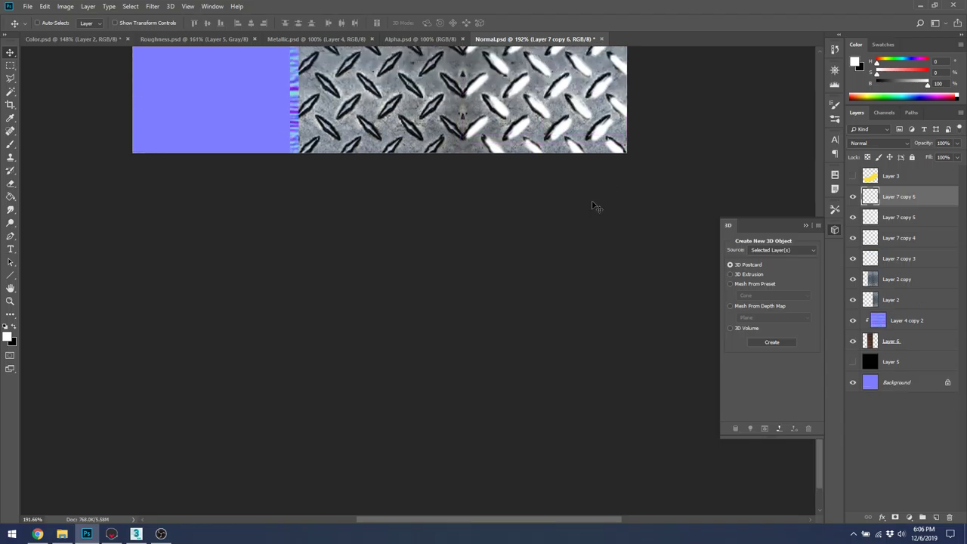
{"action": "left_click_drag", "start_coordinate": [586, 294], "coordinate": [611, 261]}
{"action": "scroll", "coordinate": [610, 260], "scroll_direction": "up", "scroll_amount": 2}
{"action": "scroll", "coordinate": [609, 264], "scroll_direction": "up", "scroll_amount": 2}
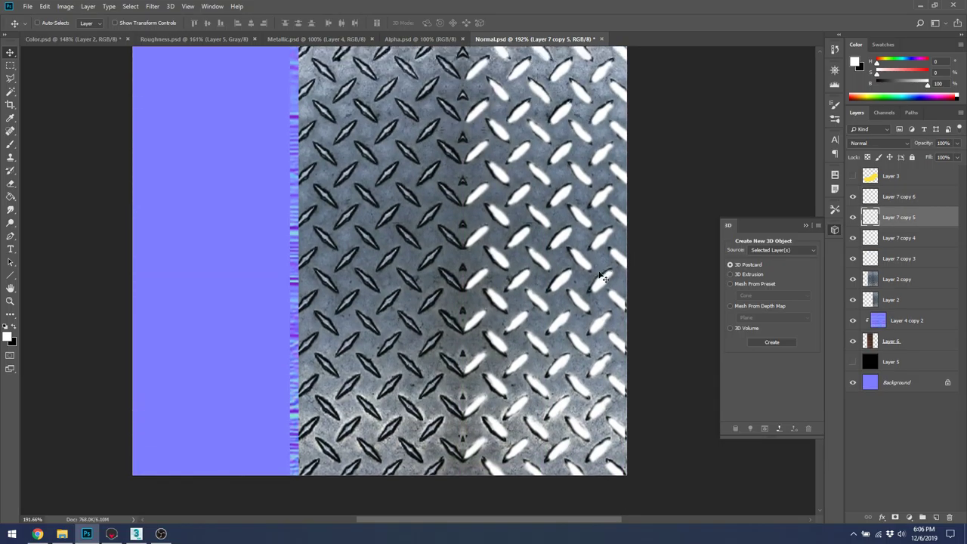
Merge the four layers of white shapes, Layer 7 copy 3 through Layer 7 copy 6
{"action": "left_click", "coordinate": [903, 196]}
{"action": "left_click", "coordinate": [903, 258], "text": "shift"}
{"action": "right_click", "coordinate": [901, 258]}
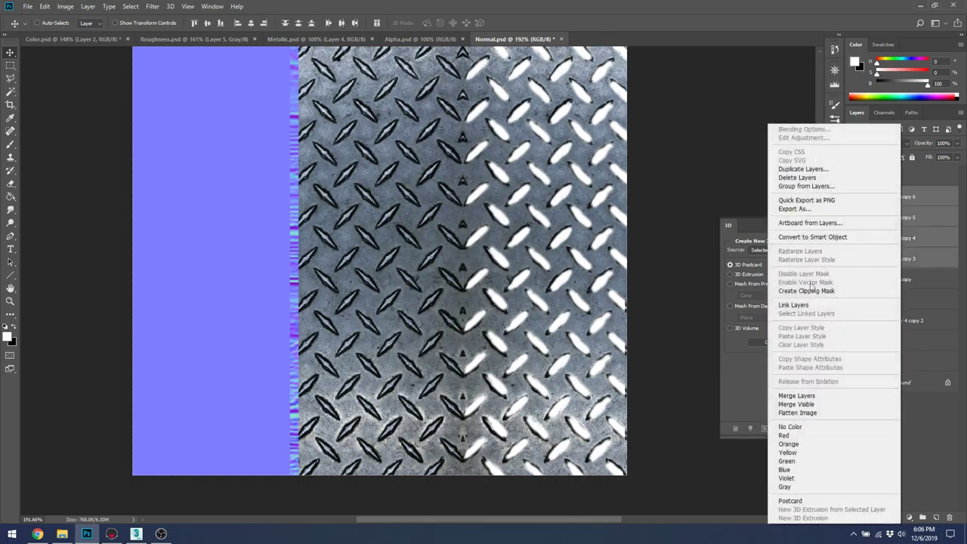
{"action": "left_click", "coordinate": [797, 395]}
Duplicate the white shapes onto the plate's left half, flip the copy horizontally and align it with the mirrored raised shapes
{"action": "left_click_drag", "start_coordinate": [587, 260], "coordinate": [425, 266], "text": "alt"}
{"action": "key", "text": "ctrl+t"}
{"action": "right_click", "coordinate": [406, 251]}
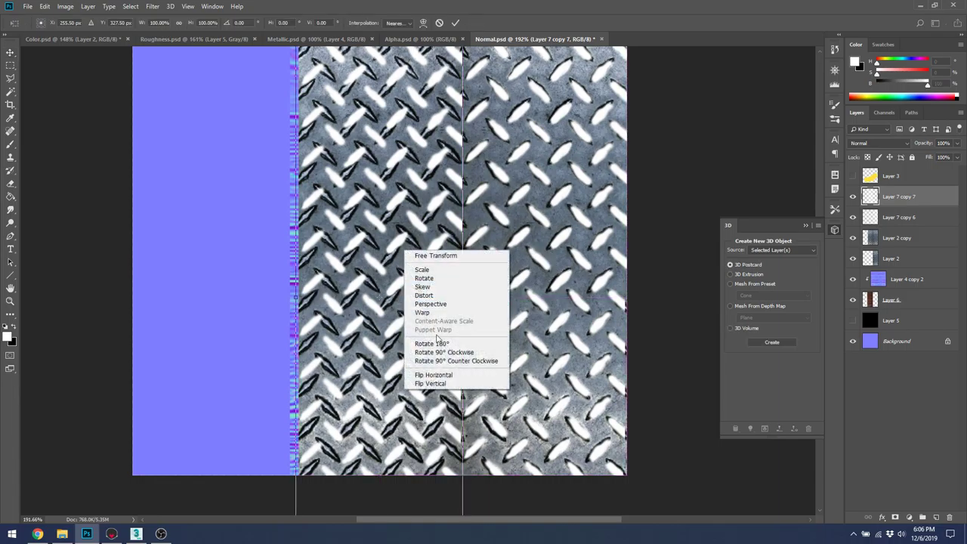
{"action": "left_click", "coordinate": [436, 375]}
{"action": "left_click_drag", "start_coordinate": [423, 268], "coordinate": [427, 266]}
{"action": "key", "text": "Return"}
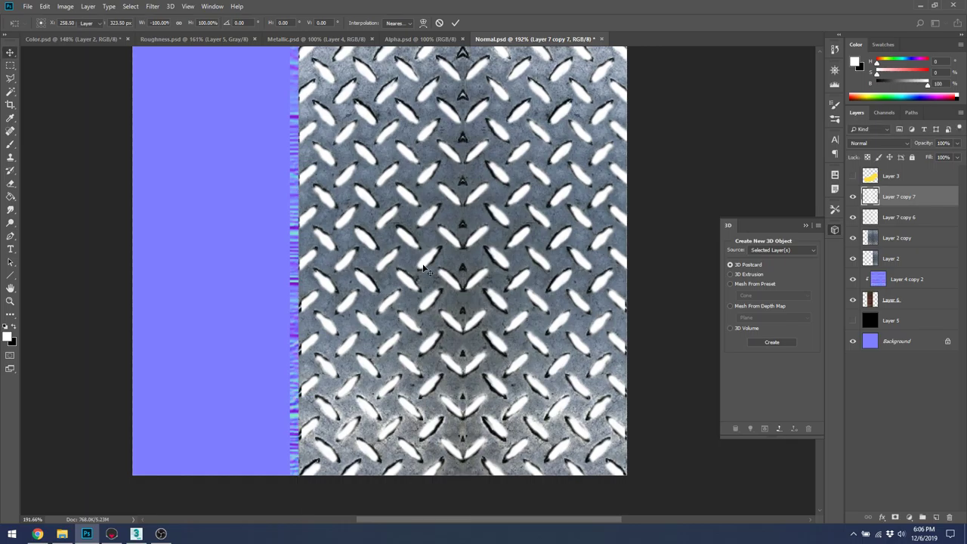
Merge the flipped left-half shapes with the right-half shapes in Layer 7 copy 6
{"action": "left_click", "coordinate": [889, 220], "text": "ctrl"}
{"action": "right_click", "coordinate": [888, 219]}
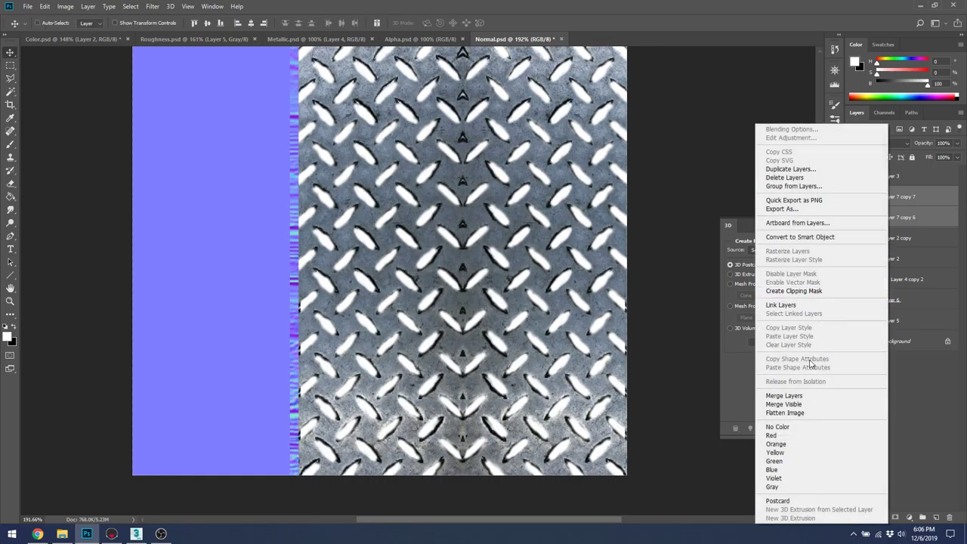
{"action": "left_click", "coordinate": [807, 394]}
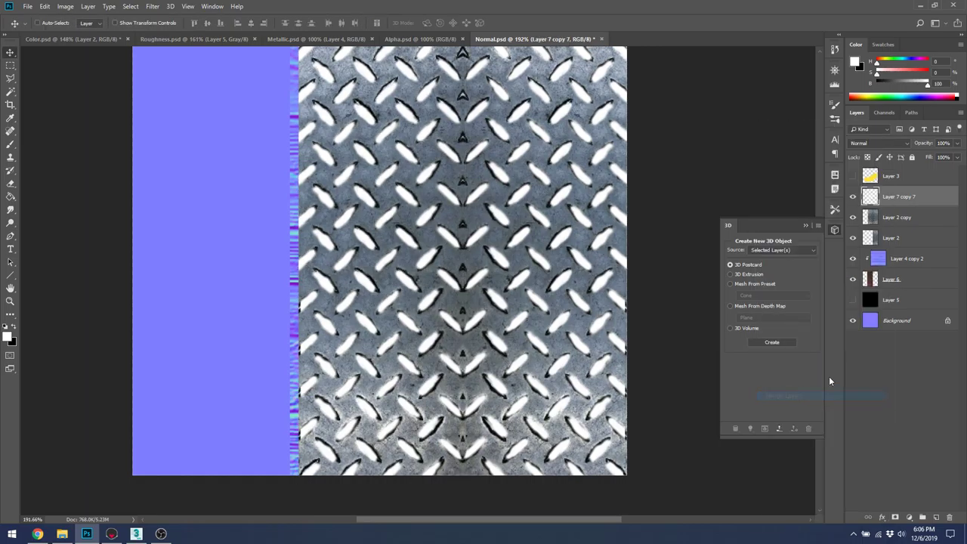
Add a new layer beneath the white shapes and fill it with 50% brightness gray
{"action": "left_click", "coordinate": [901, 219]}
{"action": "left_click", "coordinate": [935, 518]}
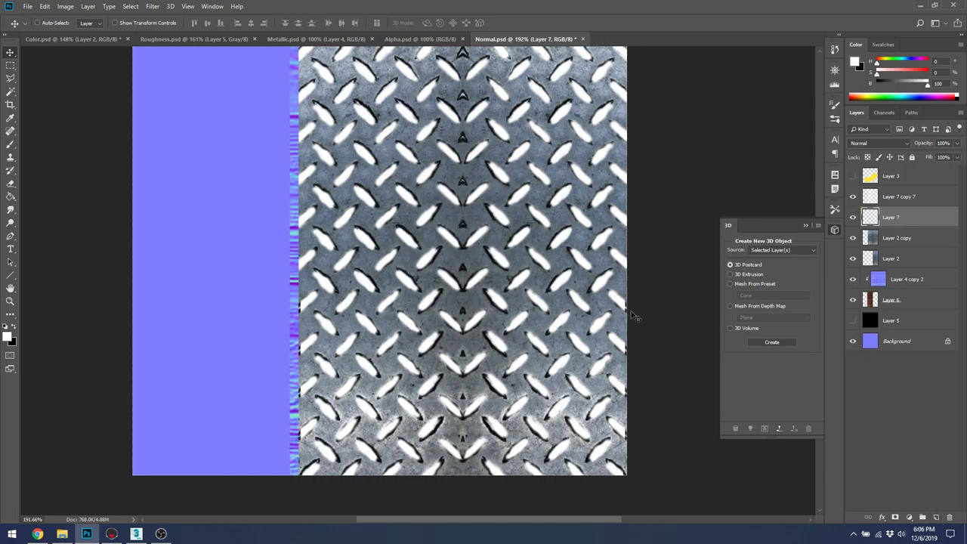
{"action": "key", "text": "g"}
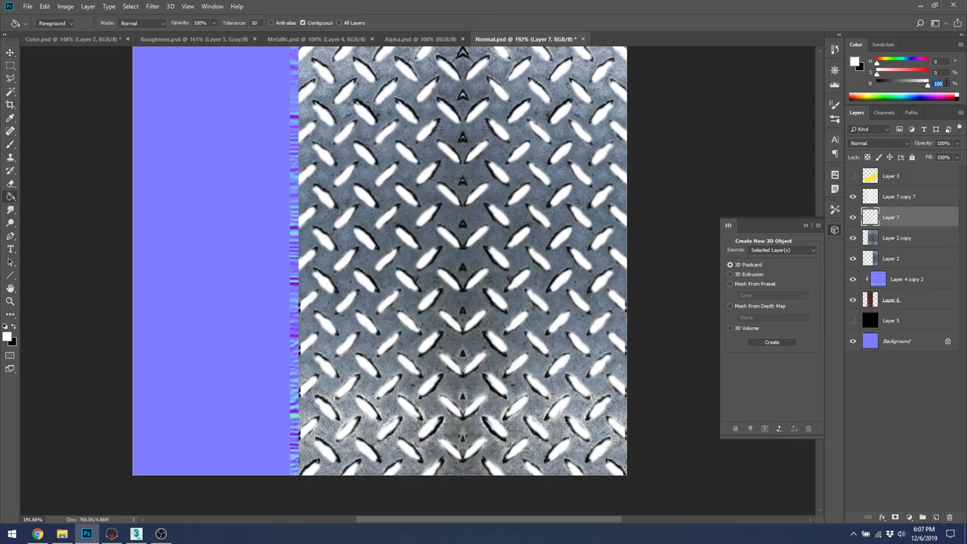
{"action": "type", "text": "50"}
{"action": "left_click", "coordinate": [574, 240]}
{"action": "scroll", "coordinate": [498, 185], "scroll_direction": "down", "scroll_amount": 2}
{"action": "scroll", "coordinate": [499, 185], "scroll_direction": "up", "scroll_amount": 2}
{"action": "scroll", "coordinate": [499, 185], "scroll_direction": "up", "scroll_amount": 1}
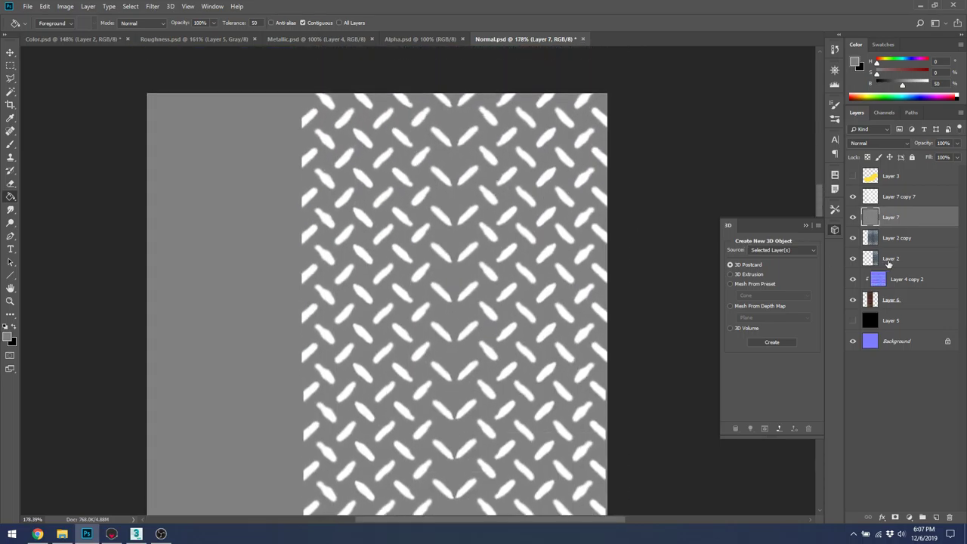
Merge the gray fill layer with the white shapes in Layer 7 copy 7
{"action": "left_click", "coordinate": [892, 197], "text": "shift"}
{"action": "right_click", "coordinate": [892, 198]}
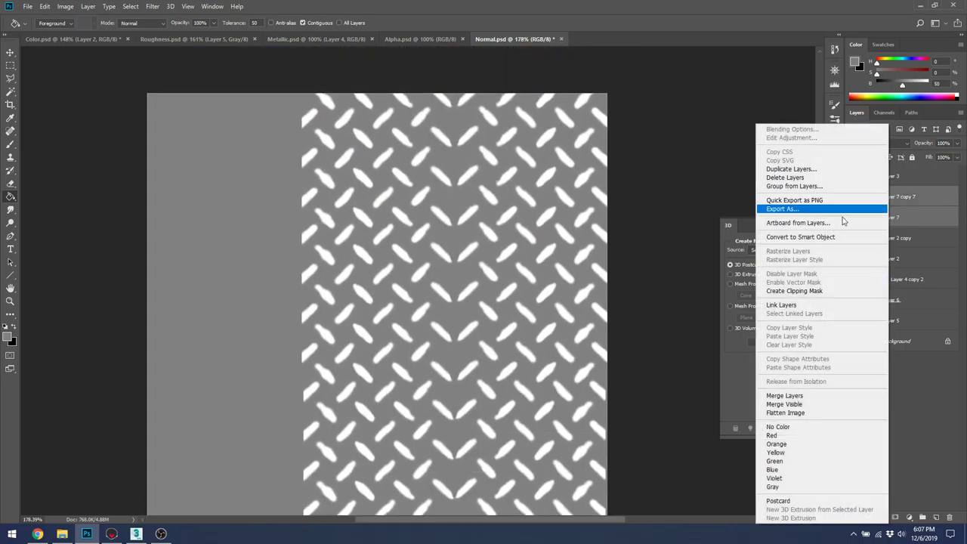
{"action": "left_click", "coordinate": [791, 396]}
{"action": "left_click", "coordinate": [156, 7]}
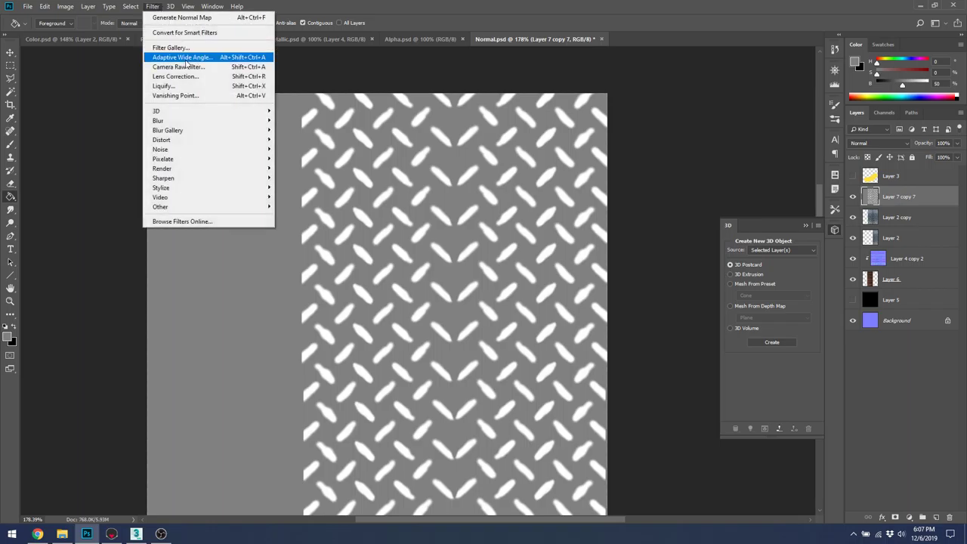
{"action": "mouse_move", "coordinate": [197, 111]}
{"action": "left_click", "coordinate": [313, 120]}
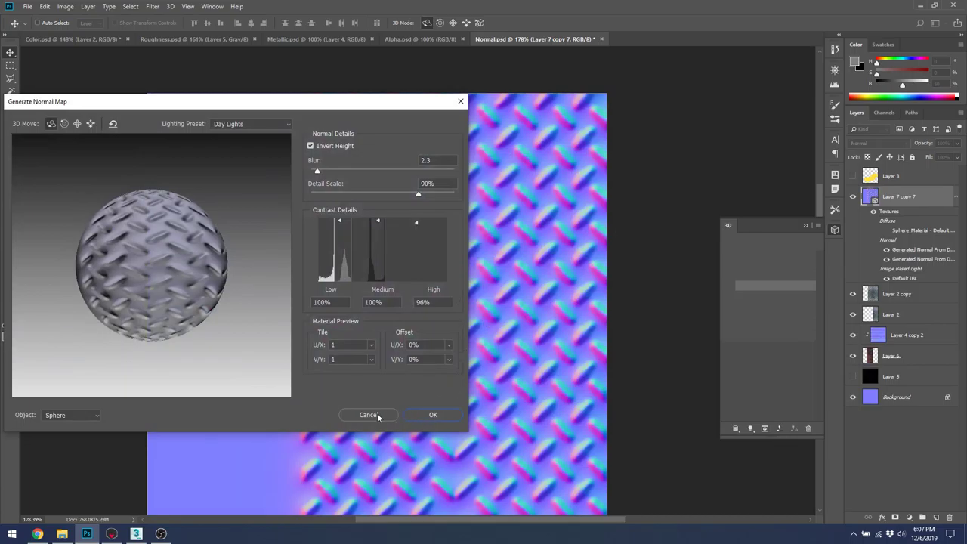
{"action": "left_click", "coordinate": [380, 416]}
Move Layer 2 copy above the merged gray-and-white layer and blend it in Overlay mode at 21% opacity
{"action": "left_click_drag", "start_coordinate": [897, 217], "coordinate": [899, 197]}
{"action": "left_click", "coordinate": [867, 143]}
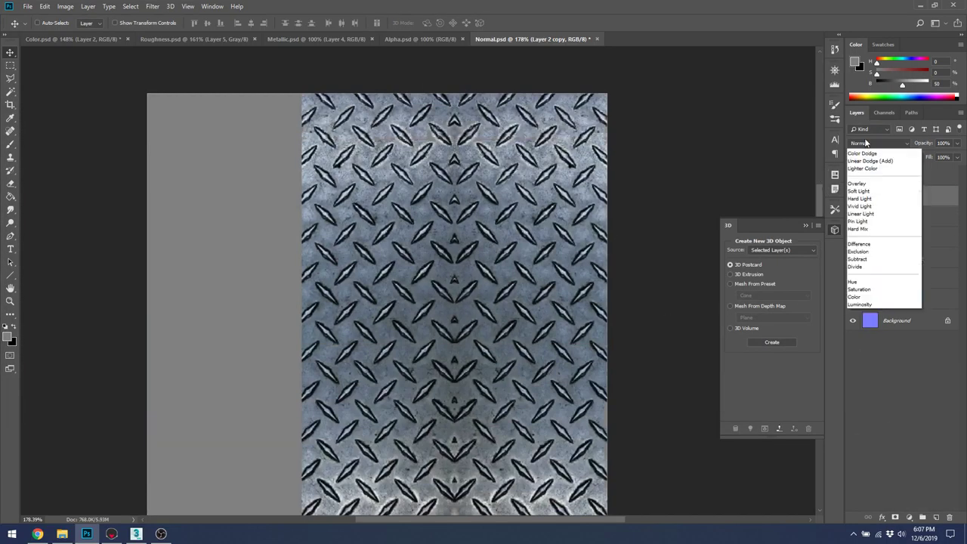
{"action": "left_click", "coordinate": [865, 185]}
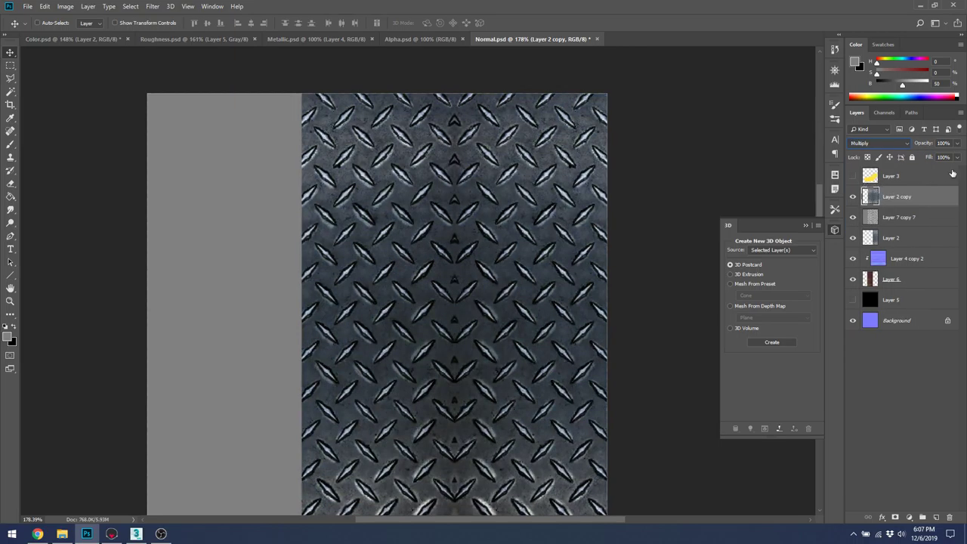
{"action": "left_click", "coordinate": [960, 145]}
{"action": "left_click_drag", "start_coordinate": [959, 156], "coordinate": [921, 155]}
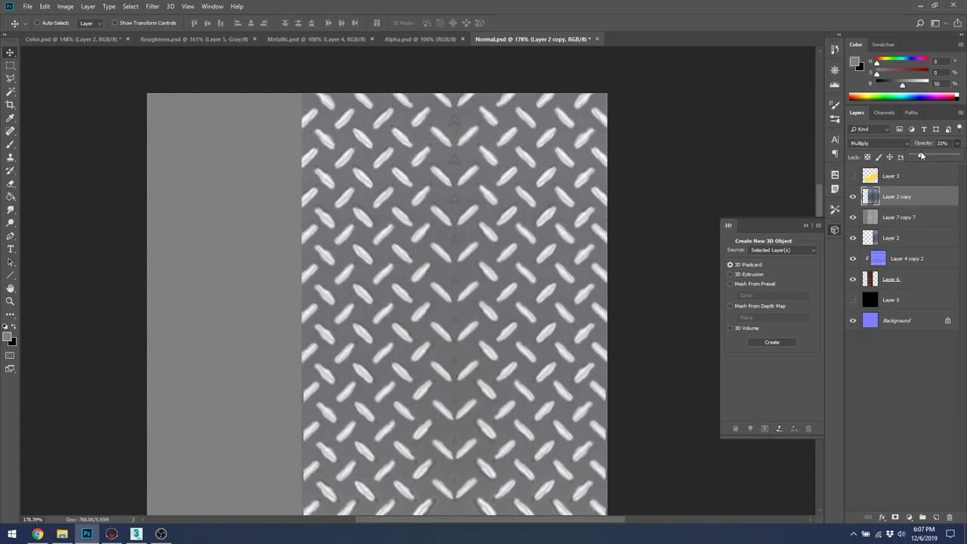
{"action": "left_click", "coordinate": [876, 143]}
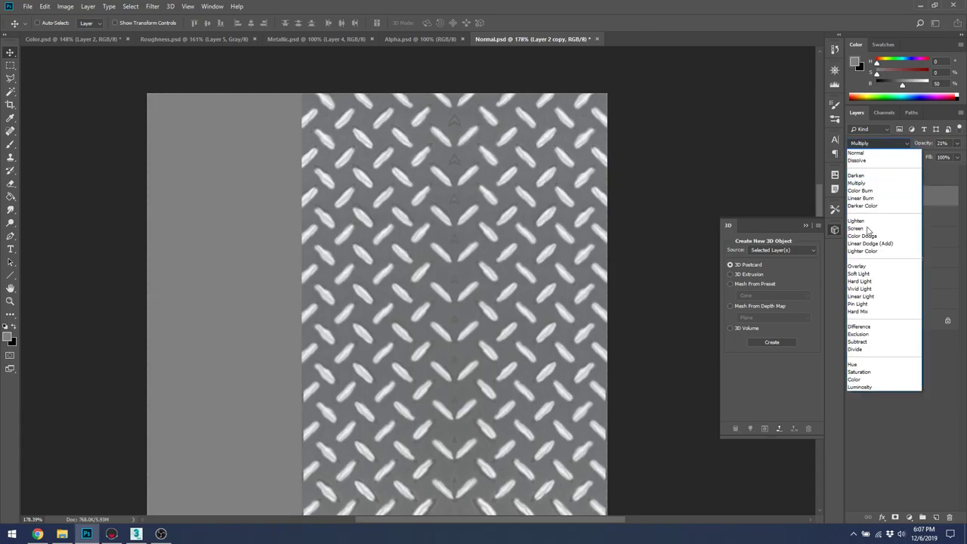
{"action": "left_click", "coordinate": [861, 266]}
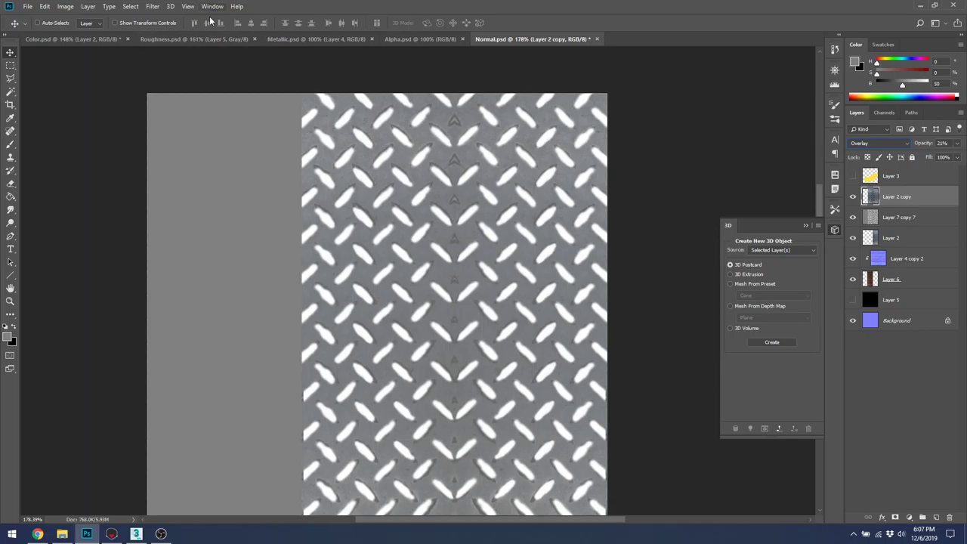
{"action": "left_click", "coordinate": [153, 6]}
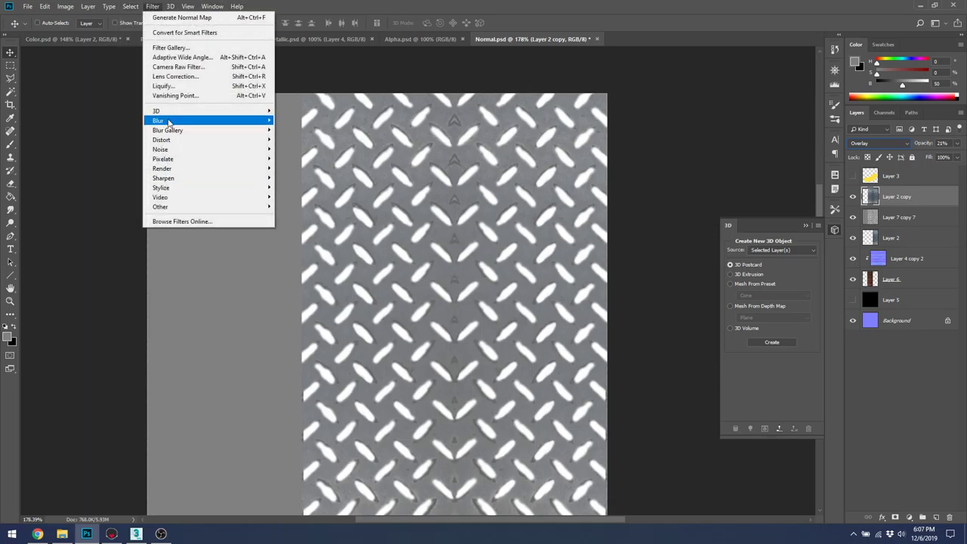
{"action": "mouse_move", "coordinate": [219, 114]}
{"action": "left_click", "coordinate": [306, 120]}
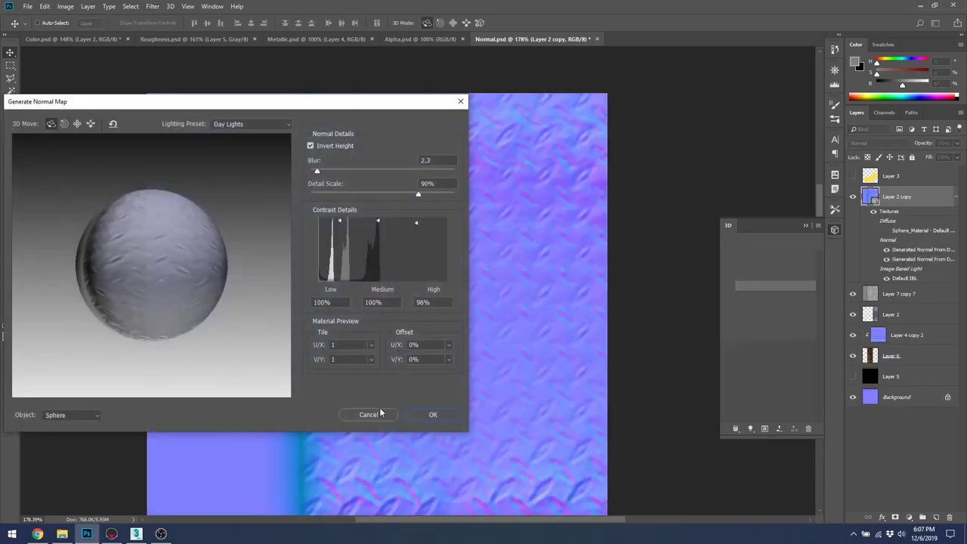
{"action": "left_click", "coordinate": [381, 413]}
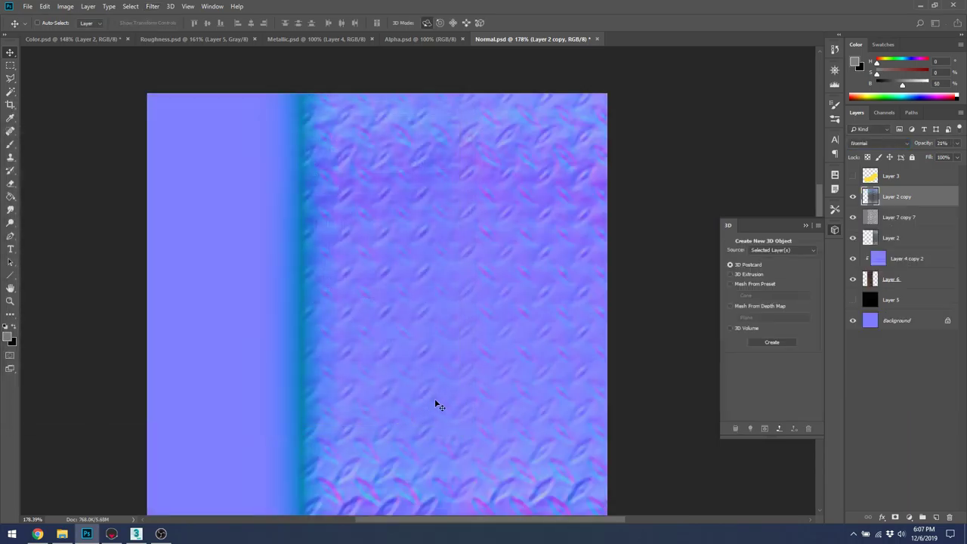
Merge Layer 2 copy with Layer 7 copy 7 into a single height source layer
{"action": "left_click", "coordinate": [886, 218], "text": "ctrl"}
{"action": "right_click", "coordinate": [886, 218]}
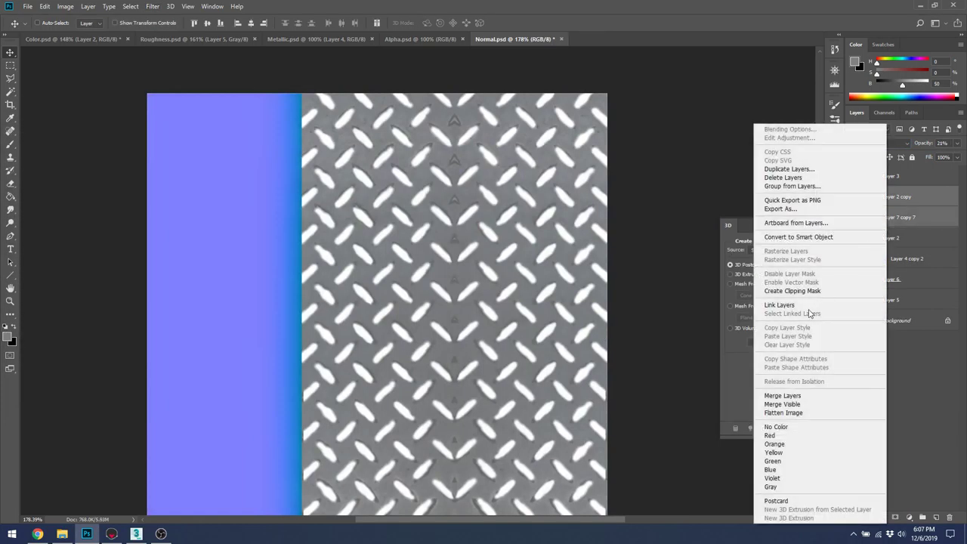
{"action": "left_click", "coordinate": [783, 395]}
Generate a normal map from the merged plate layer with inverted height, blur 2.3 and detail scale 90%
{"action": "left_click", "coordinate": [145, 6]}
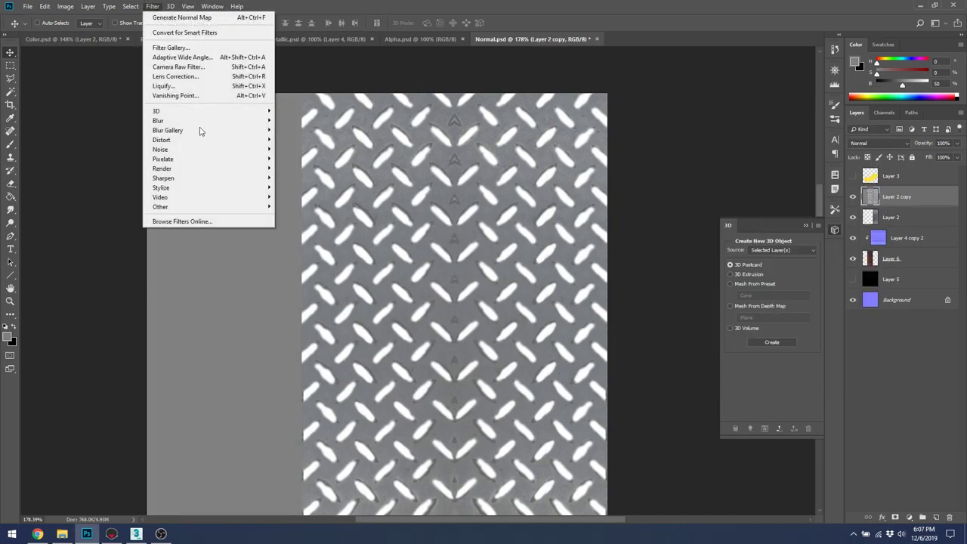
{"action": "mouse_move", "coordinate": [219, 112]}
{"action": "left_click", "coordinate": [302, 121]}
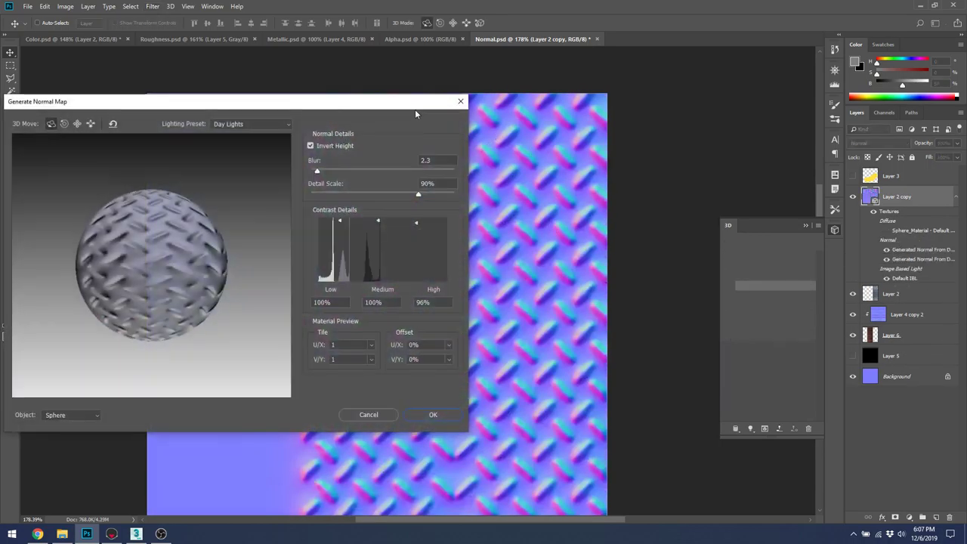
{"action": "left_click_drag", "start_coordinate": [416, 113], "coordinate": [314, 194]}
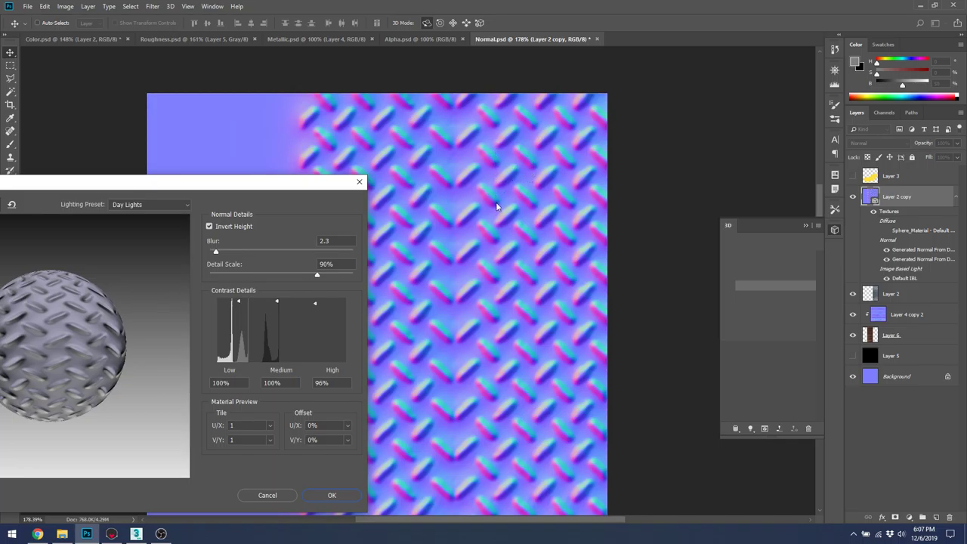
{"action": "left_click", "coordinate": [332, 496]}
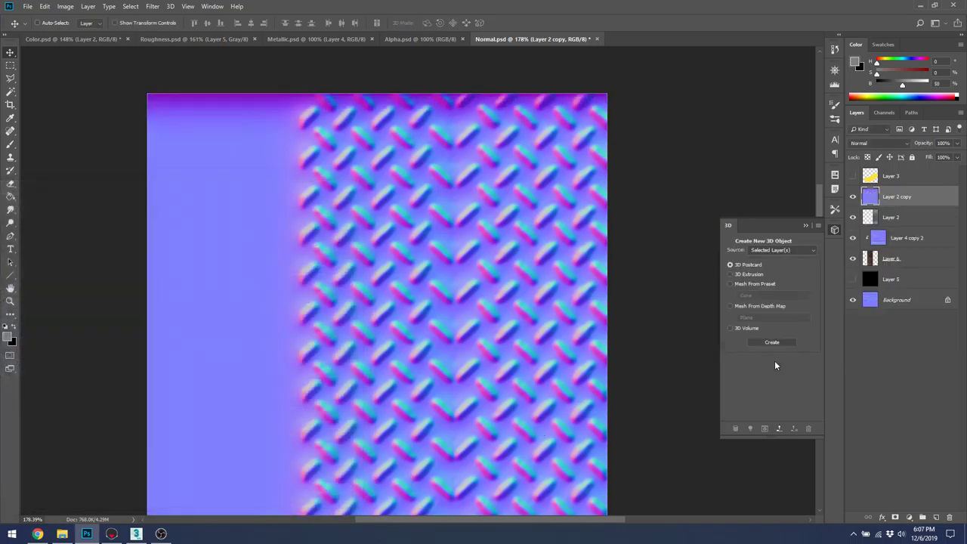
Clip the plate normal map in Layer 2 copy to Layer 2 and save the file
{"action": "left_click", "coordinate": [904, 204], "text": "alt"}
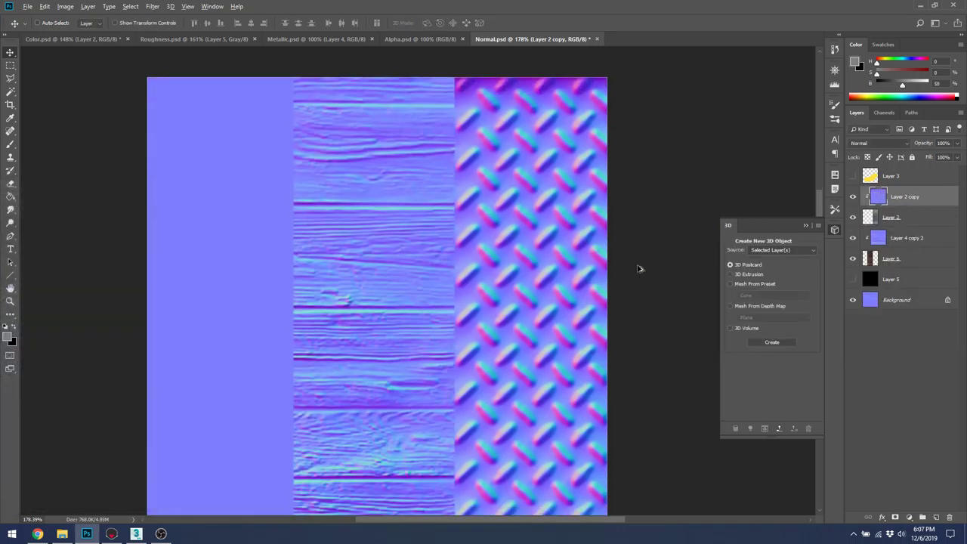
{"action": "scroll", "coordinate": [640, 269], "scroll_direction": "down", "scroll_amount": 2}
{"action": "scroll", "coordinate": [547, 269], "scroll_direction": "up", "scroll_amount": 1}
{"action": "key", "text": "ctrl+s"}
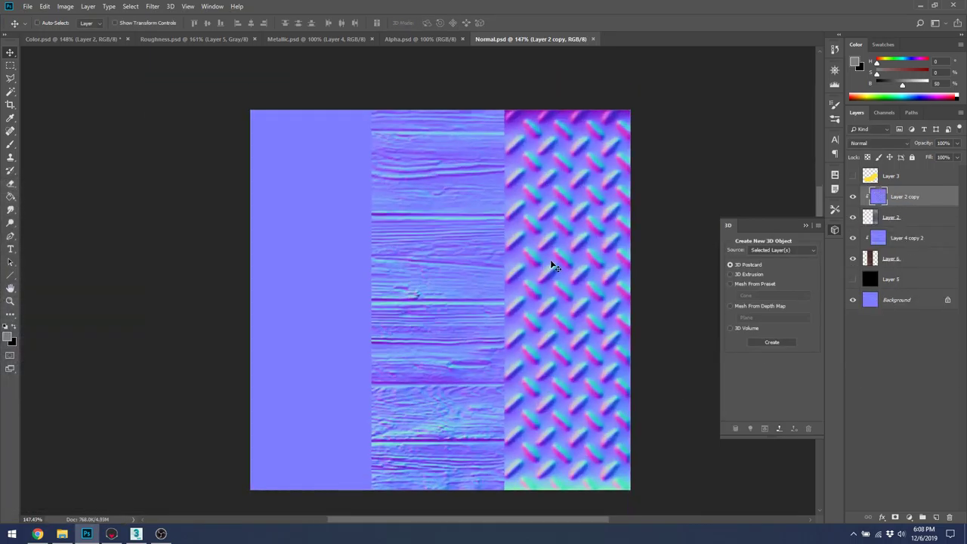
Switch to Marmoset Toolbag, inspect the updated diamond-plate normals on the sphere, and return to Photoshop
{"action": "key", "text": "alt+Tab"}
{"action": "scroll", "coordinate": [551, 213], "scroll_direction": "down", "scroll_amount": 3}
{"action": "left_click_drag", "start_coordinate": [551, 213], "coordinate": [513, 242]}
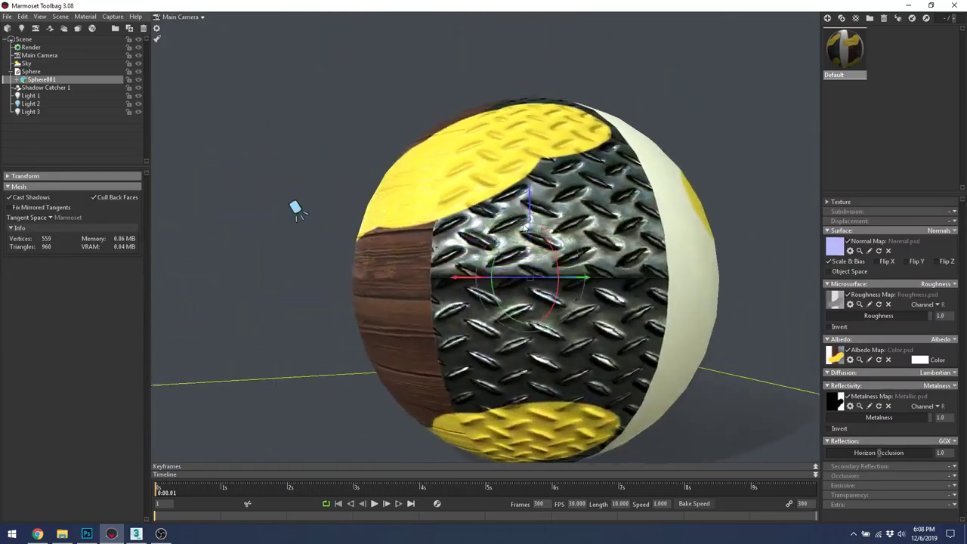
{"action": "key", "text": "alt+Tab"}
{"action": "scroll", "coordinate": [529, 241], "scroll_direction": "down", "scroll_amount": 1}
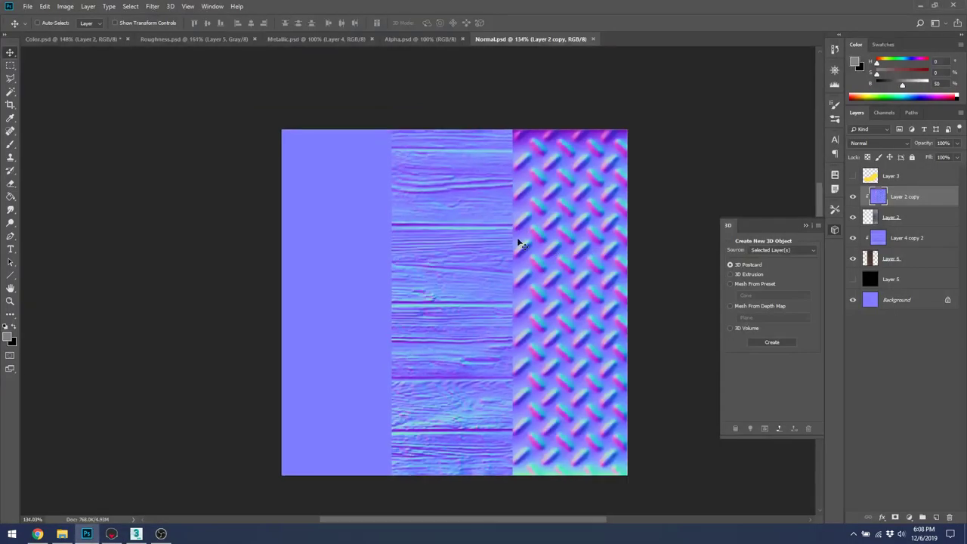
Show Layer 3 and load the outline of its yellow shape as a selection
{"action": "left_click", "coordinate": [853, 176]}
{"action": "left_click", "coordinate": [869, 179], "text": "ctrl"}
{"action": "left_click", "coordinate": [877, 198], "text": "ctrl"}
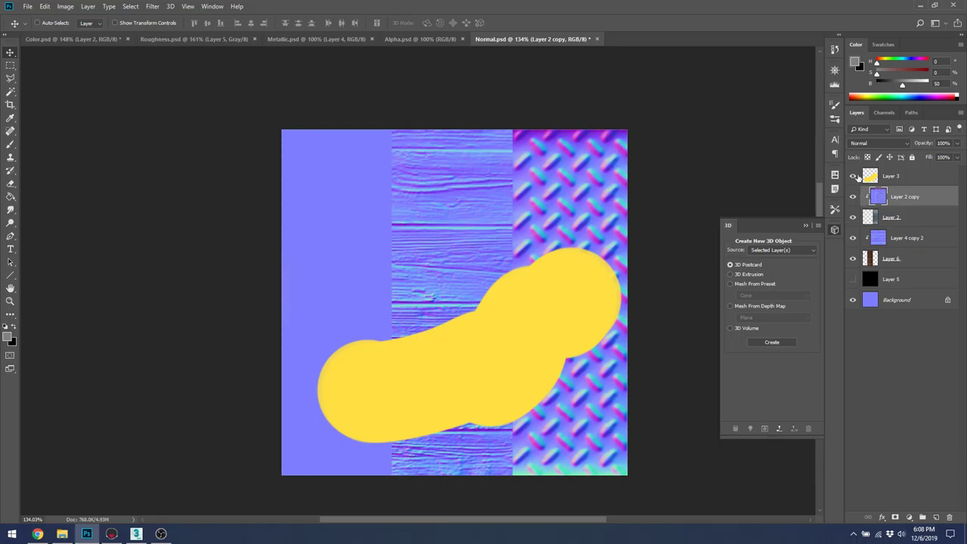
{"action": "left_click", "coordinate": [910, 176]}
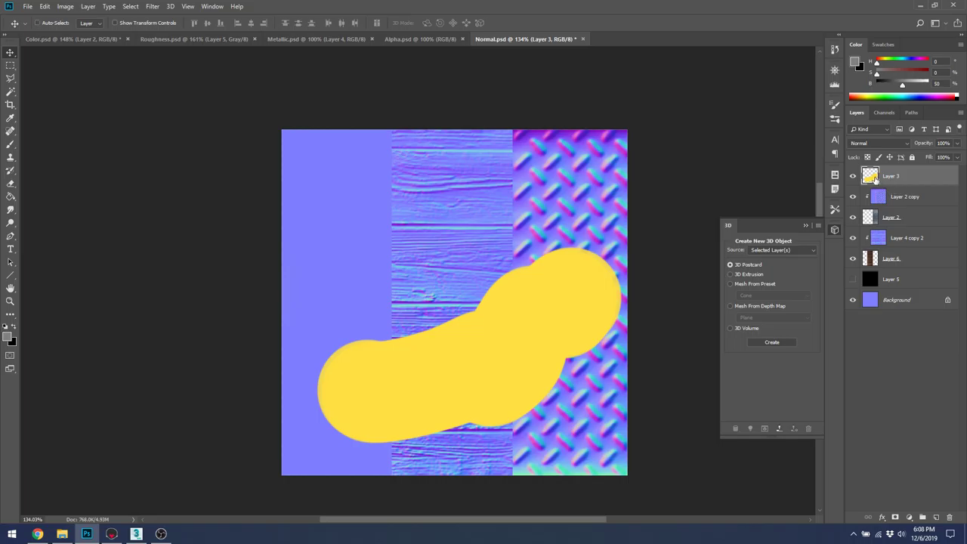
{"action": "left_click", "coordinate": [875, 180], "text": "ctrl"}
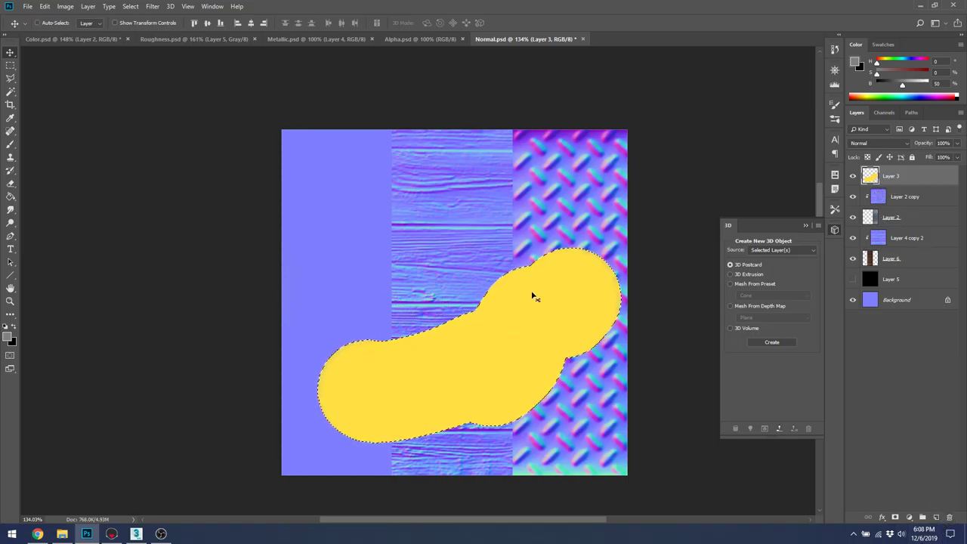
Expand the selection around the yellow shape by 2 pixels and inspect its edge
{"action": "left_click", "coordinate": [109, 6]}
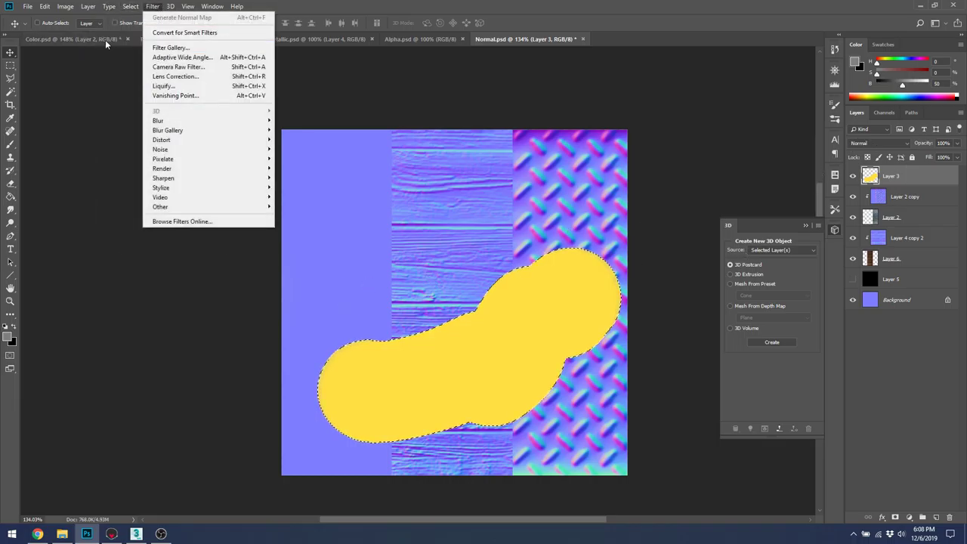
{"action": "mouse_move", "coordinate": [133, 8]}
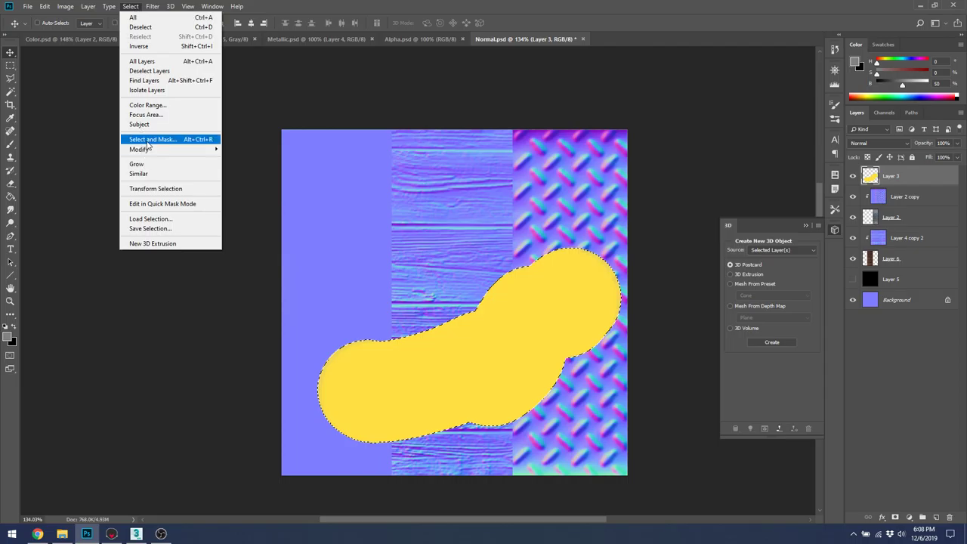
{"action": "mouse_move", "coordinate": [151, 151]}
{"action": "left_click", "coordinate": [244, 173]}
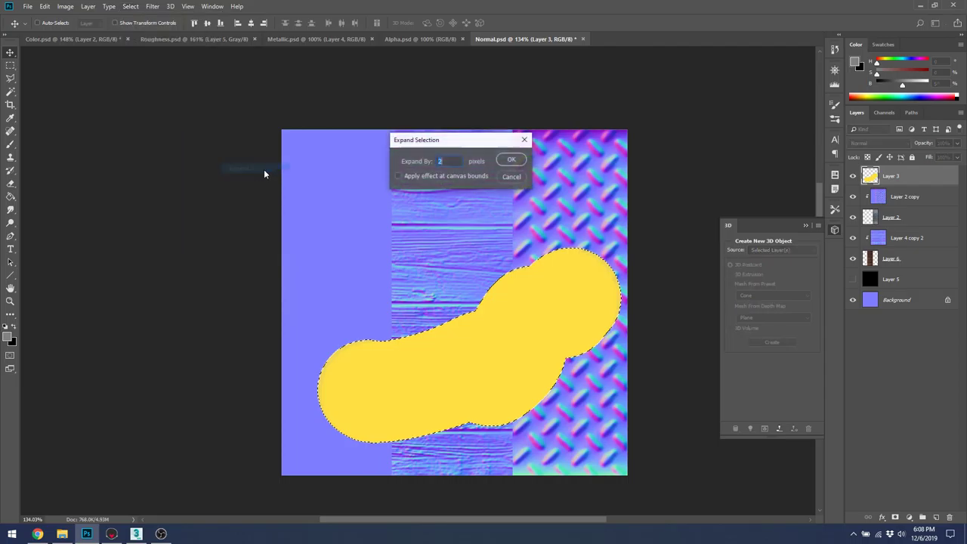
{"action": "left_click", "coordinate": [511, 159]}
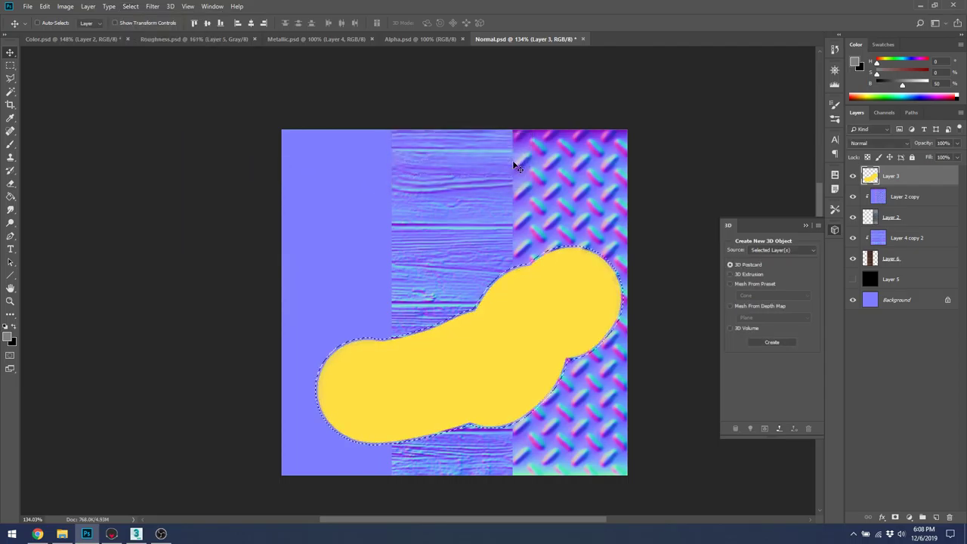
{"action": "scroll", "coordinate": [541, 266], "scroll_direction": "up", "scroll_amount": 5}
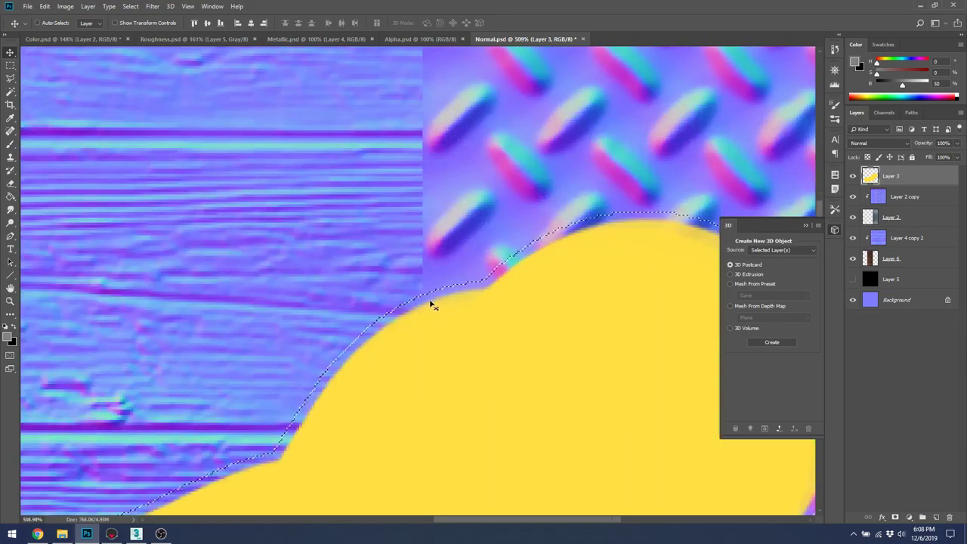
{"action": "scroll", "coordinate": [439, 304], "scroll_direction": "down", "scroll_amount": 2}
{"action": "key", "text": "ctrl"}
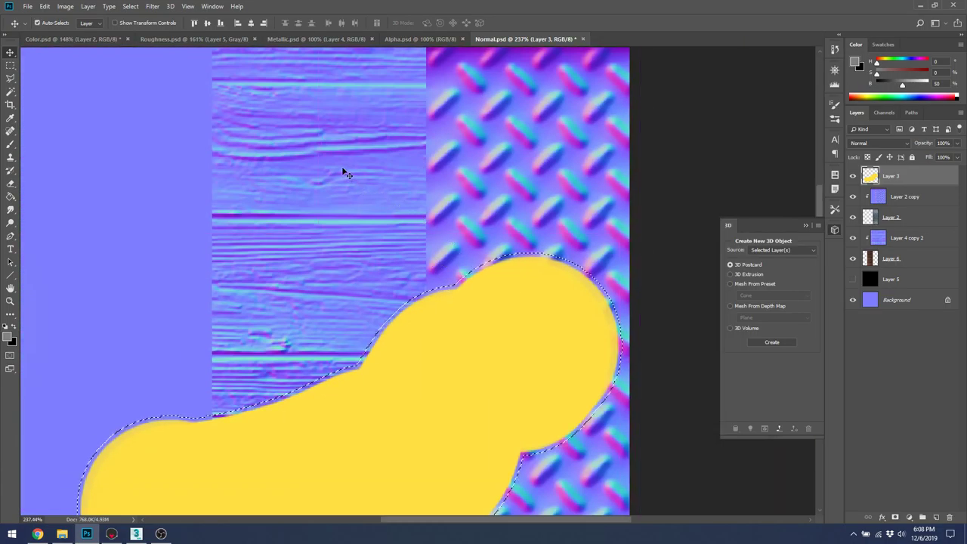
Add a new layer clipped to Layer 3 and fill it with 50% brightness gray
{"action": "left_click", "coordinate": [935, 518]}
{"action": "key", "text": "ctrl+0"}
{"action": "key", "text": "g"}
{"action": "key", "text": "d"}
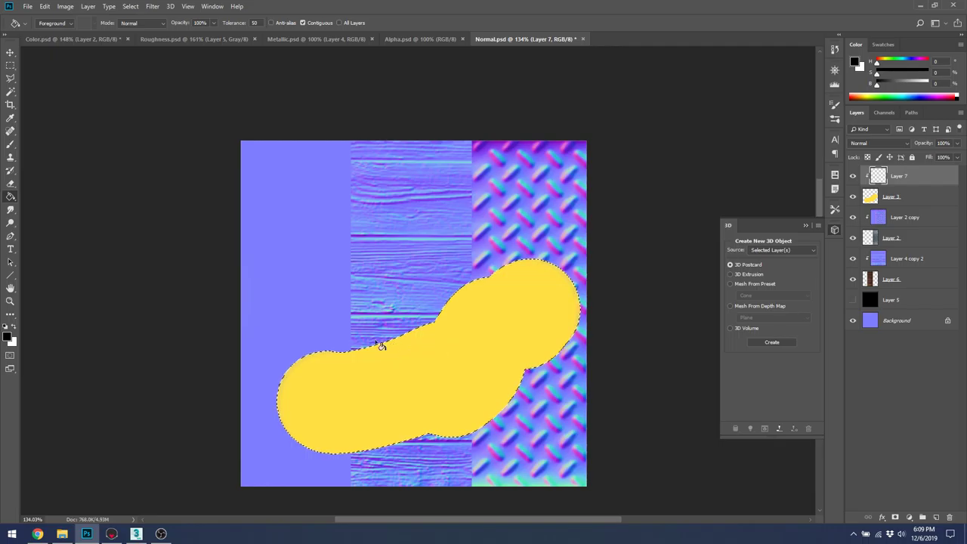
{"action": "type", "text": "50"}
{"action": "left_click", "coordinate": [550, 324]}
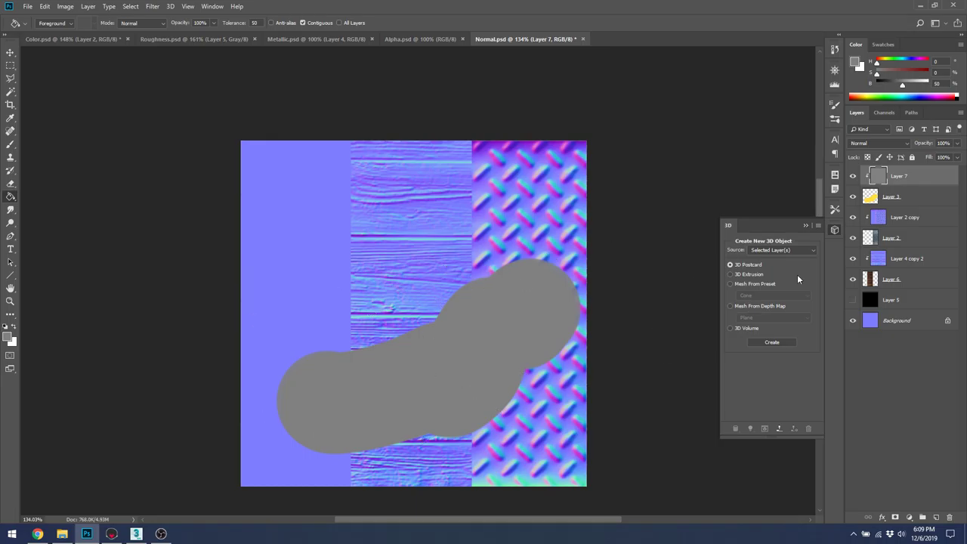
Add a new layer clipped above the gray Layer 7 and load the yellow shape's outline as a selection
{"action": "left_click", "coordinate": [936, 518]}
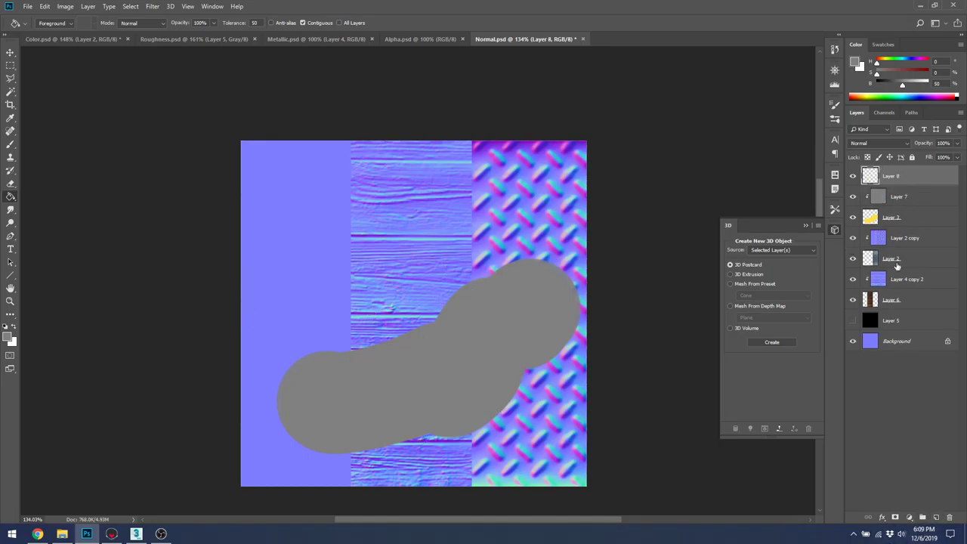
{"action": "left_click", "coordinate": [920, 186], "text": "alt"}
{"action": "left_click", "coordinate": [876, 219], "text": "ctrl"}
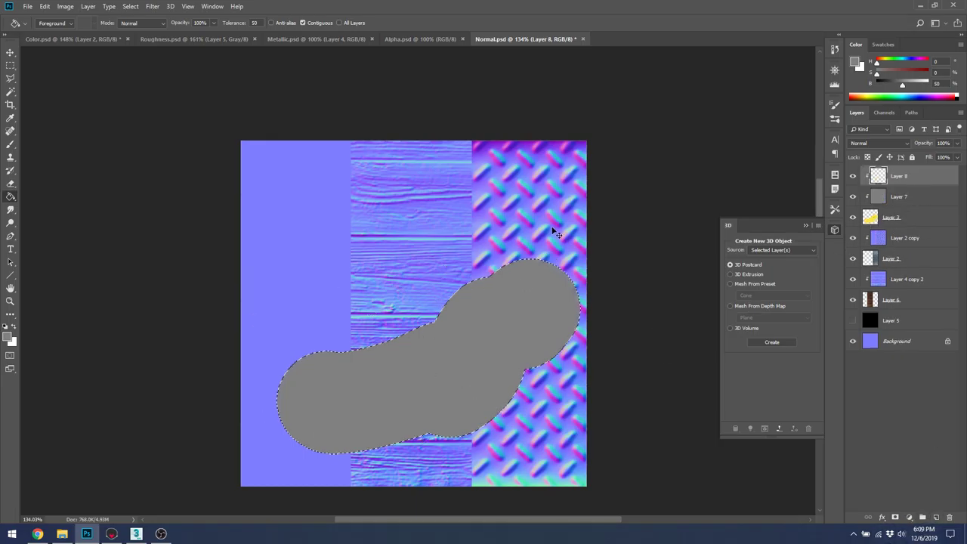
Contract the selection around the paint shape by 3 pixels
{"action": "left_click", "coordinate": [129, 6]}
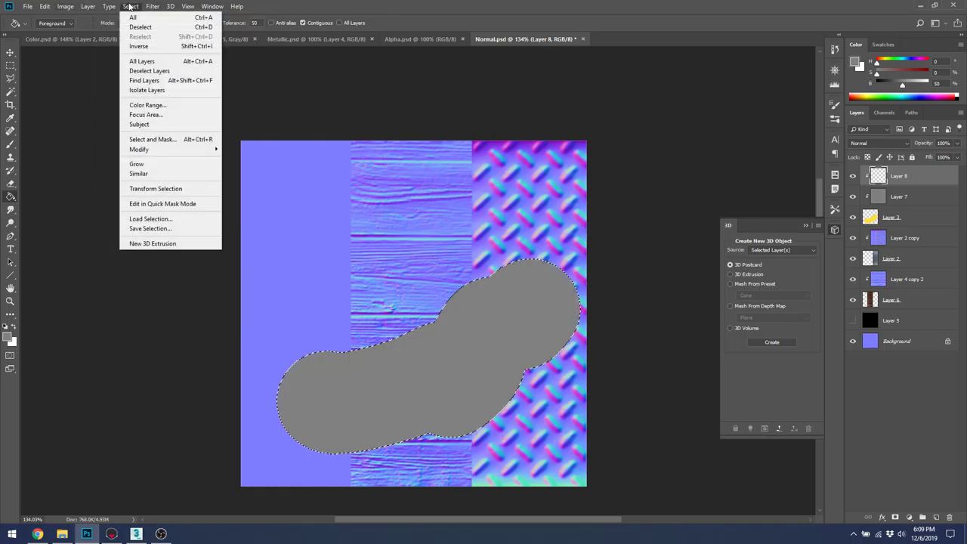
{"action": "mouse_move", "coordinate": [174, 151]}
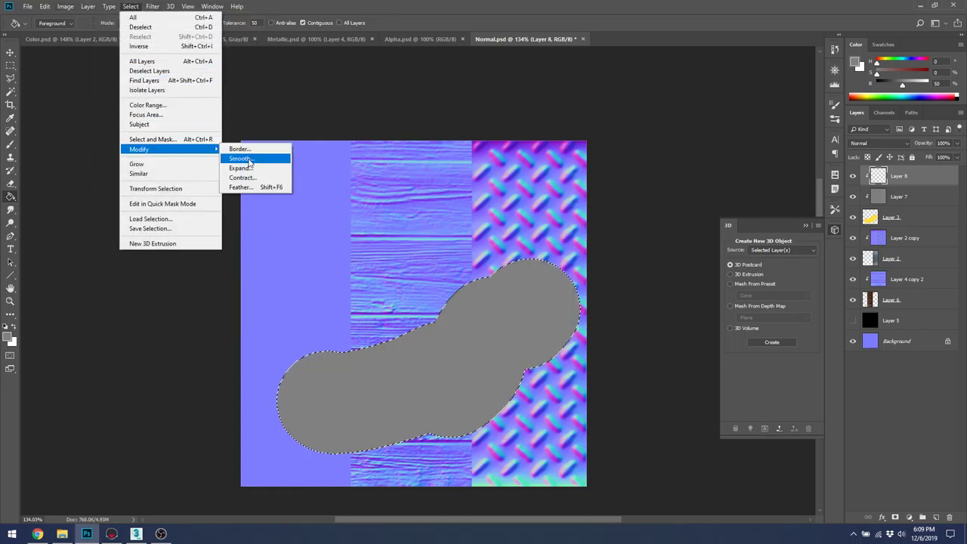
{"action": "left_click", "coordinate": [257, 180]}
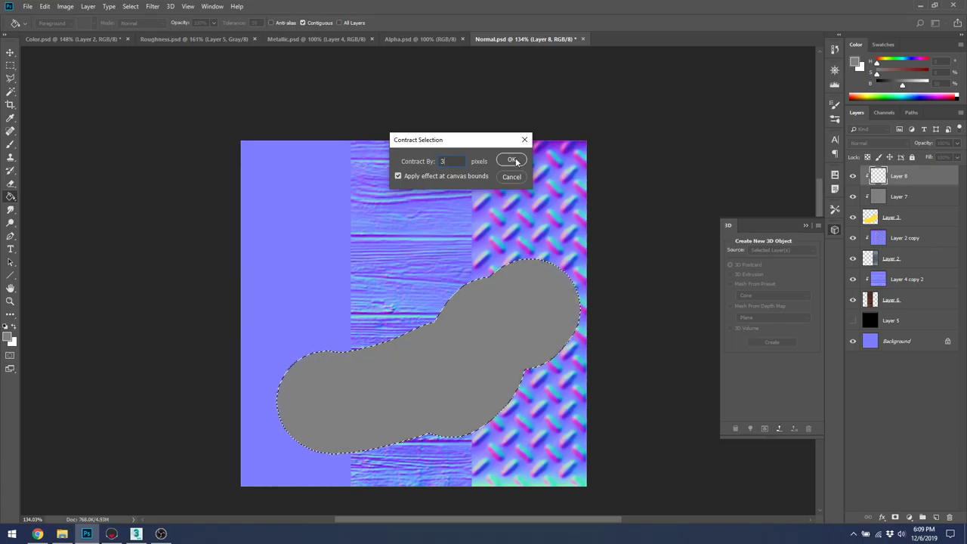
{"action": "left_click", "coordinate": [512, 160]}
{"action": "scroll", "coordinate": [535, 277], "scroll_direction": "up", "scroll_amount": 5}
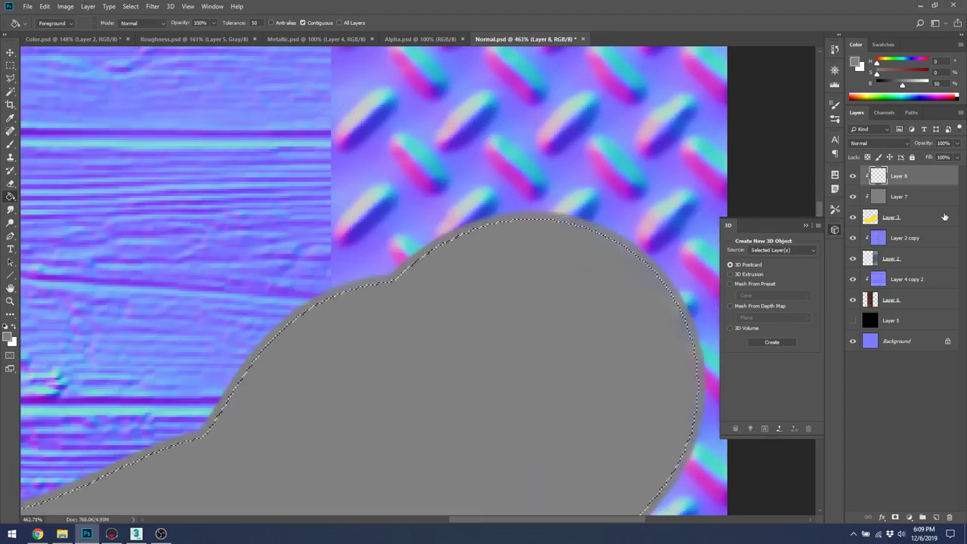
{"action": "scroll", "coordinate": [421, 391], "scroll_direction": "down", "scroll_amount": 3}
Fill the contracted selection with white on Layer 8, then clear the selection and save the document
{"action": "key", "text": "d"}
{"action": "key", "text": "x"}
{"action": "left_click", "coordinate": [462, 377]}
{"action": "scroll", "coordinate": [439, 347], "scroll_direction": "down", "scroll_amount": 3}
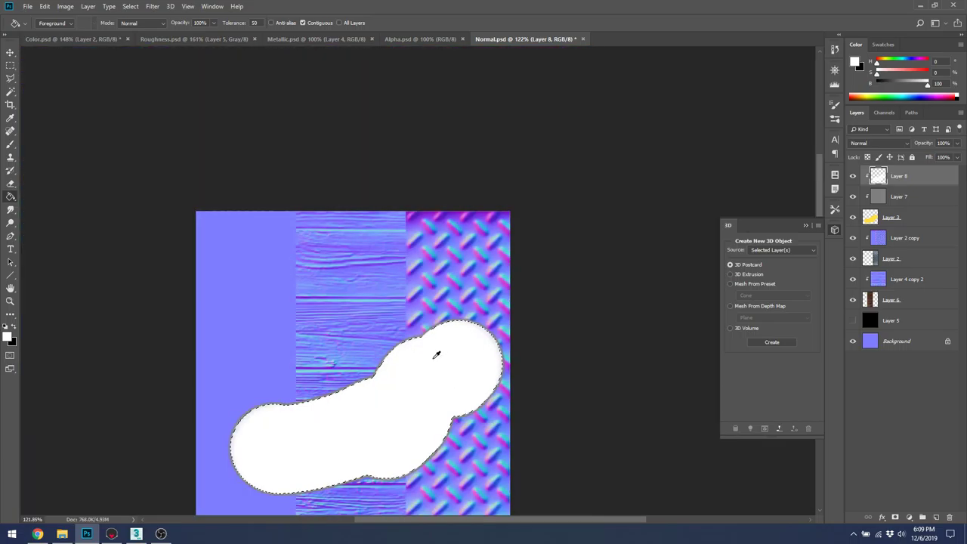
{"action": "scroll", "coordinate": [453, 347], "scroll_direction": "up", "scroll_amount": 5}
{"action": "scroll", "coordinate": [493, 349], "scroll_direction": "up", "scroll_amount": 1}
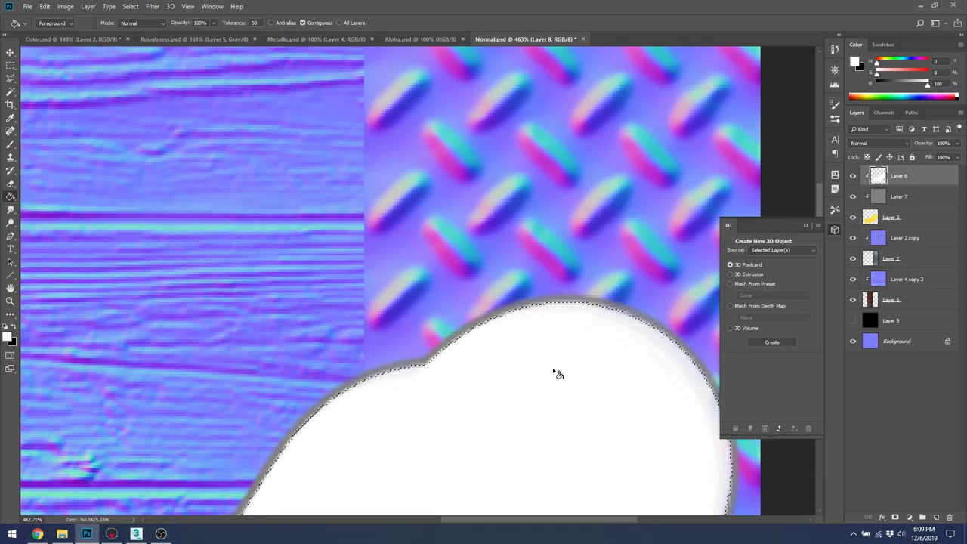
{"action": "scroll", "coordinate": [502, 366], "scroll_direction": "down", "scroll_amount": 4}
{"action": "scroll", "coordinate": [504, 366], "scroll_direction": "down", "scroll_amount": 3}
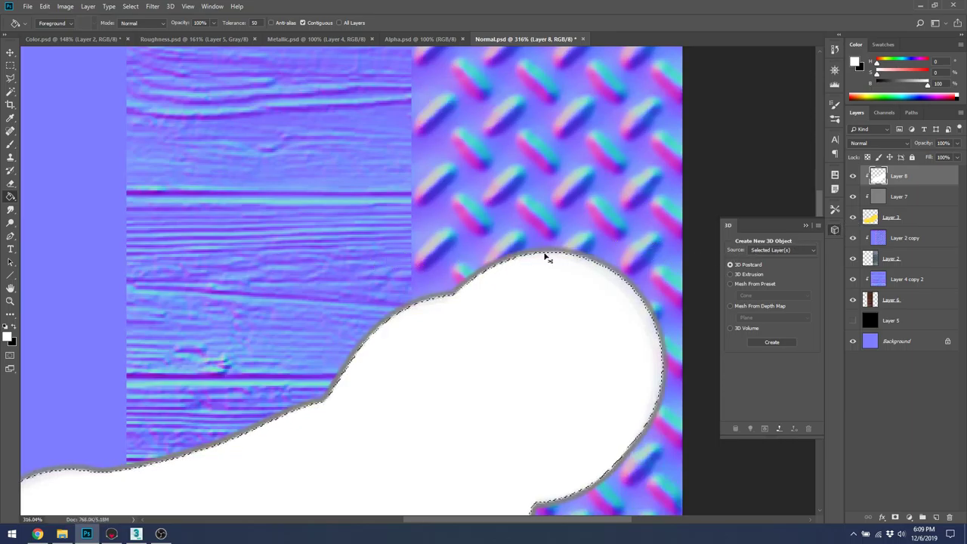
{"action": "key", "text": "ctrl+d"}
{"action": "key", "text": "ctrl+s"}
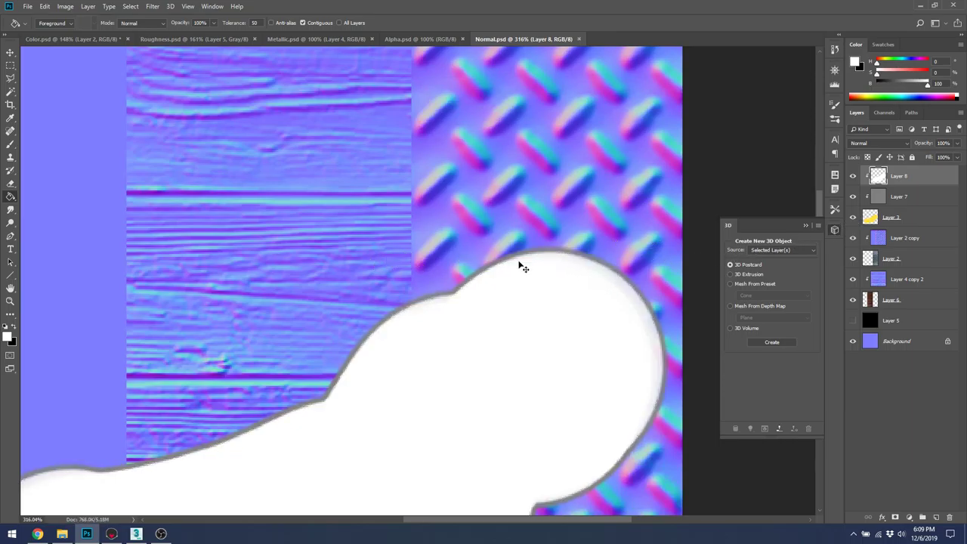
Apply the basic Blur filter to the white shape on Layer 8
{"action": "left_click", "coordinate": [62, 8]}
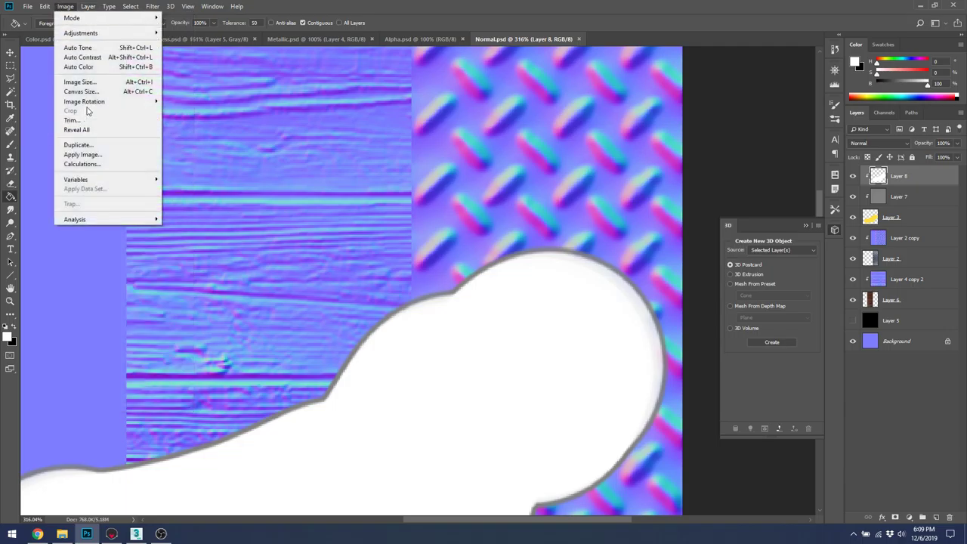
{"action": "left_click", "coordinate": [65, 7]}
{"action": "left_click", "coordinate": [88, 7]}
{"action": "left_click", "coordinate": [89, 7]}
{"action": "left_click", "coordinate": [152, 6]}
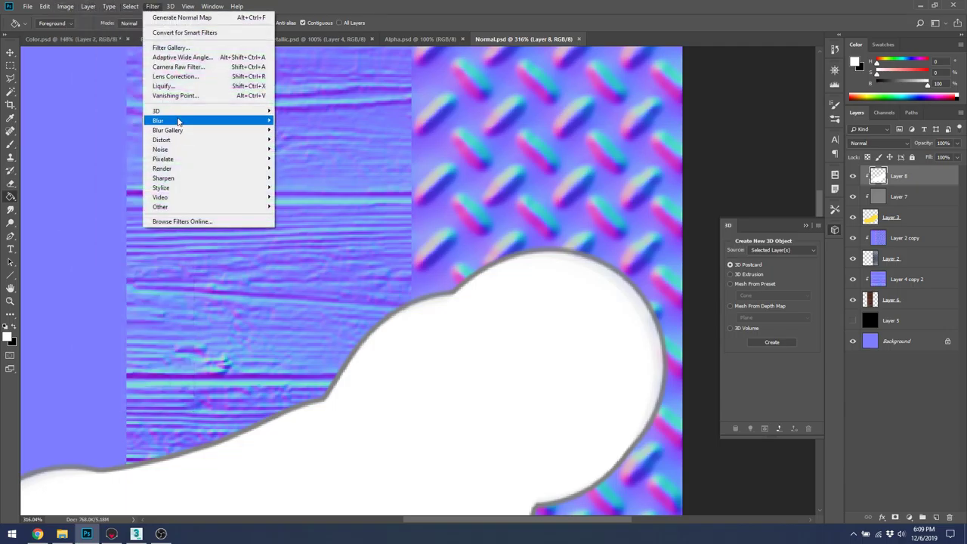
{"action": "mouse_move", "coordinate": [178, 122]}
{"action": "left_click", "coordinate": [299, 129]}
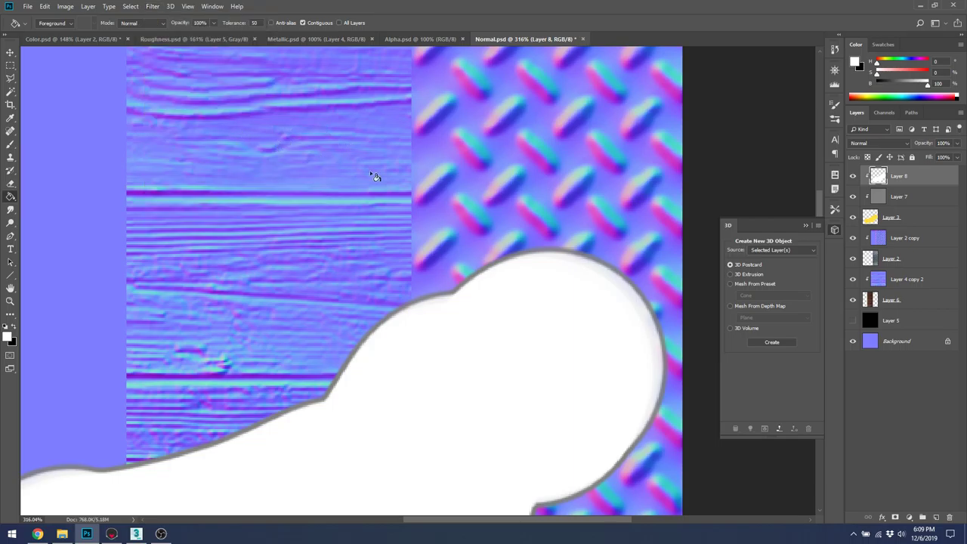
Soften the edge of the white shape with a Gaussian Blur, lowering the radius so only a narrow gray rim fades
{"action": "left_click", "coordinate": [152, 6]}
{"action": "mouse_move", "coordinate": [233, 124]}
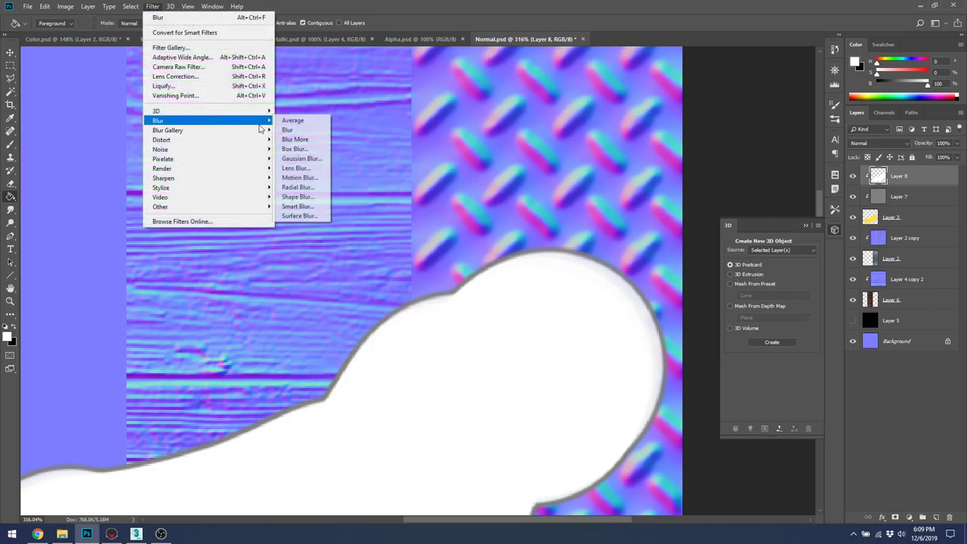
{"action": "left_click", "coordinate": [311, 158]}
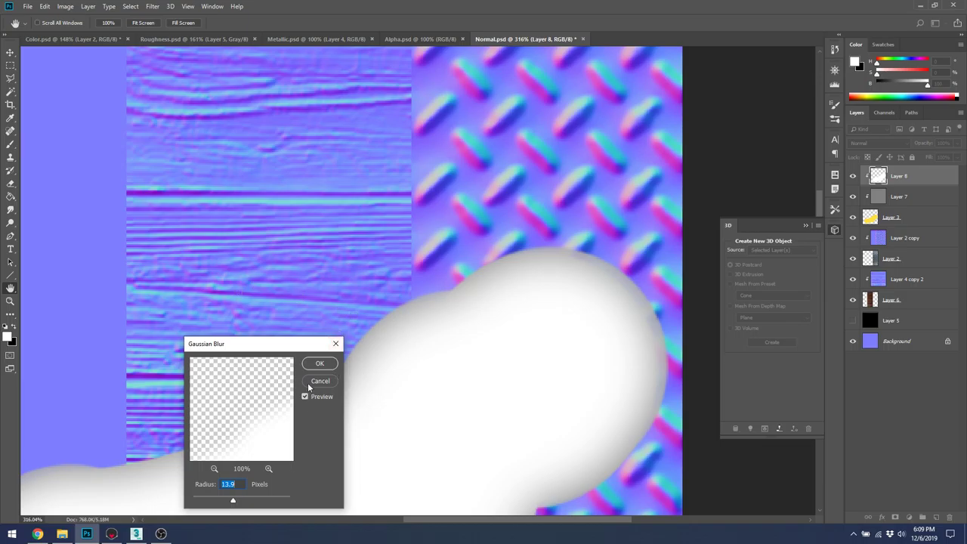
{"action": "left_click_drag", "start_coordinate": [231, 501], "coordinate": [211, 503]}
{"action": "left_click", "coordinate": [319, 363]}
{"action": "key", "text": "g"}
{"action": "scroll", "coordinate": [574, 363], "scroll_direction": "down", "scroll_amount": 5}
{"action": "scroll", "coordinate": [554, 338], "scroll_direction": "up", "scroll_amount": 5}
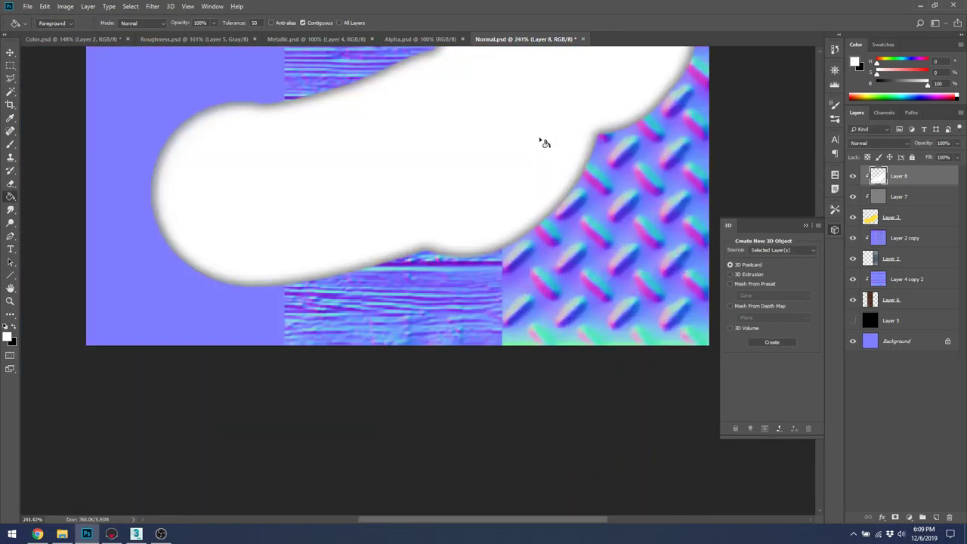
{"action": "scroll", "coordinate": [289, 263], "scroll_direction": "up", "scroll_amount": 4}
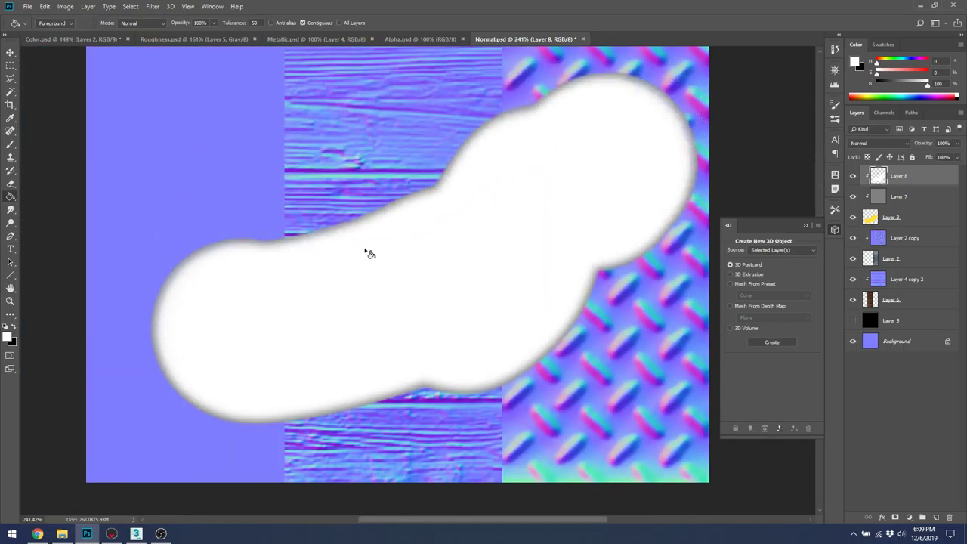
{"action": "scroll", "coordinate": [265, 263], "scroll_direction": "down", "scroll_amount": 1}
{"action": "scroll", "coordinate": [468, 204], "scroll_direction": "up", "scroll_amount": 1}
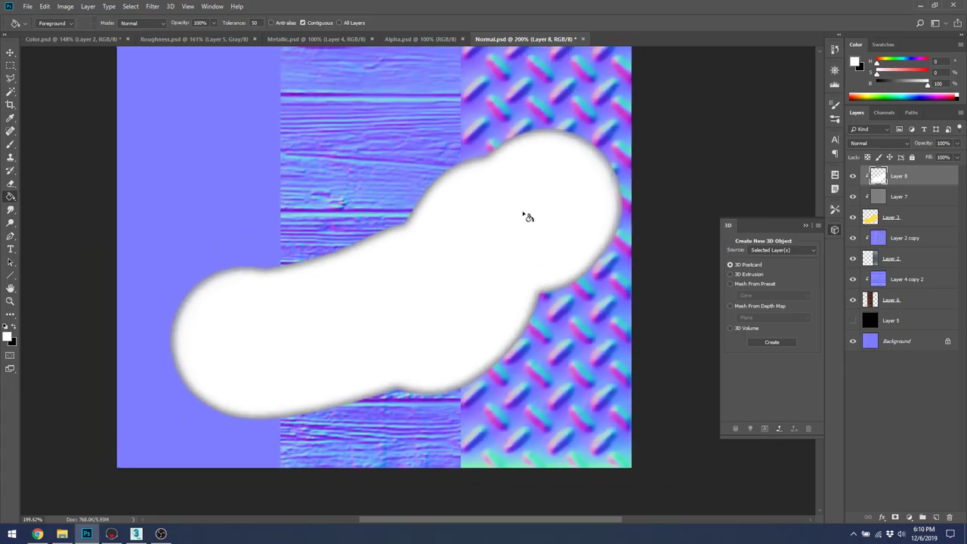
Merge the blurred white Layer 8 with the gray Layer 7
{"action": "left_click", "coordinate": [916, 196], "text": "shift"}
{"action": "right_click", "coordinate": [916, 192]}
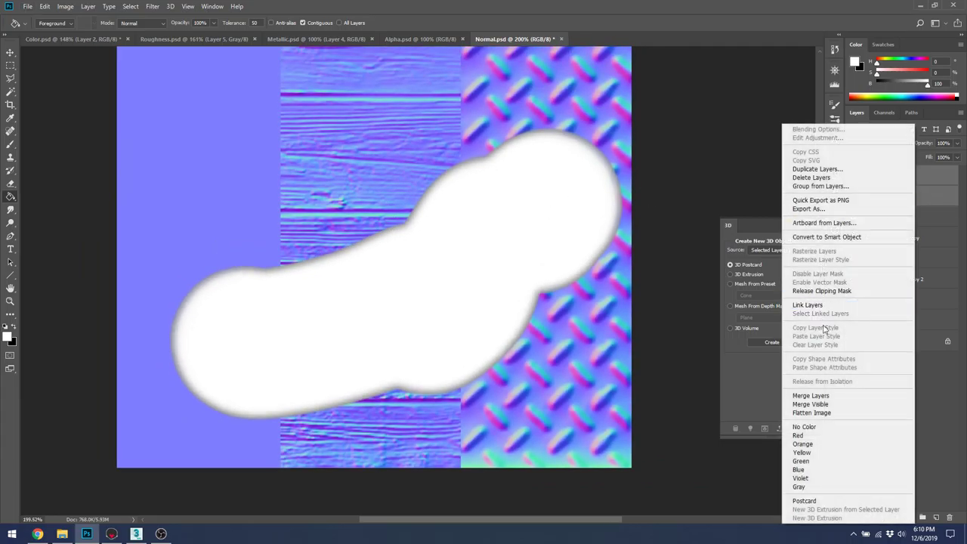
{"action": "left_click", "coordinate": [846, 394]}
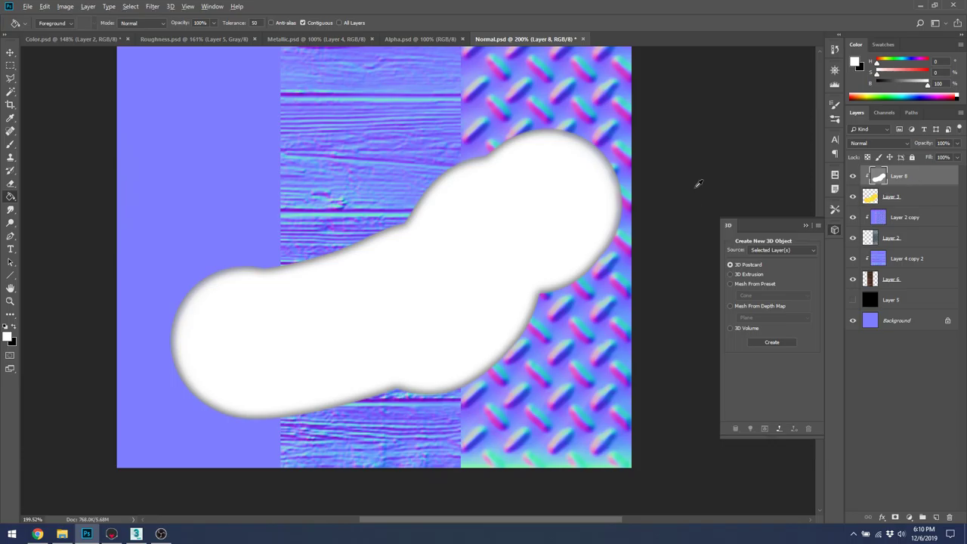
Try to cut the merged layer to the paint outline with an applied layer mask, and undo the attempt
{"action": "left_click", "coordinate": [877, 176], "text": "ctrl"}
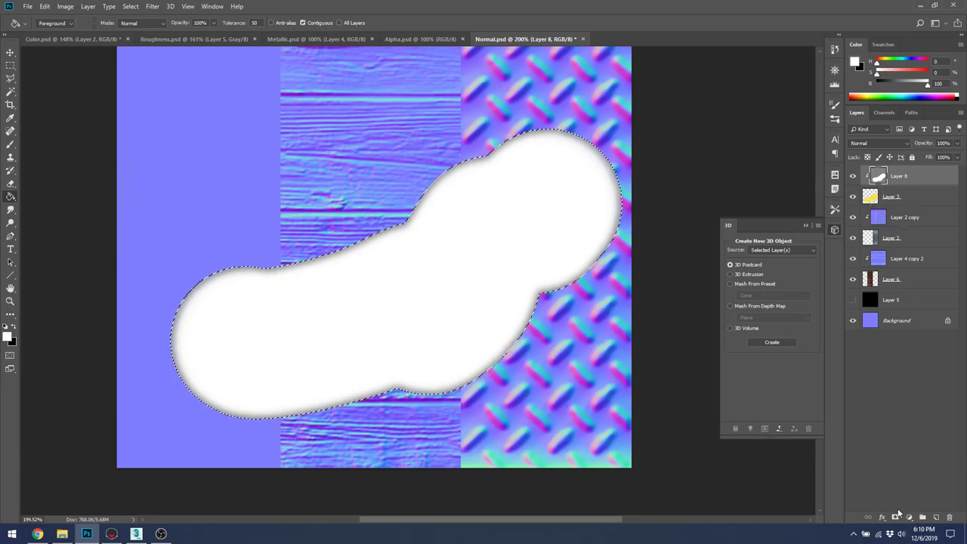
{"action": "left_click", "coordinate": [896, 517]}
{"action": "left_click", "coordinate": [897, 187], "text": "alt"}
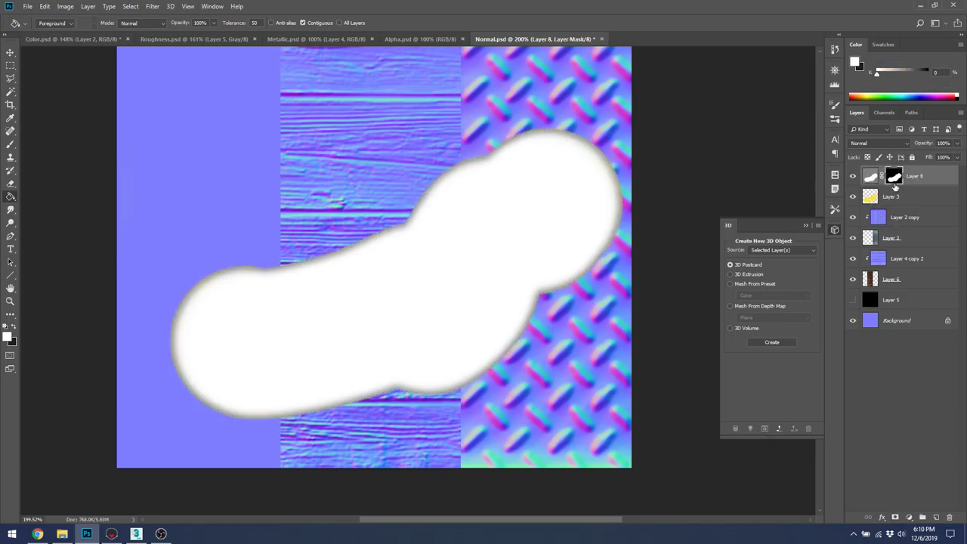
{"action": "right_click", "coordinate": [894, 180]}
{"action": "left_click", "coordinate": [897, 211]}
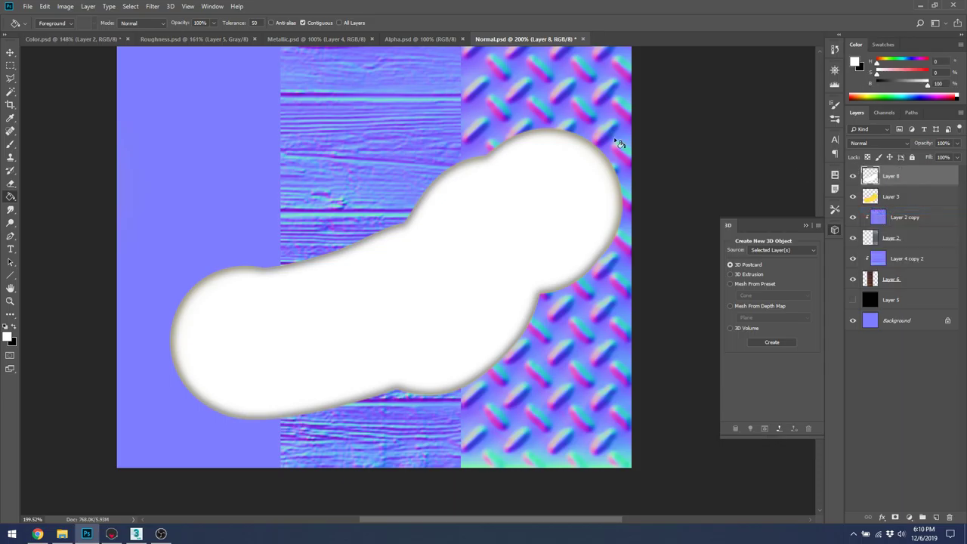
{"action": "key", "text": "ctrl+z"}
{"action": "key", "text": "ctrl+shift+z"}
Clear the selection and generate a normal map from the merged gray-and-white Layer 8
{"action": "left_click", "coordinate": [152, 6]}
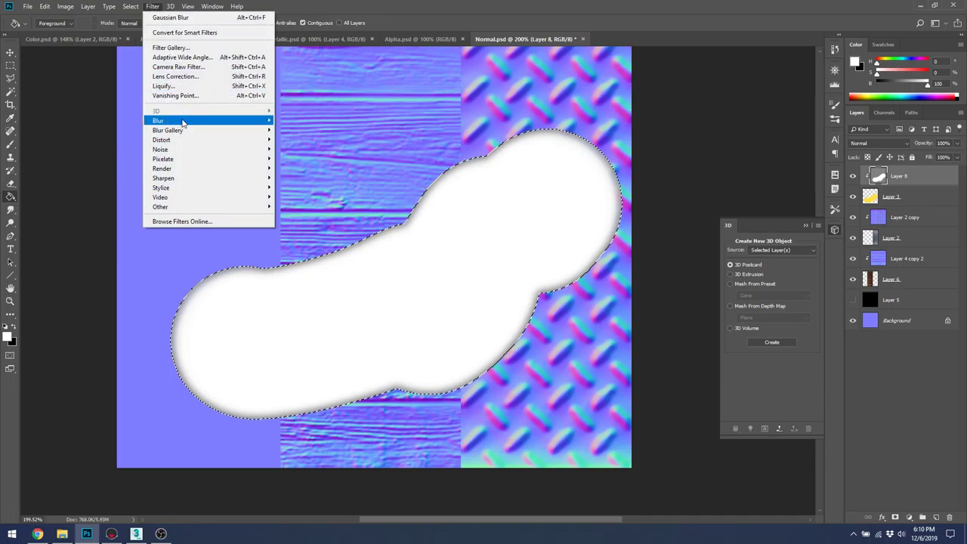
{"action": "key", "text": "Escape"}
{"action": "key", "text": "ctrl+alt+f"}
{"action": "left_click", "coordinate": [171, 6]}
{"action": "mouse_move", "coordinate": [152, 6]}
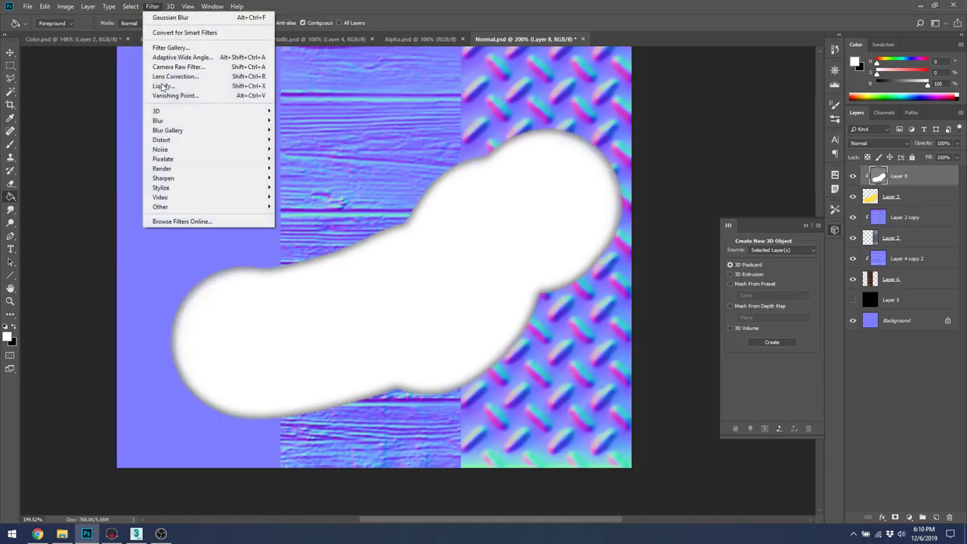
{"action": "mouse_move", "coordinate": [191, 125]}
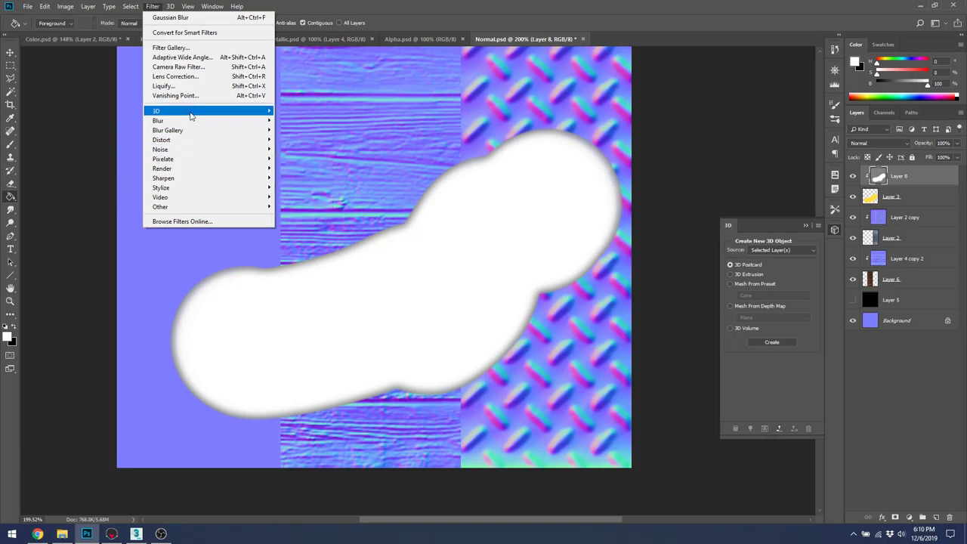
{"action": "left_click", "coordinate": [304, 121]}
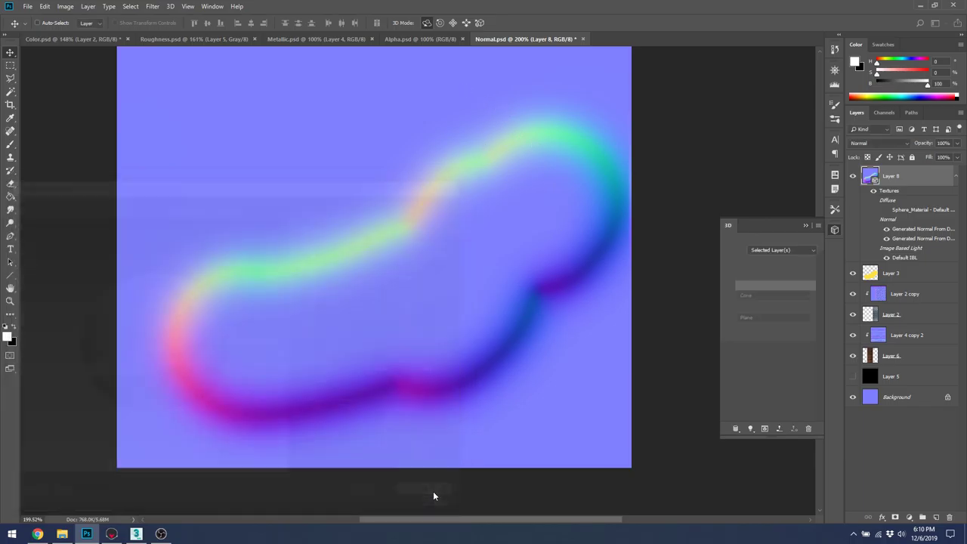
{"action": "scroll", "coordinate": [365, 246], "scroll_direction": "down", "scroll_amount": 4}
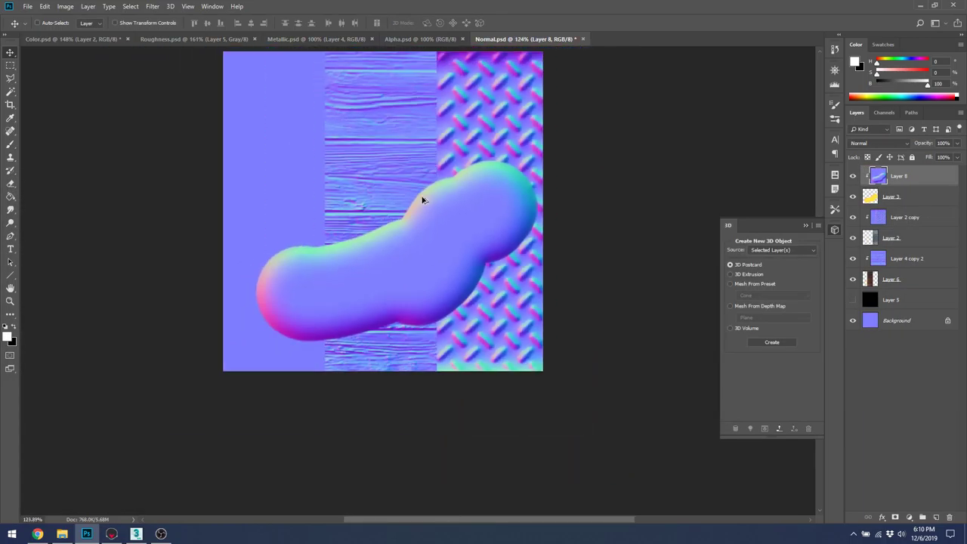
Switch to Marmoset Toolbag, inspect the raised edge of the yellow paint on the sphere, and return to Photoshop
{"action": "key", "text": "alt+Tab"}
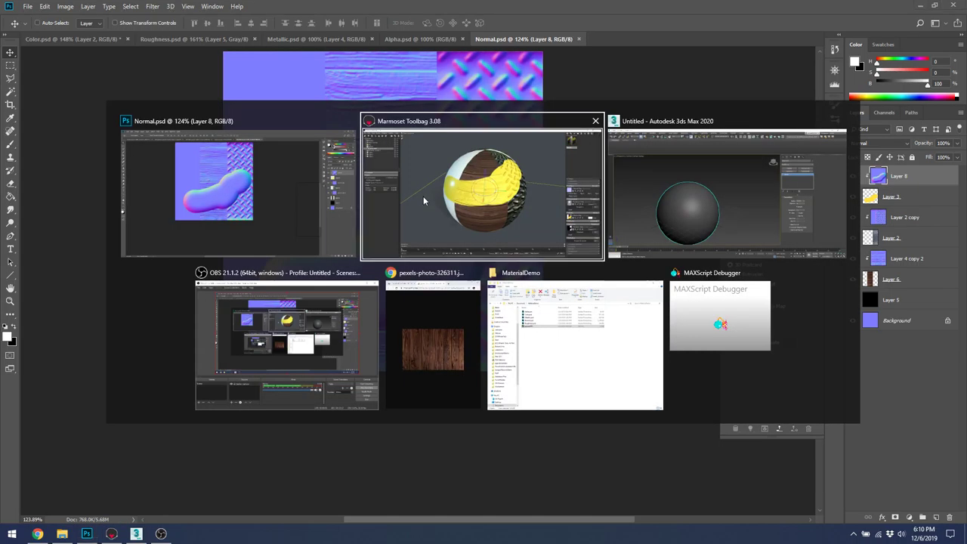
{"action": "left_click_drag", "start_coordinate": [697, 137], "coordinate": [459, 275]}
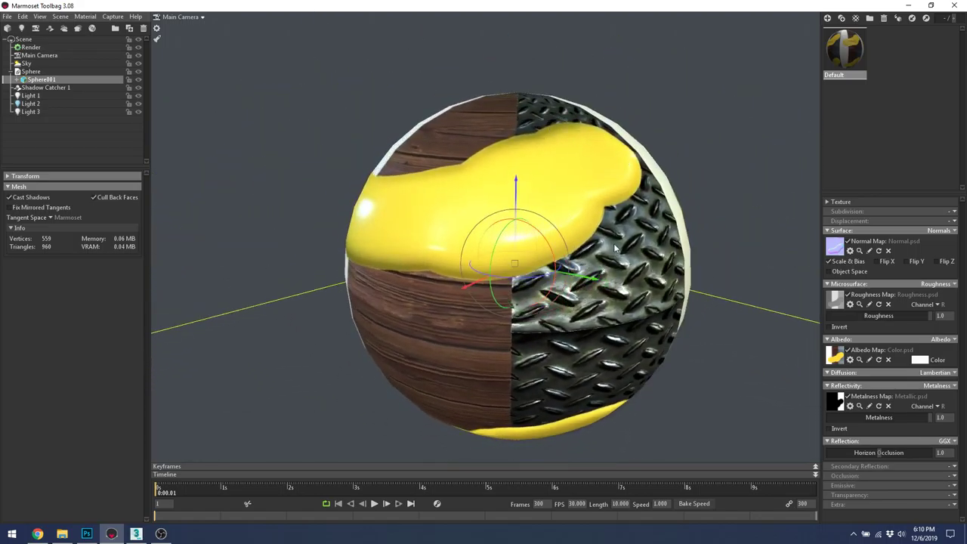
{"action": "key", "text": "alt+Tab"}
Add a layer mask to Layer 8 from Layer 3's outline and release its clipping to Layer 3
{"action": "scroll", "coordinate": [480, 232], "scroll_direction": "up", "scroll_amount": 3}
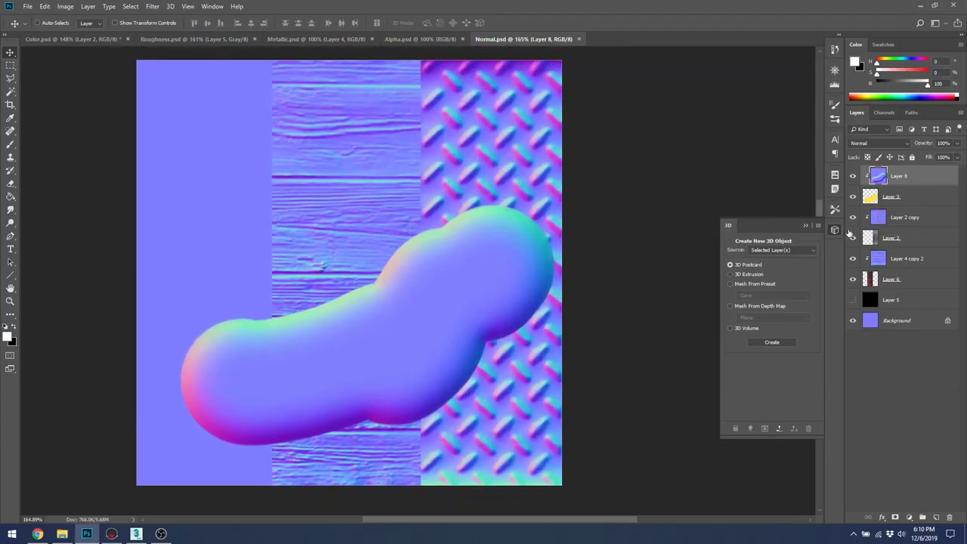
{"action": "left_click", "coordinate": [914, 199]}
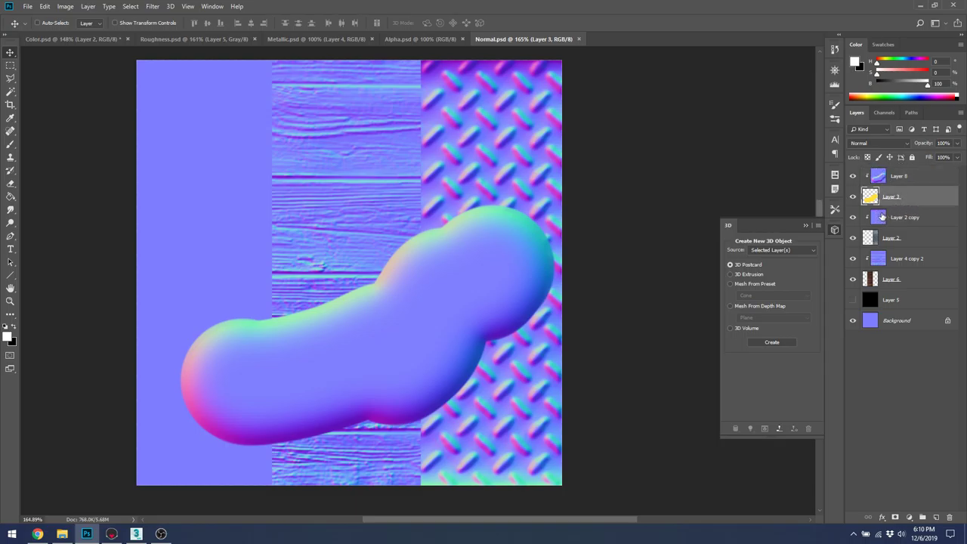
{"action": "left_click", "coordinate": [869, 198], "text": "ctrl"}
{"action": "left_click", "coordinate": [937, 182]}
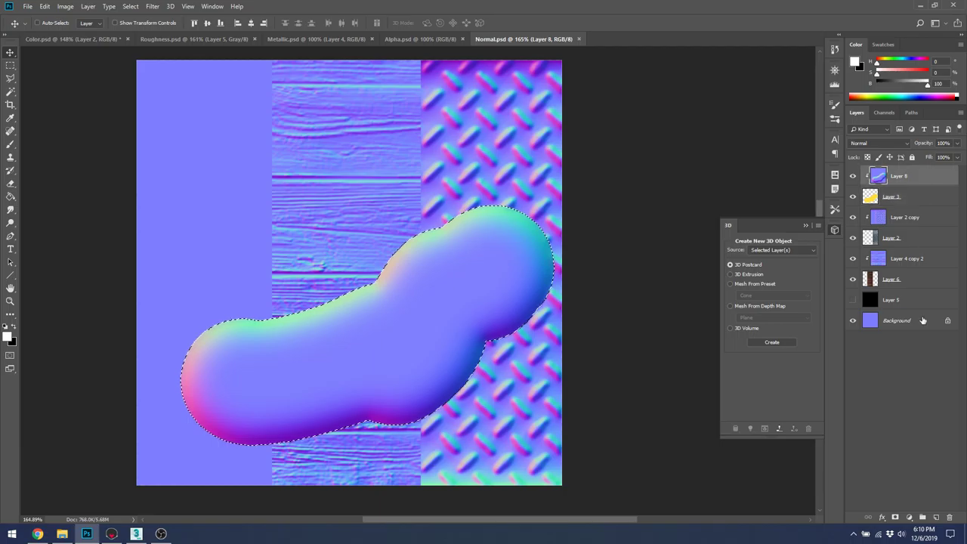
{"action": "left_click", "coordinate": [896, 518]}
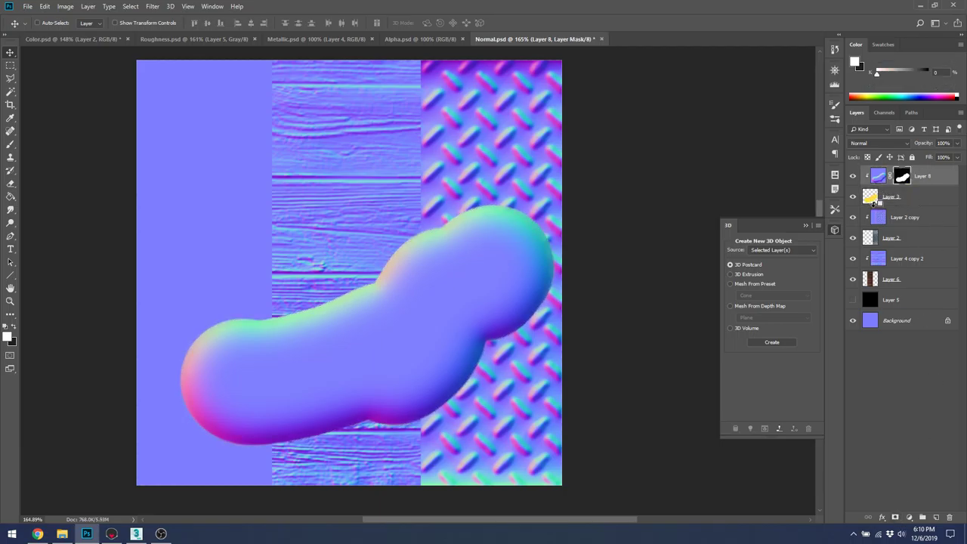
{"action": "left_click", "coordinate": [875, 202], "text": "alt"}
{"action": "left_click", "coordinate": [877, 195], "text": "alt"}
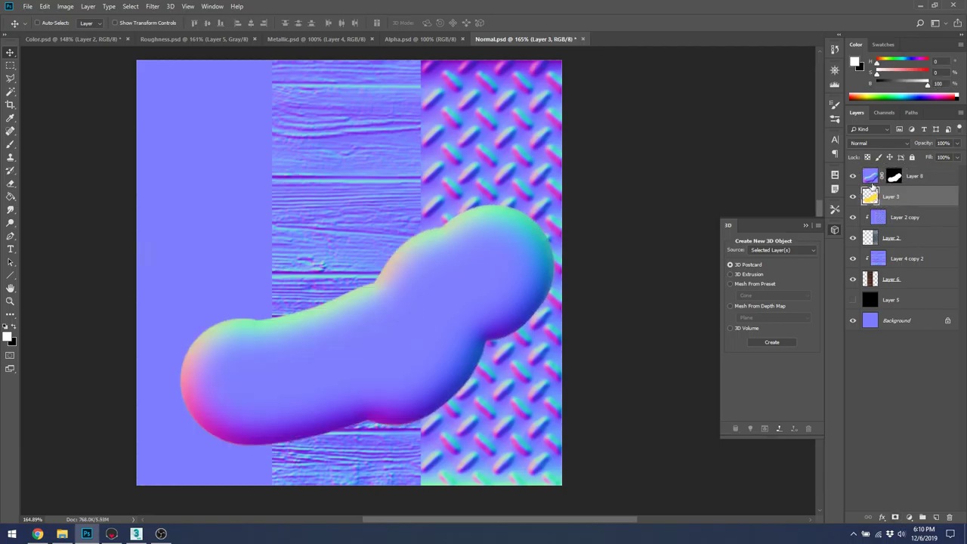
Hide Layer 3 and set Layer 8's blend mode to Overlay
{"action": "left_click", "coordinate": [854, 196]}
{"action": "left_click", "coordinate": [874, 176]}
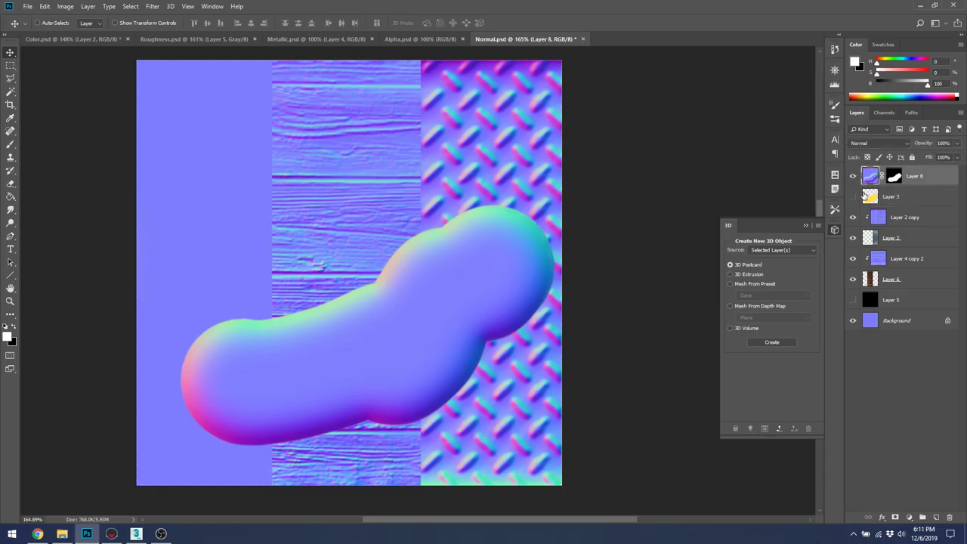
{"action": "left_click", "coordinate": [891, 143]}
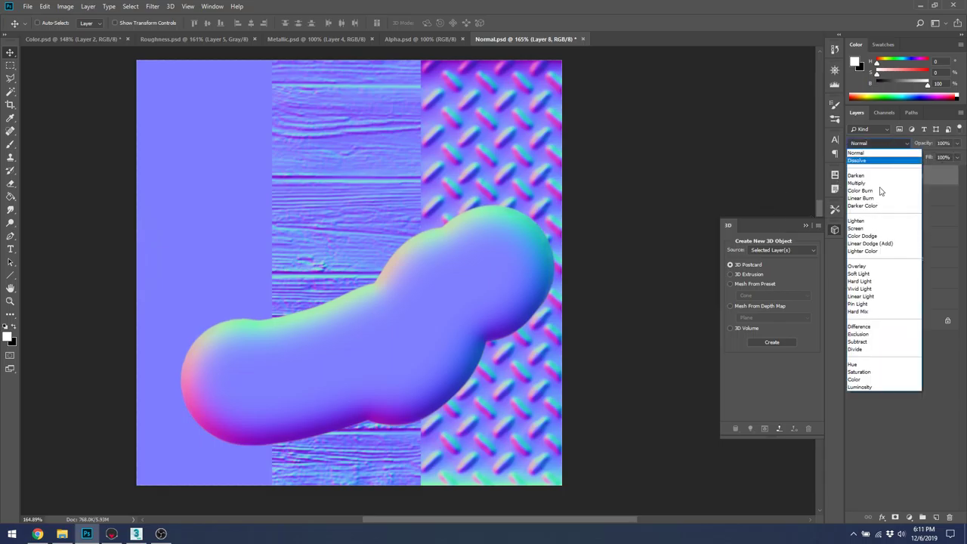
{"action": "left_click", "coordinate": [877, 273]}
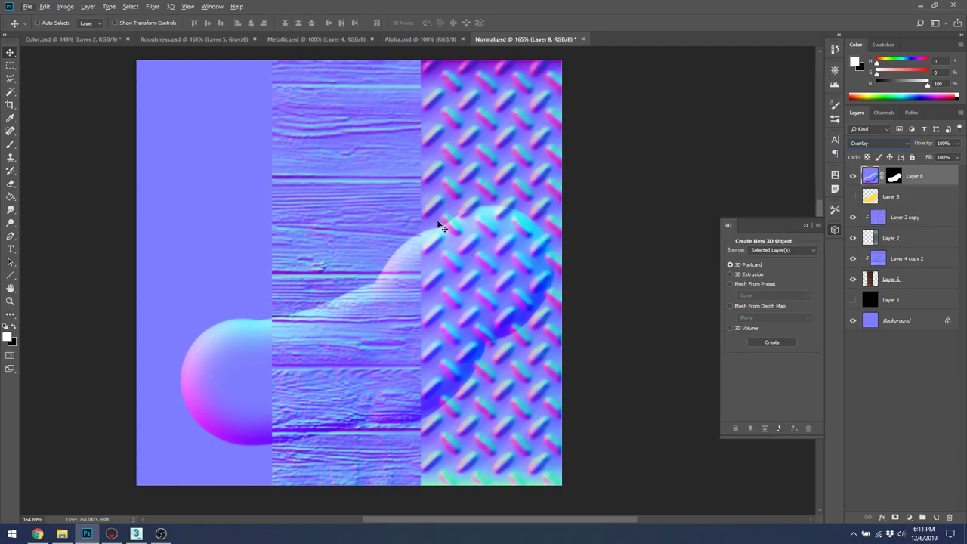
{"action": "double_click", "coordinate": [952, 180]}
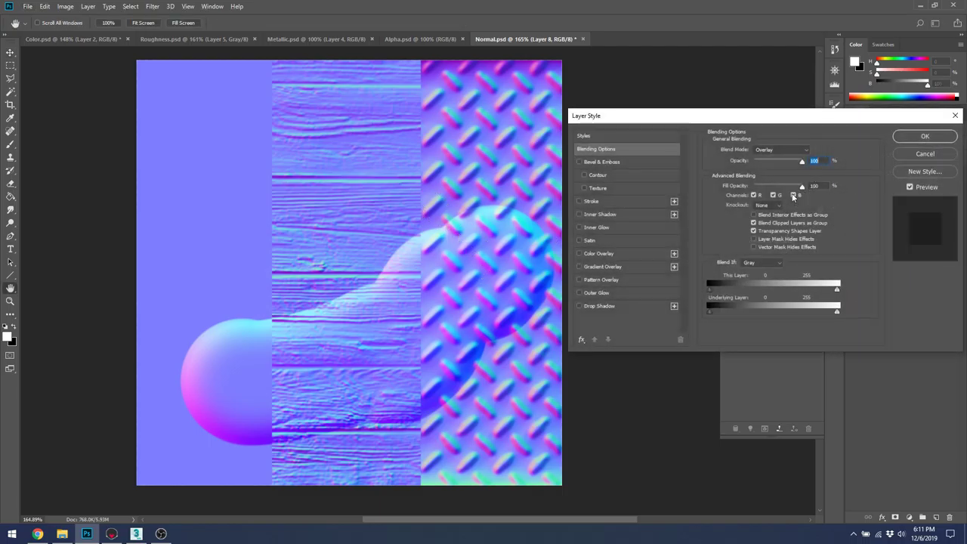
{"action": "left_click_drag", "start_coordinate": [885, 125], "coordinate": [790, 130]}
{"action": "left_click", "coordinate": [845, 160]}
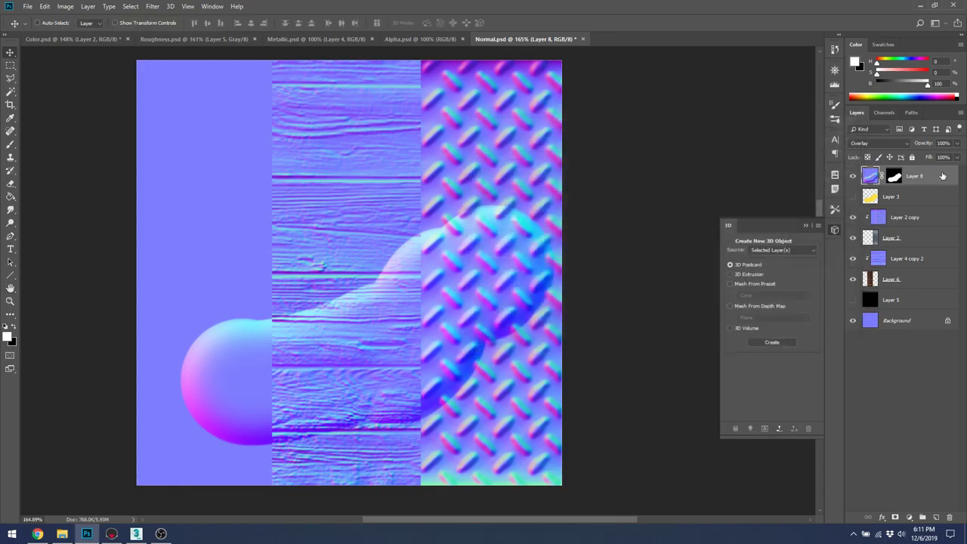
Exclude the blue channel from Layer 8's advanced blending options
{"action": "double_click", "coordinate": [945, 177]}
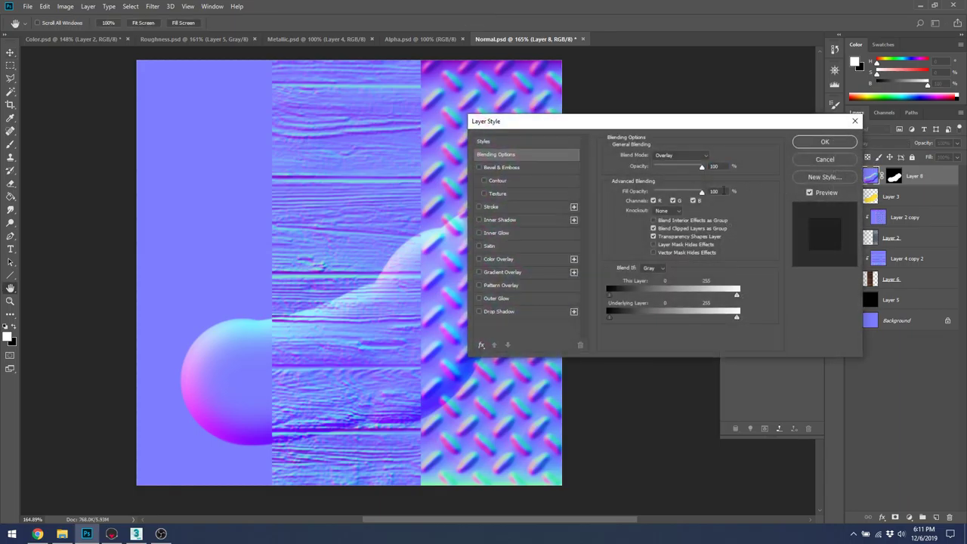
{"action": "left_click", "coordinate": [693, 201]}
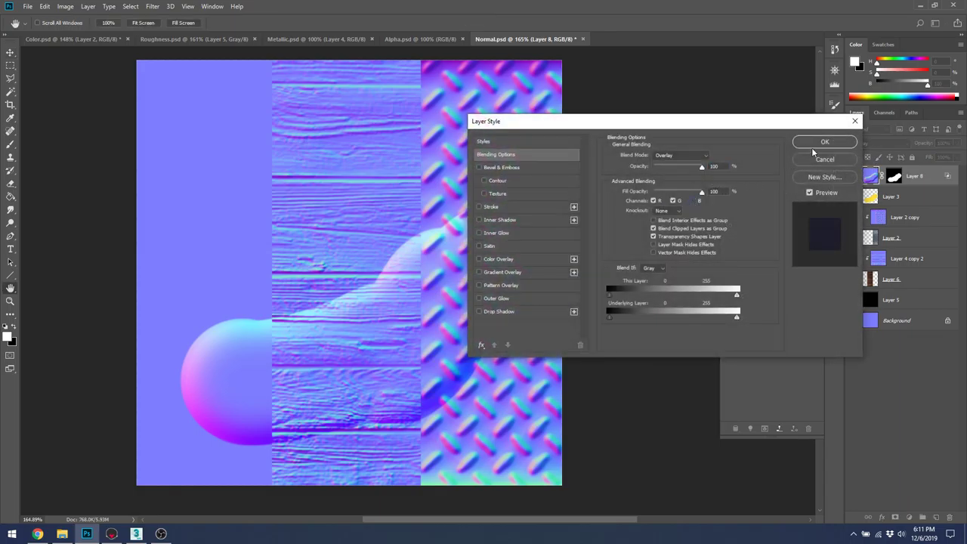
{"action": "left_click", "coordinate": [834, 146]}
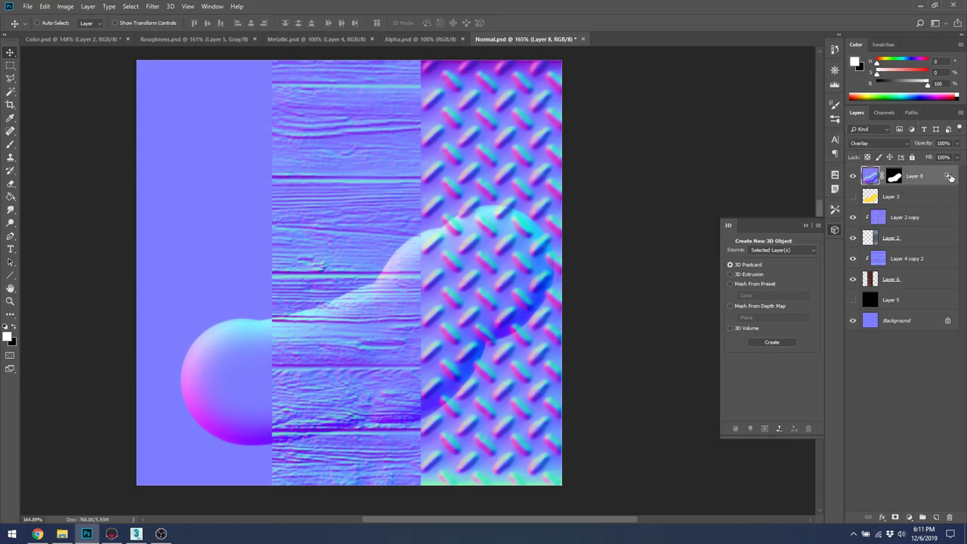
Save the normal map, switch to Marmoset Toolbag to inspect the blended paint on the sphere, and return to Photoshop
{"action": "key", "text": "ctrl+s"}
{"action": "key", "text": "alt+Tab"}
{"action": "left_click_drag", "start_coordinate": [650, 249], "coordinate": [668, 237]}
{"action": "left_click_drag", "start_coordinate": [594, 338], "coordinate": [702, 162]}
{"action": "key", "text": "alt+Tab"}
Duplicate Layer 8, set the copy to Normal mode with all channels enabled and 46% opacity, and save the file
{"action": "left_click_drag", "start_coordinate": [913, 176], "coordinate": [943, 518]}
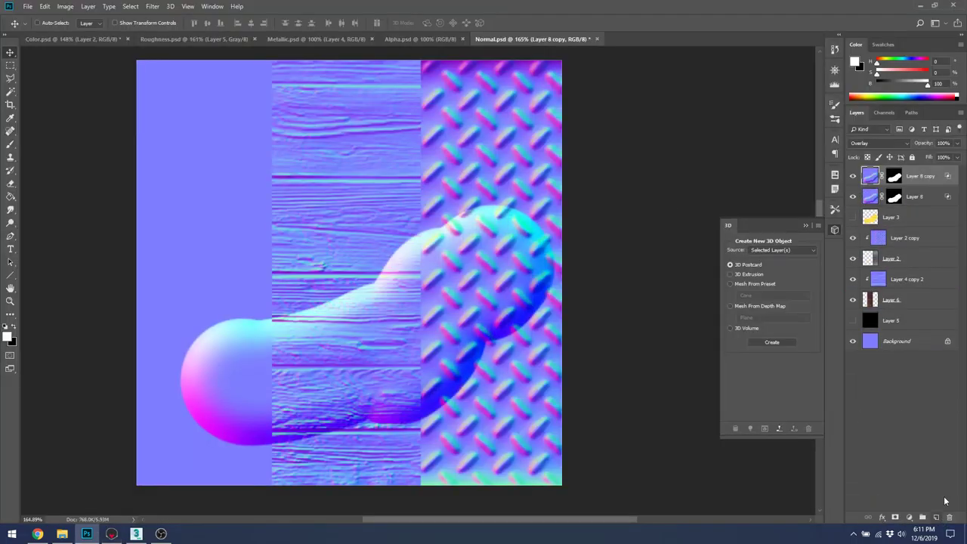
{"action": "left_click", "coordinate": [876, 143]}
{"action": "left_click", "coordinate": [869, 142]}
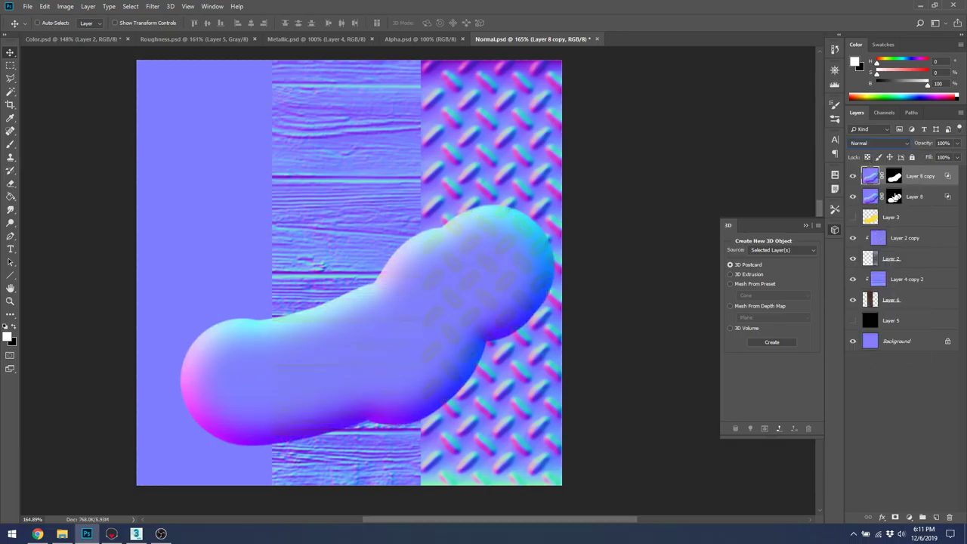
{"action": "double_click", "coordinate": [939, 178]}
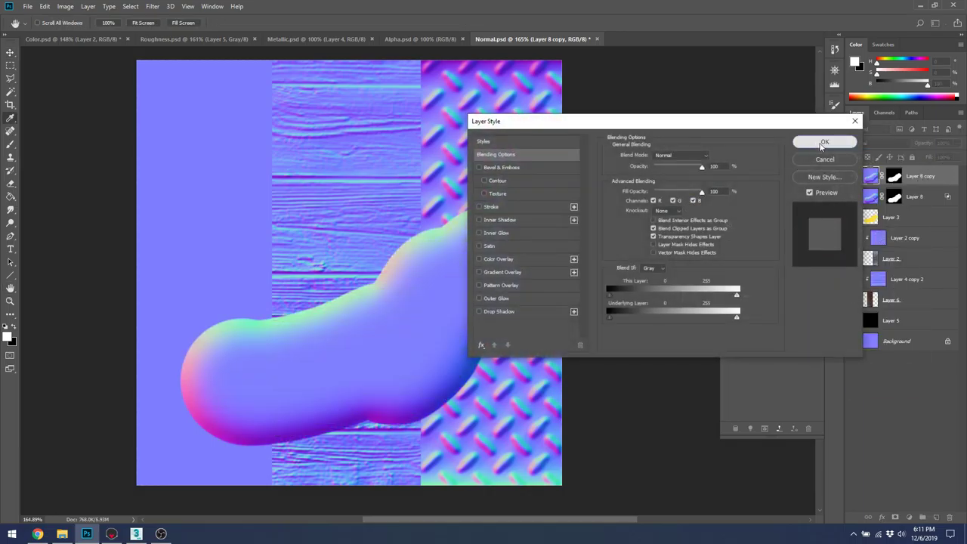
{"action": "left_click", "coordinate": [825, 142]}
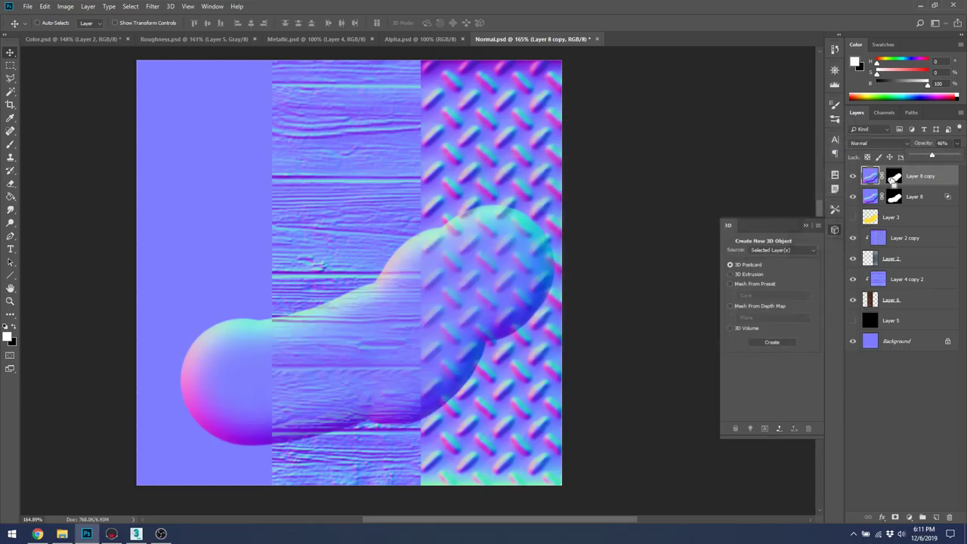
{"action": "key", "text": "ctrl+s"}
Orbit the sphere in Marmoset Toolbag to examine the paint over the wood and diamond plate, and return to Photoshop
{"action": "left_click_drag", "start_coordinate": [630, 242], "coordinate": [691, 160]}
{"action": "mouse_move", "coordinate": [496, 223]}
{"action": "left_mouse_down"}
{"action": "mouse_move", "coordinate": [592, 221]}
{"action": "mouse_move", "coordinate": [690, 273]}
{"action": "mouse_move", "coordinate": [568, 310]}
{"action": "mouse_move", "coordinate": [503, 219]}
{"action": "left_mouse_up"}
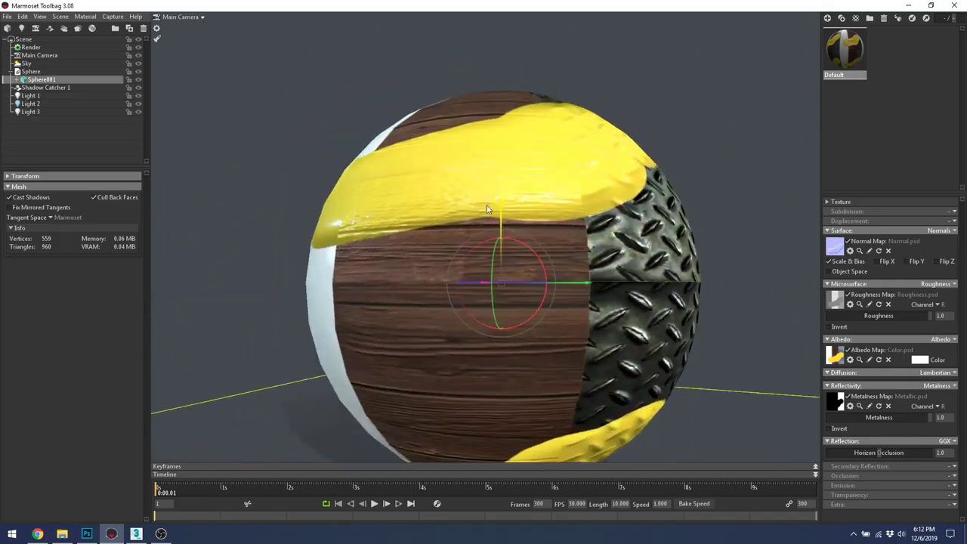
{"action": "left_click_drag", "start_coordinate": [618, 202], "coordinate": [521, 253]}
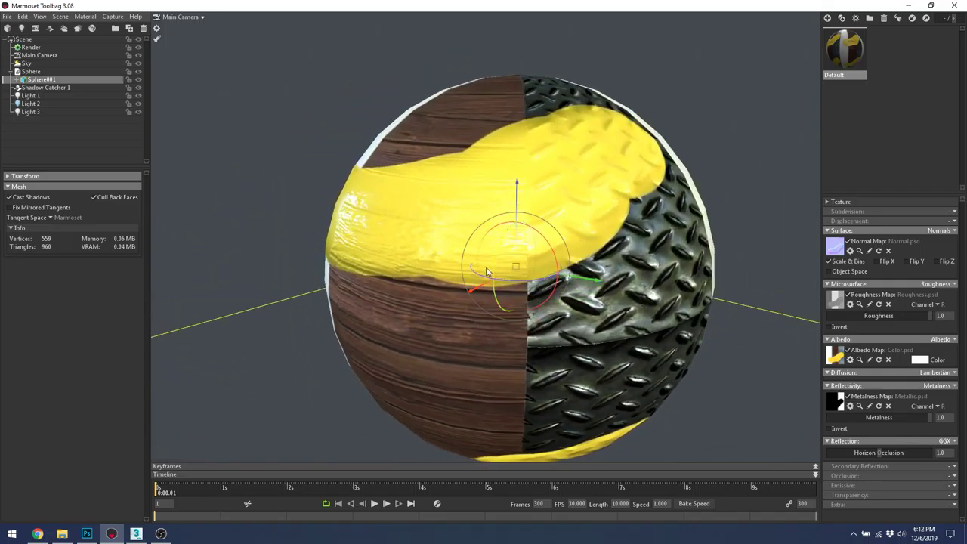
{"action": "left_click_drag", "start_coordinate": [583, 179], "coordinate": [758, 189]}
{"action": "key", "text": "alt+Tab"}
Select the wood strip from Layer 6's outline and try to add it as another mask on Layer 8 copy
{"action": "scroll", "coordinate": [414, 304], "scroll_direction": "up", "scroll_amount": 2}
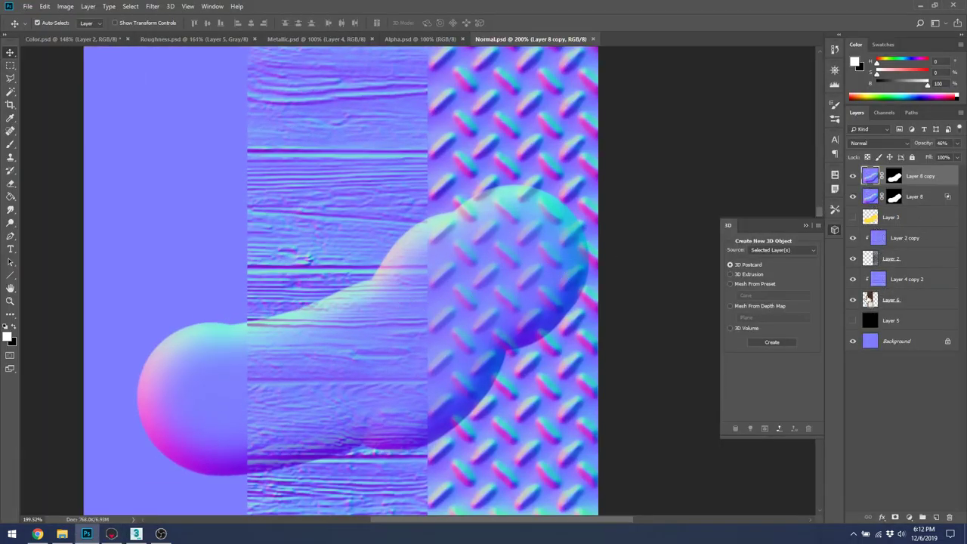
{"action": "left_click", "coordinate": [869, 301], "text": "ctrl"}
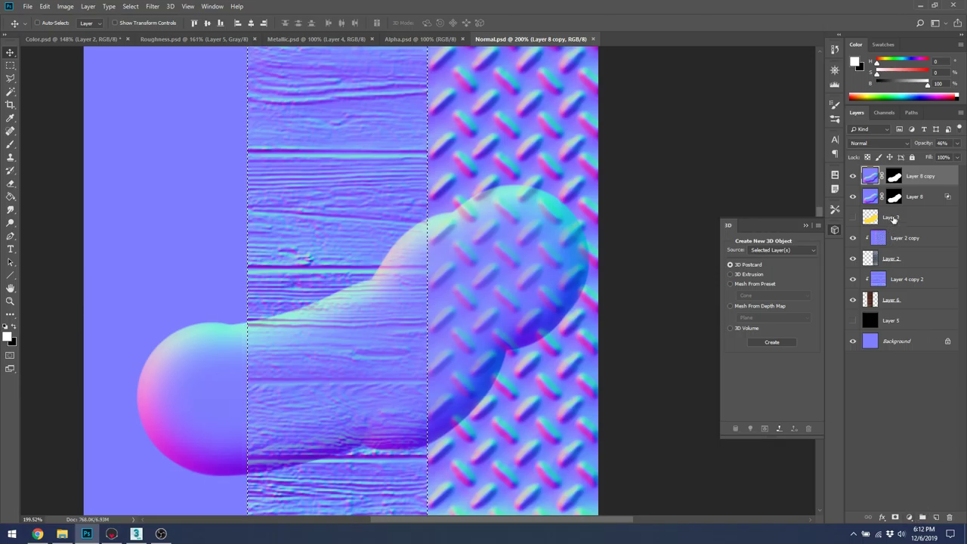
{"action": "left_click", "coordinate": [896, 520]}
{"action": "left_click", "coordinate": [895, 518]}
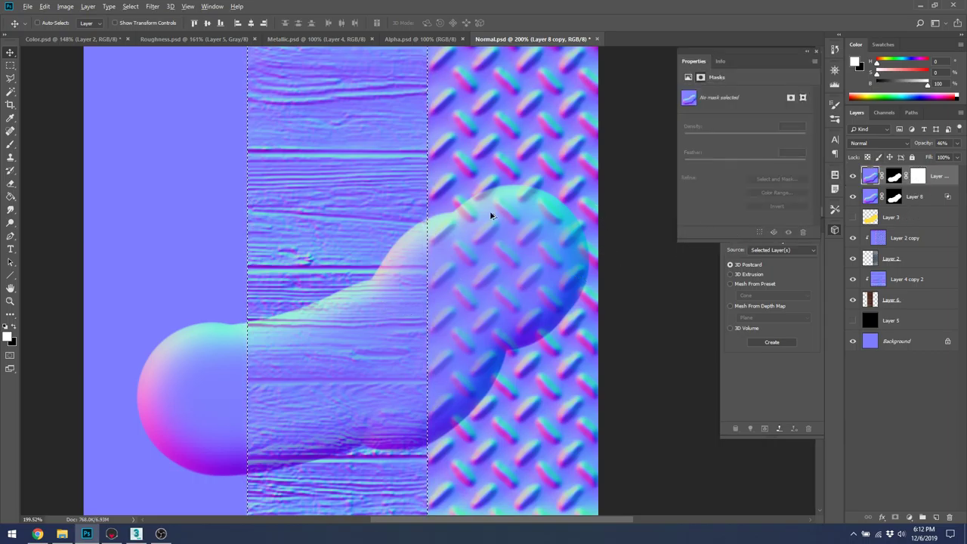
{"action": "scroll", "coordinate": [524, 209], "scroll_direction": "down", "scroll_amount": 3}
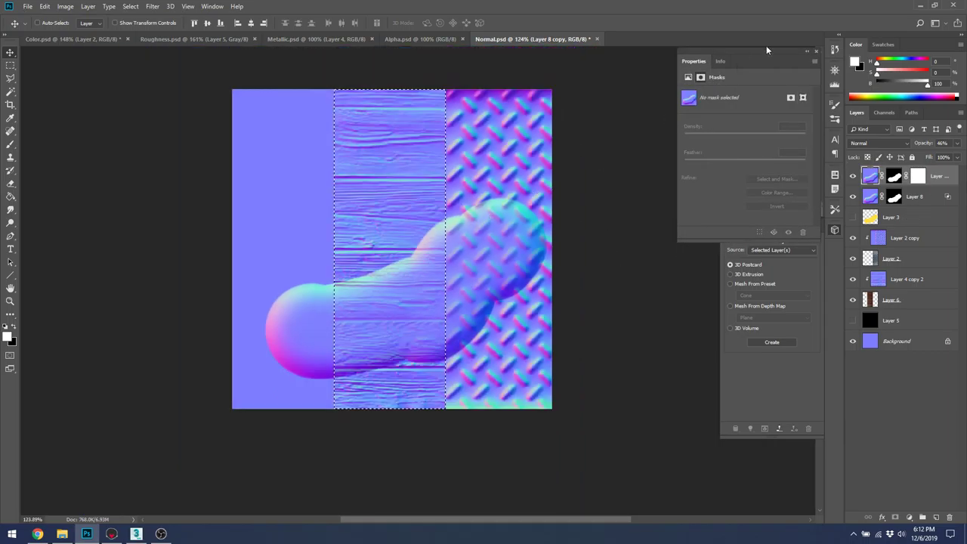
Check both masks on Layer 8 copy and get rid of the extra vector mask by rasterizing it
{"action": "left_click", "coordinate": [919, 178]}
{"action": "left_click", "coordinate": [894, 176], "text": "alt"}
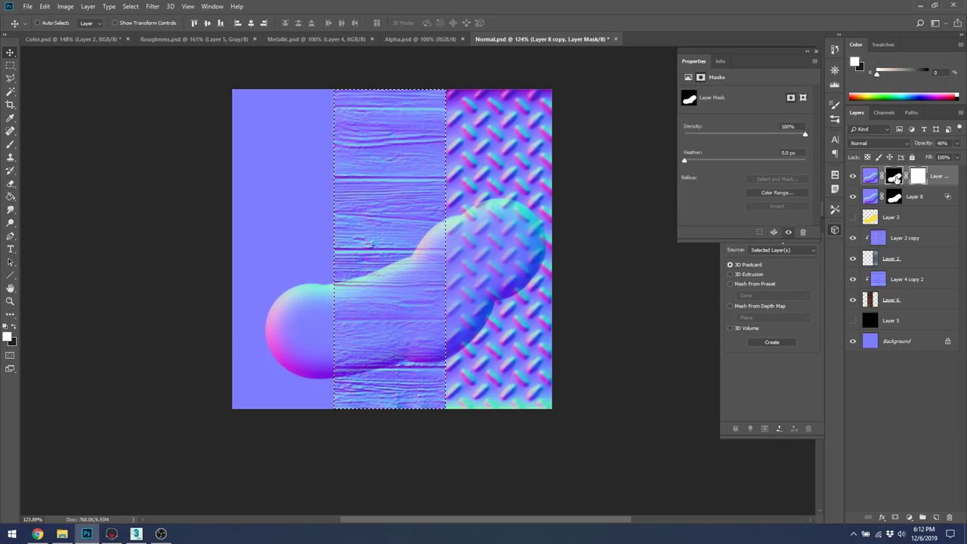
{"action": "left_click", "coordinate": [918, 180]}
{"action": "right_click", "coordinate": [918, 180]}
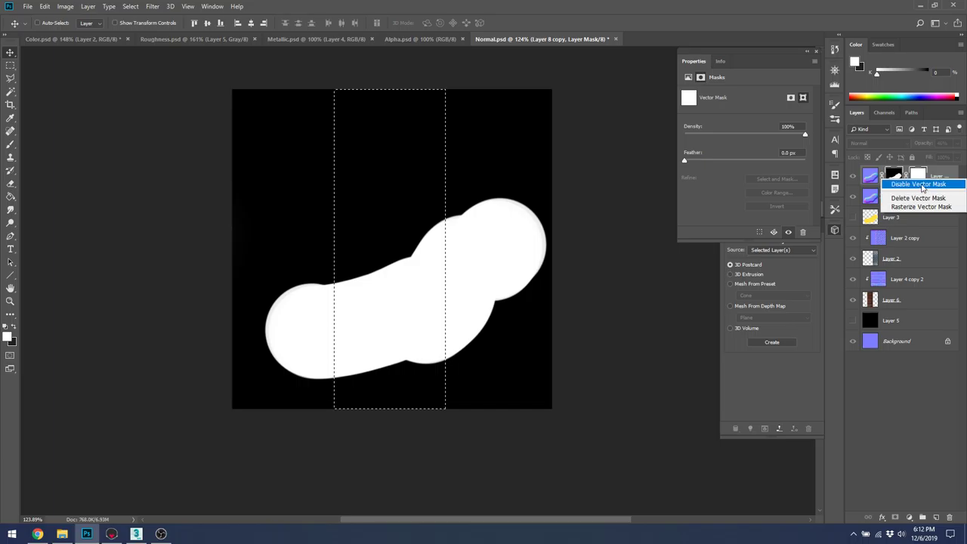
{"action": "left_click", "coordinate": [919, 184]}
{"action": "left_click", "coordinate": [919, 178], "text": "shift"}
{"action": "right_click", "coordinate": [919, 180]}
{"action": "left_click", "coordinate": [921, 208]}
{"action": "left_click", "coordinate": [871, 176]}
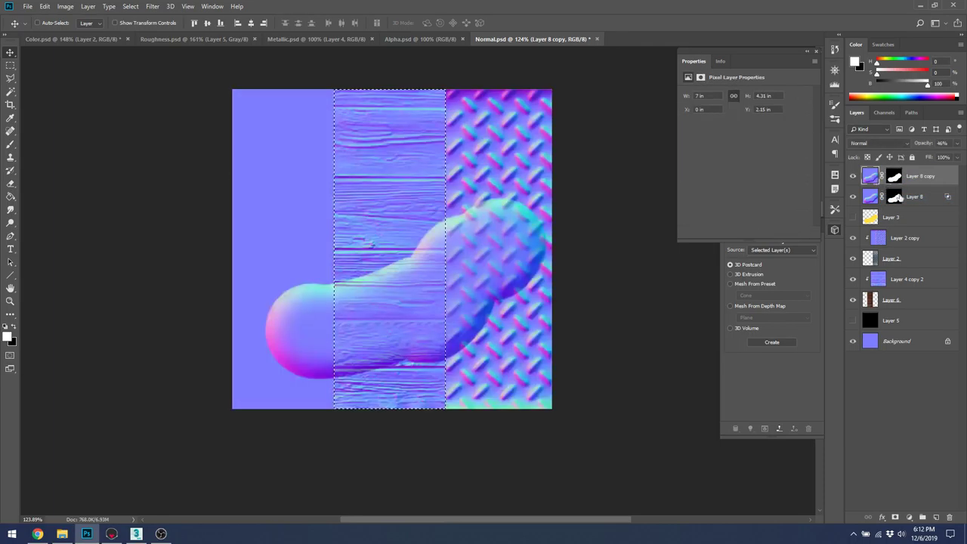
Create a new layer above Layer 8, try clipping Layer 8 copy to it, and release the clipping
{"action": "left_click", "coordinate": [920, 195]}
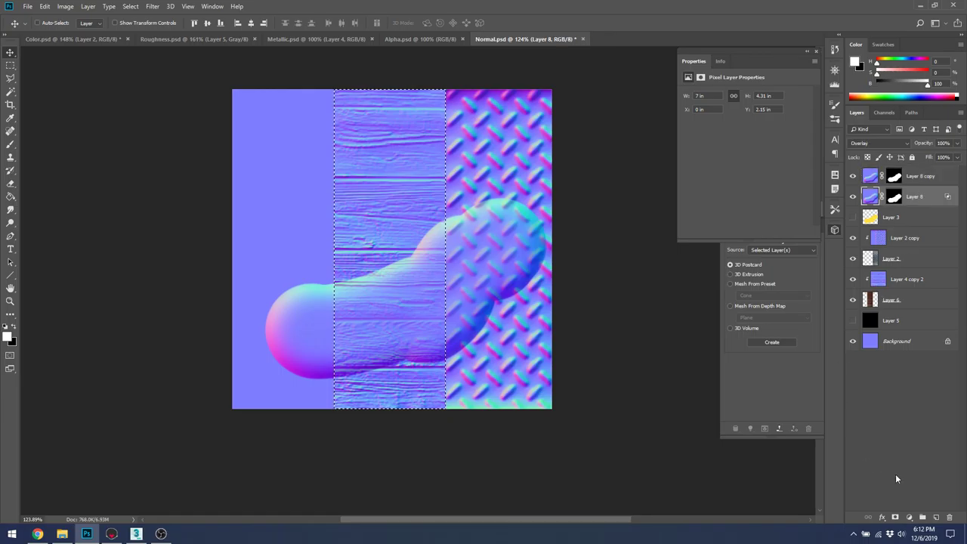
{"action": "left_click", "coordinate": [936, 518]}
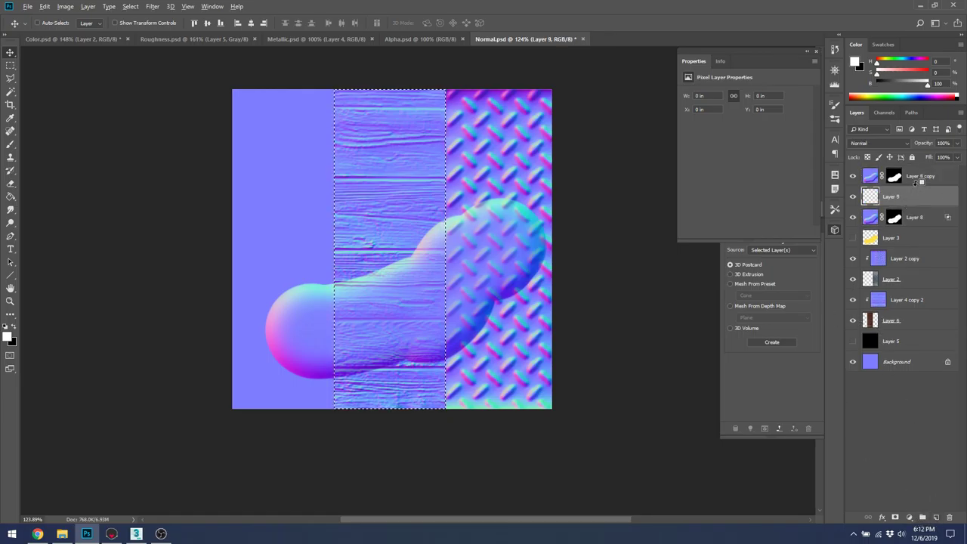
{"action": "left_click", "coordinate": [916, 187], "text": "alt"}
{"action": "scroll", "coordinate": [485, 285], "scroll_direction": "up", "scroll_amount": 2}
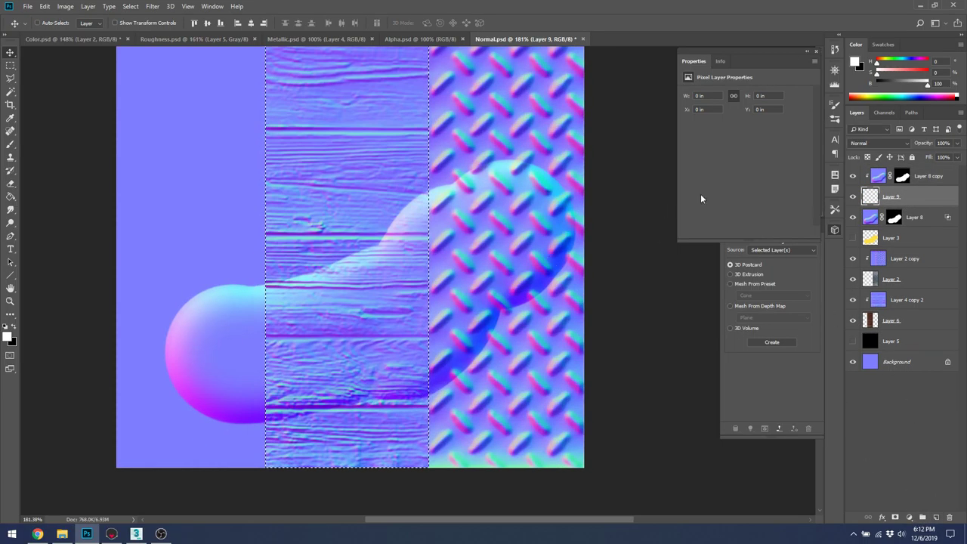
{"action": "key", "text": "ctrl+alt+g"}
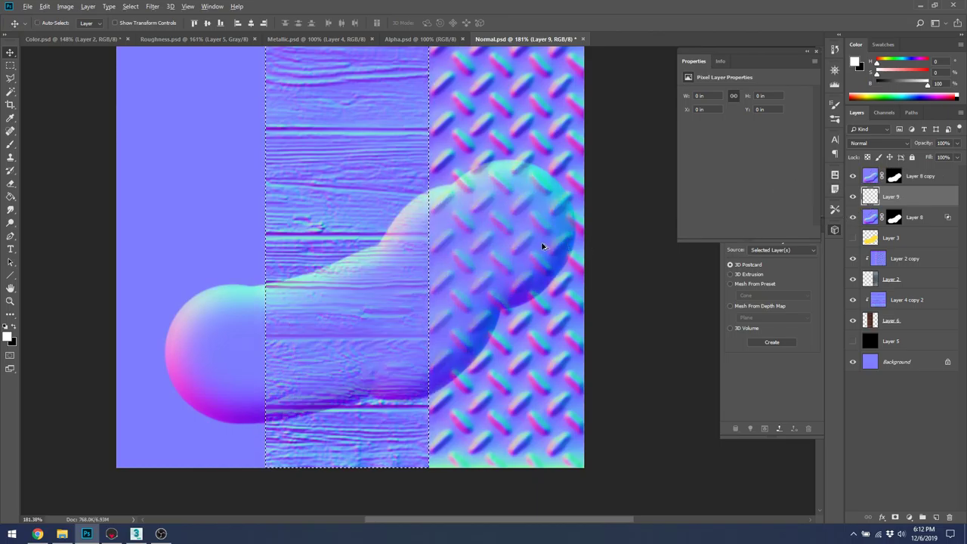
Sample the flat normal-map blue, undo the fill limited to the wood strip, and fill all of Layer 9 with it after deselecting
{"action": "scroll", "coordinate": [542, 246], "scroll_direction": "down", "scroll_amount": 1}
{"action": "key", "text": "g"}
{"action": "left_click", "coordinate": [205, 173], "text": "alt"}
{"action": "left_click", "coordinate": [439, 189]}
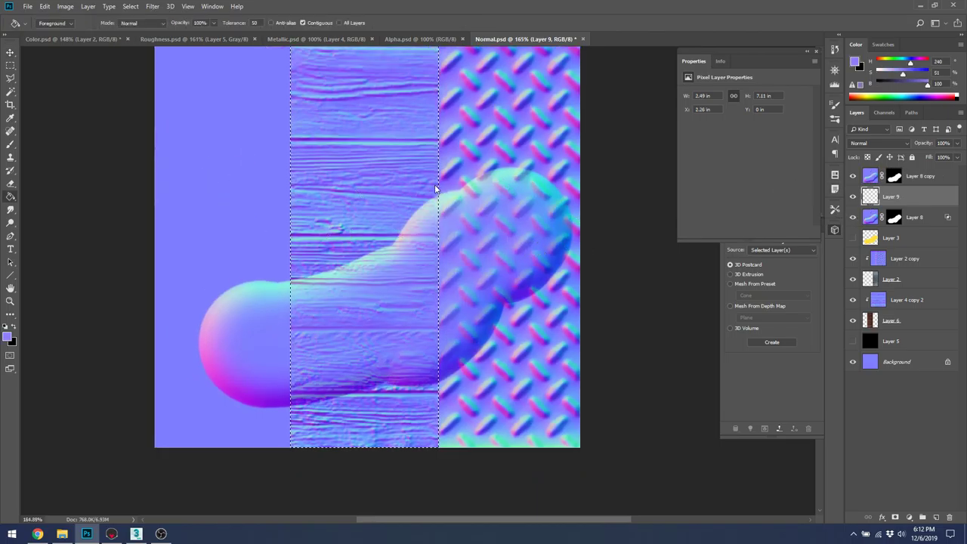
{"action": "key", "text": "ctrl+z"}
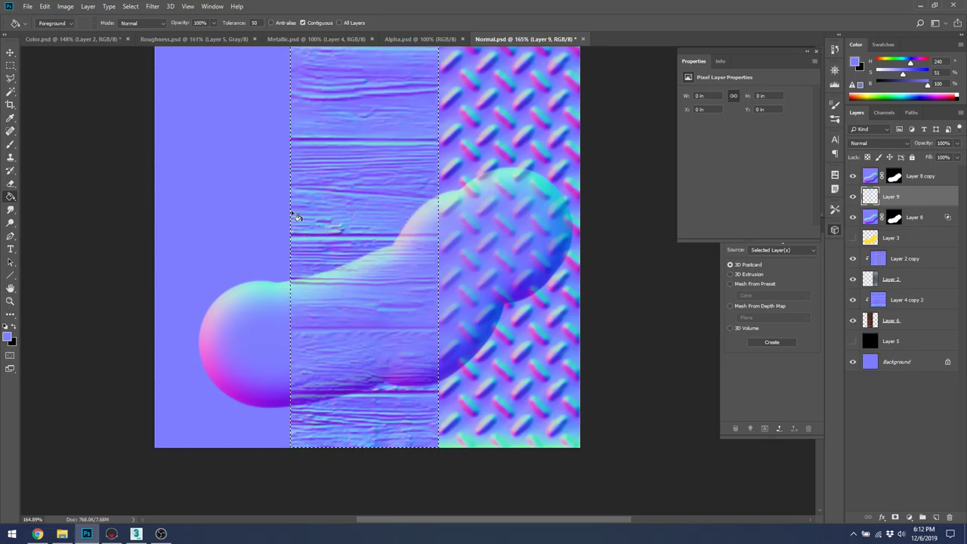
{"action": "key", "text": "ctrl+d"}
{"action": "left_click", "coordinate": [251, 188]}
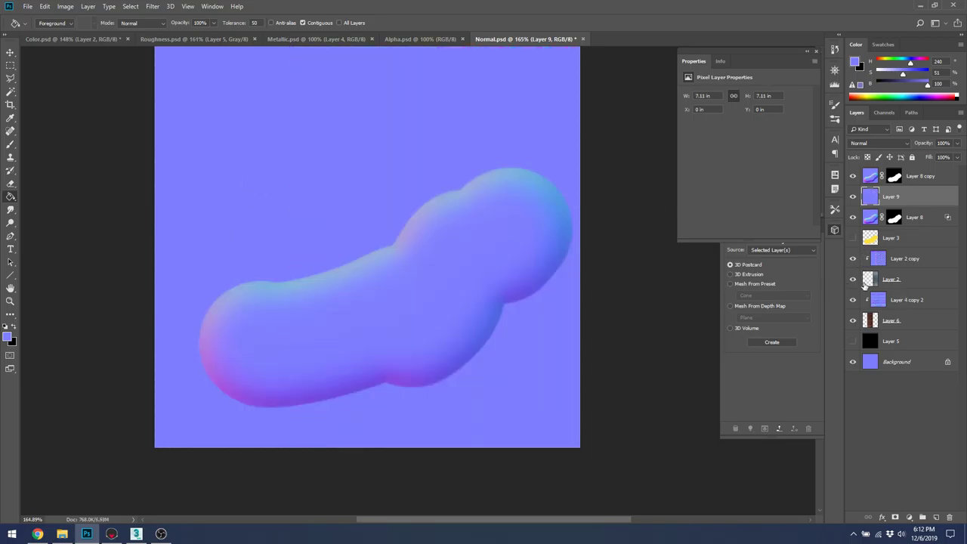
Load Layer 6's wood strip outline as a selection and add it as a layer mask on Layer 9
{"action": "left_click", "coordinate": [871, 331], "text": "ctrl"}
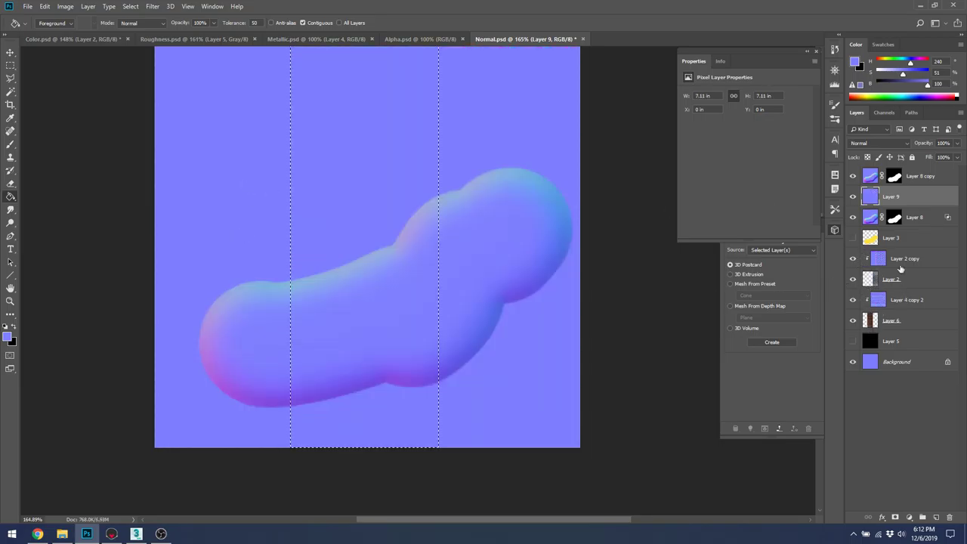
{"action": "left_click", "coordinate": [914, 181]}
{"action": "left_click", "coordinate": [910, 198]}
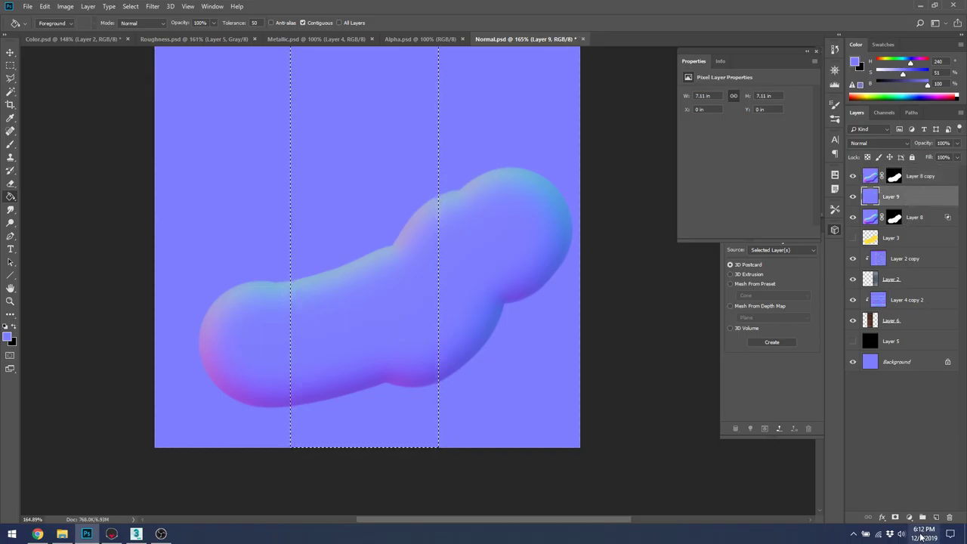
{"action": "left_click", "coordinate": [923, 516]}
{"action": "key", "text": "ctrl+z"}
{"action": "left_click", "coordinate": [895, 518]}
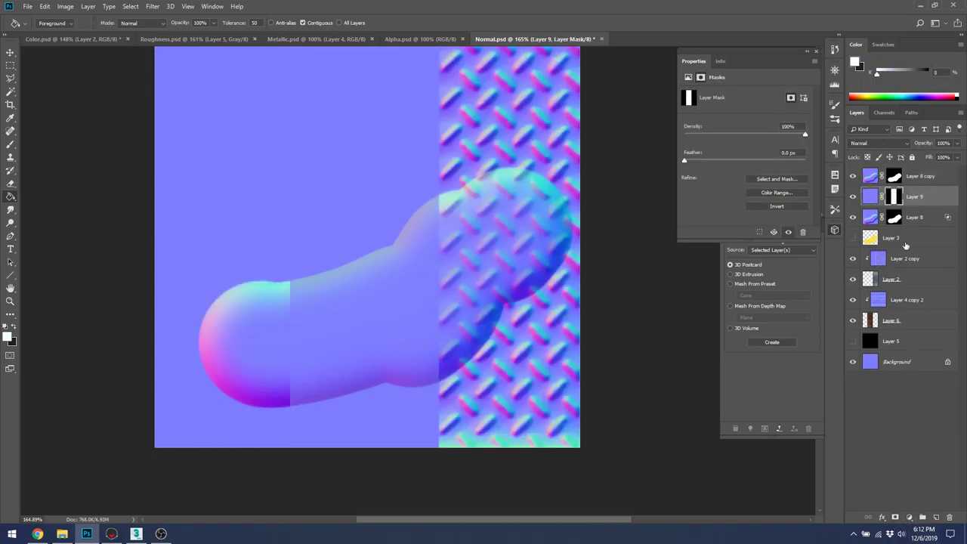
Clip Layer 8 copy to the masked Layer 9 and select Layer 9's pixel content
{"action": "left_click", "coordinate": [869, 186], "text": "alt"}
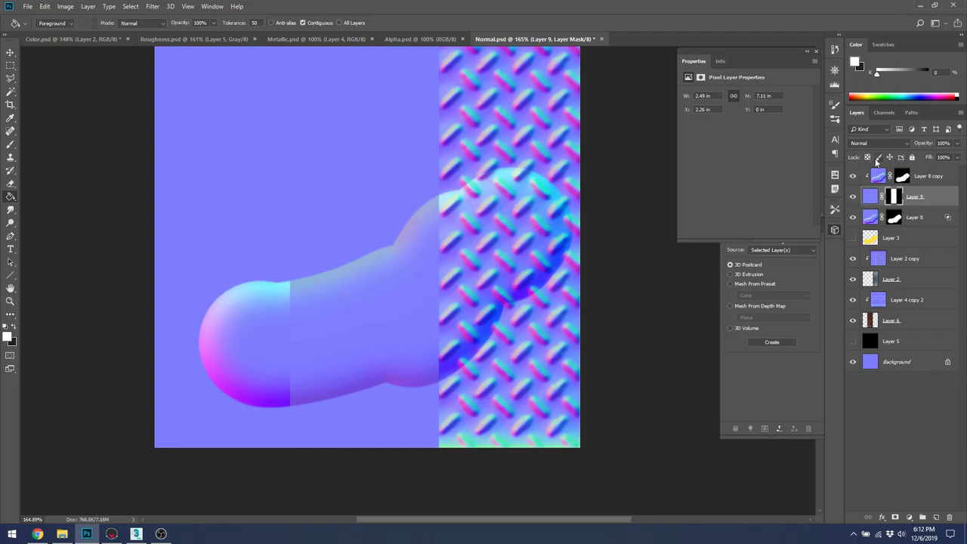
{"action": "left_click", "coordinate": [872, 198]}
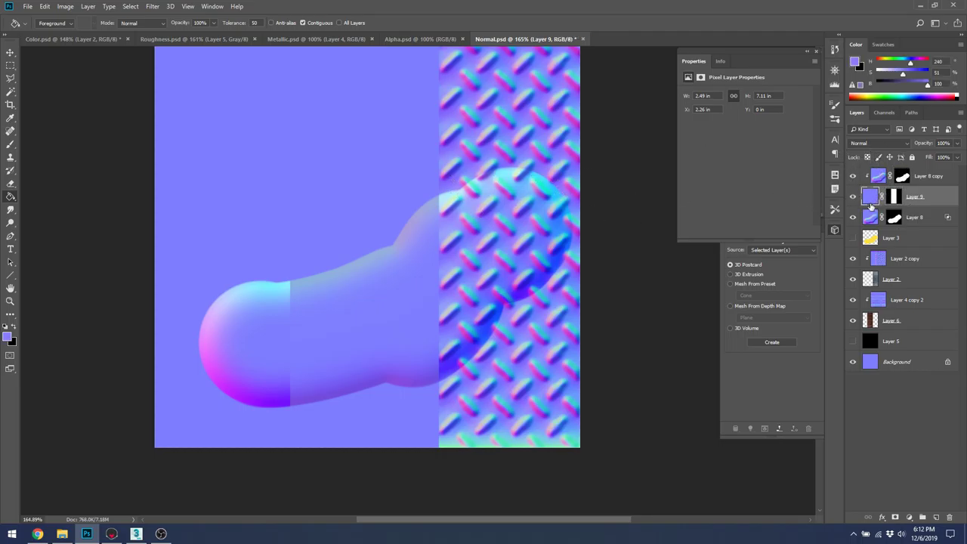
{"action": "right_click", "coordinate": [899, 177]}
{"action": "key", "text": "Escape"}
Exclude the blue channel from Layer 9's advanced blending options
{"action": "left_click", "coordinate": [924, 202]}
{"action": "double_click", "coordinate": [930, 197]}
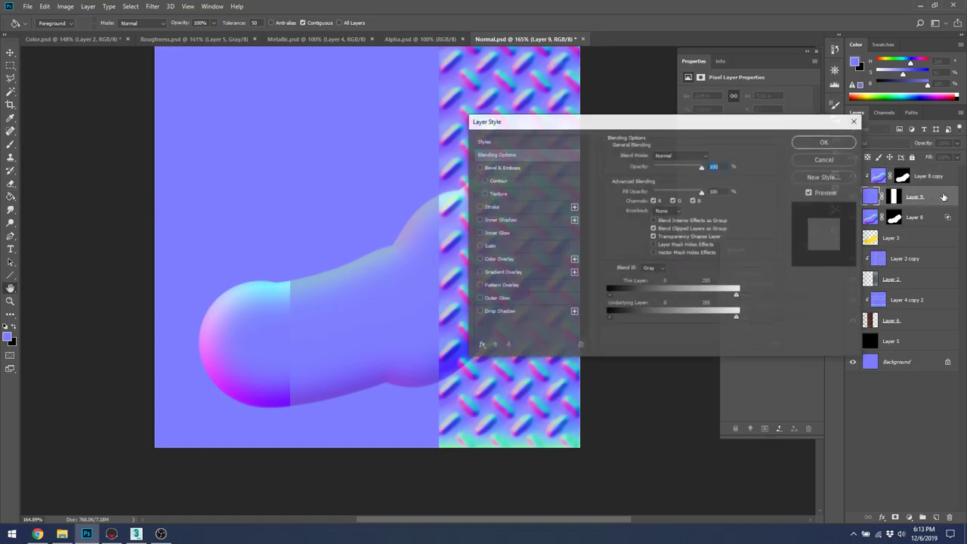
{"action": "left_click", "coordinate": [690, 201]}
{"action": "left_click", "coordinate": [823, 142]}
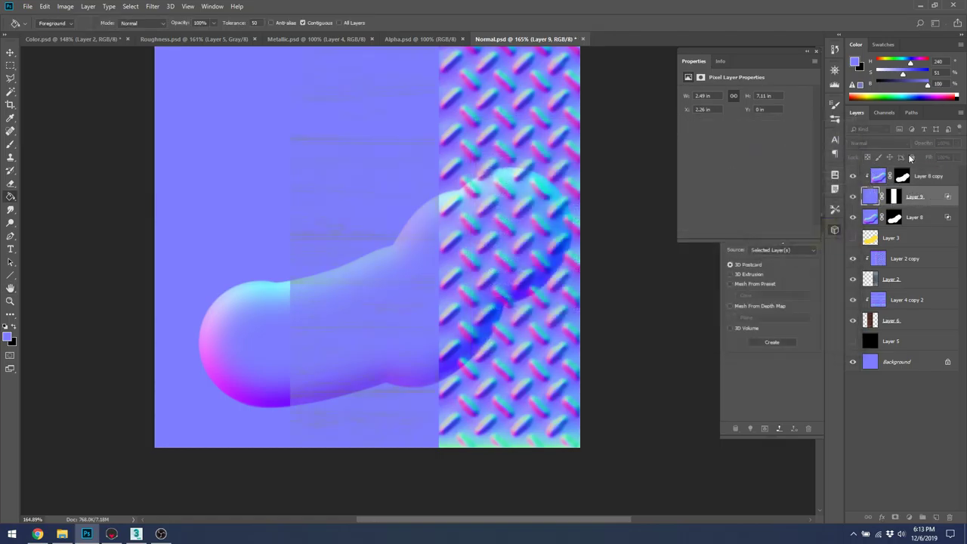
Try Overlay as Layer 9's blend mode and a different opacity for Layer 8 copy over the wood strip
{"action": "left_click", "coordinate": [879, 143]}
{"action": "left_click", "coordinate": [865, 266]}
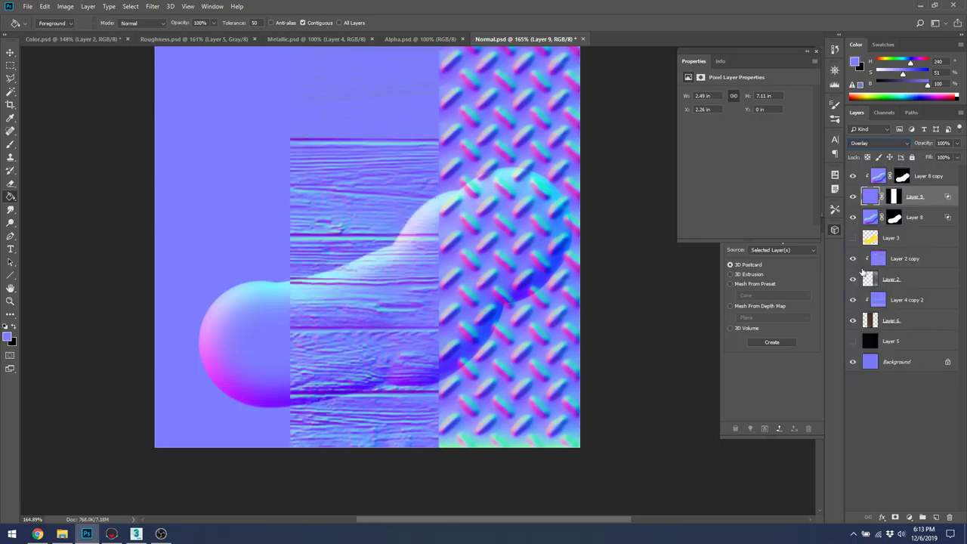
{"action": "left_click", "coordinate": [877, 178]}
{"action": "left_click", "coordinate": [959, 144]}
{"action": "left_click_drag", "start_coordinate": [941, 157], "coordinate": [960, 156]}
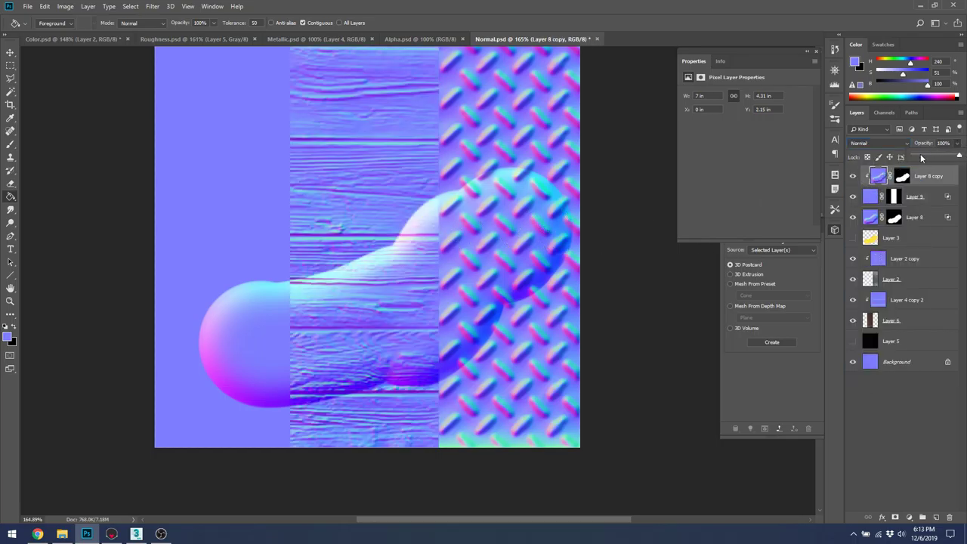
{"action": "left_click", "coordinate": [939, 186]}
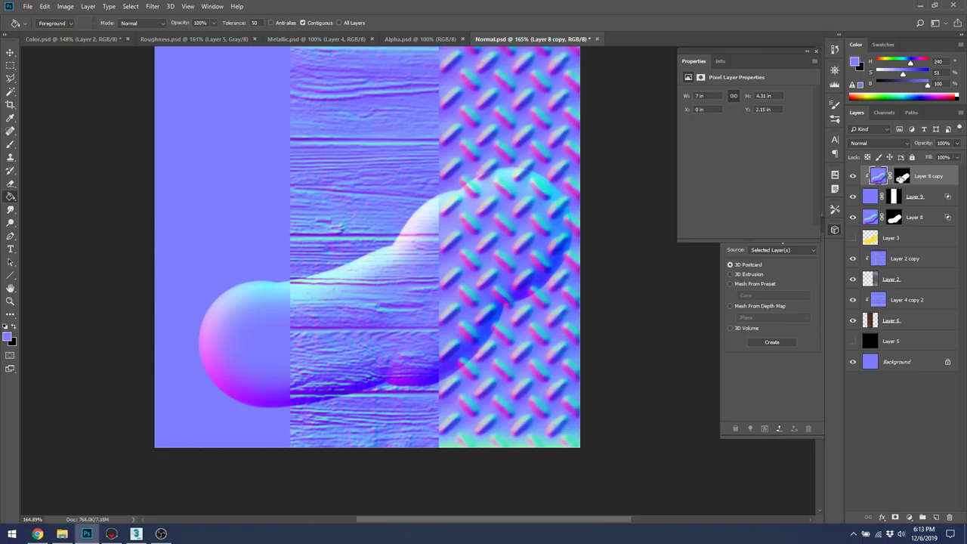
{"action": "left_click", "coordinate": [861, 201]}
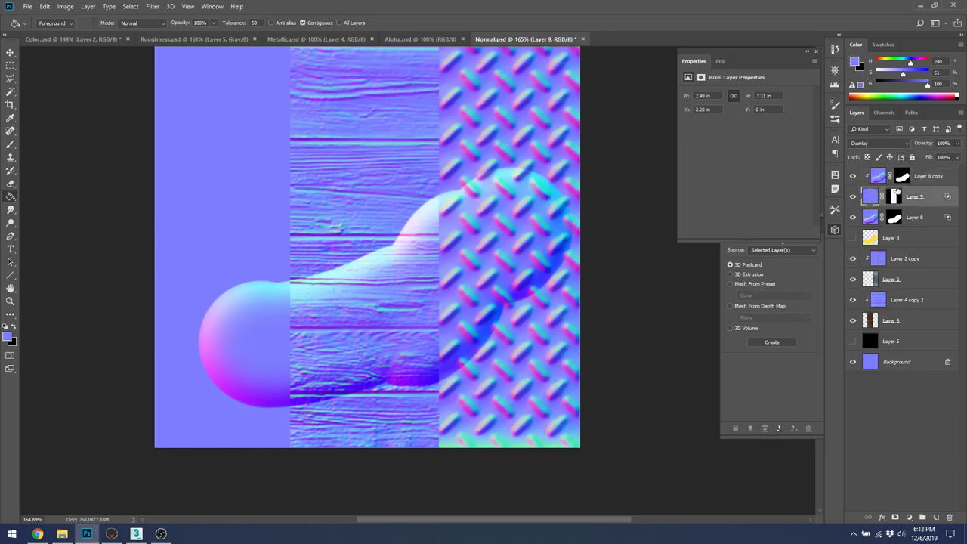
{"action": "left_click", "coordinate": [878, 143]}
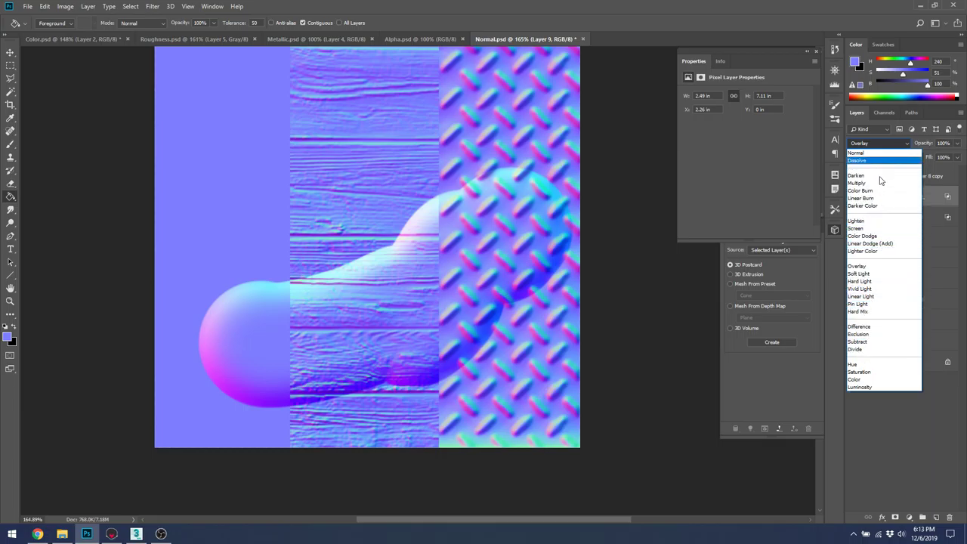
{"action": "left_click", "coordinate": [925, 220]}
Load Layer 9's mask as a selection, then put Layer 8 copy in a new group without Layer 9
{"action": "left_click", "coordinate": [899, 198], "text": "ctrl"}
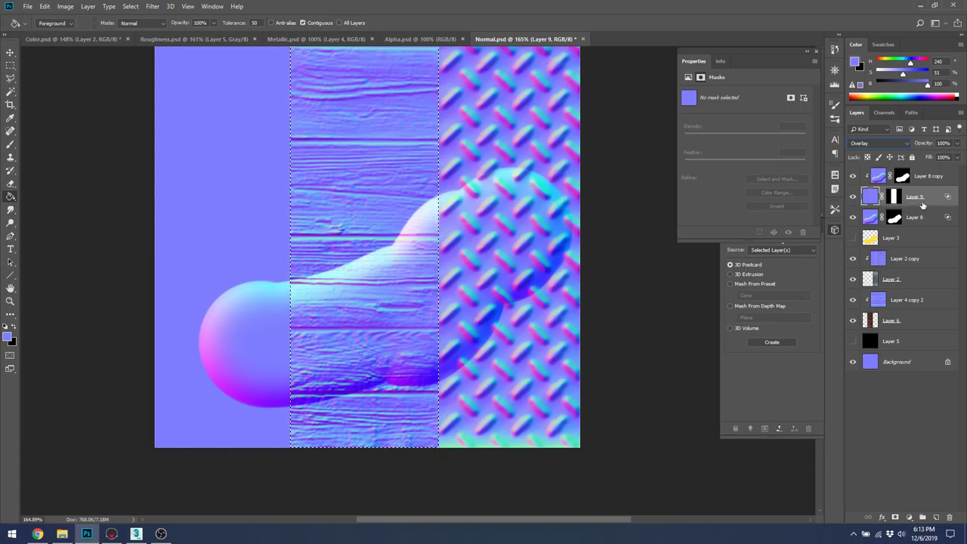
{"action": "left_click_drag", "start_coordinate": [937, 180], "coordinate": [950, 517]}
{"action": "left_click_drag", "start_coordinate": [910, 200], "coordinate": [922, 517]}
{"action": "left_click", "coordinate": [913, 189]}
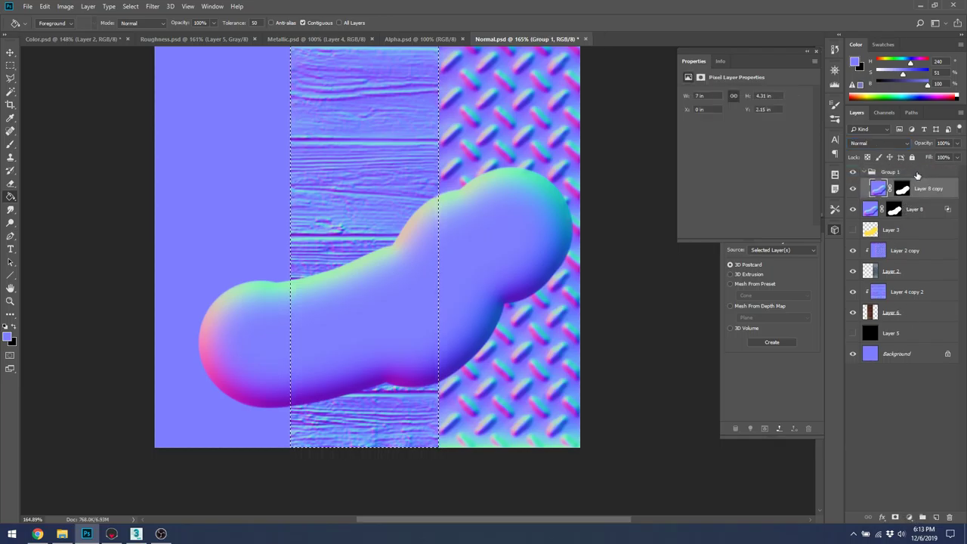
Mask Group 1 to the selected wood strip and set the group's opacity to 96%
{"action": "left_click", "coordinate": [916, 174]}
{"action": "left_click", "coordinate": [896, 517]}
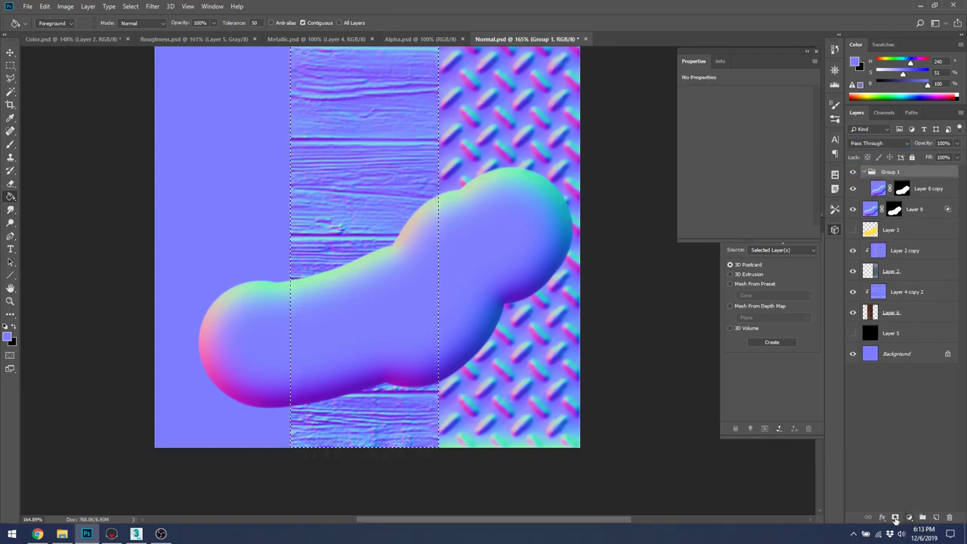
{"action": "left_click", "coordinate": [874, 190]}
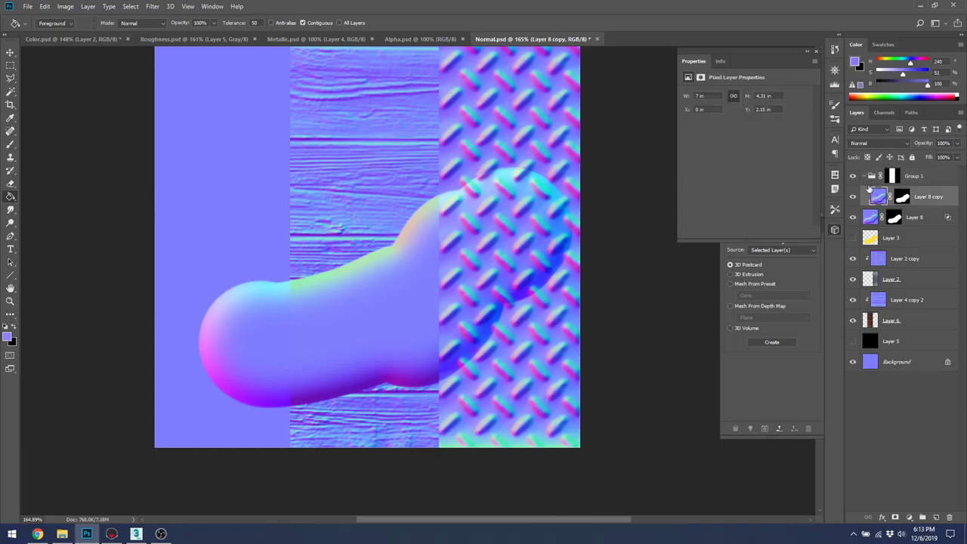
{"action": "left_click", "coordinate": [866, 176]}
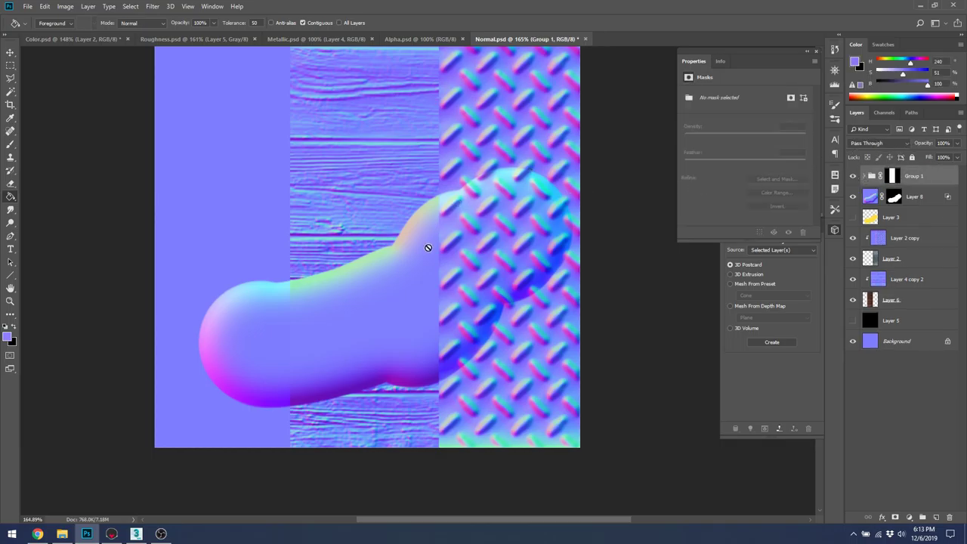
{"action": "left_click", "coordinate": [957, 144]}
{"action": "left_click_drag", "start_coordinate": [956, 157], "coordinate": [951, 157]}
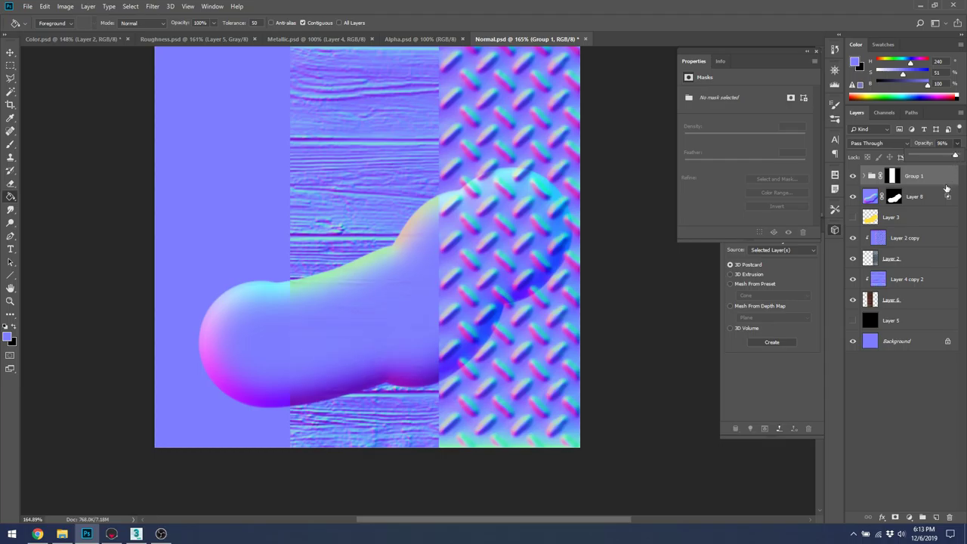
Duplicate Group 1 with its contents and delete the layer mask from the duplicate
{"action": "left_click", "coordinate": [870, 197]}
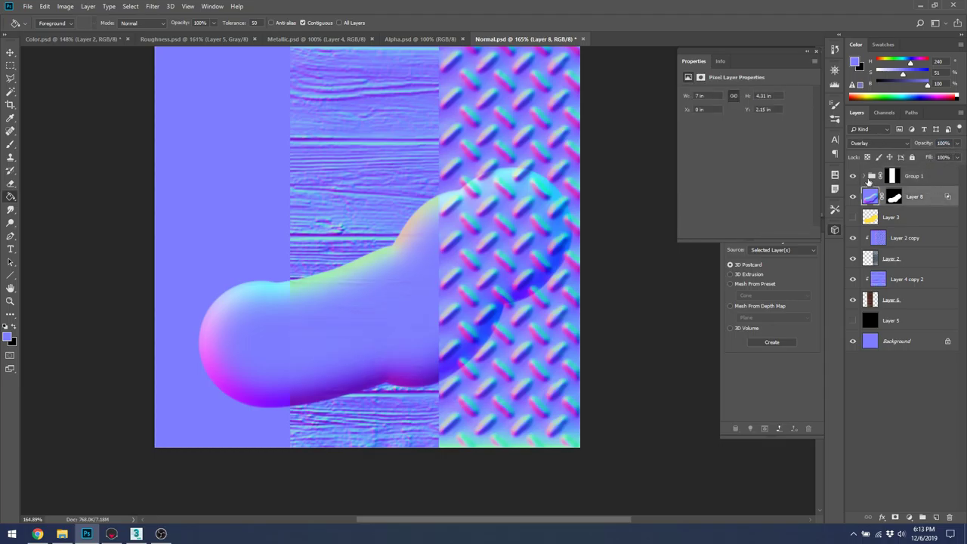
{"action": "left_click", "coordinate": [864, 176]}
{"action": "left_click_drag", "start_coordinate": [928, 178], "coordinate": [936, 516]}
{"action": "right_click", "coordinate": [894, 179]}
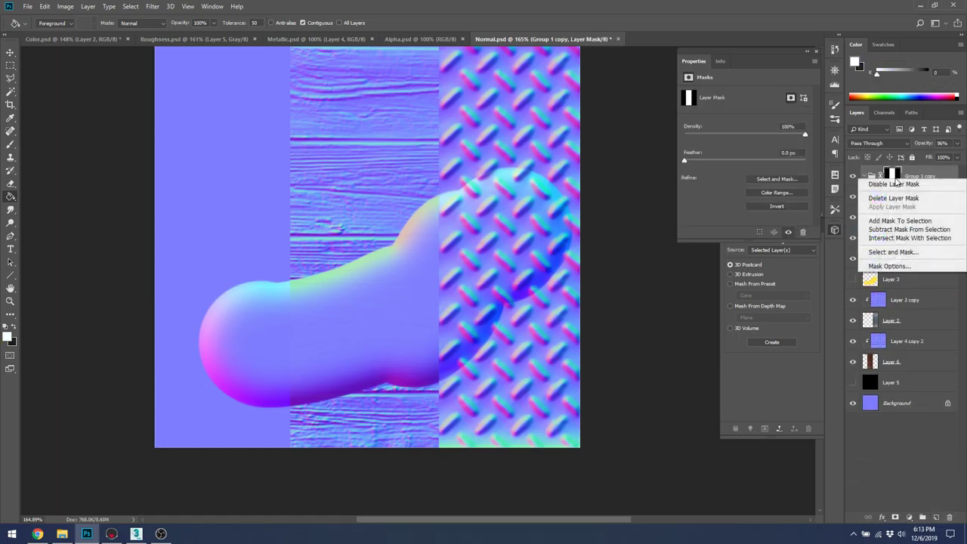
{"action": "left_click", "coordinate": [894, 198]}
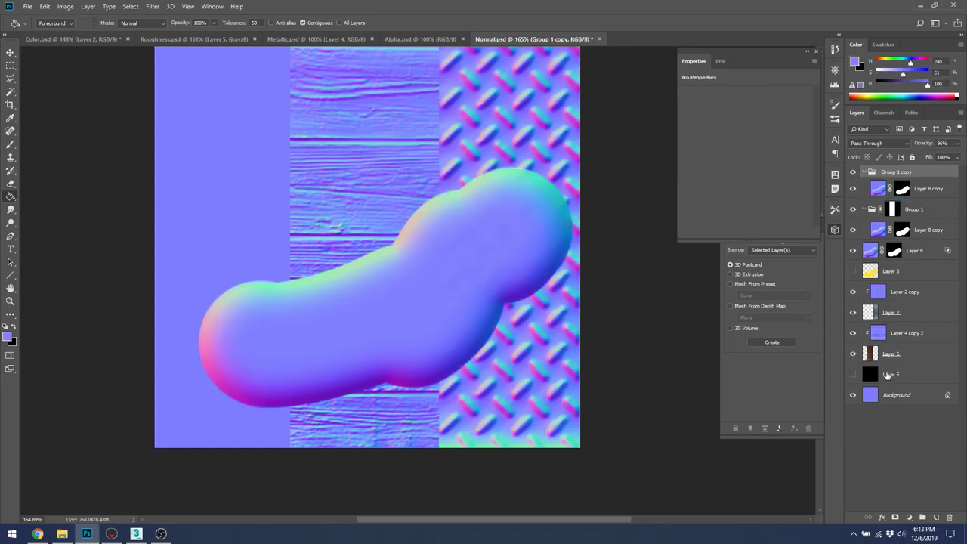
Load Layer 2's diamond plate outline as a selection and add it as a layer mask on Group 1 copy
{"action": "left_click", "coordinate": [869, 311], "text": "ctrl"}
{"action": "left_click", "coordinate": [923, 191]}
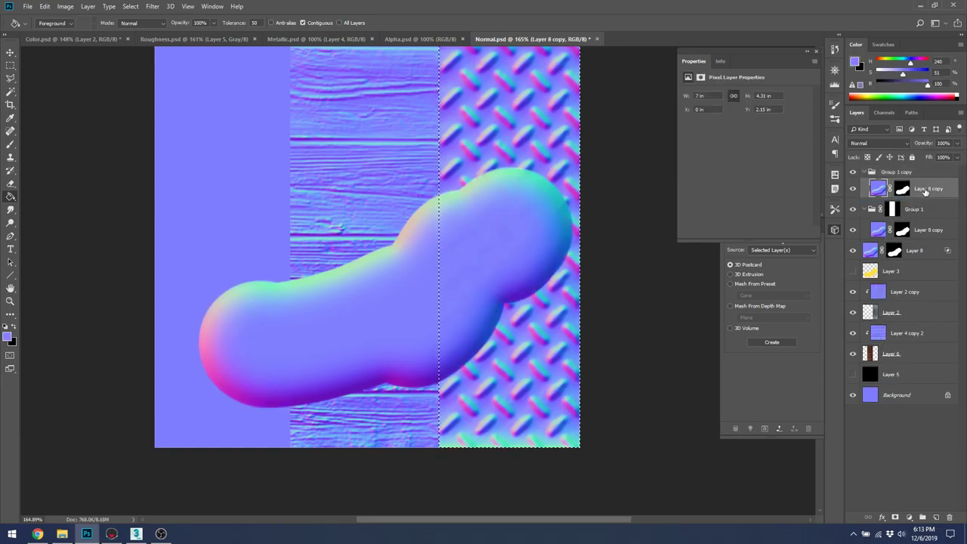
{"action": "key", "text": "alt+bracketright"}
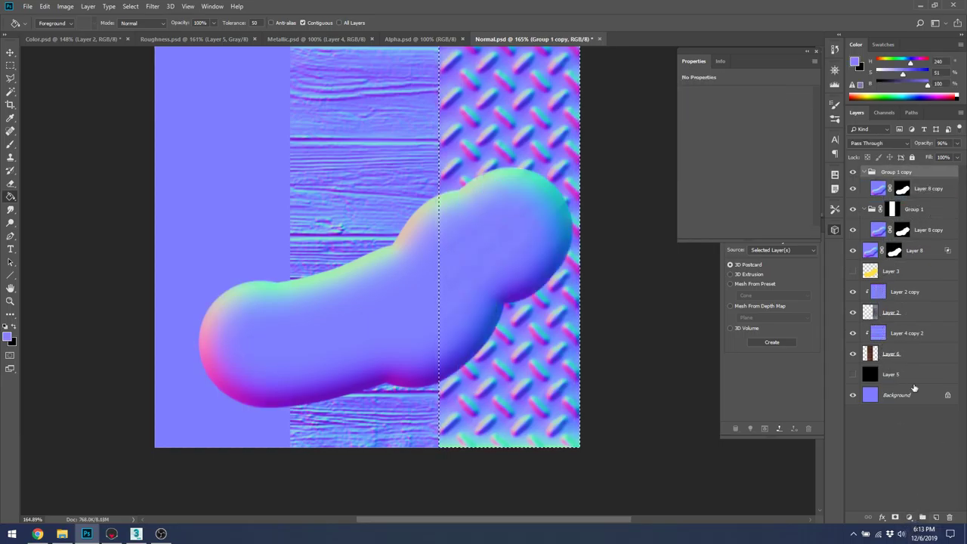
{"action": "left_click", "coordinate": [909, 518]}
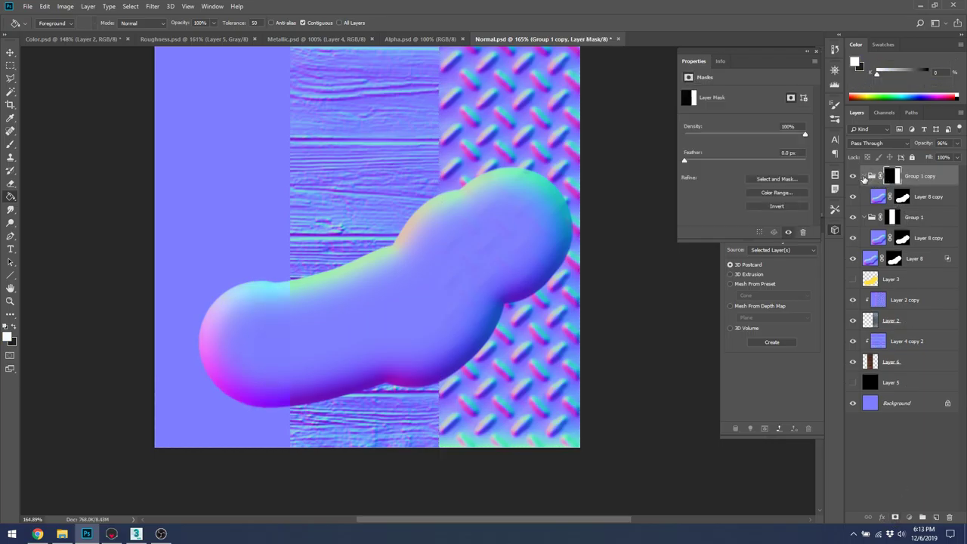
{"action": "left_click", "coordinate": [864, 177]}
Check Group 1's effect by toggling its visibility, collapse it, and set Group 1 copy's fill to 54%
{"action": "left_click", "coordinate": [855, 197]}
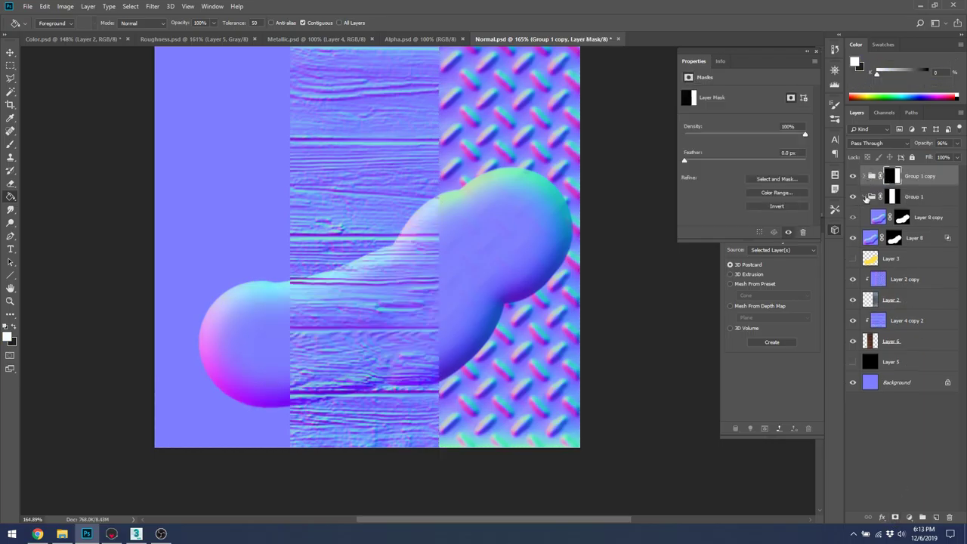
{"action": "left_click", "coordinate": [853, 197]}
{"action": "left_click", "coordinate": [864, 196]}
{"action": "left_click", "coordinate": [926, 176]}
{"action": "left_click", "coordinate": [958, 157]}
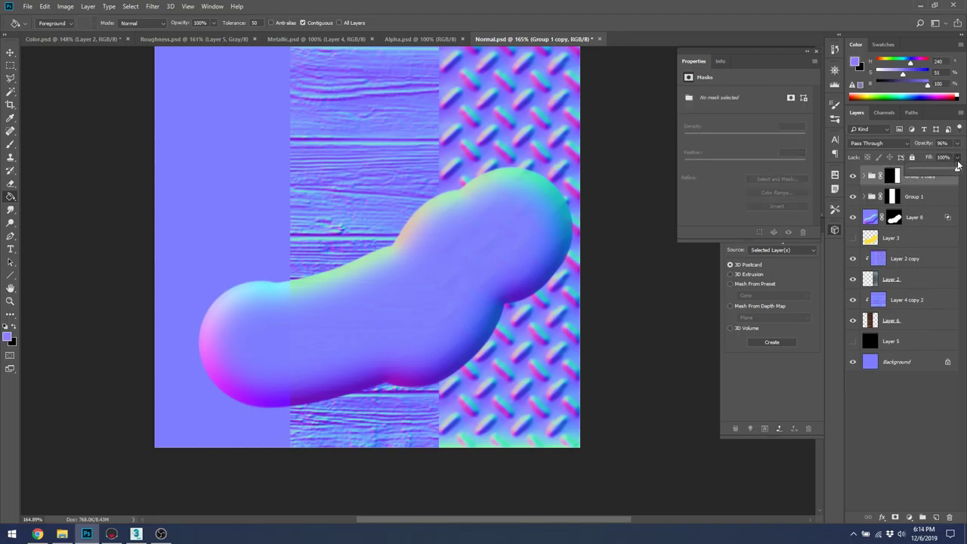
{"action": "left_click_drag", "start_coordinate": [932, 172], "coordinate": [930, 172]}
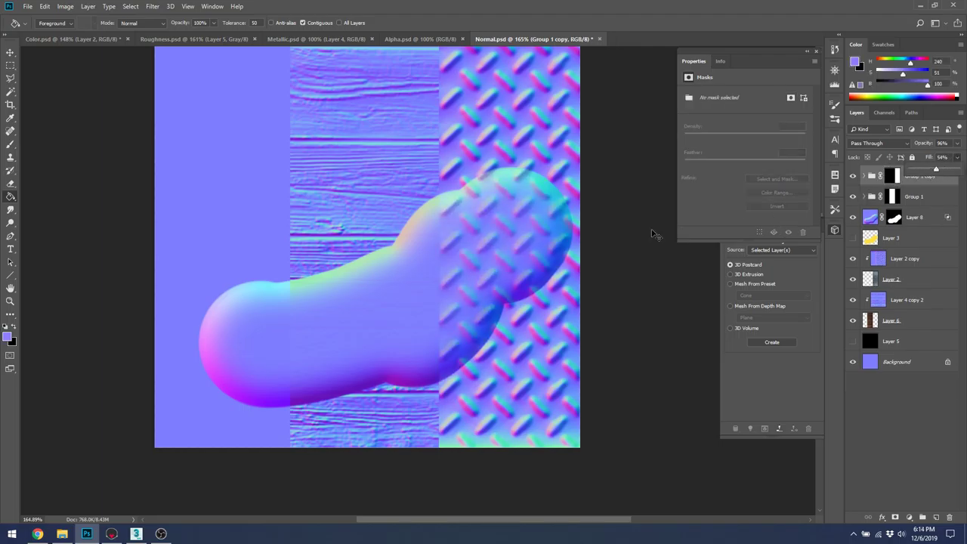
Switch to Marmoset Toolbag and examine the yellow paint over the wood and diamond plate from several angles
{"action": "key", "text": "alt+Tab"}
{"action": "left_click_drag", "start_coordinate": [606, 235], "coordinate": [468, 250]}
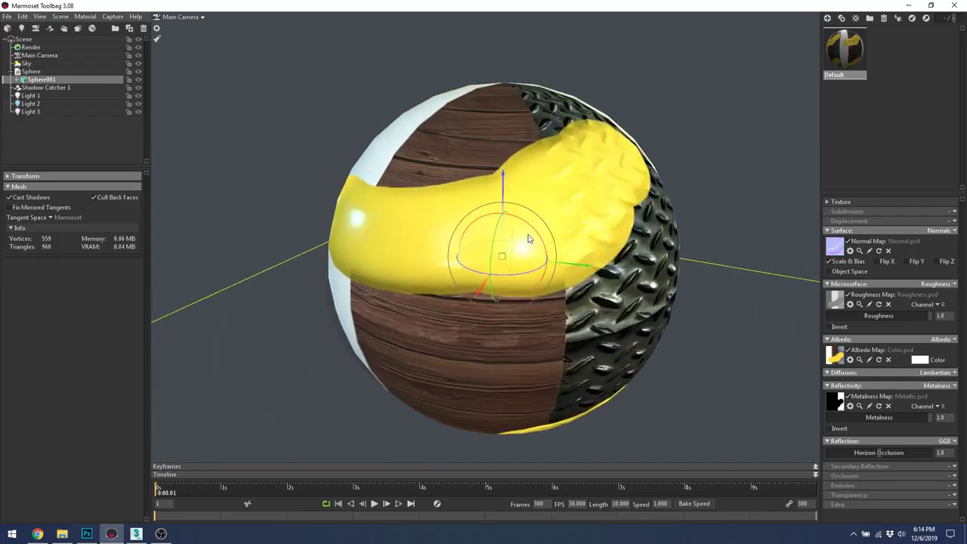
{"action": "scroll", "coordinate": [365, 285], "scroll_direction": "up", "scroll_amount": 5}
{"action": "left_click_drag", "start_coordinate": [333, 304], "coordinate": [377, 286]}
{"action": "scroll", "coordinate": [377, 286], "scroll_direction": "down", "scroll_amount": 5}
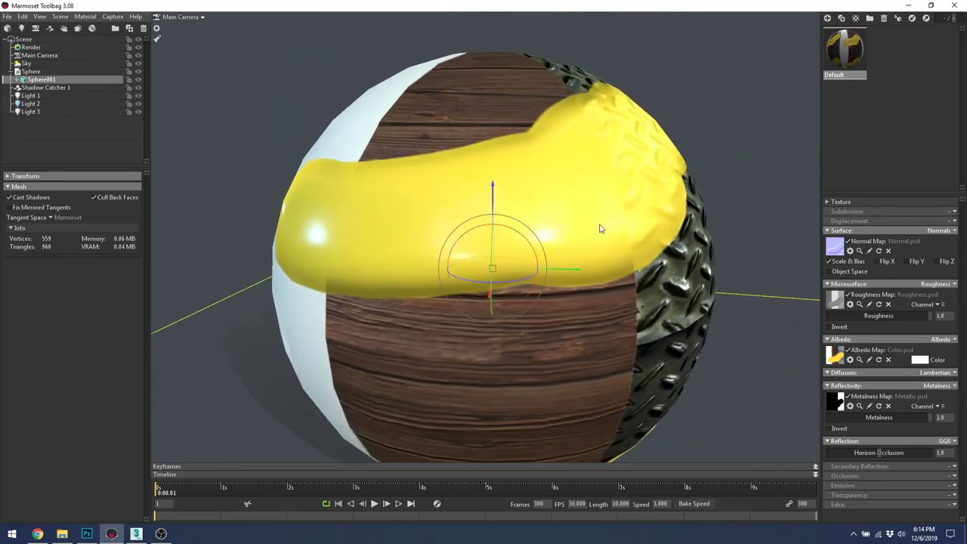
{"action": "left_click_drag", "start_coordinate": [589, 231], "coordinate": [548, 219]}
{"action": "scroll", "coordinate": [644, 196], "scroll_direction": "down", "scroll_amount": 3}
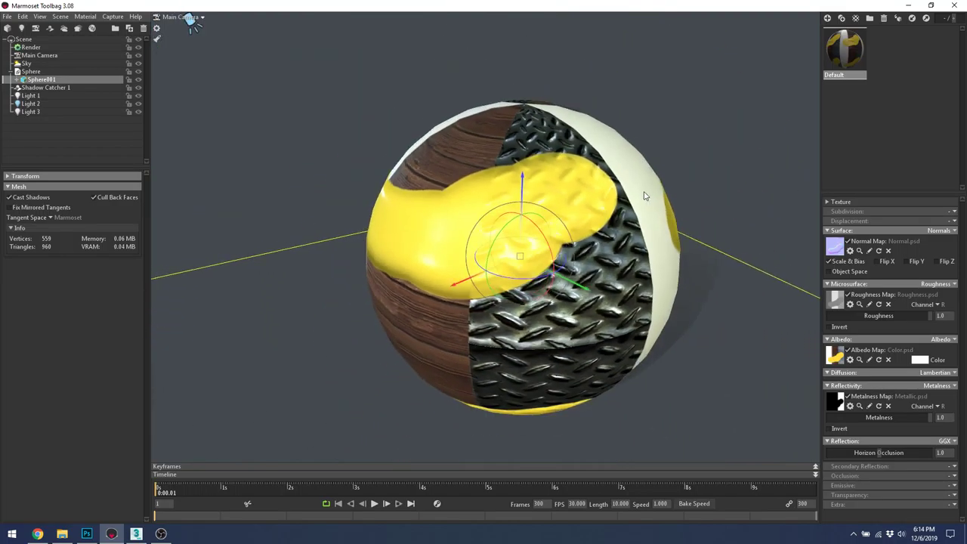
{"action": "left_click_drag", "start_coordinate": [644, 196], "coordinate": [452, 133]}
{"action": "left_click_drag", "start_coordinate": [463, 166], "coordinate": [529, 170]}
{"action": "left_click_drag", "start_coordinate": [560, 321], "coordinate": [557, 290]}
Switch back to Color.psd in Photoshop and draw a circular selection about 1.29 in wide on the upper wood strip
{"action": "key", "text": "alt+Tab"}
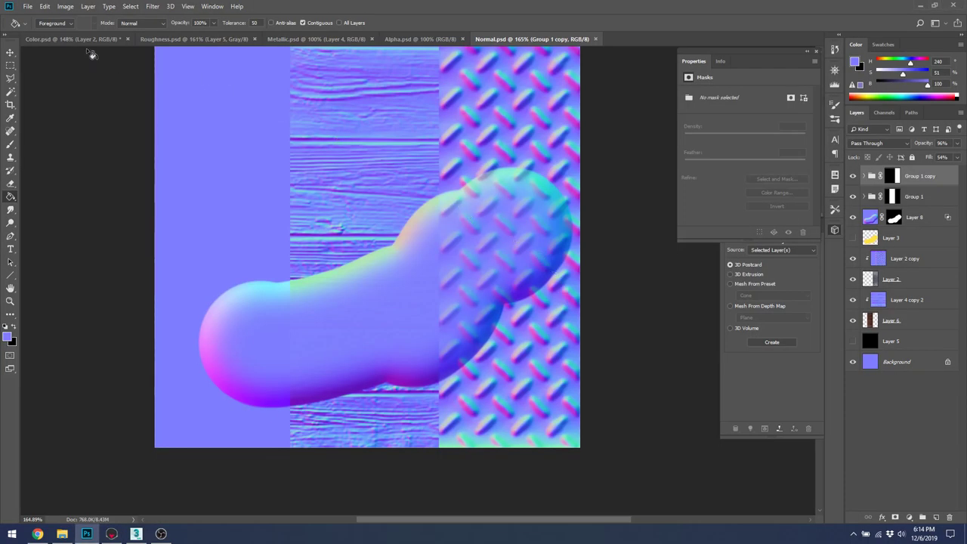
{"action": "left_click", "coordinate": [76, 39]}
{"action": "key", "text": "ctrl+d"}
{"action": "key", "text": "b"}
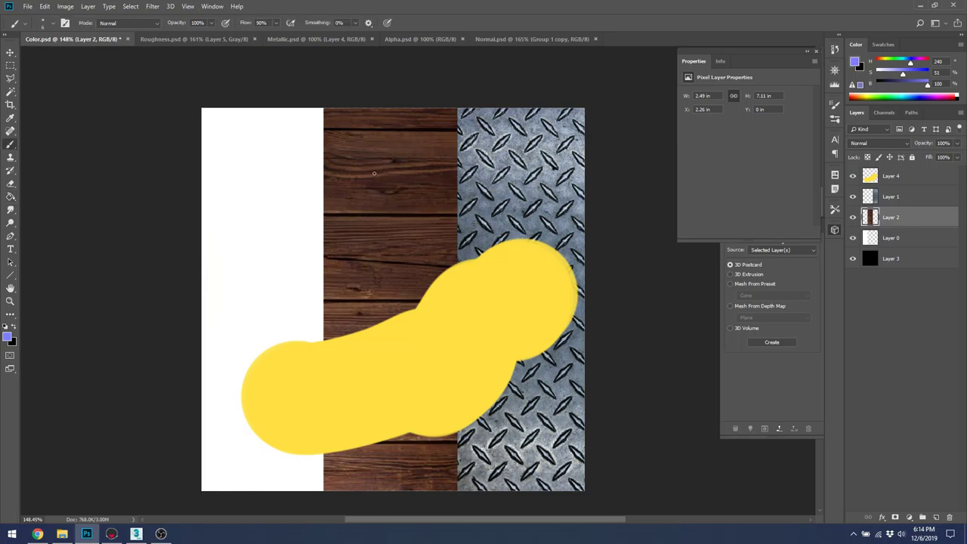
{"action": "key", "text": "m"}
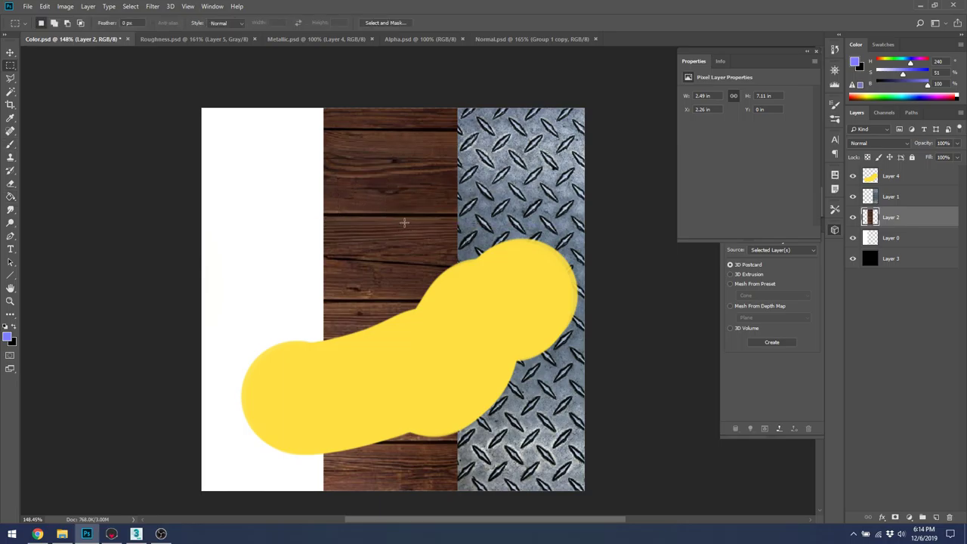
{"action": "key", "text": "shift+m"}
{"action": "left_click_drag", "start_coordinate": [365, 188], "coordinate": [411, 228]}
Add a new layer above Layer 4, fill the circular selection with black, and deselect
{"action": "left_click", "coordinate": [903, 176]}
{"action": "left_click", "coordinate": [936, 517]}
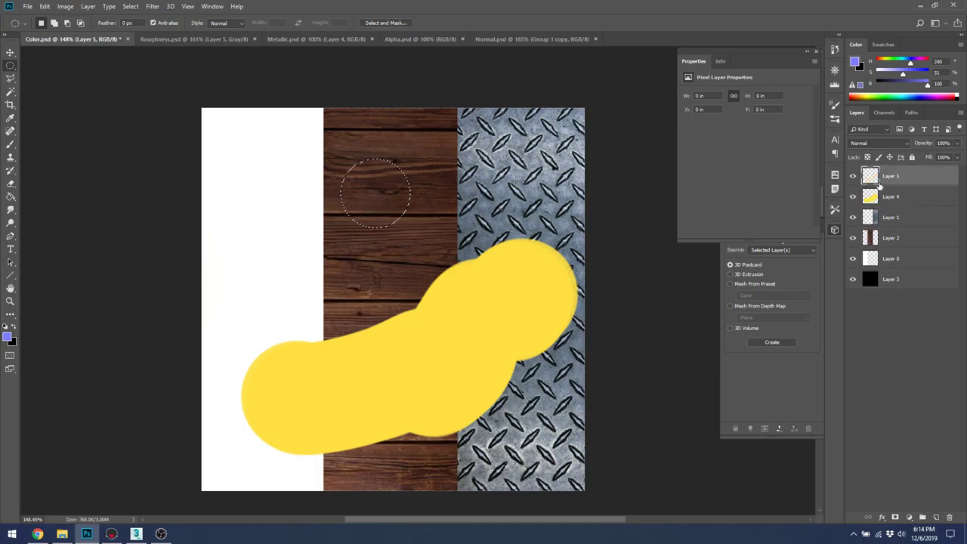
{"action": "key", "text": "g"}
{"action": "key", "text": "d"}
{"action": "left_click", "coordinate": [374, 176]}
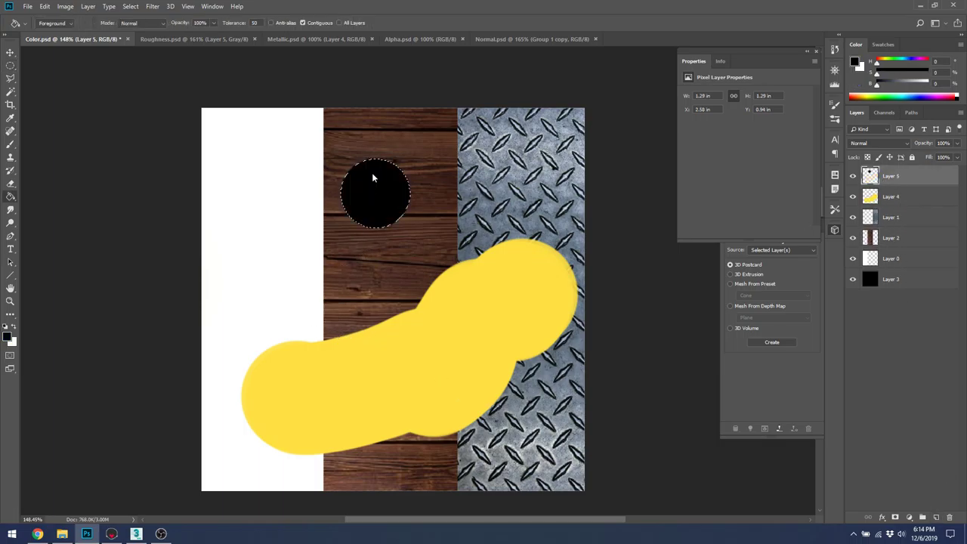
{"action": "key", "text": "ctrl+d"}
Duplicate the black circle twice and scale the copies to about 0.57 in, placing them above and below the large one
{"action": "key", "text": "v"}
{"action": "left_click_drag", "start_coordinate": [391, 199], "coordinate": [406, 275]}
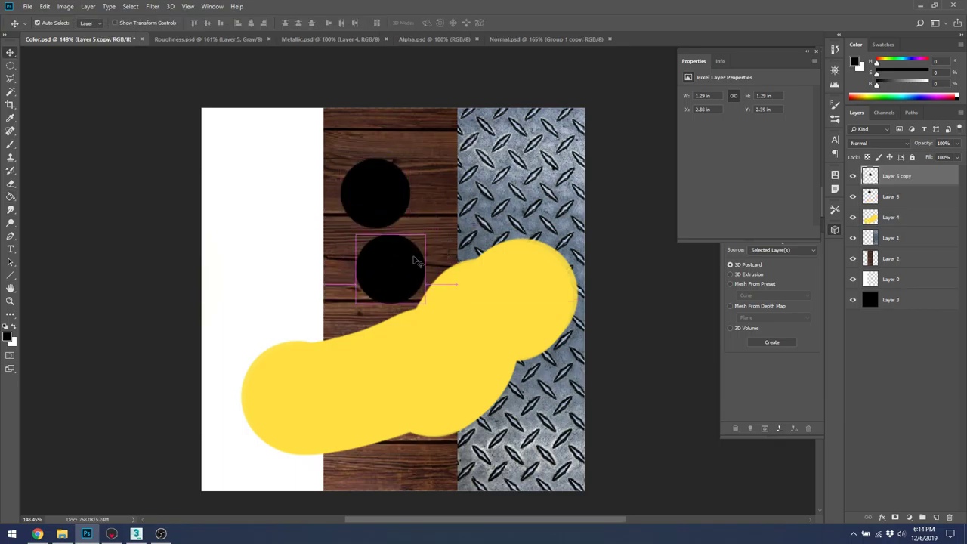
{"action": "key", "text": "ctrl+t"}
{"action": "left_click_drag", "start_coordinate": [425, 232], "coordinate": [431, 141]}
{"action": "key", "text": "Return"}
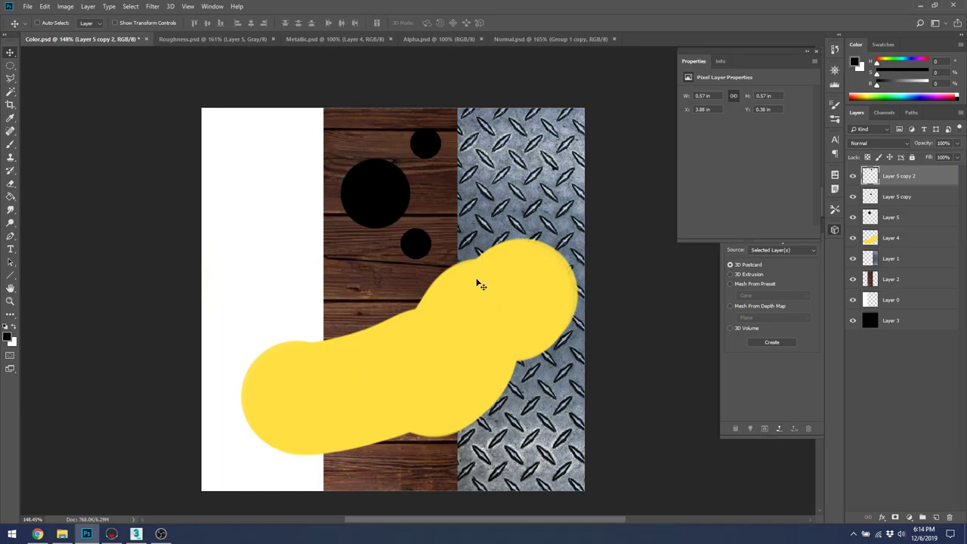
Merge the three black circle layers into one and select the entire canvas for copying
{"action": "left_click", "coordinate": [897, 218], "text": "shift"}
{"action": "right_click", "coordinate": [896, 217]}
{"action": "left_click", "coordinate": [820, 396]}
{"action": "key", "text": "ctrl+a"}
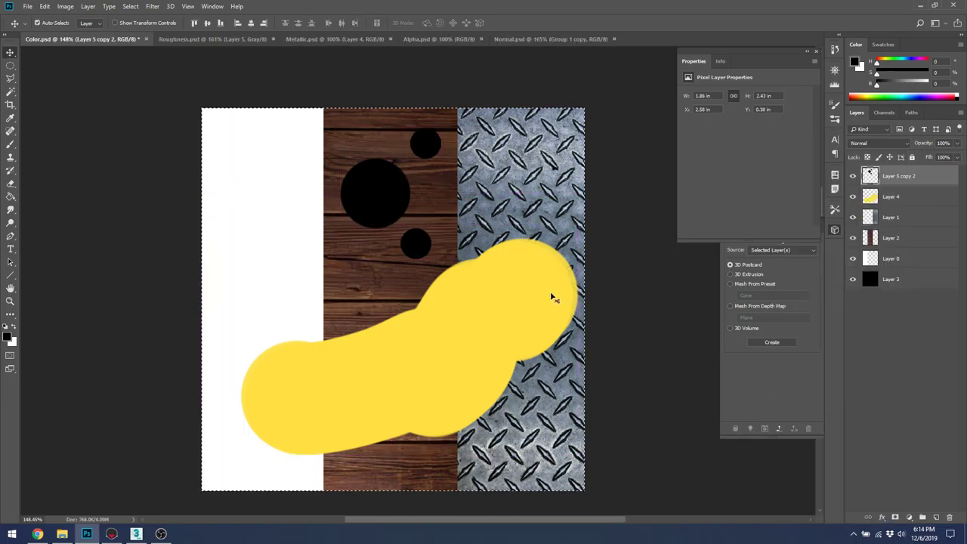
Paste the copied black circles in place into Alpha.psd, undoing the pastes that do not keep their original position
{"action": "left_click", "coordinate": [439, 39]}
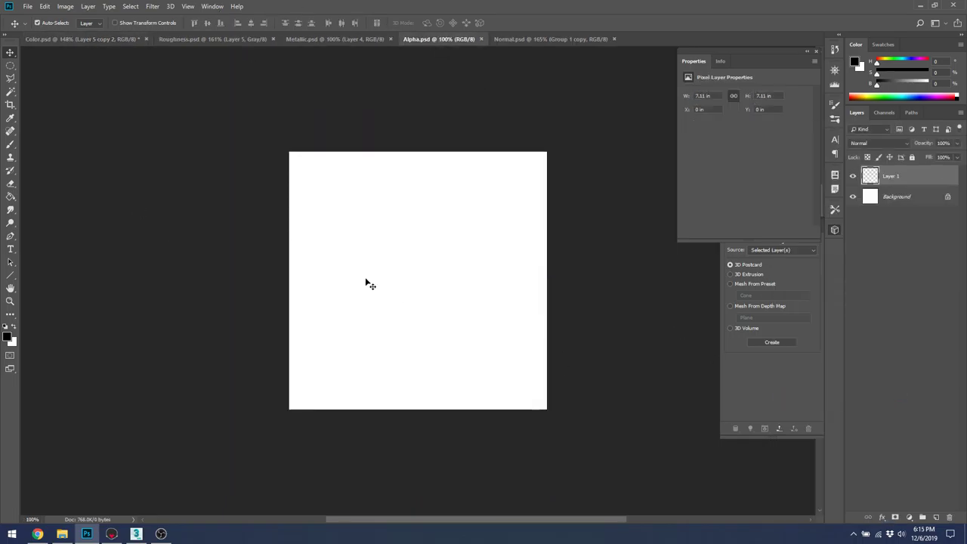
{"action": "key", "text": "ctrl+v"}
{"action": "key", "text": "ctrl+z"}
{"action": "left_click", "coordinate": [106, 39]}
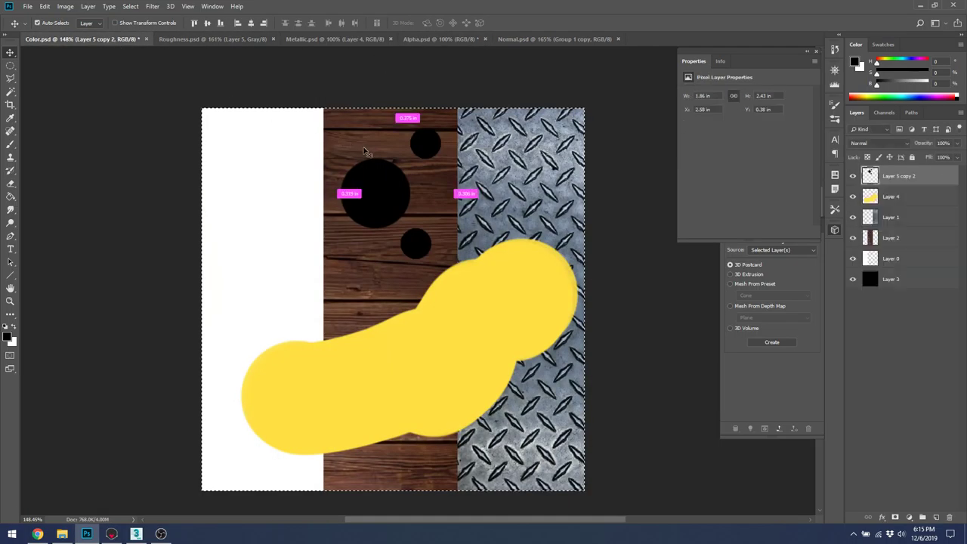
{"action": "left_click", "coordinate": [445, 39]}
{"action": "key", "text": "ctrl+v"}
{"action": "key", "text": "ctrl+z"}
{"action": "key", "text": "ctrl+shift+v"}
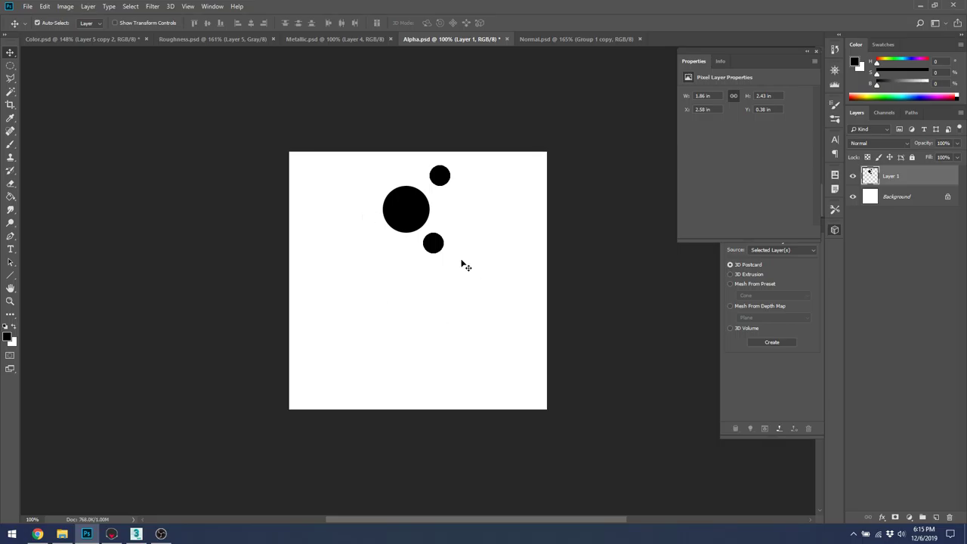
Switch to Marmoset Toolbag and set the material's Transparency mode to Cutout
{"action": "key", "text": "alt+Tab"}
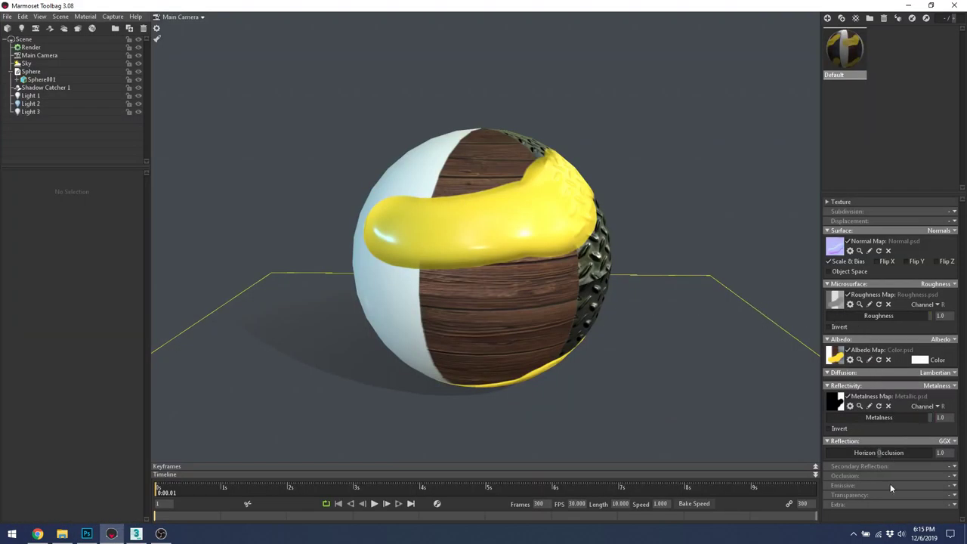
{"action": "left_click", "coordinate": [953, 496]}
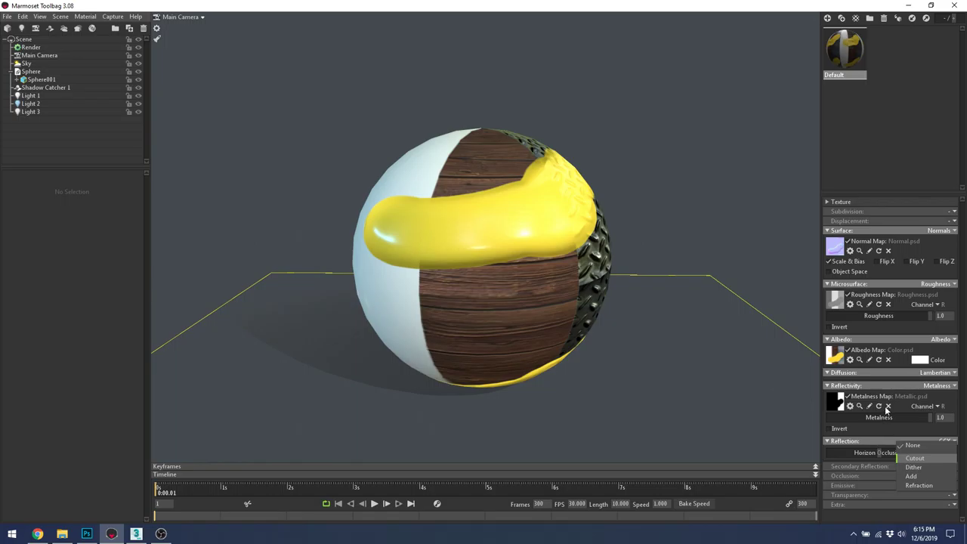
{"action": "left_click", "coordinate": [915, 458]}
{"action": "scroll", "coordinate": [887, 429], "scroll_direction": "down", "scroll_amount": 2}
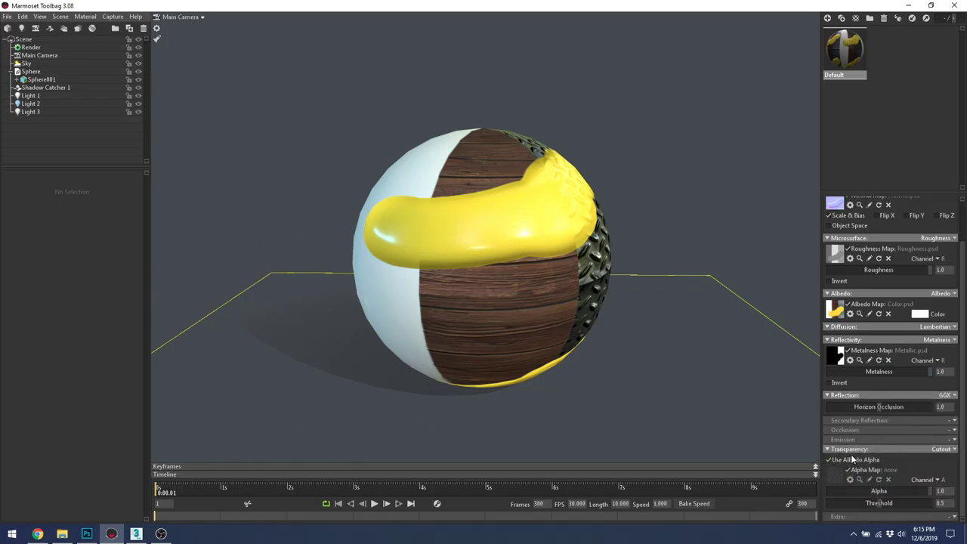
{"action": "scroll", "coordinate": [852, 348], "scroll_direction": "up", "scroll_amount": 1}
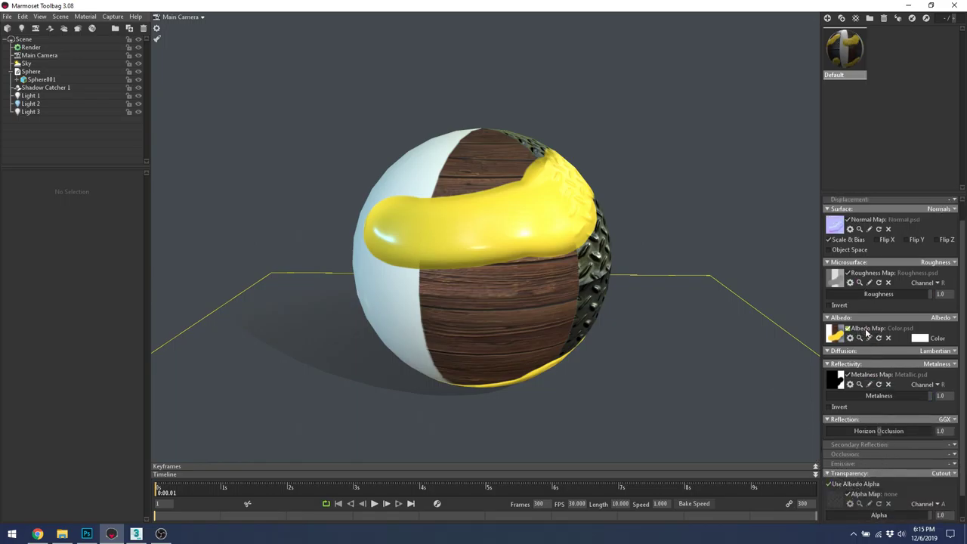
Add a black alpha channel to Color.psd with all channels shown, and check its effect on the sphere in Marmoset
{"action": "key", "text": "alt+Tab"}
{"action": "left_click", "coordinate": [97, 39]}
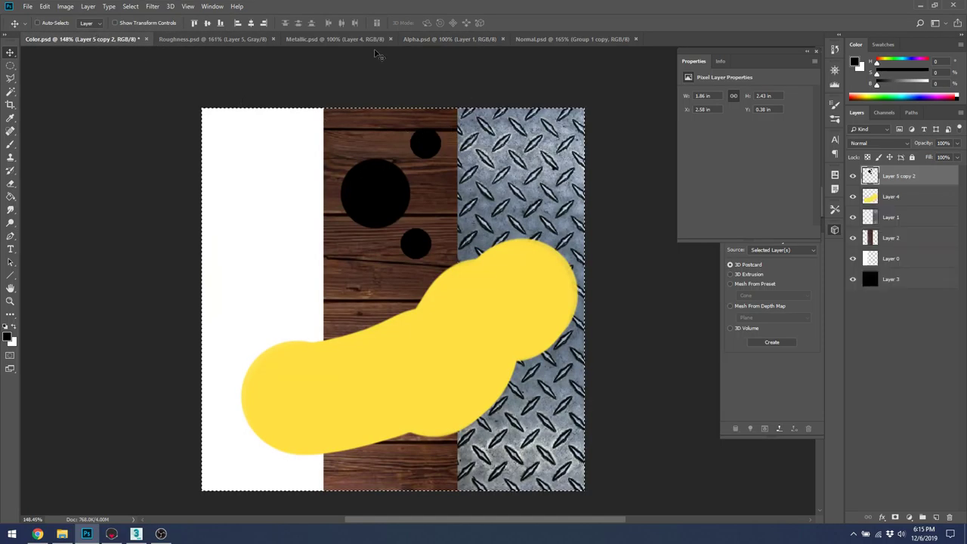
{"action": "left_click", "coordinate": [886, 113]}
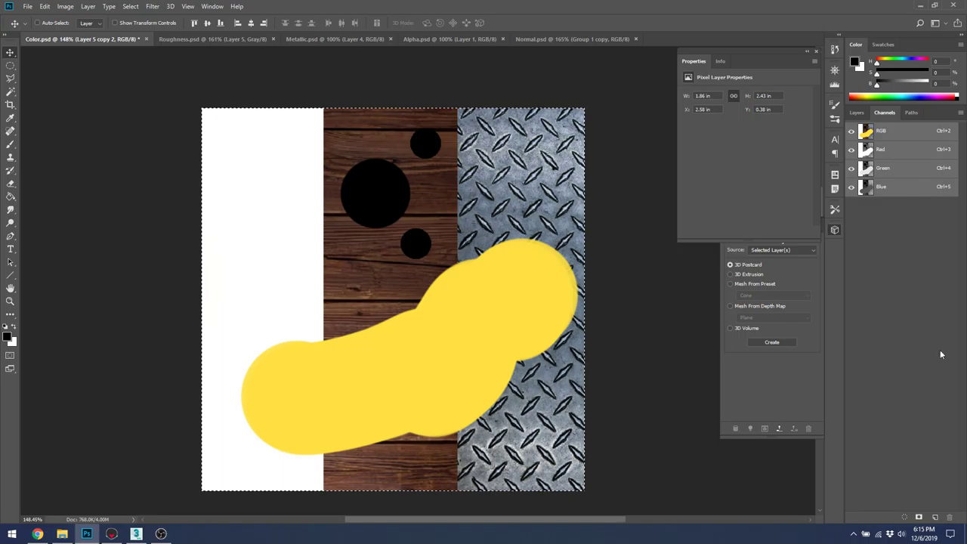
{"action": "left_click", "coordinate": [935, 518]}
{"action": "left_click", "coordinate": [851, 130]}
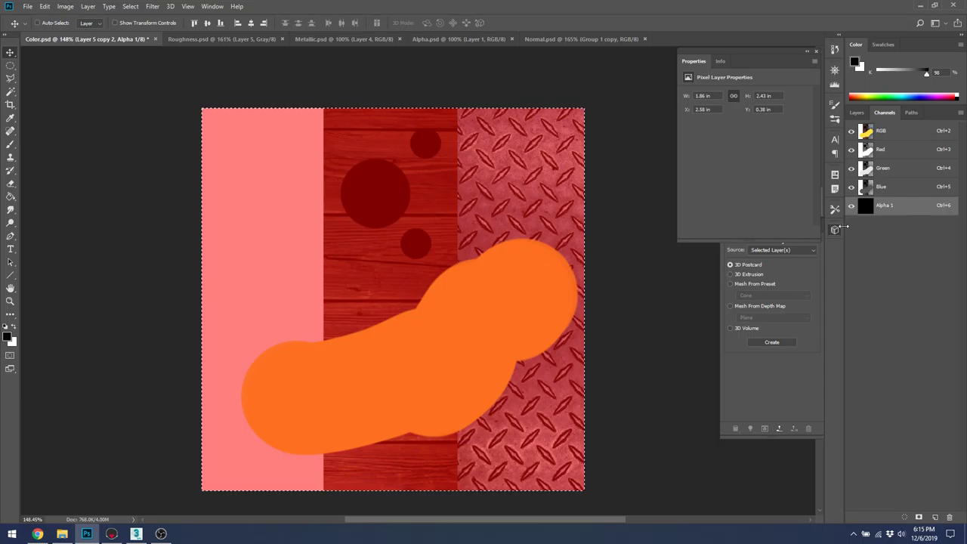
{"action": "right_click", "coordinate": [843, 232]}
{"action": "left_click", "coordinate": [808, 223]}
{"action": "key", "text": "alt+Tab"}
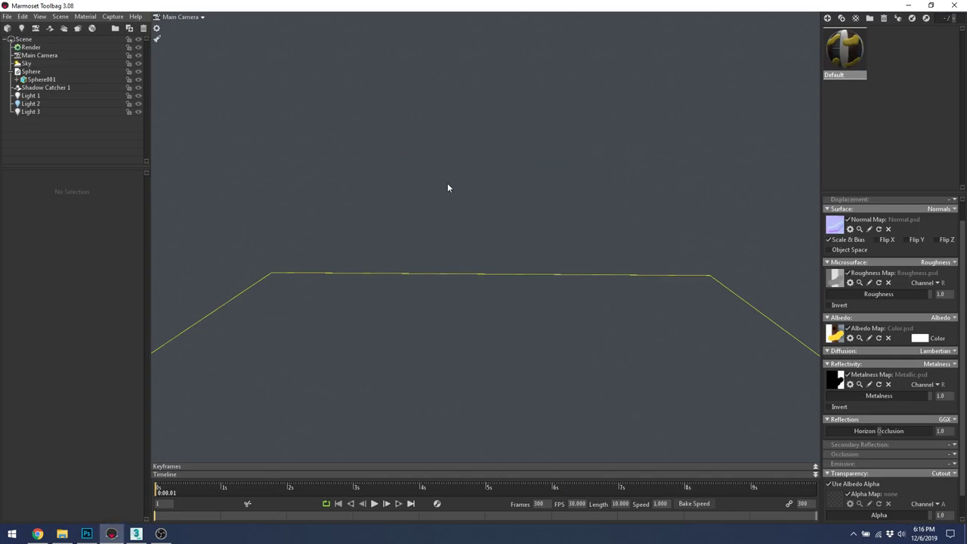
{"action": "key", "text": "alt+Tab"}
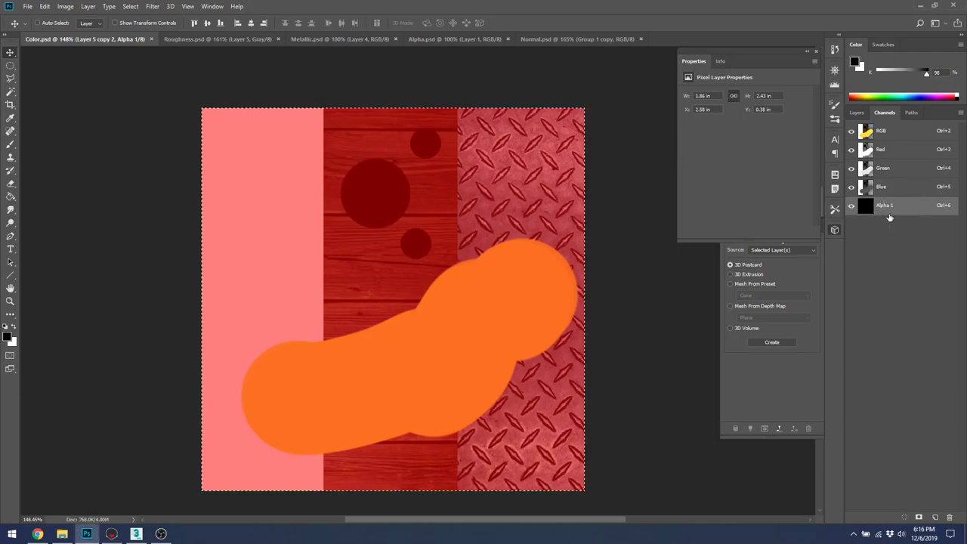
Delete the added alpha channel from Color.psd, save the file, and check the sphere again in Marmoset
{"action": "key", "text": "Delete"}
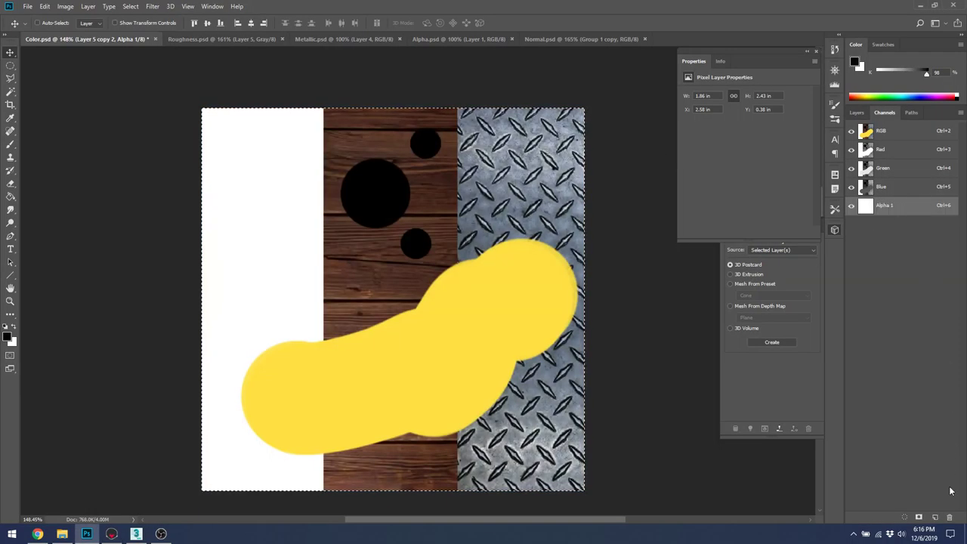
{"action": "left_click", "coordinate": [950, 517]}
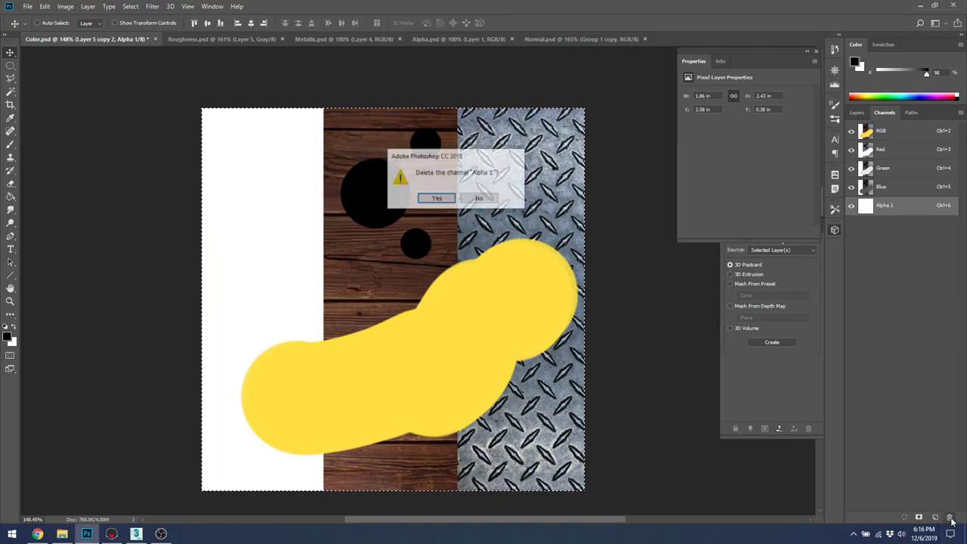
{"action": "left_click", "coordinate": [437, 198]}
{"action": "key", "text": "ctrl+s"}
{"action": "key", "text": "alt+Tab"}
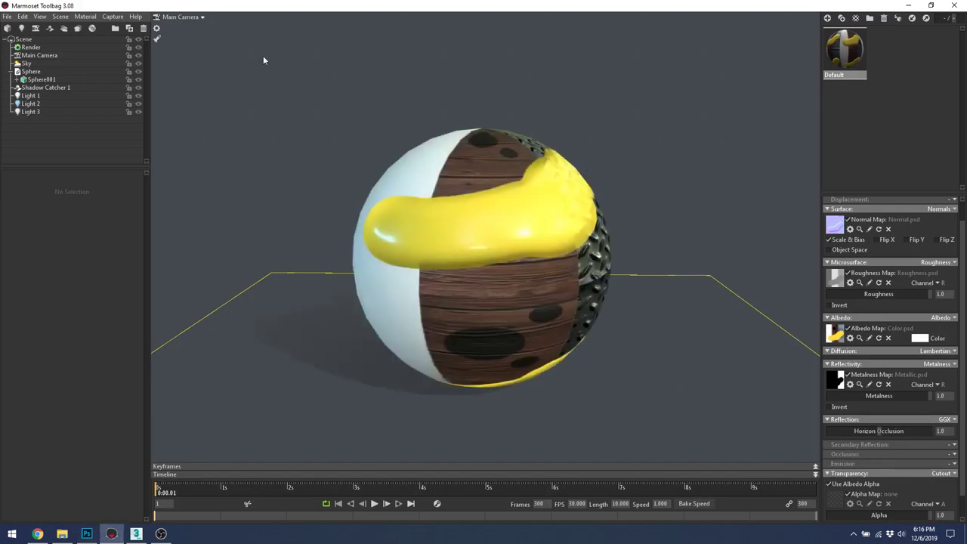
Turn off Use Albedo Alpha in Marmoset and load Alpha.psd from the MaterialDemo folder as the Alpha Map
{"action": "key", "text": "alt+Tab"}
{"action": "left_click", "coordinate": [597, 39]}
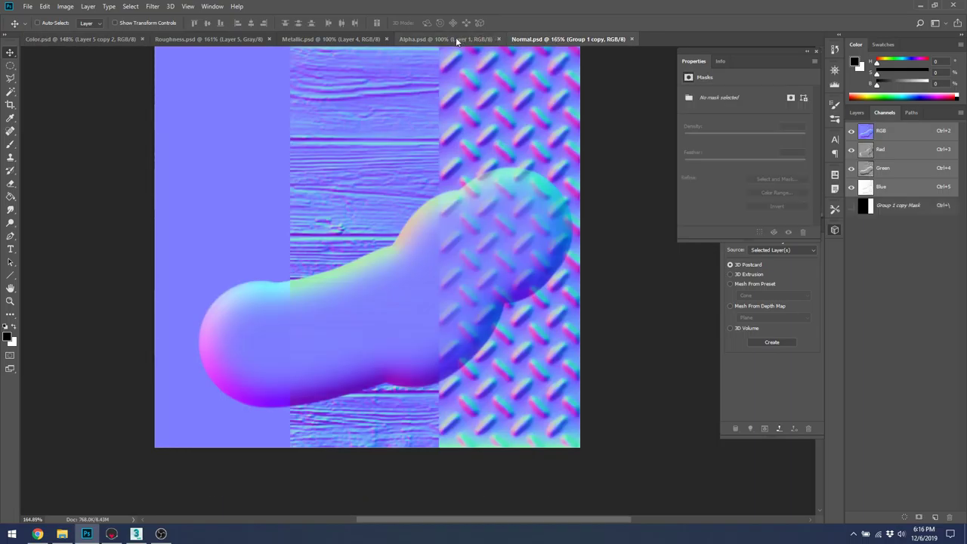
{"action": "left_click", "coordinate": [450, 39]}
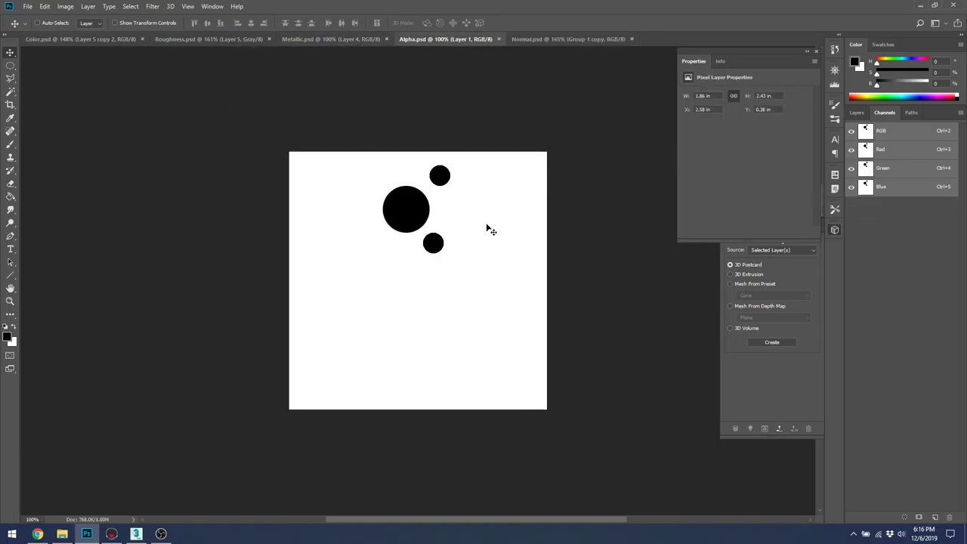
{"action": "key", "text": "alt+Tab"}
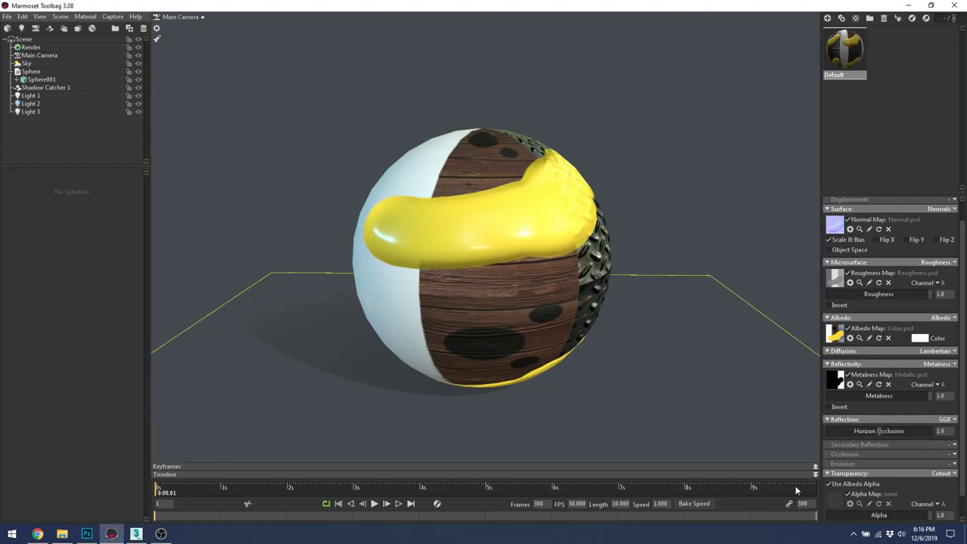
{"action": "left_click", "coordinate": [832, 501]}
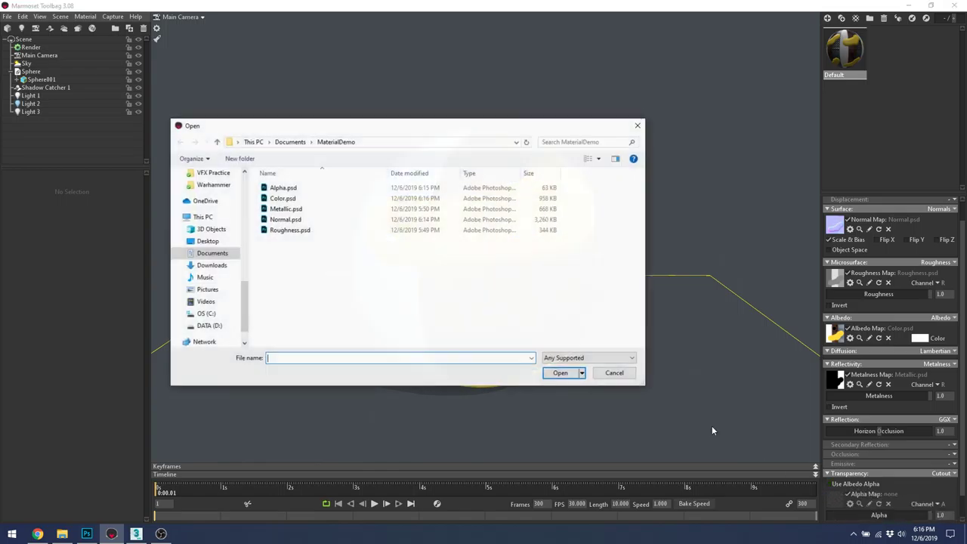
{"action": "double_click", "coordinate": [325, 187]}
{"action": "left_click_drag", "start_coordinate": [325, 186], "coordinate": [575, 264]}
{"action": "scroll", "coordinate": [892, 376], "scroll_direction": "down", "scroll_amount": 1}
{"action": "left_click_drag", "start_coordinate": [895, 494], "coordinate": [900, 516]}
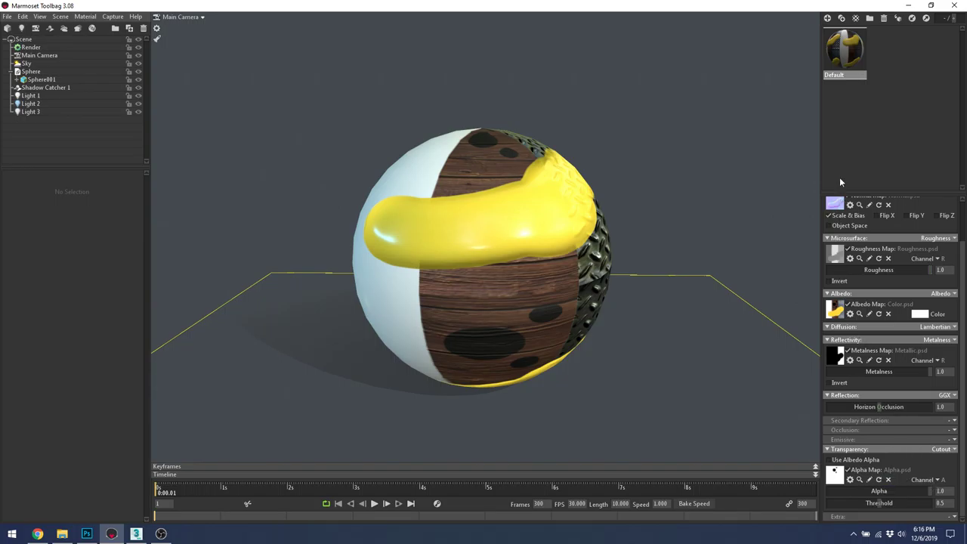
{"action": "left_click", "coordinate": [938, 480]}
{"action": "left_click", "coordinate": [913, 489]}
{"action": "left_click_drag", "start_coordinate": [659, 274], "coordinate": [484, 203]}
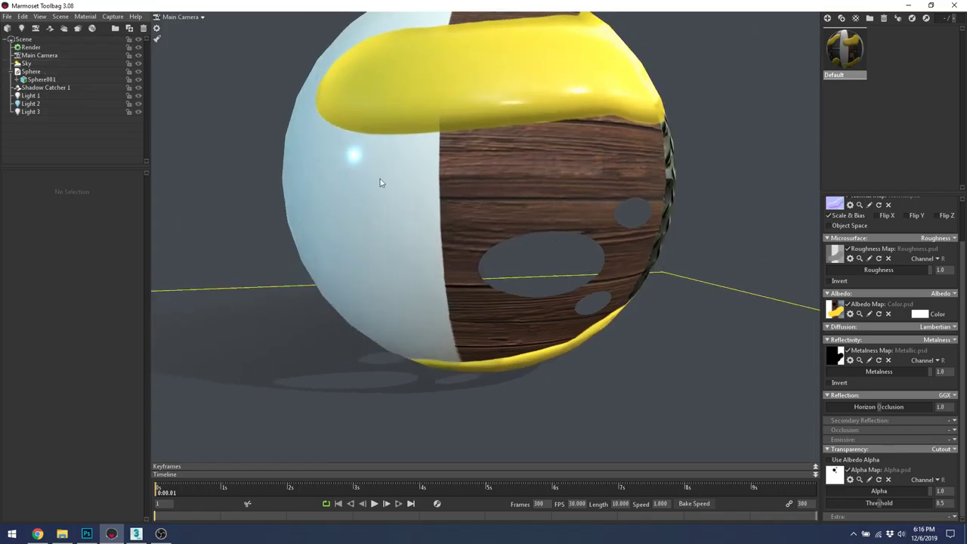
Turn off Cull Back Faces for the Sphere001 mesh and inspect the sphere's interior through the holes
{"action": "left_click", "coordinate": [57, 62]}
{"action": "left_click", "coordinate": [34, 71]}
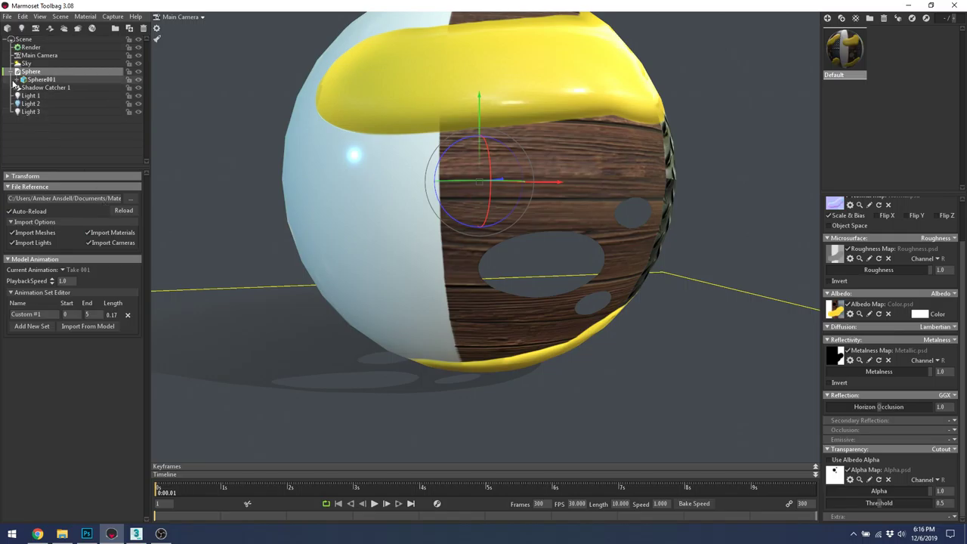
{"action": "left_click", "coordinate": [34, 79]}
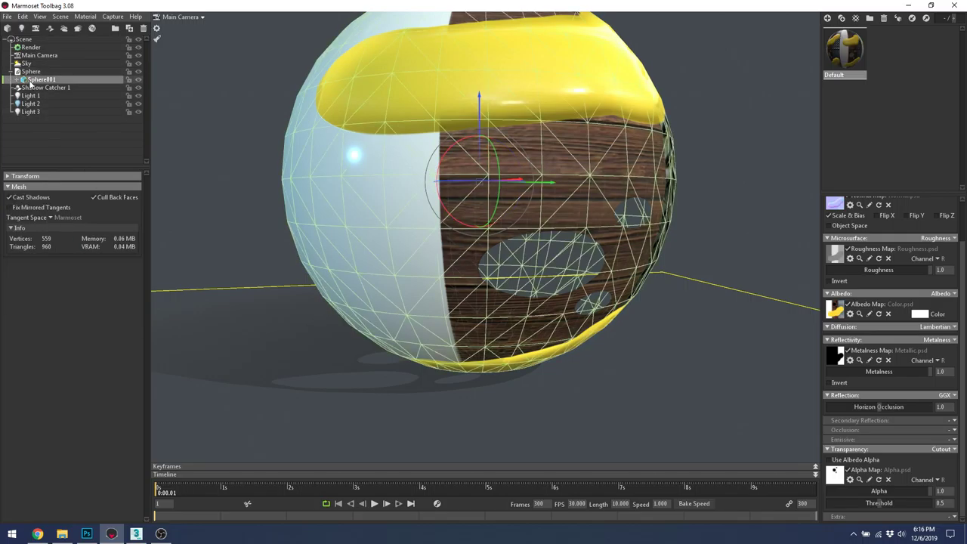
{"action": "left_click", "coordinate": [95, 196]}
{"action": "left_click_drag", "start_coordinate": [544, 234], "coordinate": [577, 235]}
{"action": "left_click", "coordinate": [577, 235]}
{"action": "left_click_drag", "start_coordinate": [514, 102], "coordinate": [575, 155]}
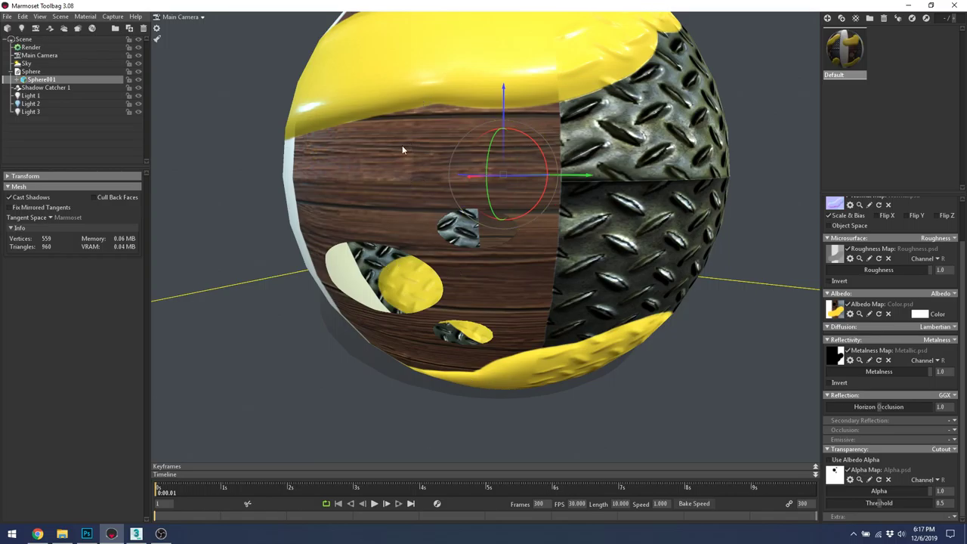
{"action": "left_click", "coordinate": [389, 221]}
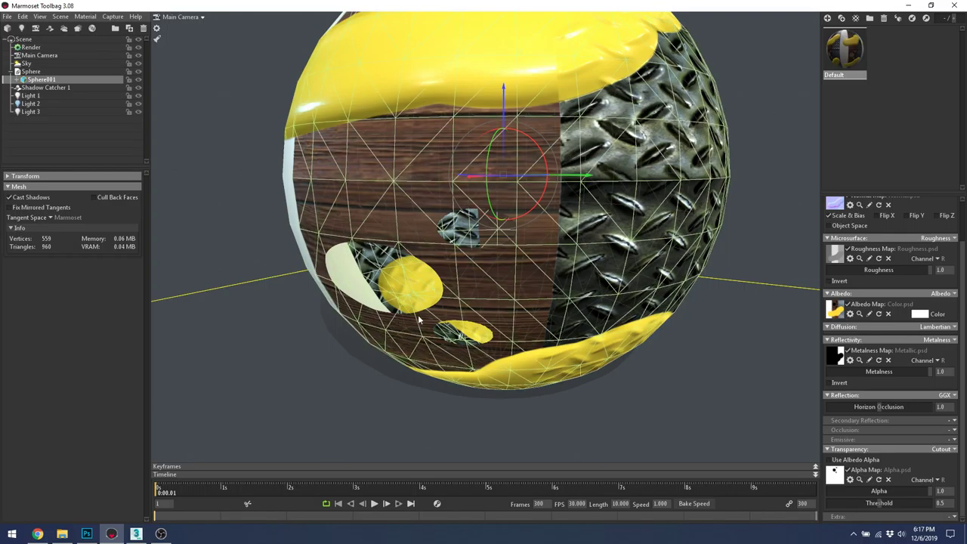
{"action": "left_click_drag", "start_coordinate": [567, 384], "coordinate": [677, 363]}
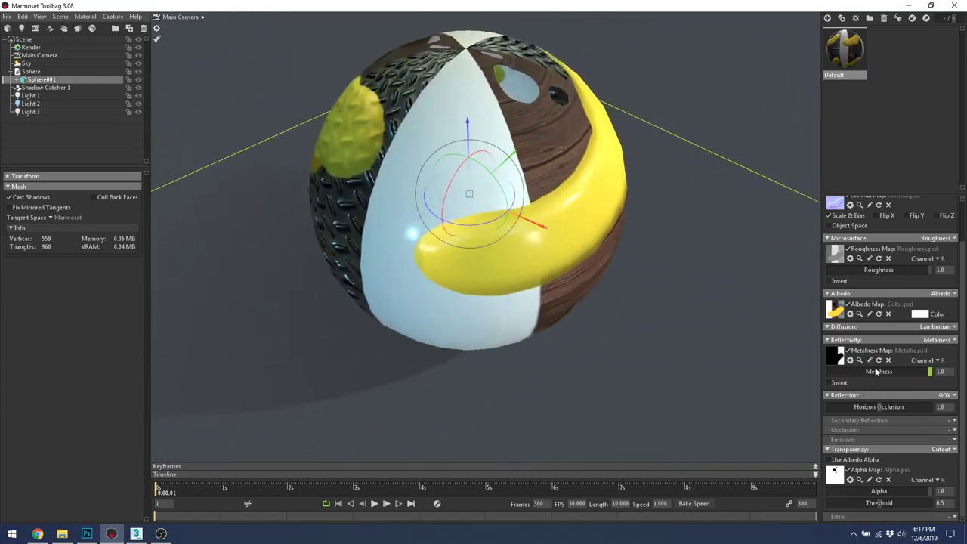
In Color.psd in Photoshop, add a new layer above Layer 4 and clip it to the yellow paint shape
{"action": "key", "text": "alt+Tab"}
{"action": "left_click", "coordinate": [97, 38]}
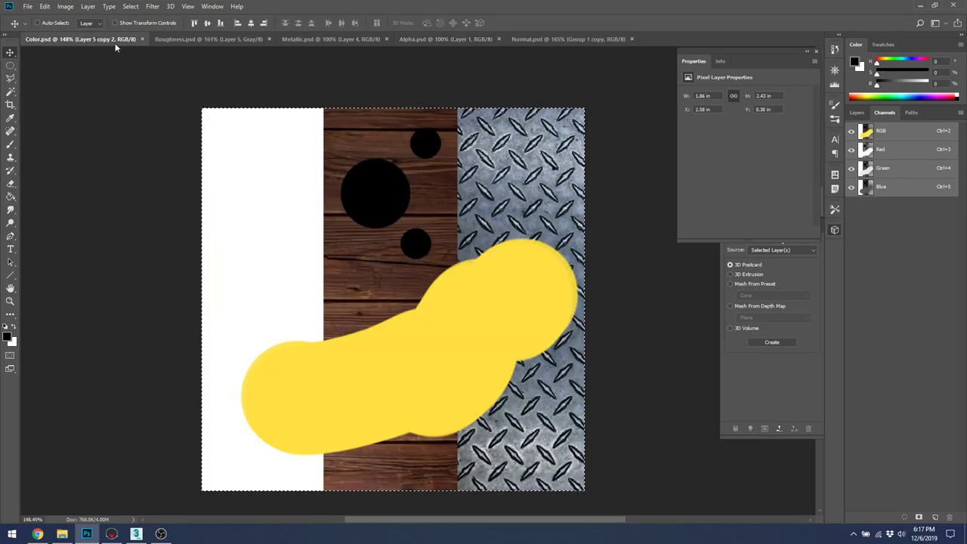
{"action": "left_click", "coordinate": [857, 113]}
{"action": "left_click", "coordinate": [892, 197]}
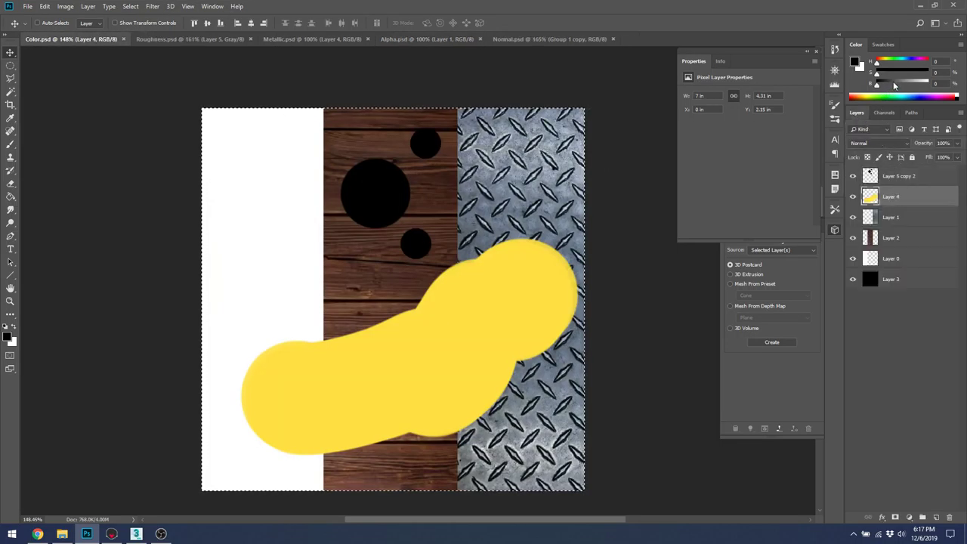
{"action": "left_click", "coordinate": [936, 517]}
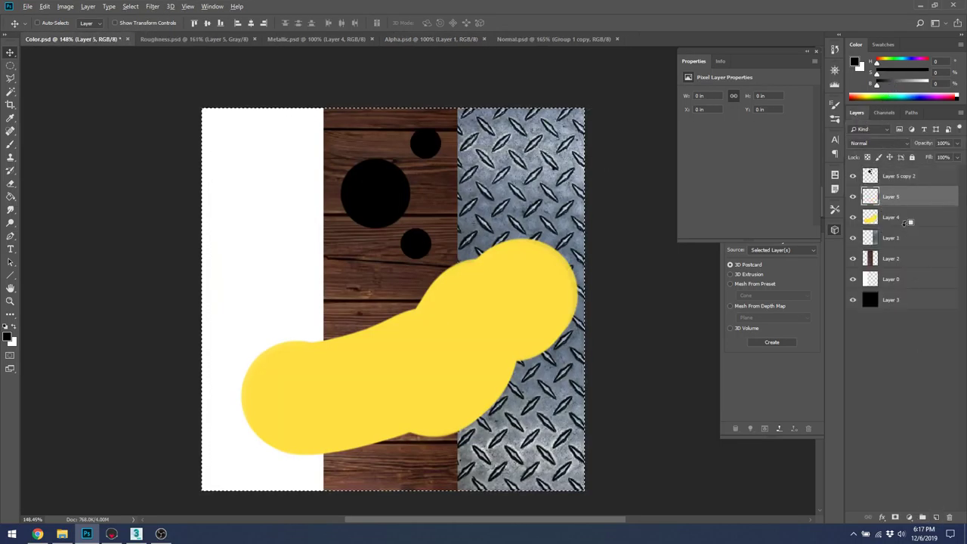
{"action": "left_click", "coordinate": [907, 206], "text": "alt"}
Set the foreground to bright green (H 110, S 100, B 100), deselect, and fill the clipped layer with it
{"action": "left_click", "coordinate": [894, 61]}
{"action": "left_click", "coordinate": [885, 96]}
{"action": "left_click", "coordinate": [412, 166]}
{"action": "left_click", "coordinate": [466, 196]}
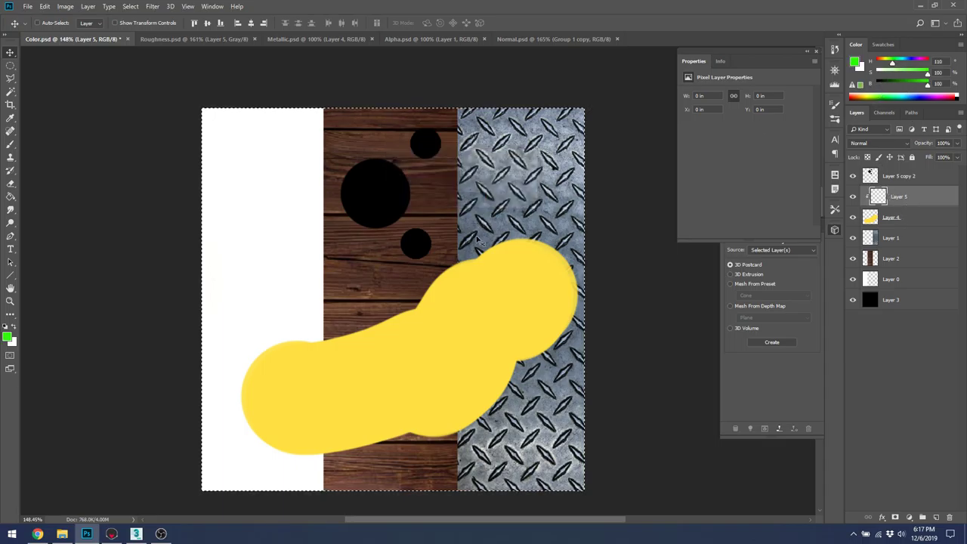
{"action": "key", "text": "ctrl+d"}
{"action": "key", "text": "g"}
{"action": "left_click", "coordinate": [544, 287]}
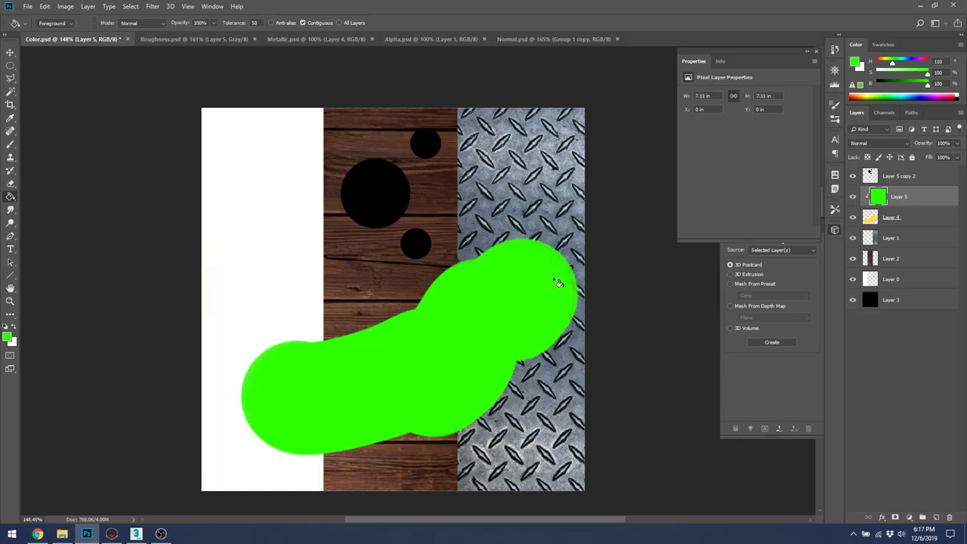
Save Color.psd and view the green paint on the sphere from several angles in Marmoset
{"action": "key", "text": "ctrl+s"}
{"action": "key", "text": "alt+Tab"}
{"action": "mouse_move", "coordinate": [618, 221]}
{"action": "left_mouse_down"}
{"action": "mouse_move", "coordinate": [498, 146]}
{"action": "mouse_move", "coordinate": [584, 236]}
{"action": "left_mouse_up"}
{"action": "left_click", "coordinate": [624, 195]}
{"action": "left_click_drag", "start_coordinate": [624, 195], "coordinate": [559, 162]}
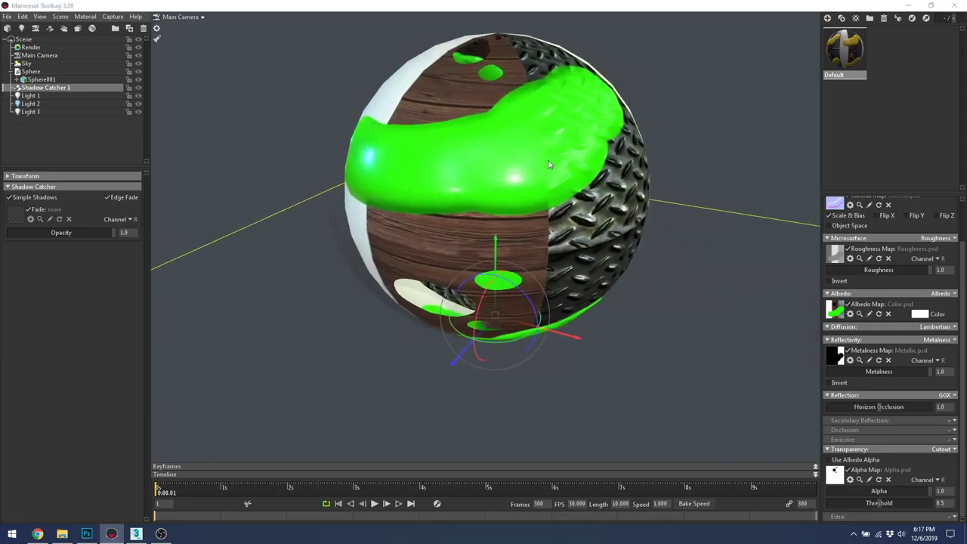
Delete the black circles layer in Color.psd and hide Layers 0, 1 and 2, leaving the paint over black
{"action": "key", "text": "alt+Tab"}
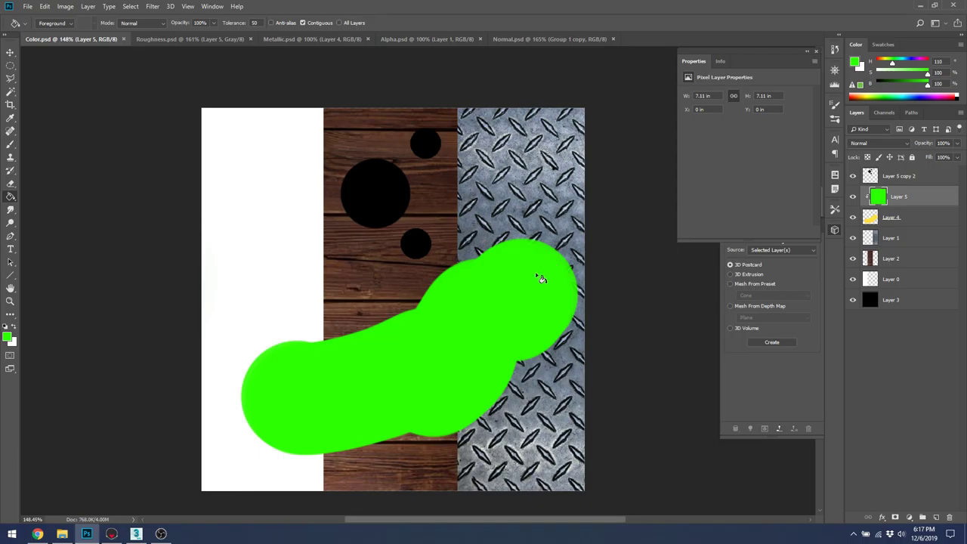
{"action": "left_click_drag", "start_coordinate": [899, 175], "coordinate": [950, 517]}
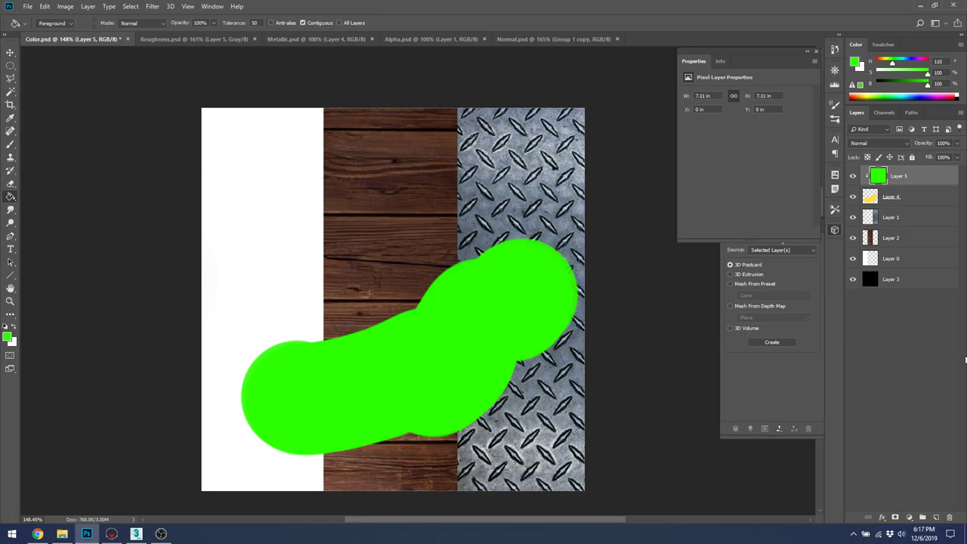
{"action": "left_click", "coordinate": [911, 221]}
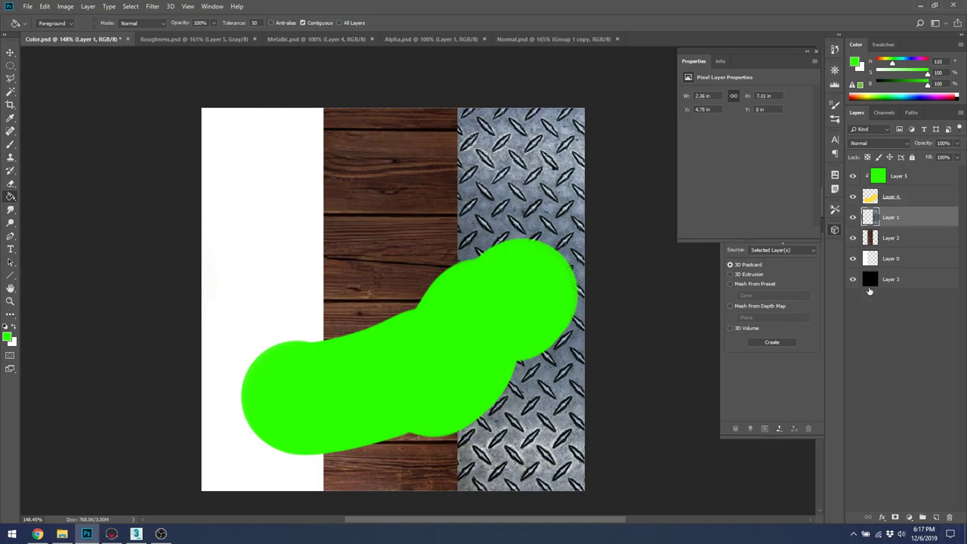
{"action": "left_click_drag", "start_coordinate": [853, 259], "coordinate": [858, 217]}
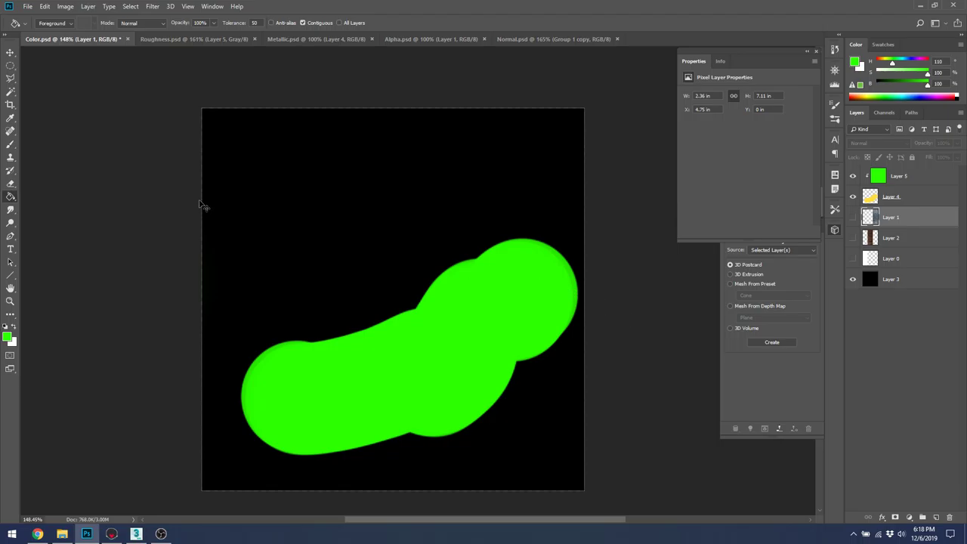
Copy the merged green-on-black image from Color.psd and paste it into a new document of the same size
{"action": "key", "text": "ctrl+a"}
{"action": "key", "text": "ctrl+n"}
{"action": "left_click", "coordinate": [523, 378]}
{"action": "key", "text": "ctrl+v"}
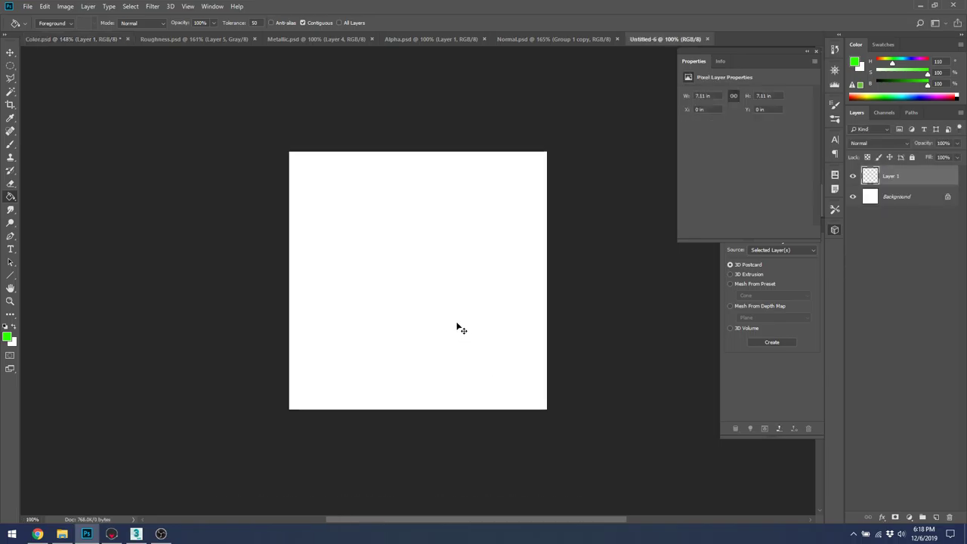
Save the new document as a Photoshop file named Emissive in the MaterialDemo folder
{"action": "left_click", "coordinate": [27, 6]}
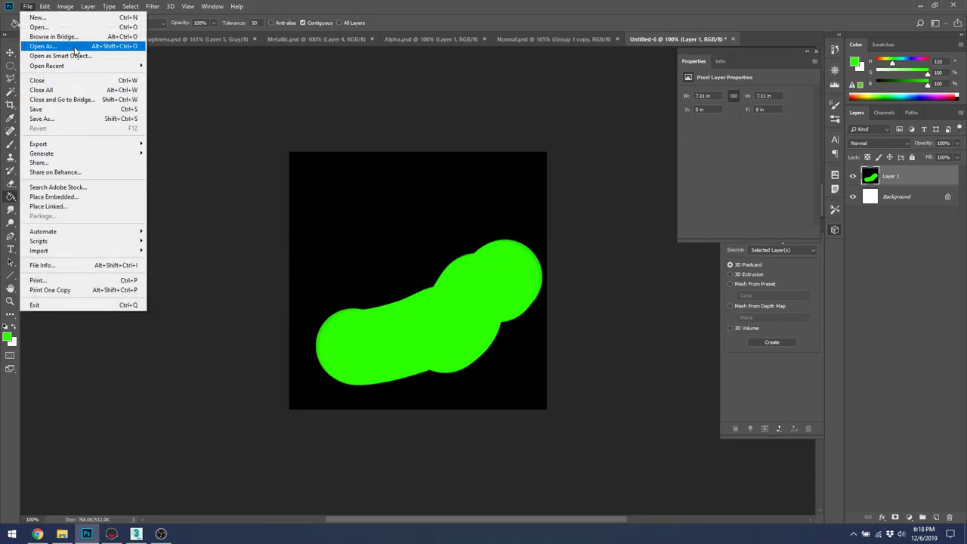
{"action": "left_click", "coordinate": [76, 120]}
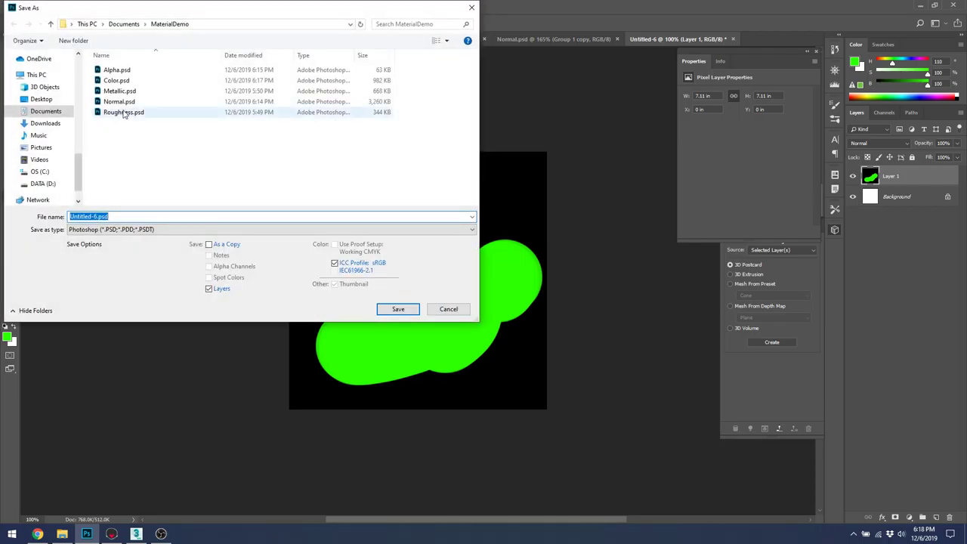
{"action": "left_click", "coordinate": [124, 112]}
{"action": "double_click", "coordinate": [110, 217]}
{"action": "type", "text": "Emissive"}
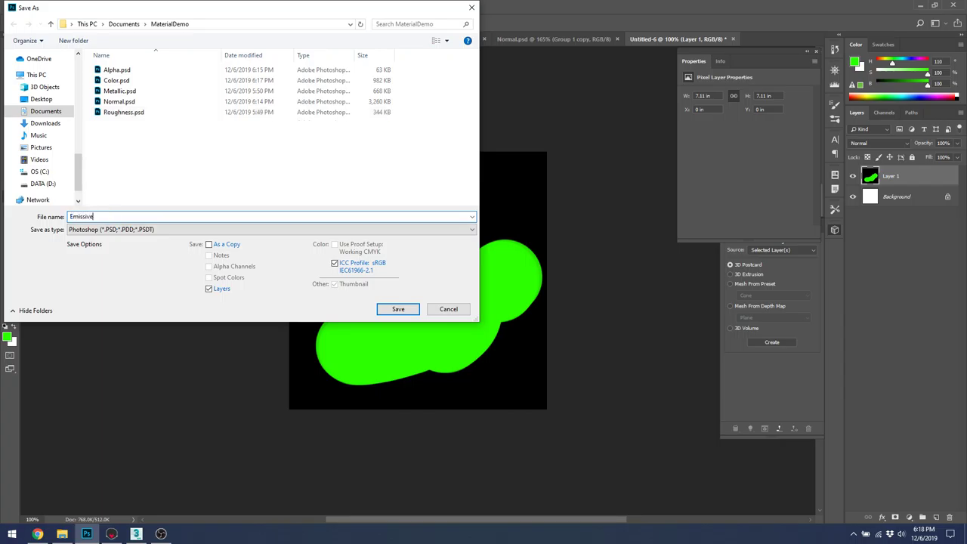
{"action": "key", "text": "Return"}
Switch to Marmoset Toolbag, enable the Emissive mode on the Default material, and load Emissive.psd as its emissive map
{"action": "key", "text": "alt+Tab"}
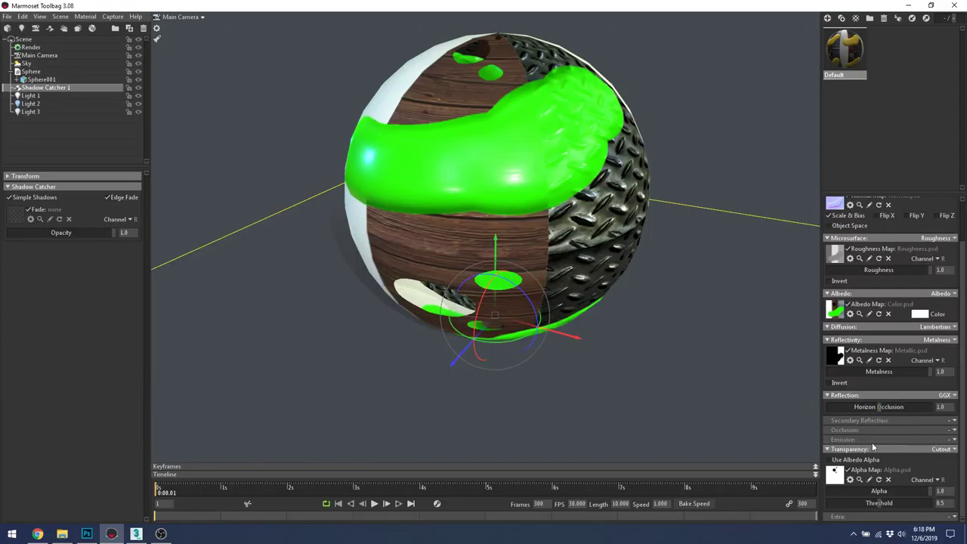
{"action": "left_click", "coordinate": [946, 441]}
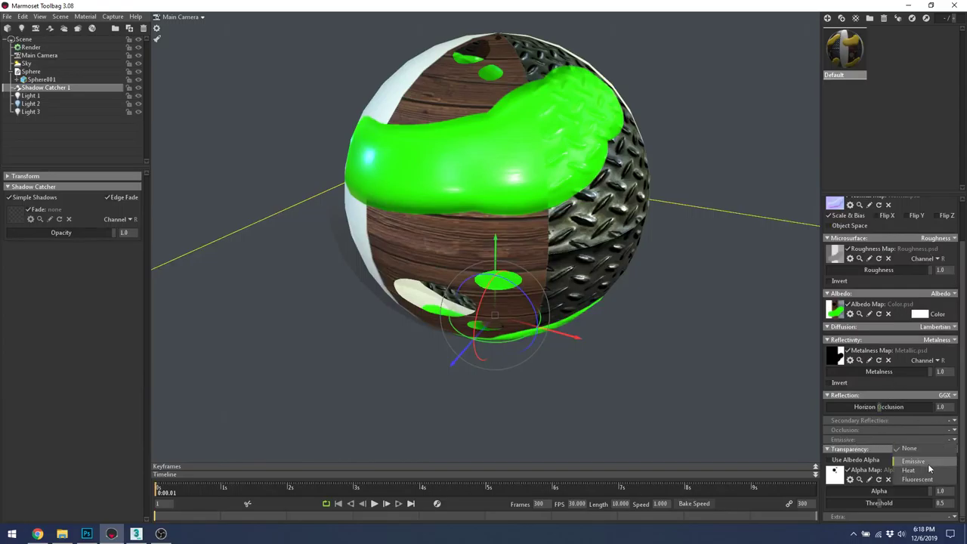
{"action": "left_click", "coordinate": [927, 462]}
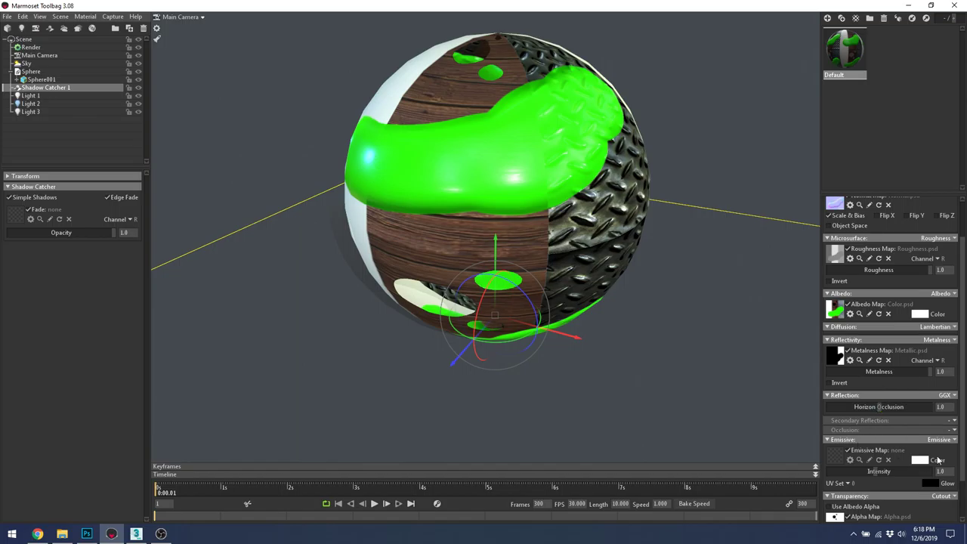
{"action": "left_click", "coordinate": [837, 464]}
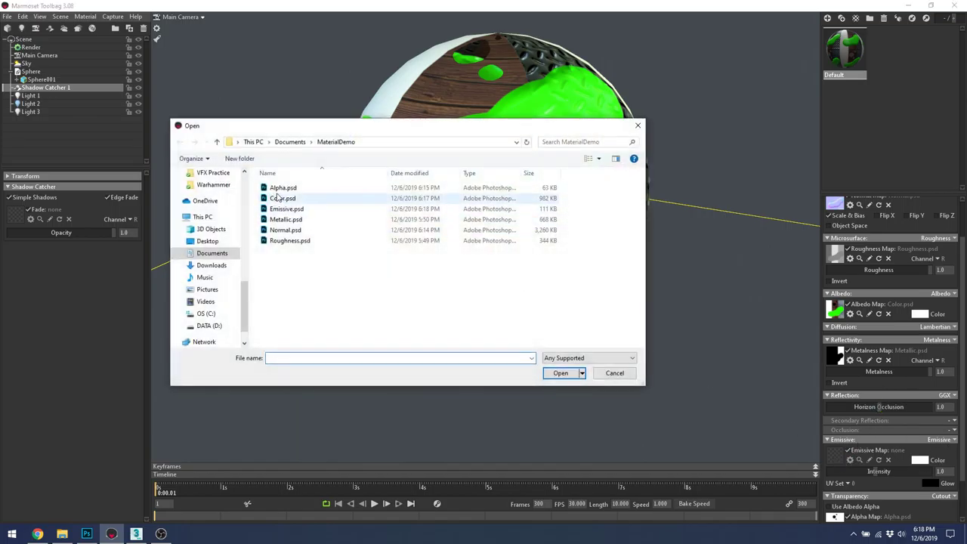
{"action": "double_click", "coordinate": [316, 209]}
Raise the material's emissive intensity to 10
{"action": "left_click_drag", "start_coordinate": [317, 208], "coordinate": [583, 129]}
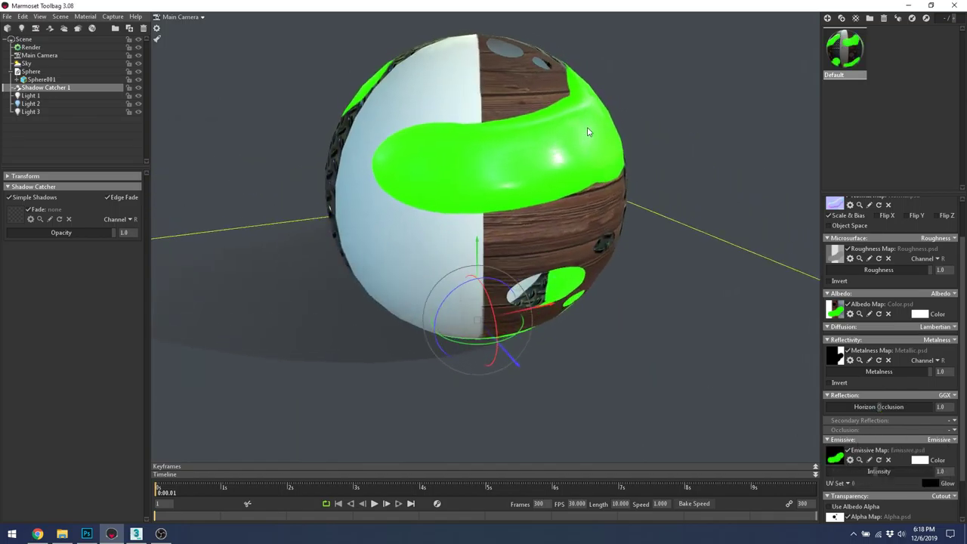
{"action": "left_click_drag", "start_coordinate": [888, 472], "coordinate": [951, 471]}
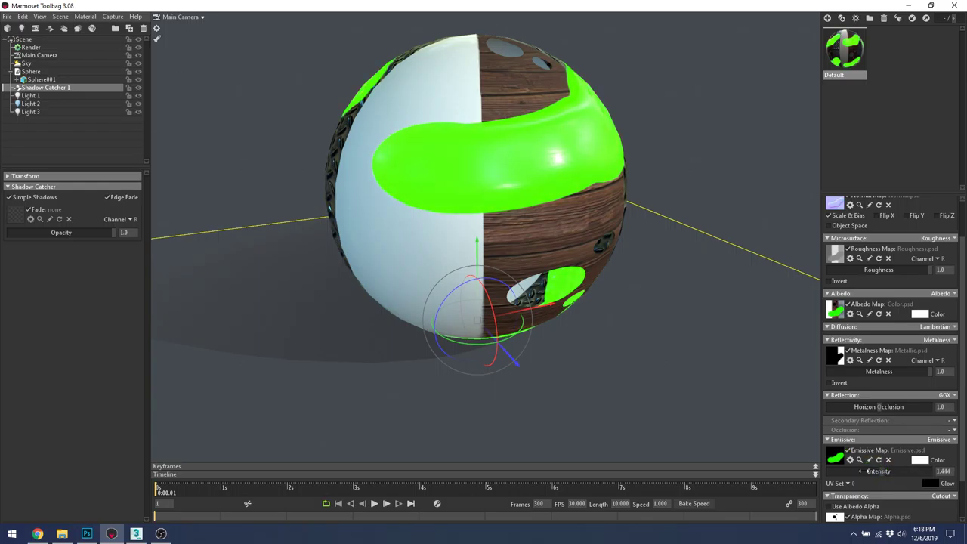
{"action": "left_click_drag", "start_coordinate": [665, 257], "coordinate": [687, 261]}
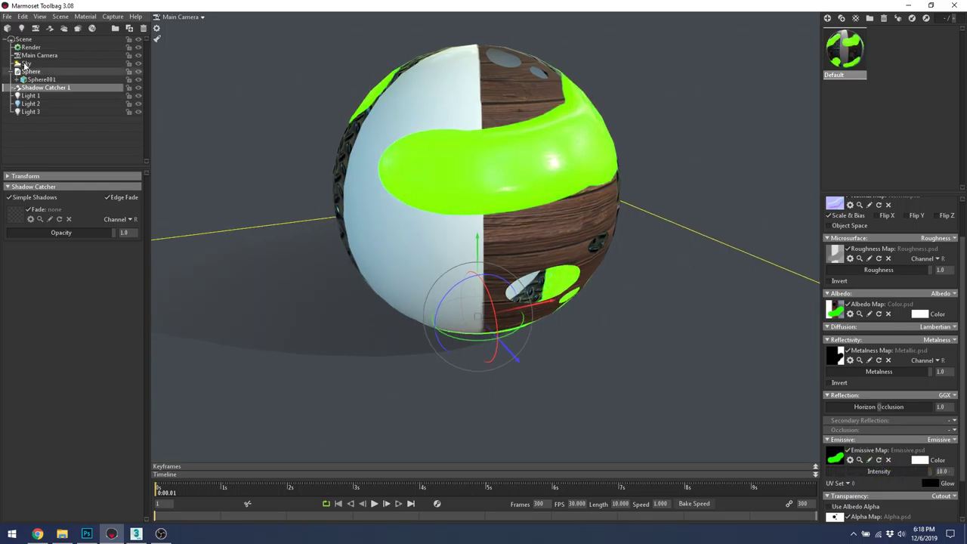
Group Light 1, Light 2 and Light 3 together in the scene
{"action": "left_click", "coordinate": [30, 96]}
{"action": "left_click", "coordinate": [34, 112], "text": "shift"}
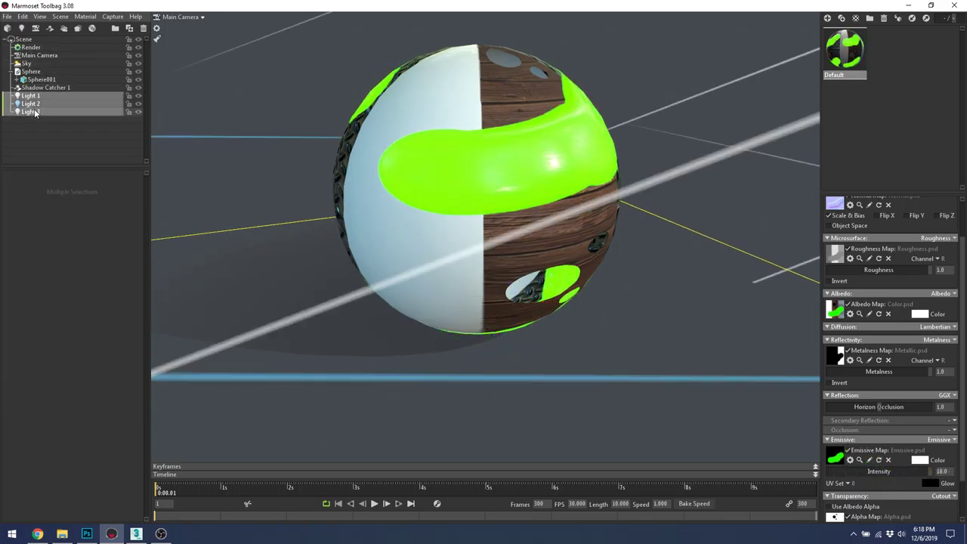
{"action": "left_click", "coordinate": [115, 28]}
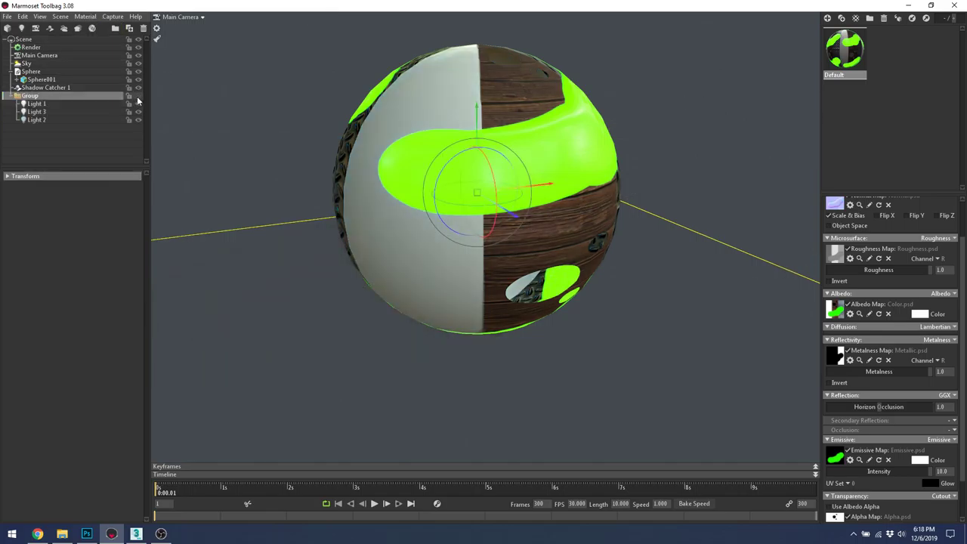
Temporarily hide the light group and the sky to examine the emissive paint in darkness, and show both again
{"action": "left_click", "coordinate": [138, 63]}
{"action": "left_click_drag", "start_coordinate": [277, 107], "coordinate": [597, 178]}
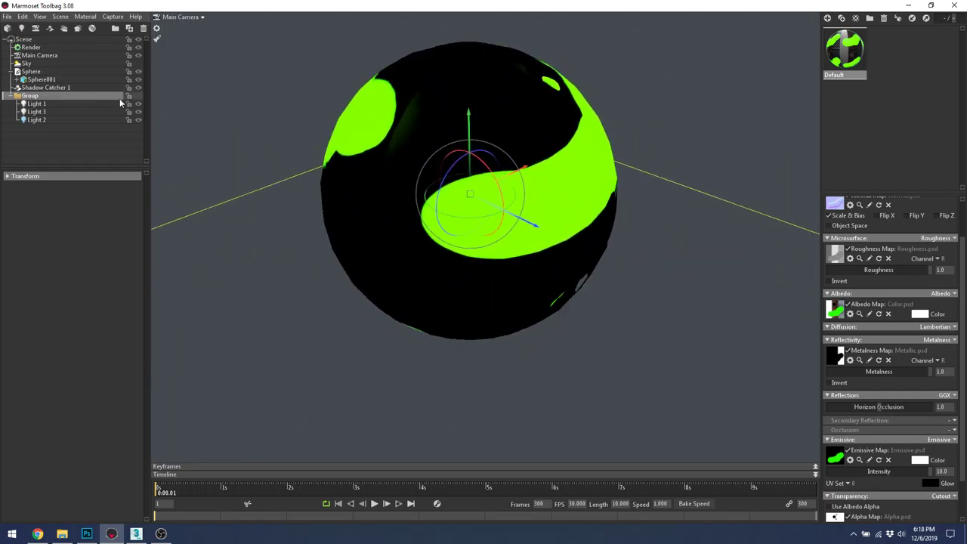
{"action": "left_click", "coordinate": [139, 95]}
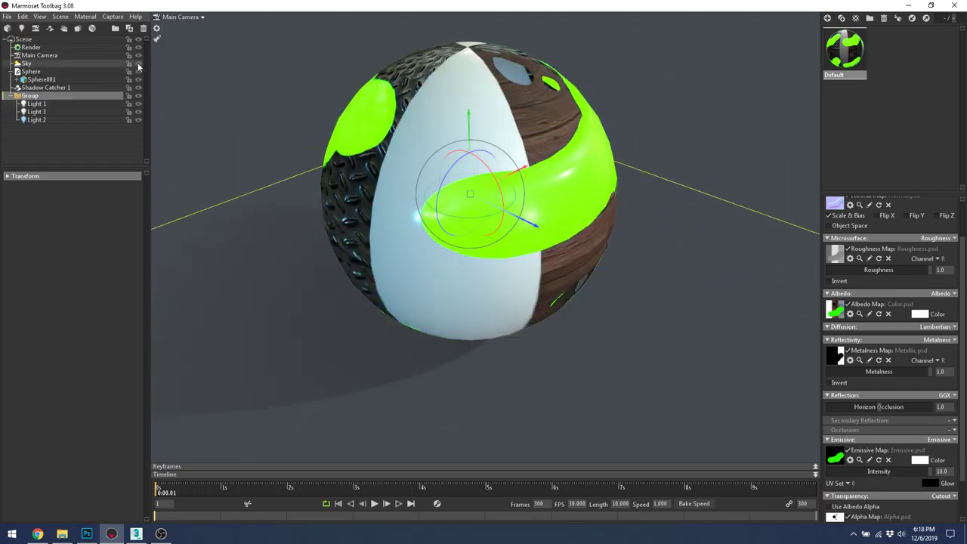
{"action": "scroll", "coordinate": [727, 317], "scroll_direction": "up", "scroll_amount": 5}
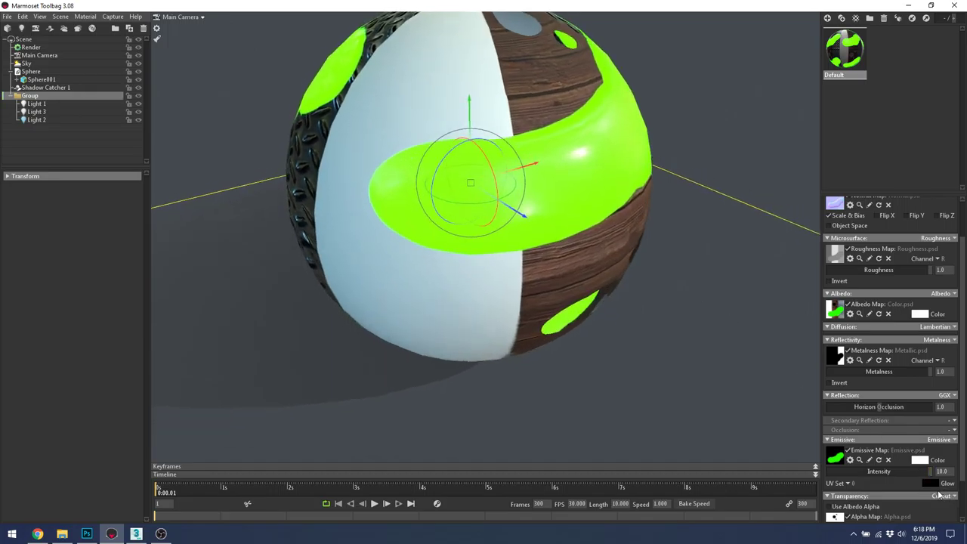
{"action": "left_click", "coordinate": [937, 485]}
{"action": "left_click_drag", "start_coordinate": [287, 502], "coordinate": [295, 475]}
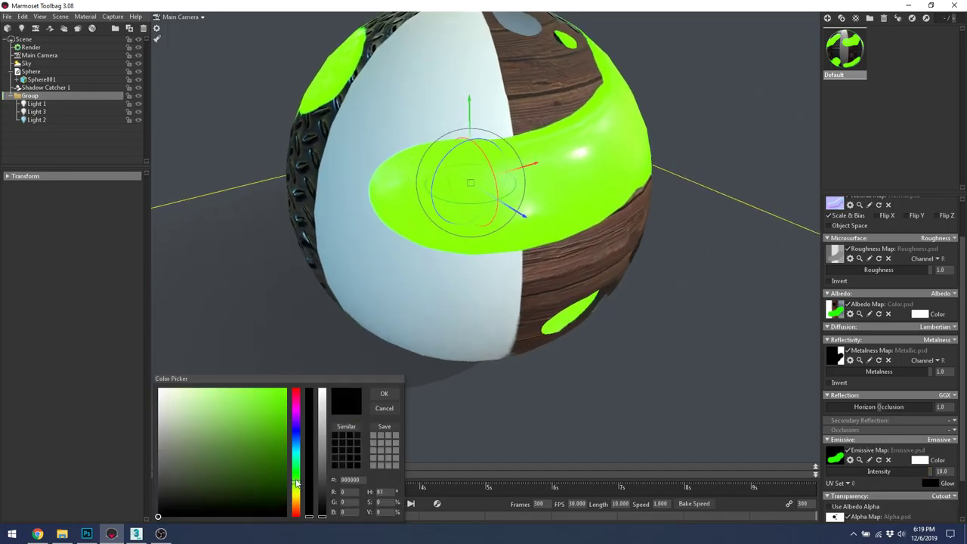
{"action": "left_click", "coordinate": [263, 454]}
{"action": "left_click", "coordinate": [227, 435]}
{"action": "mouse_move", "coordinate": [221, 452]}
{"action": "left_mouse_down"}
{"action": "mouse_move", "coordinate": [280, 492]}
{"action": "mouse_move", "coordinate": [247, 484]}
{"action": "mouse_move", "coordinate": [240, 463]}
{"action": "mouse_move", "coordinate": [198, 495]}
{"action": "mouse_move", "coordinate": [264, 483]}
{"action": "left_mouse_up"}
{"action": "left_click", "coordinate": [346, 409]}
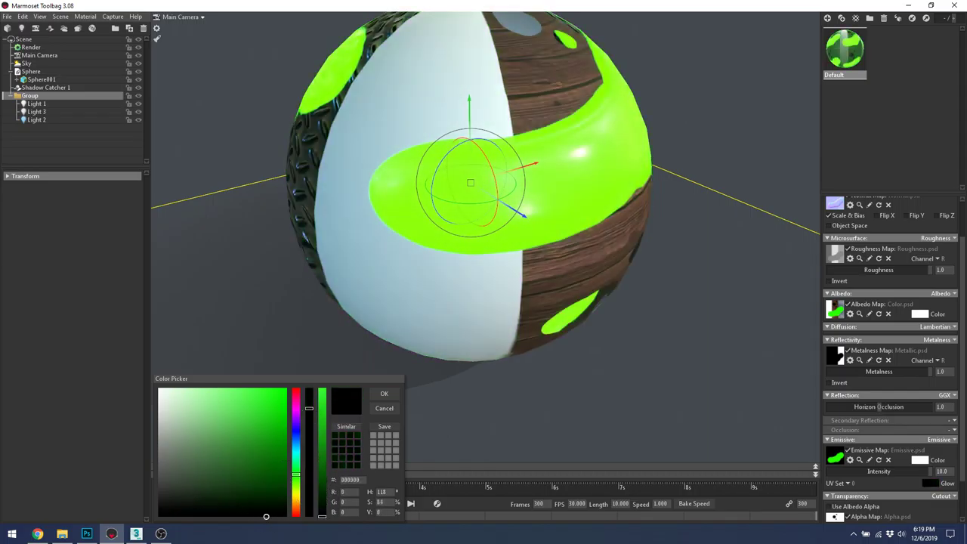
{"action": "left_click", "coordinate": [390, 408]}
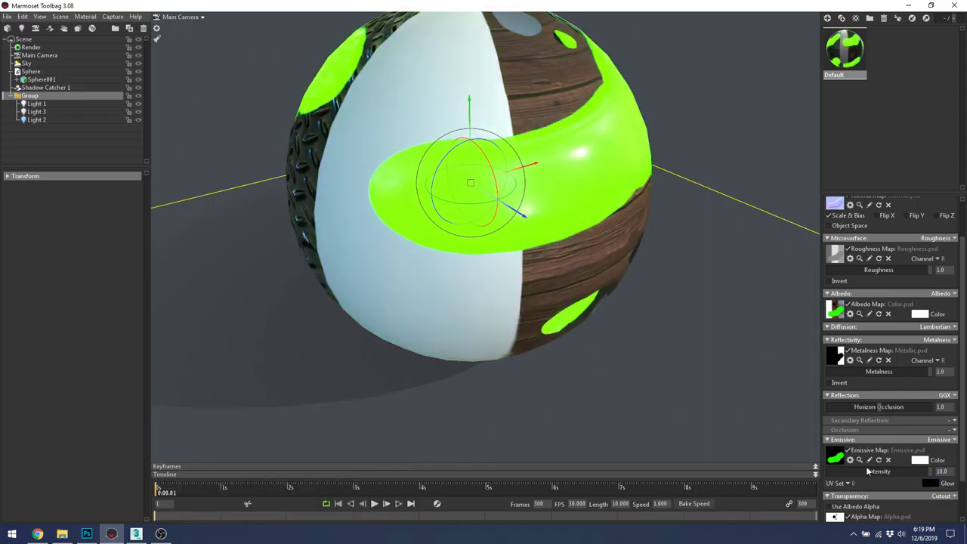
Try green tints for the emissive colour and return it to near white
{"action": "left_click", "coordinate": [919, 460]}
{"action": "left_click", "coordinate": [202, 400]}
{"action": "mouse_move", "coordinate": [202, 401]}
{"action": "left_mouse_down"}
{"action": "mouse_move", "coordinate": [289, 401]}
{"action": "mouse_move", "coordinate": [277, 465]}
{"action": "left_mouse_up"}
{"action": "left_click", "coordinate": [295, 465]}
{"action": "left_click", "coordinate": [282, 423]}
{"action": "left_click_drag", "start_coordinate": [291, 415], "coordinate": [300, 406]}
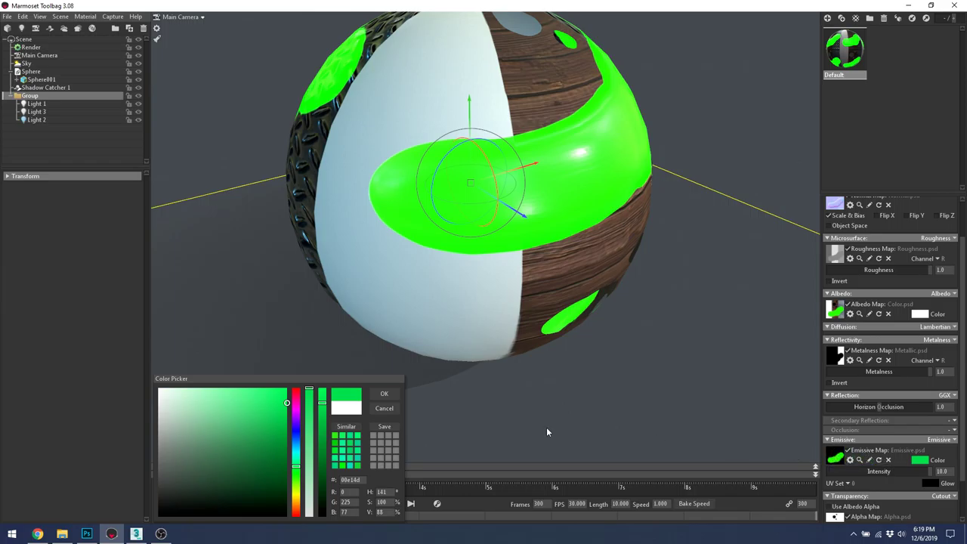
{"action": "mouse_move", "coordinate": [279, 412]}
{"action": "left_mouse_down"}
{"action": "mouse_move", "coordinate": [149, 403]}
{"action": "mouse_move", "coordinate": [300, 375]}
{"action": "mouse_move", "coordinate": [267, 397]}
{"action": "mouse_move", "coordinate": [103, 360]}
{"action": "left_mouse_up"}
{"action": "left_click", "coordinate": [384, 393]}
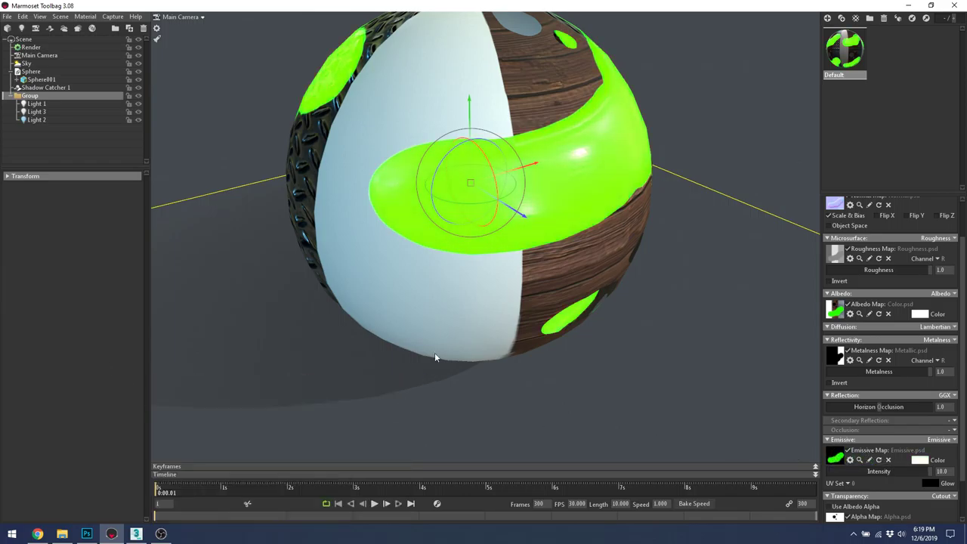
{"action": "key", "text": "alt+Tab"}
{"action": "key", "text": "alt+Tab"}
{"action": "left_click_drag", "start_coordinate": [662, 166], "coordinate": [687, 216]}
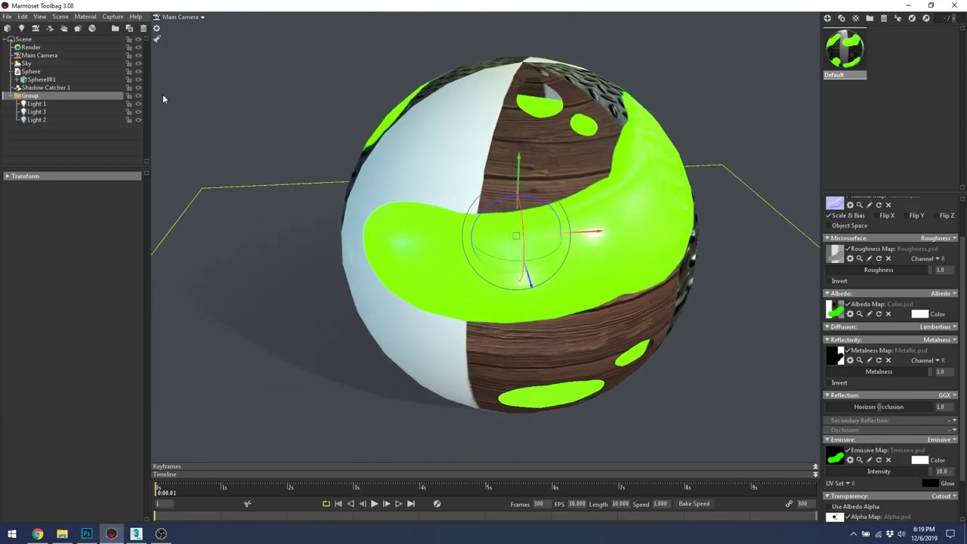
In the Main Camera settings, set the lens flare strength to 0.357 and the bloom brightness to 0.439
{"action": "left_click", "coordinate": [39, 55]}
{"action": "left_click", "coordinate": [31, 47]}
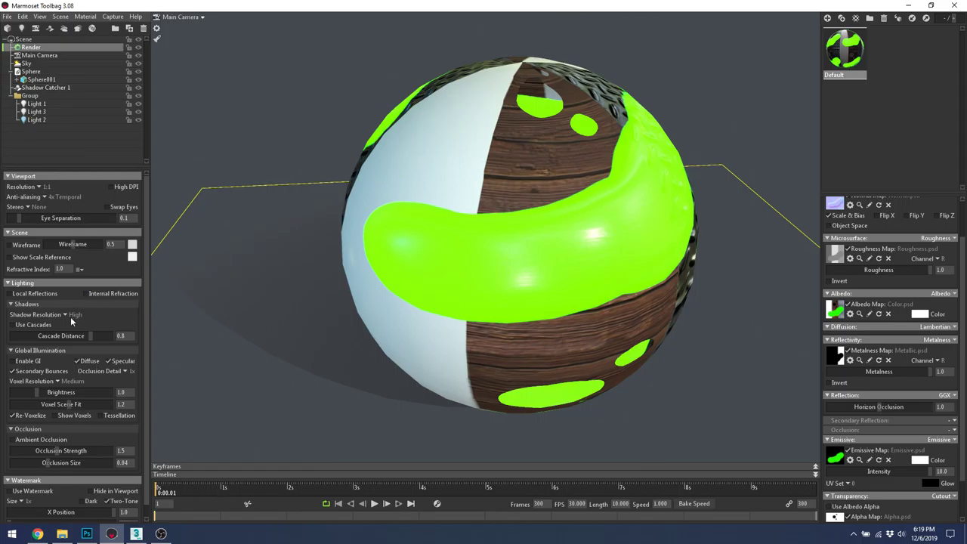
{"action": "left_click", "coordinate": [35, 57]}
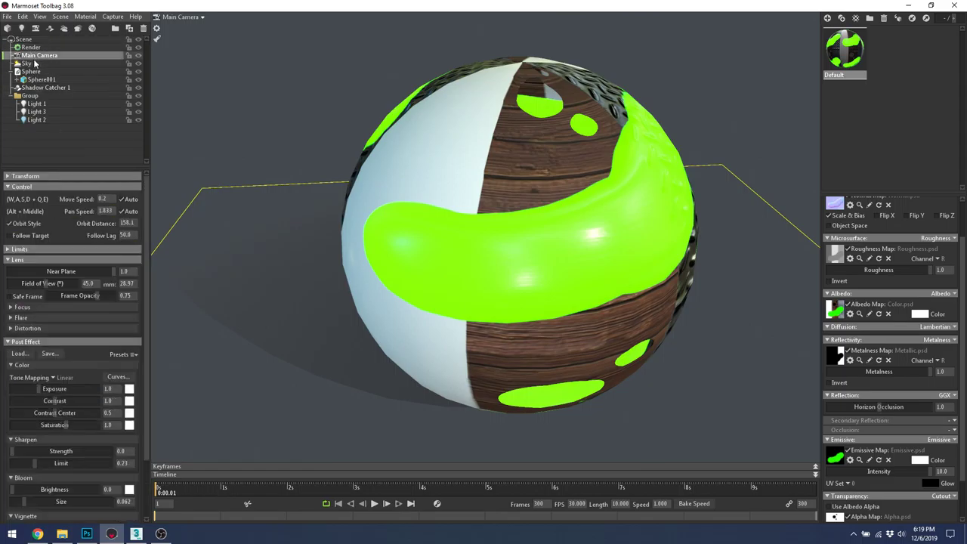
{"action": "left_click", "coordinate": [10, 318]}
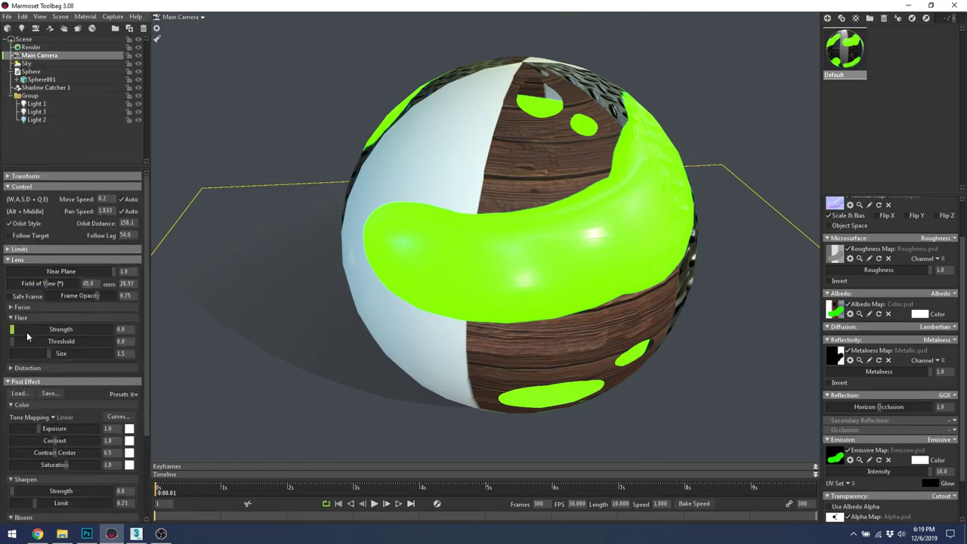
{"action": "left_click_drag", "start_coordinate": [60, 329], "coordinate": [15, 330]}
{"action": "scroll", "coordinate": [51, 355], "scroll_direction": "down", "scroll_amount": 3}
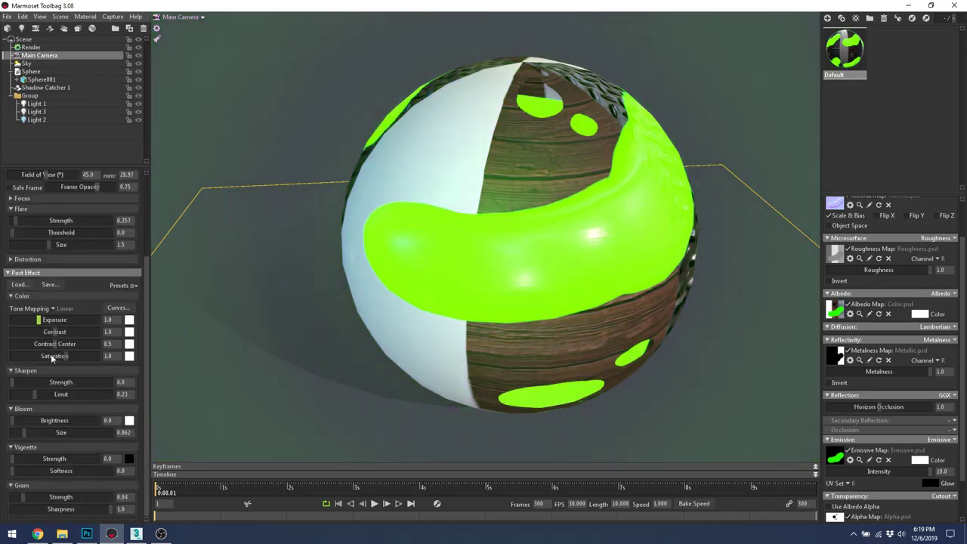
{"action": "left_click_drag", "start_coordinate": [21, 419], "coordinate": [30, 419]}
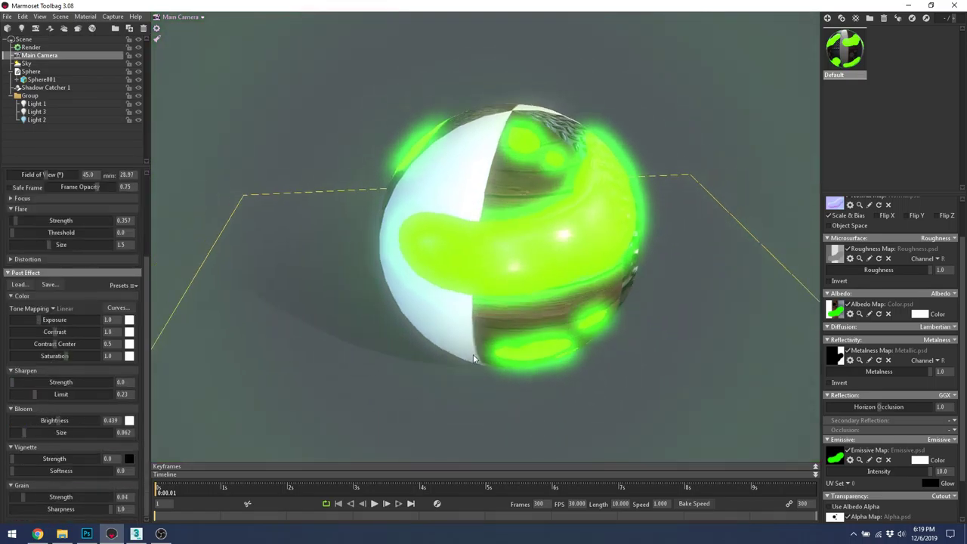
Examine the glow around the sphere and compare it with the Emissive.psd and Color.psd images in Photoshop
{"action": "left_click_drag", "start_coordinate": [648, 282], "coordinate": [559, 264]}
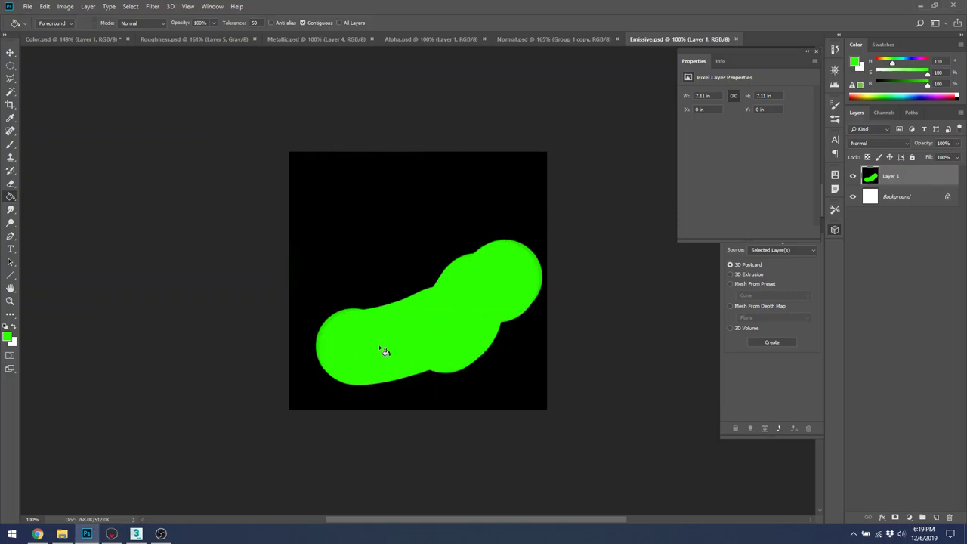
{"action": "left_click", "coordinate": [52, 38]}
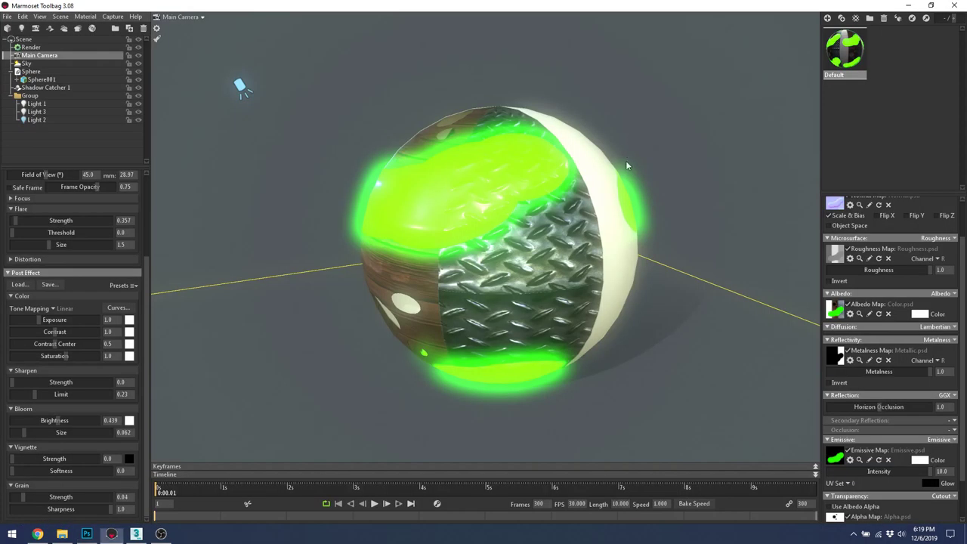
{"action": "left_click_drag", "start_coordinate": [626, 160], "coordinate": [675, 210]}
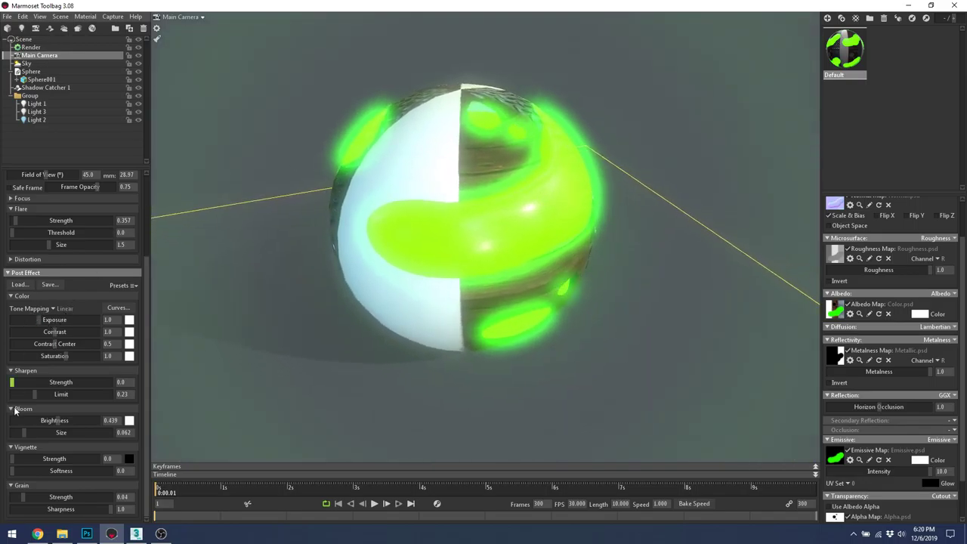
Reduce the Main Camera's bloom brightness to 0.012 and its flare strength to 0, and view the sphere from other angles
{"action": "left_click_drag", "start_coordinate": [47, 427], "coordinate": [23, 421]}
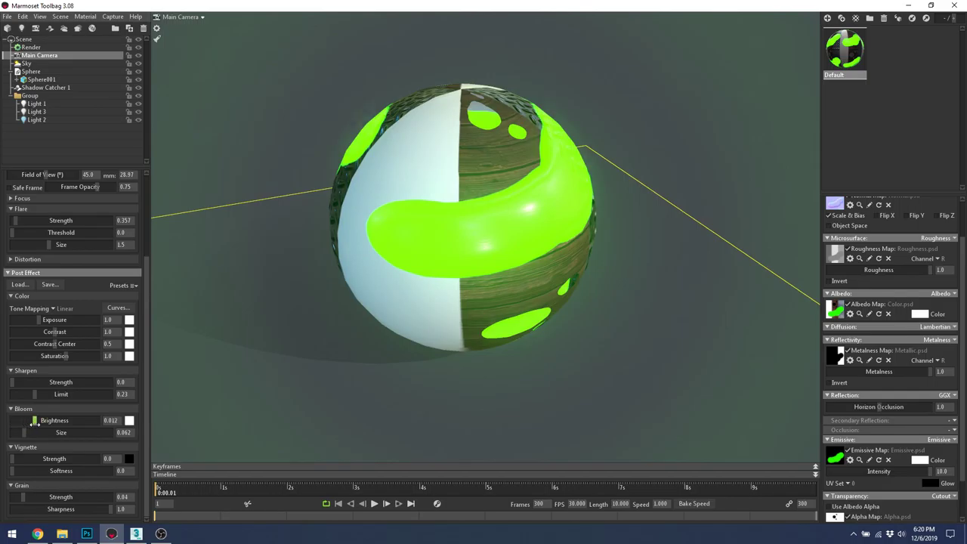
{"action": "left_click_drag", "start_coordinate": [15, 220], "coordinate": [10, 220]}
{"action": "left_click_drag", "start_coordinate": [464, 271], "coordinate": [520, 262]}
{"action": "left_click_drag", "start_coordinate": [448, 185], "coordinate": [527, 266]}
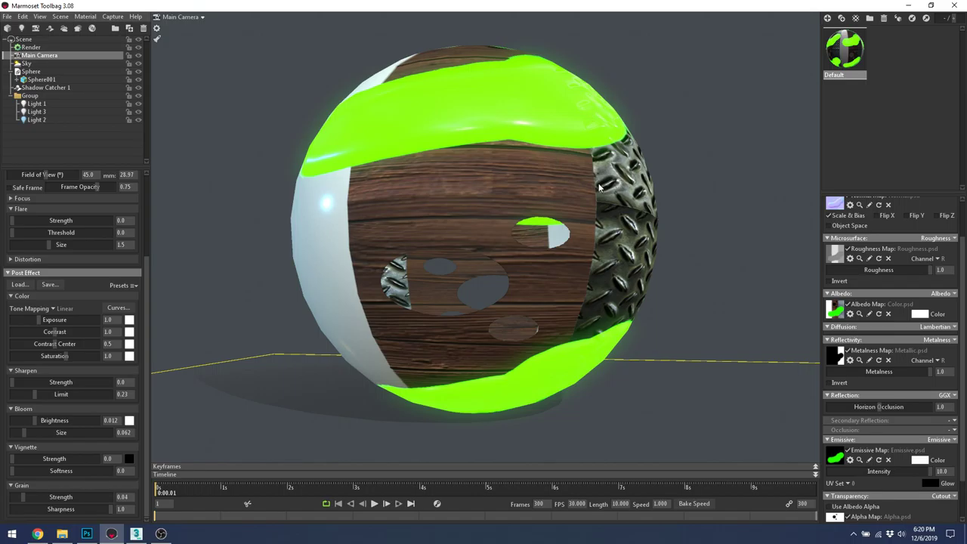
Duplicate the Sphere object and move the copy sideways along the red axis until it stands clear of the original
{"action": "left_click", "coordinate": [53, 71]}
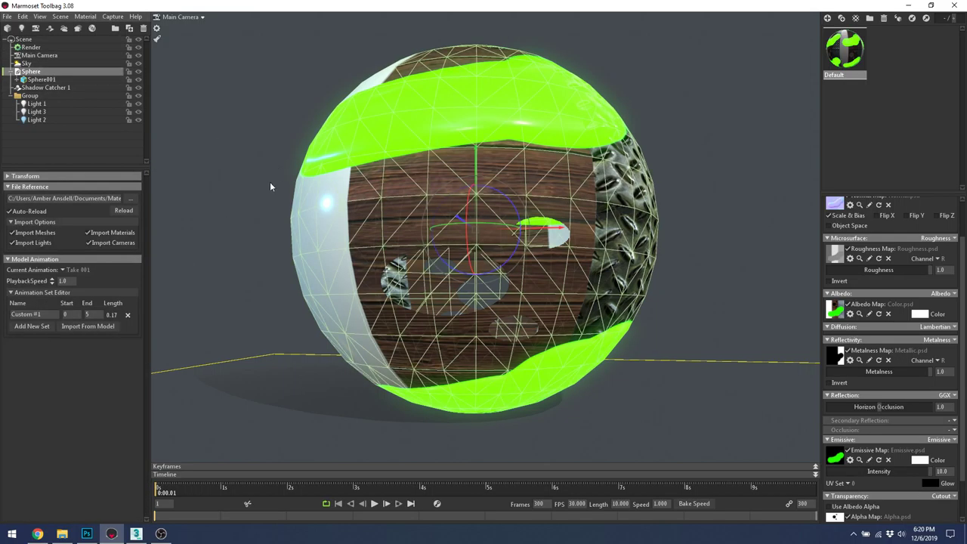
{"action": "key", "text": "ctrl+d"}
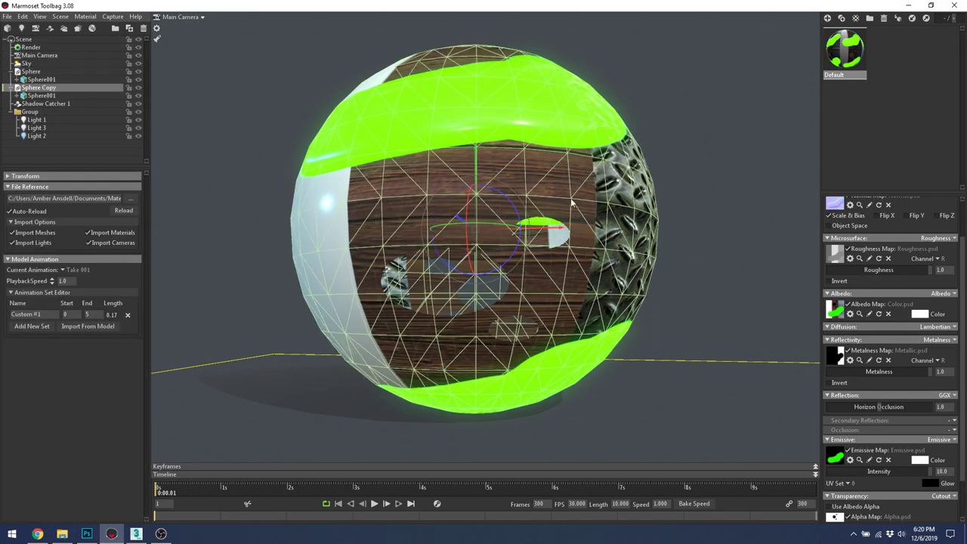
{"action": "scroll", "coordinate": [597, 226], "scroll_direction": "down", "scroll_amount": 3}
{"action": "left_click_drag", "start_coordinate": [607, 246], "coordinate": [662, 238]}
{"action": "scroll", "coordinate": [593, 242], "scroll_direction": "up", "scroll_amount": 2}
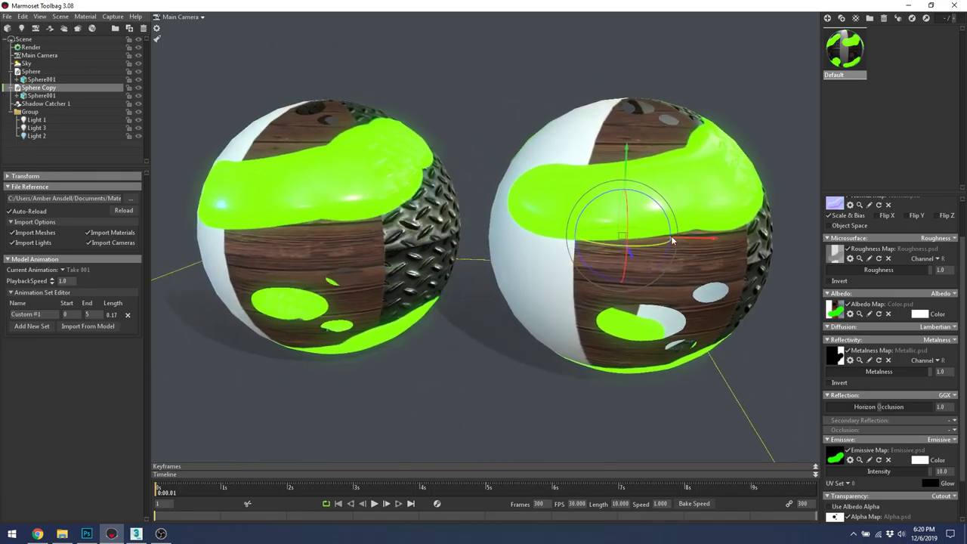
Create a new material and assign it to the duplicated sphere
{"action": "left_click", "coordinate": [828, 17]}
{"action": "left_click_drag", "start_coordinate": [890, 46], "coordinate": [691, 190]}
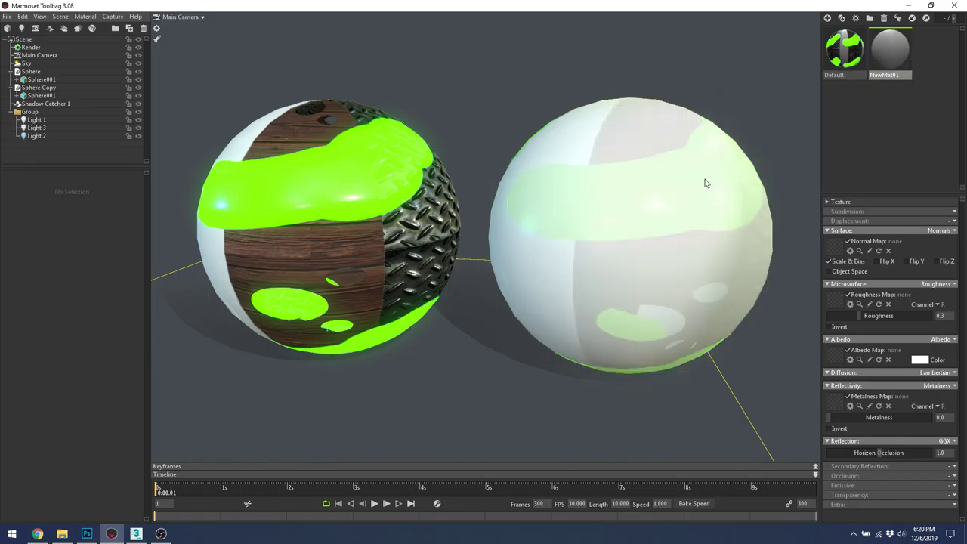
Set the new material's transparency to Refraction and its index of refraction to 1.015
{"action": "left_click", "coordinate": [955, 495]}
{"action": "left_click", "coordinate": [918, 485]}
{"action": "left_click_drag", "start_coordinate": [686, 287], "coordinate": [646, 310]}
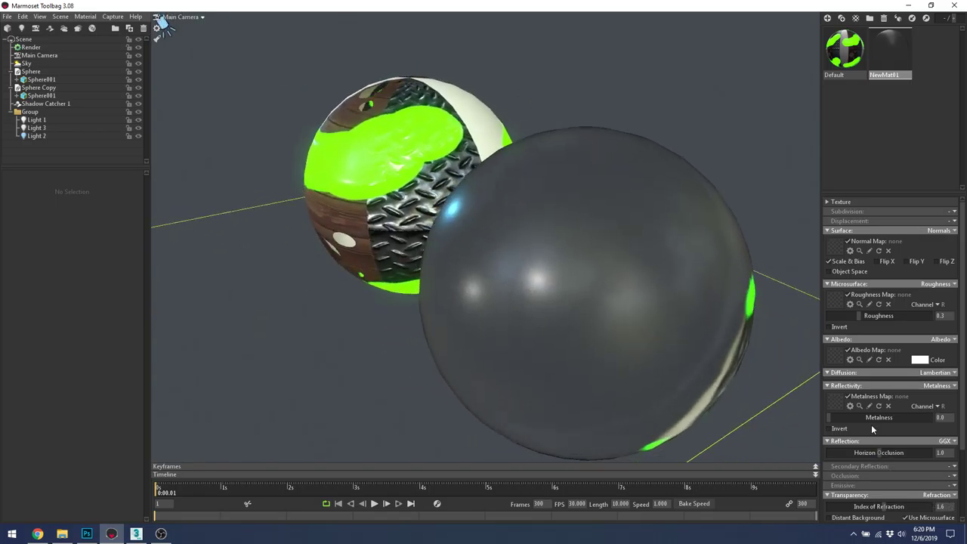
{"action": "scroll", "coordinate": [880, 439], "scroll_direction": "down", "scroll_amount": 3}
{"action": "left_click_drag", "start_coordinate": [876, 421], "coordinate": [868, 375]}
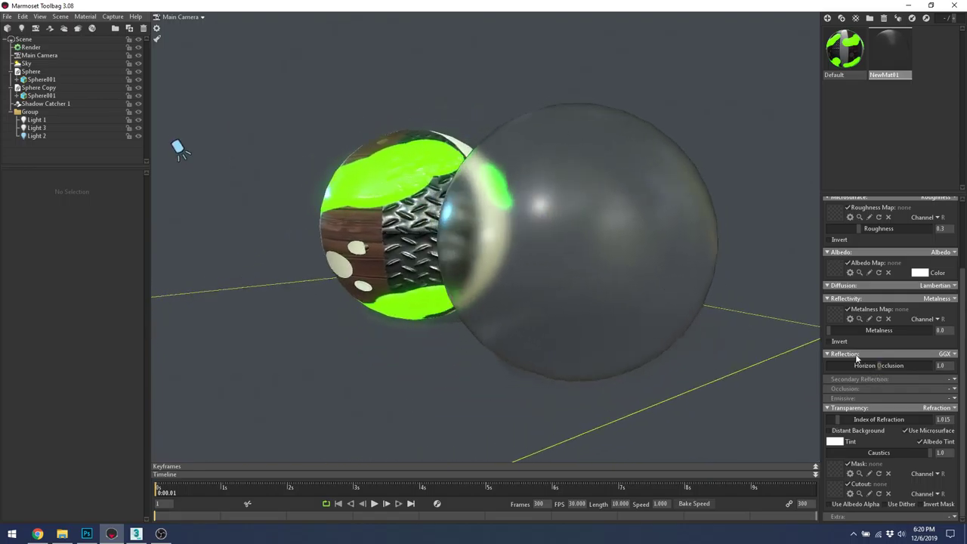
Load Roughness.psd from the MaterialDemo folder as the new material's roughness map and view the refractive sphere from another angle
{"action": "left_click", "coordinate": [845, 216]}
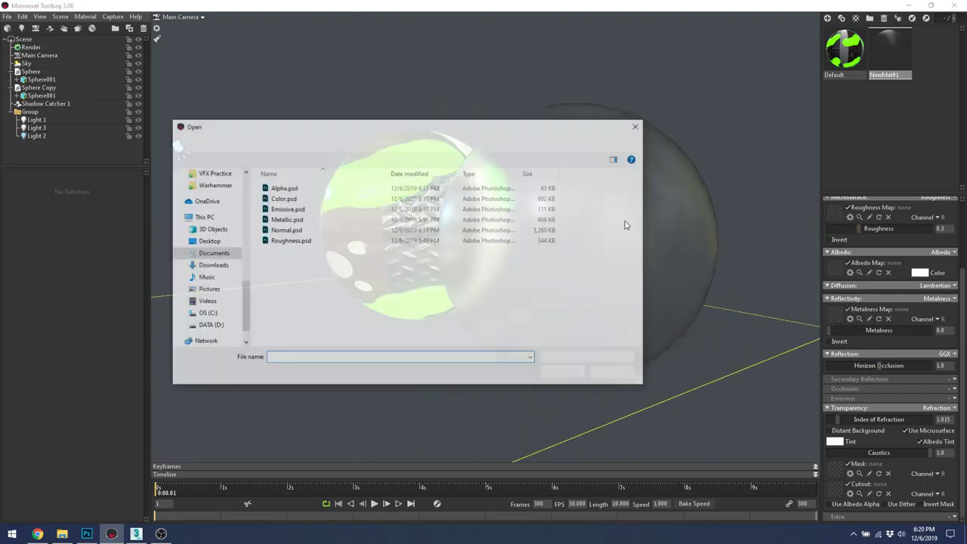
{"action": "left_click", "coordinate": [305, 243]}
{"action": "double_click", "coordinate": [307, 245]}
{"action": "left_click_drag", "start_coordinate": [307, 246], "coordinate": [643, 206]}
{"action": "left_click_drag", "start_coordinate": [641, 171], "coordinate": [563, 215]}
Load Normal.psd as the new material's normal map and view its relief on the refractive sphere
{"action": "scroll", "coordinate": [846, 224], "scroll_direction": "up", "scroll_amount": 3}
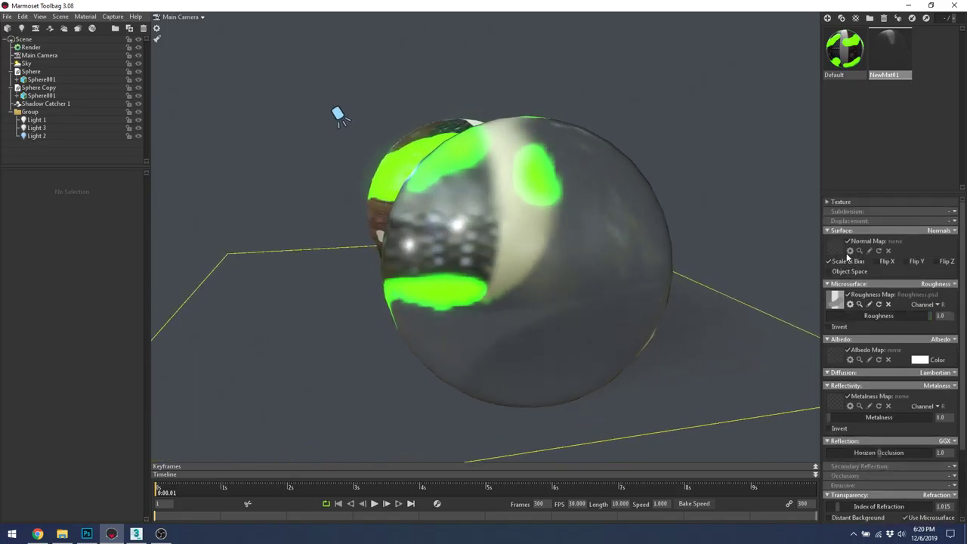
{"action": "left_click", "coordinate": [836, 251]}
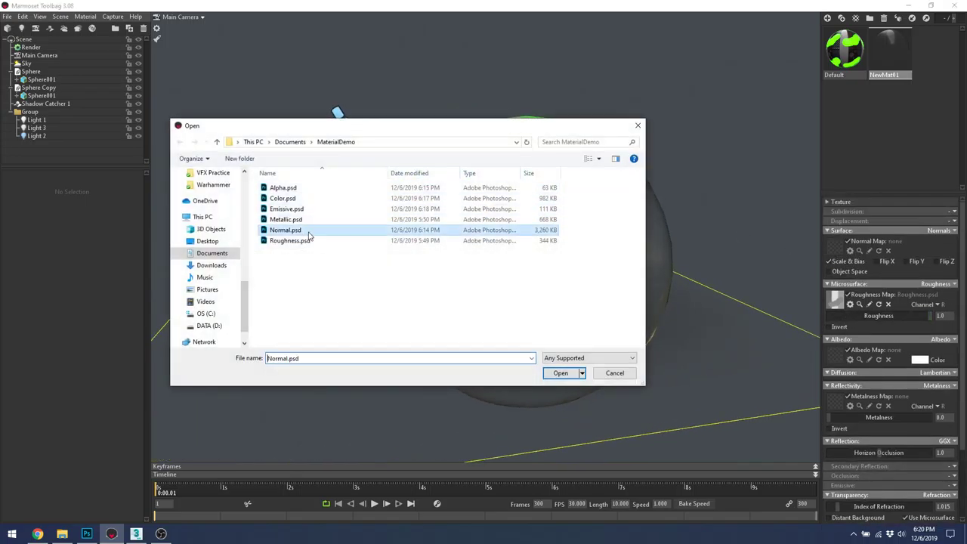
{"action": "double_click", "coordinate": [306, 235]}
{"action": "left_click_drag", "start_coordinate": [484, 225], "coordinate": [699, 133]}
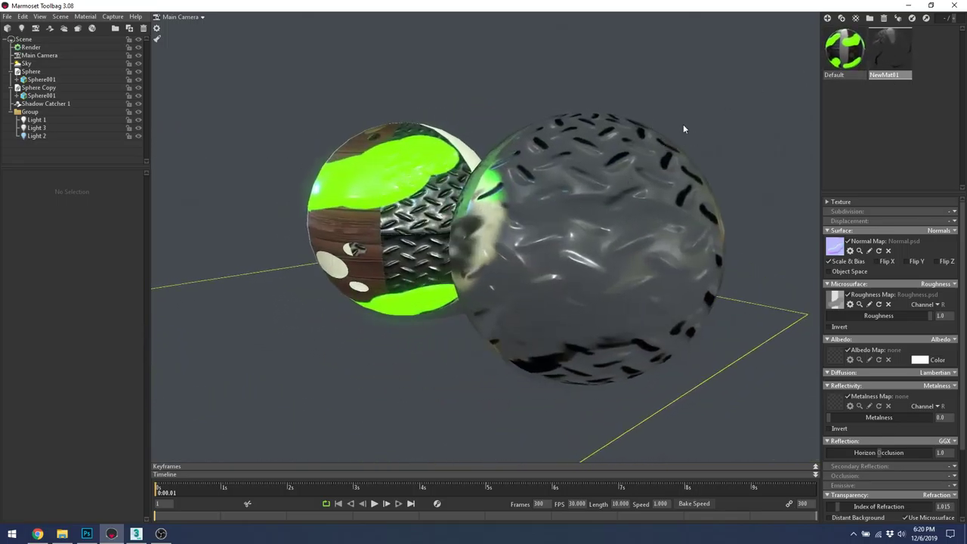
{"action": "scroll", "coordinate": [642, 130], "scroll_direction": "down", "scroll_amount": 3}
Compare both spheres, review the Default material's Cutout transparency settings, and check the Alpha.psd image in Photoshop before returning to Marmoset Toolbag
{"action": "left_click_drag", "start_coordinate": [641, 130], "coordinate": [892, 394]}
{"action": "scroll", "coordinate": [912, 473], "scroll_direction": "down", "scroll_amount": 3}
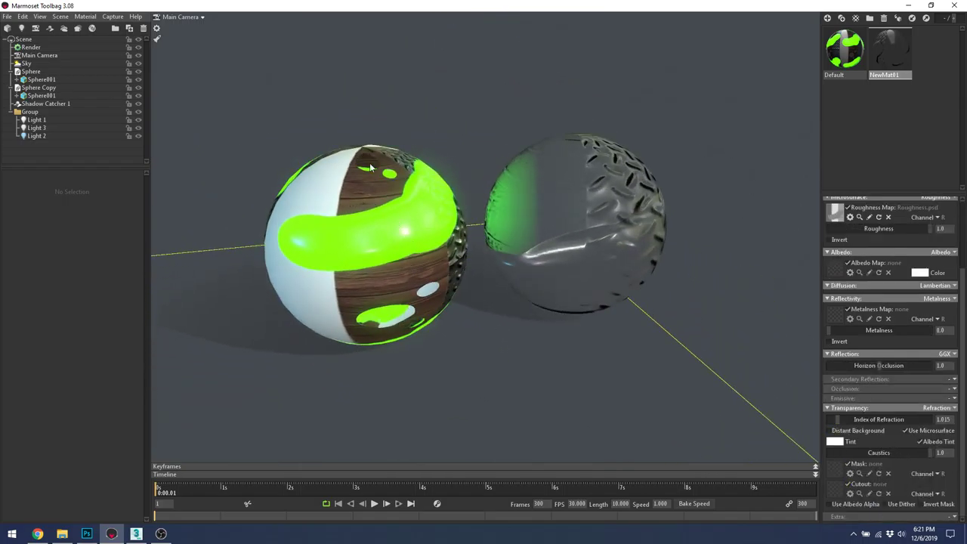
{"action": "left_click_drag", "start_coordinate": [467, 261], "coordinate": [915, 304]}
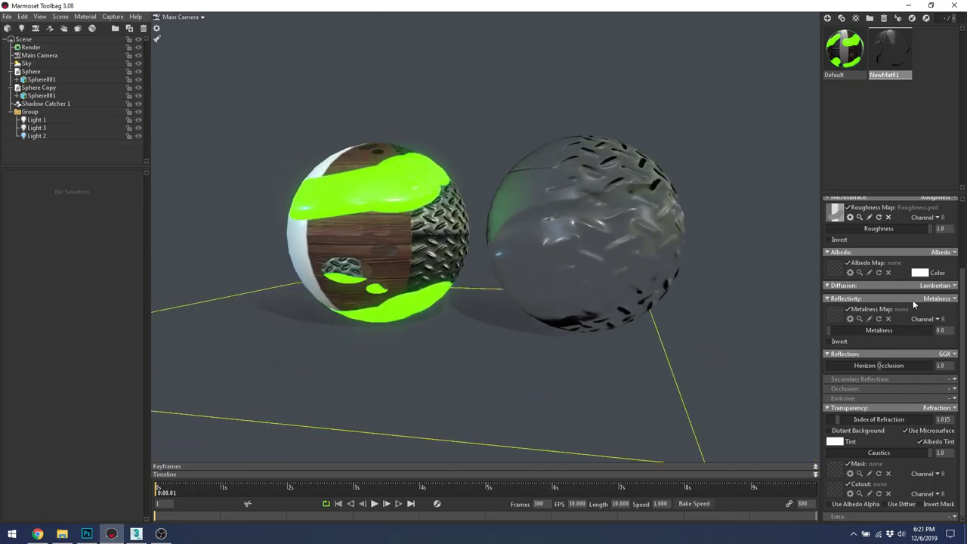
{"action": "left_click", "coordinate": [844, 58]}
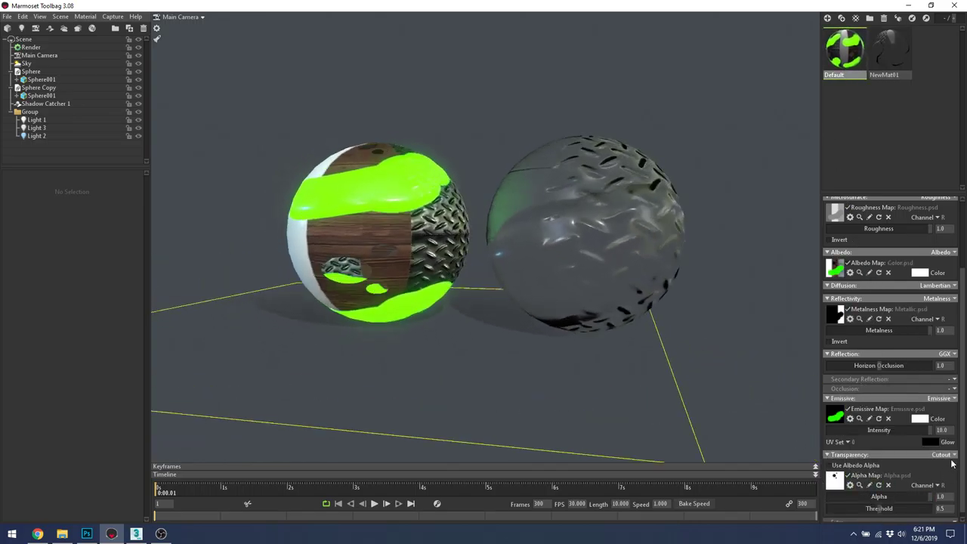
{"action": "left_click", "coordinate": [86, 533]}
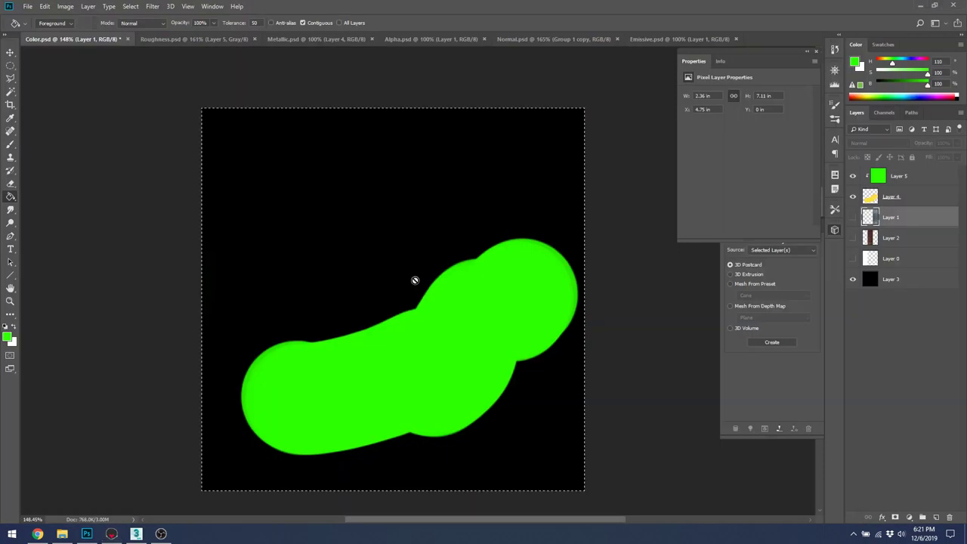
{"action": "left_click", "coordinate": [438, 38]}
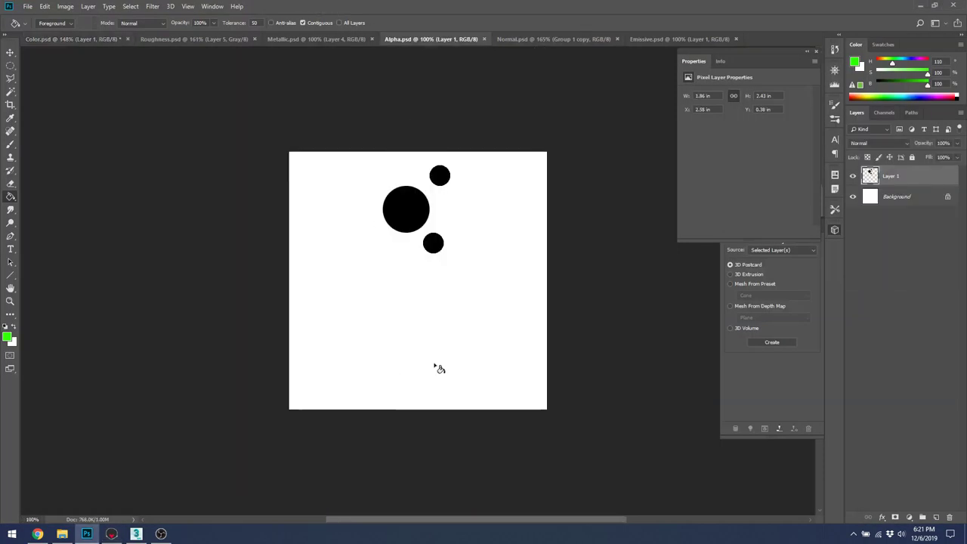
{"action": "left_click", "coordinate": [111, 533]}
Examine the cutout holes on the original sphere against the refractive copy, and review NewMat01's Refraction settings
{"action": "scroll", "coordinate": [472, 294], "scroll_direction": "up", "scroll_amount": 5}
{"action": "scroll", "coordinate": [472, 298], "scroll_direction": "up", "scroll_amount": 3}
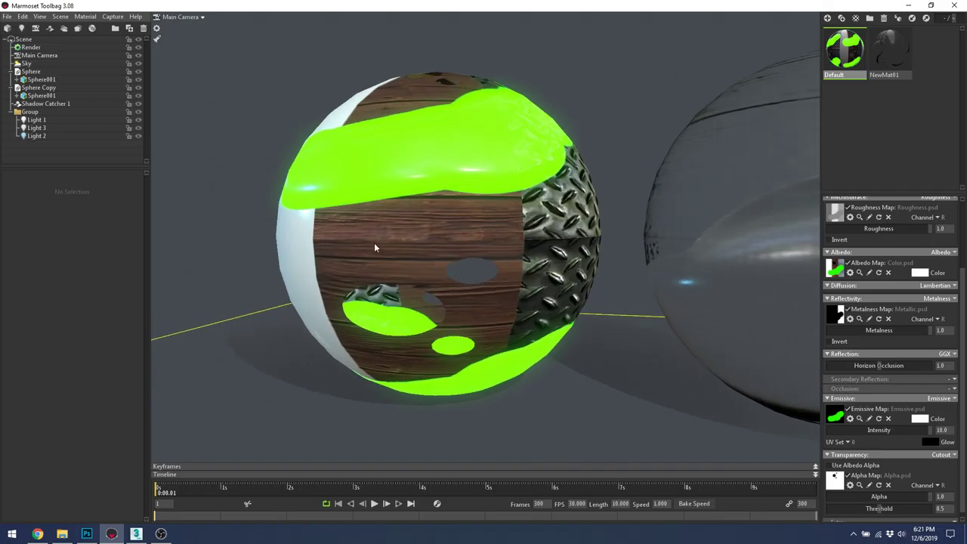
{"action": "left_click_drag", "start_coordinate": [527, 262], "coordinate": [629, 298]}
{"action": "left_click", "coordinate": [668, 277]}
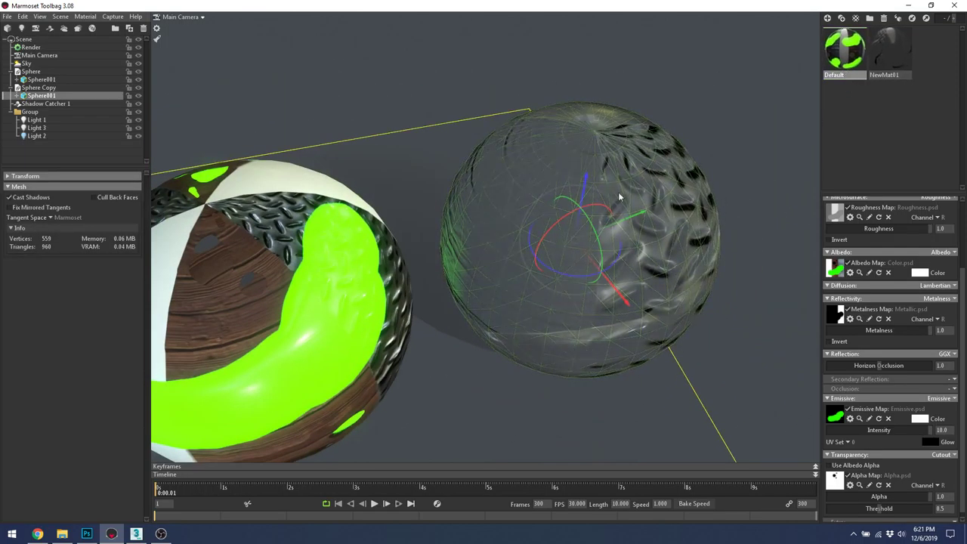
{"action": "left_click_drag", "start_coordinate": [669, 249], "coordinate": [556, 174]}
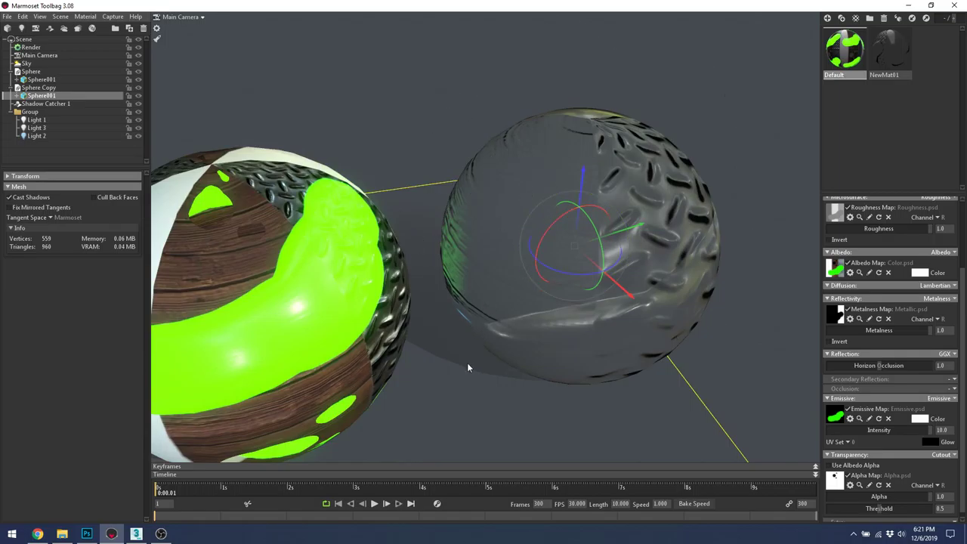
{"action": "left_click_drag", "start_coordinate": [416, 277], "coordinate": [439, 272]}
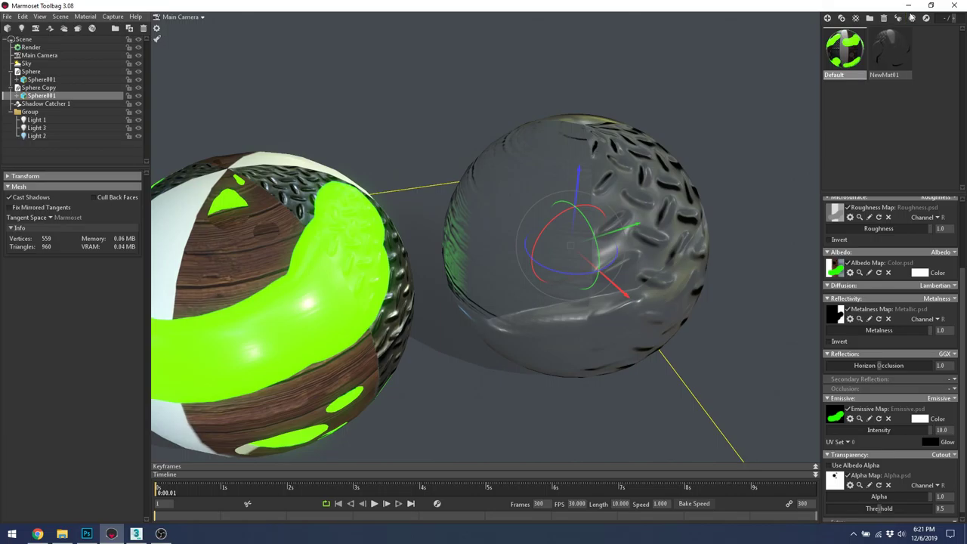
{"action": "left_click", "coordinate": [891, 41]}
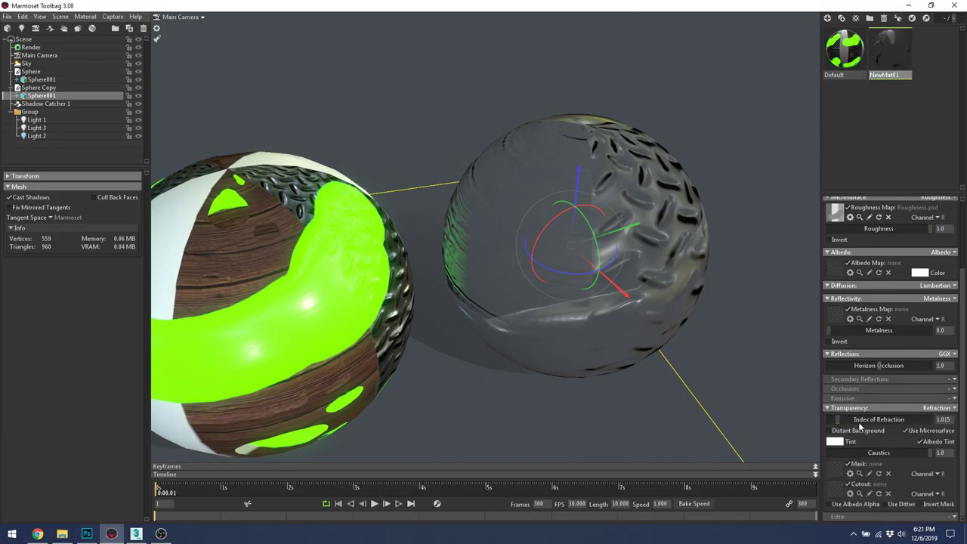
{"action": "left_click_drag", "start_coordinate": [717, 294], "coordinate": [276, 157]}
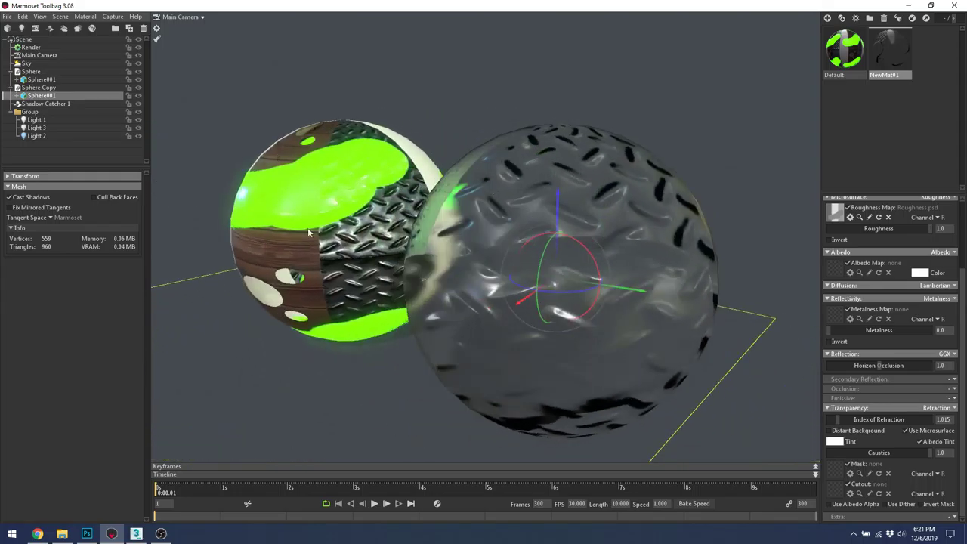
{"action": "left_click_drag", "start_coordinate": [771, 277], "coordinate": [544, 337]}
{"action": "scroll", "coordinate": [652, 228], "scroll_direction": "down", "scroll_amount": 3}
{"action": "left_click", "coordinate": [161, 534]}
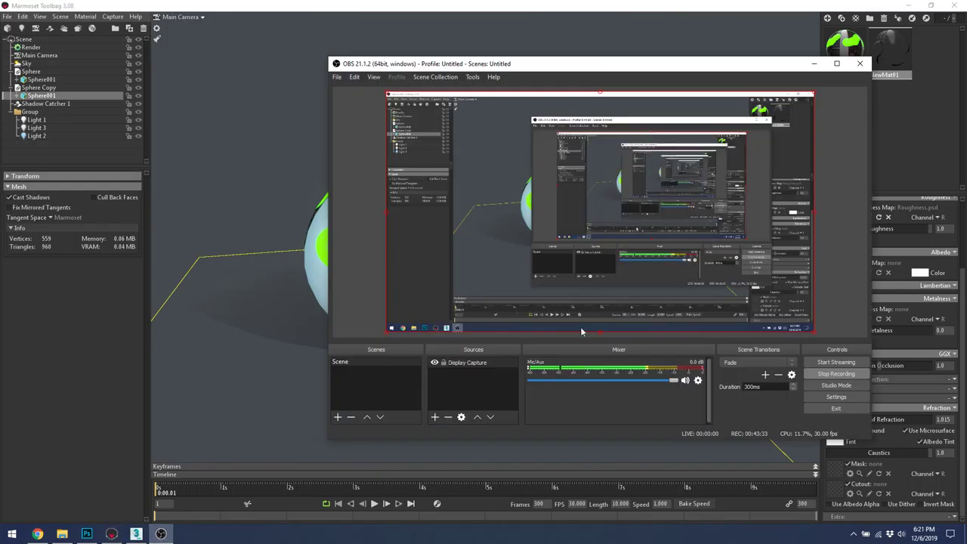